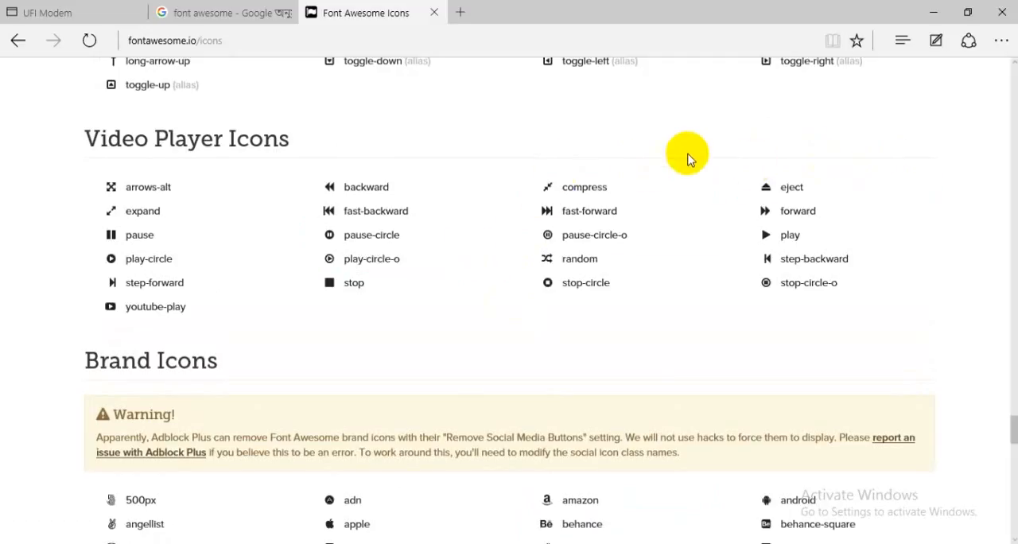
Examine the Font Awesome icon categories on the icons page, from the video player icons to the web application icons.
scroll(636, 169, "up", 3)
scroll(342, 306, "up", 3)
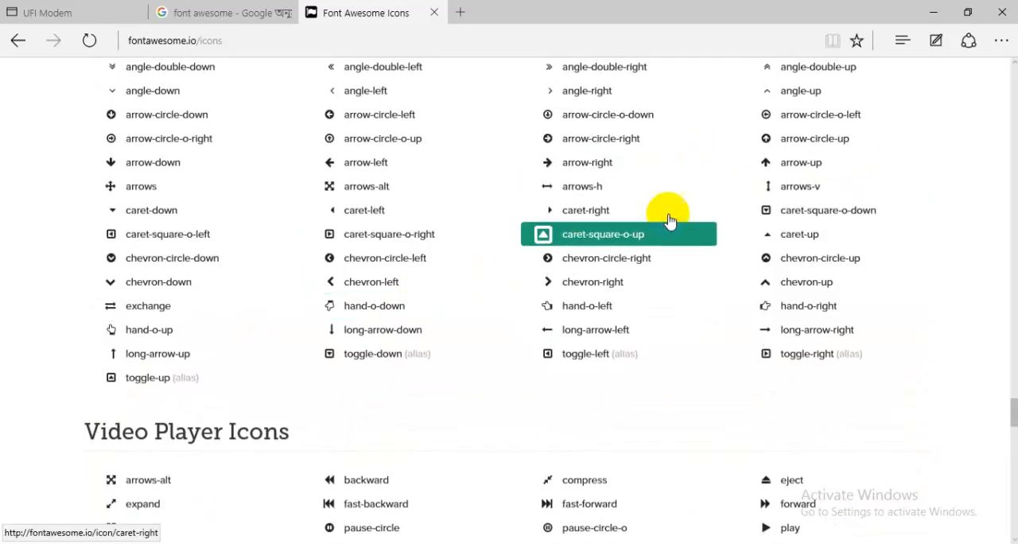
scroll(621, 205, "up", 1)
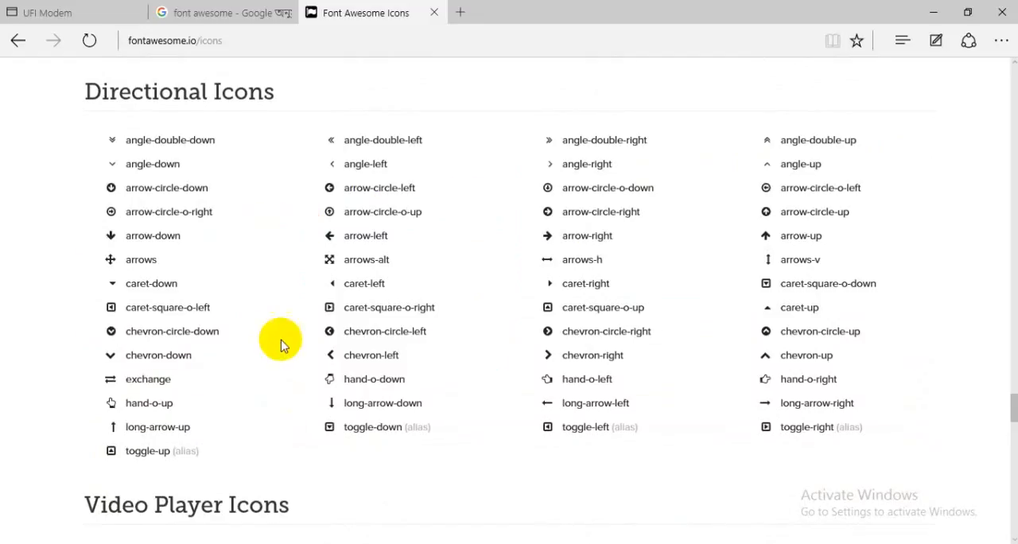
scroll(342, 334, "down", 4)
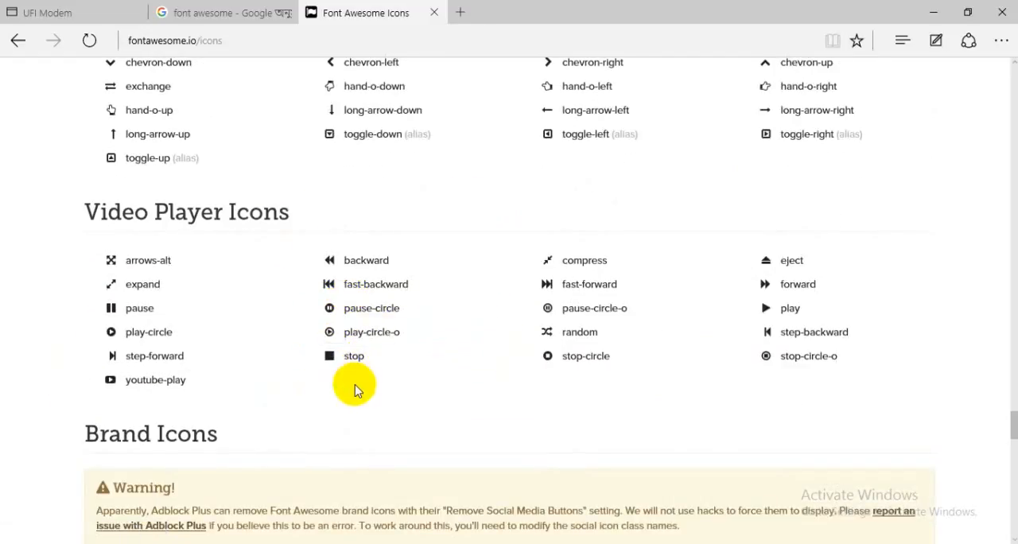
scroll(852, 289, "up", 14)
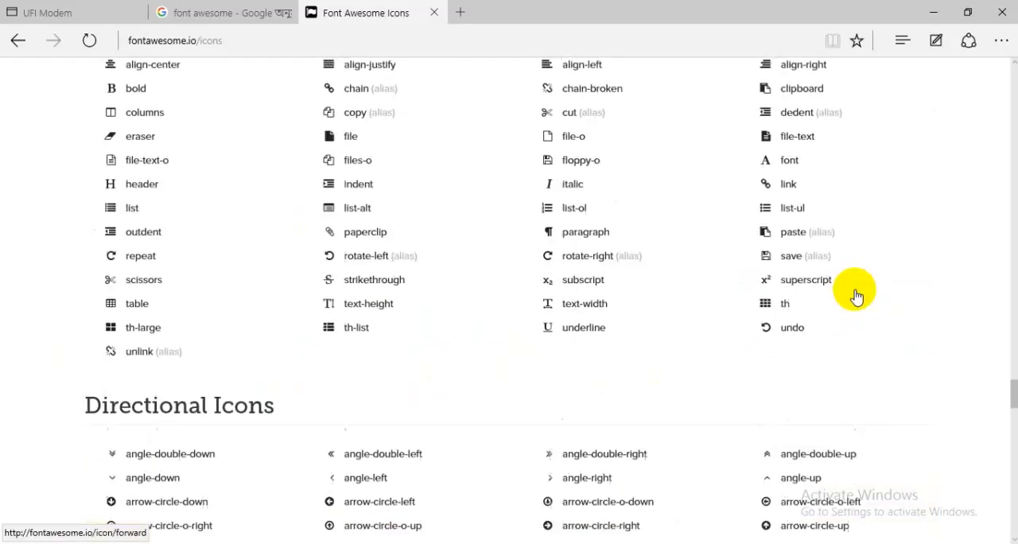
scroll(855, 296, "up", 3)
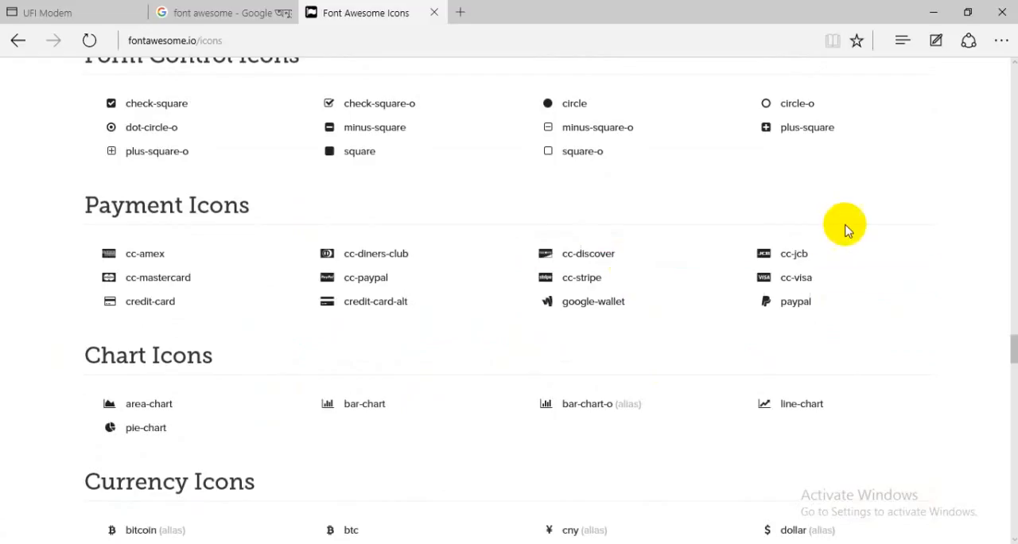
scroll(761, 220, "up", 3)
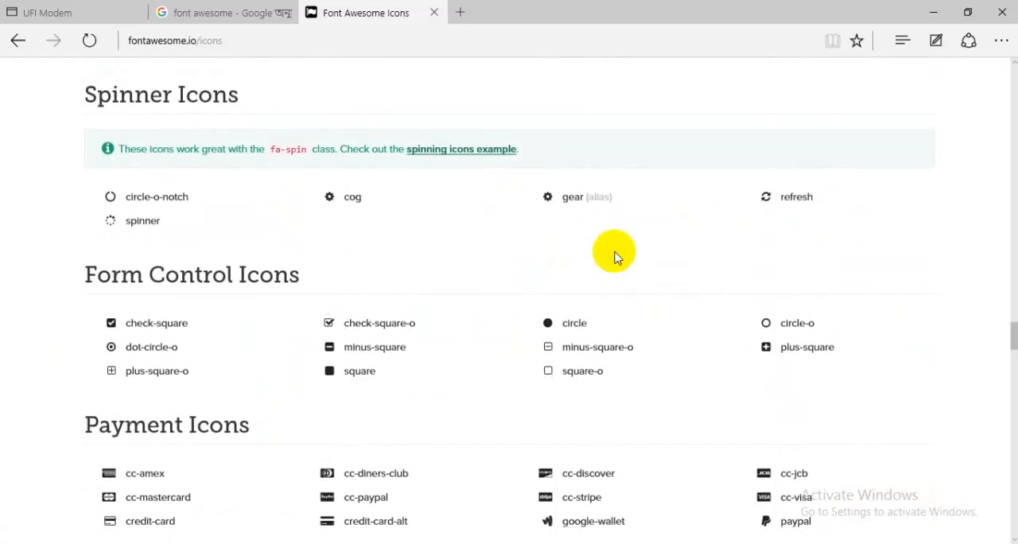
scroll(616, 239, "up", 15)
scroll(395, 208, "up", 20)
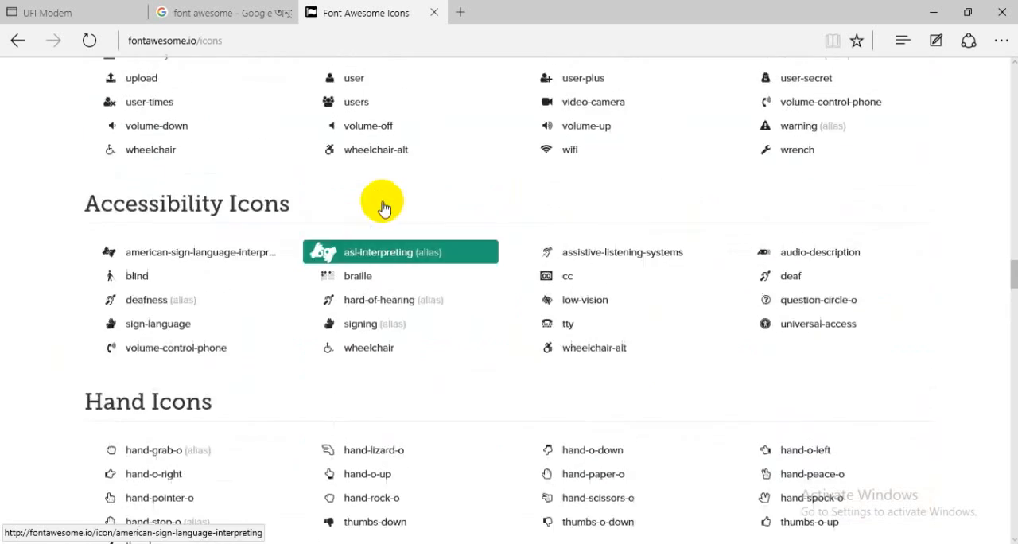
scroll(370, 195, "up", 20)
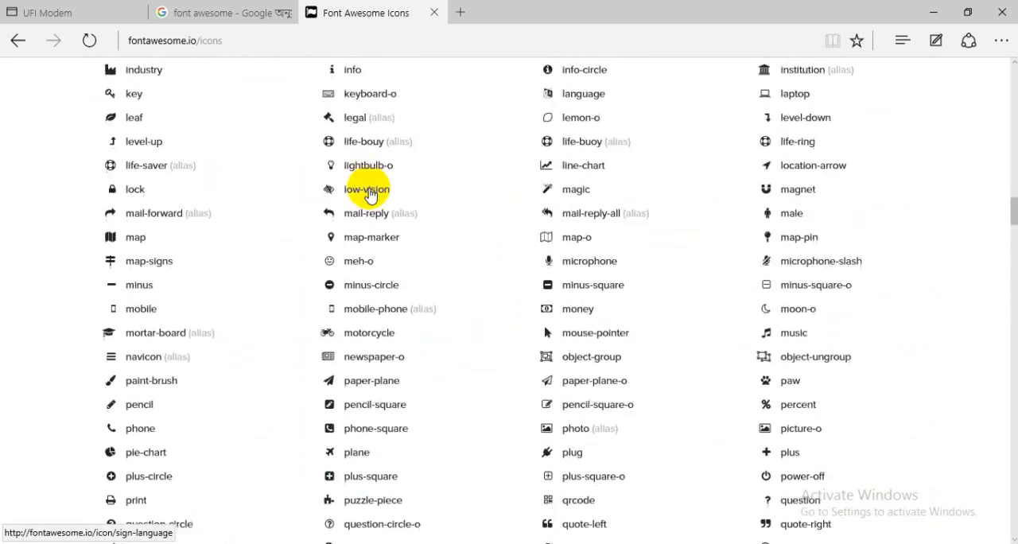
scroll(370, 195, "up", 20)
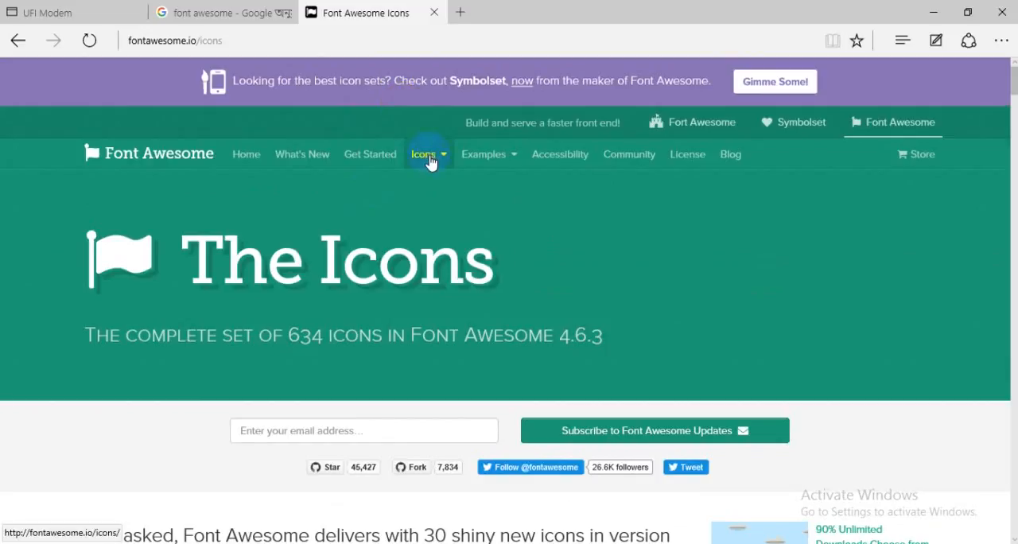
scroll(448, 363, "down", 8)
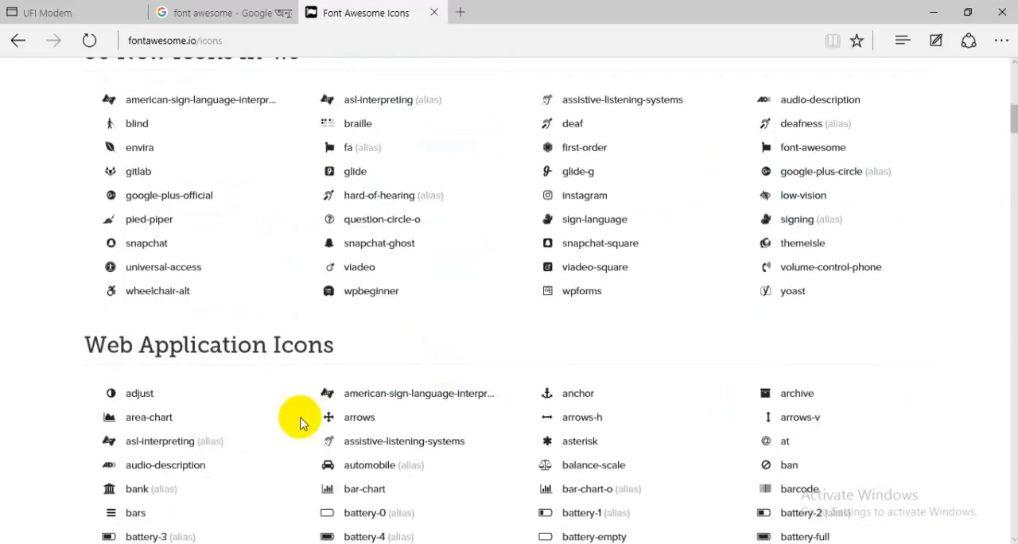
Switch to Adobe Photoshop and start a new document.
key("super")
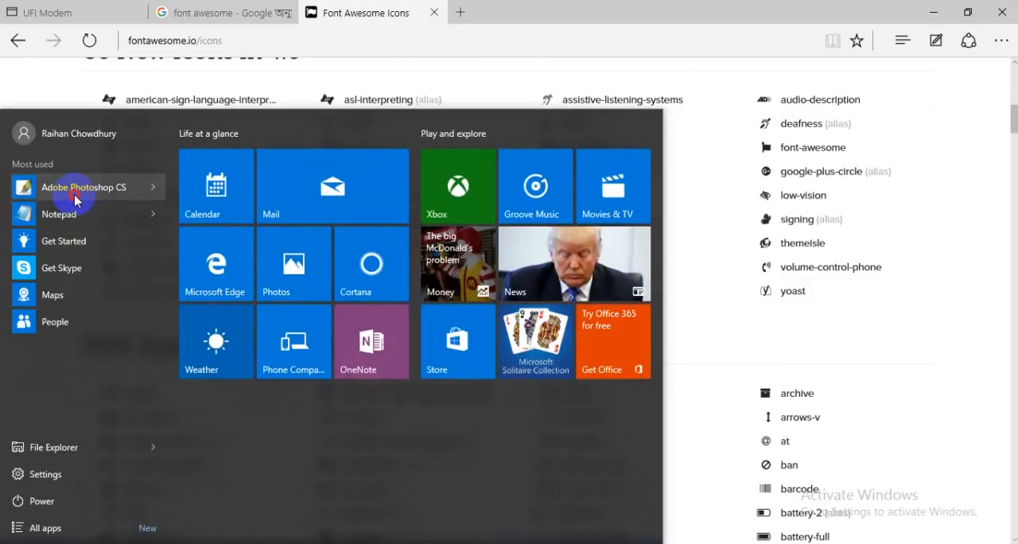
left_click(74, 199)
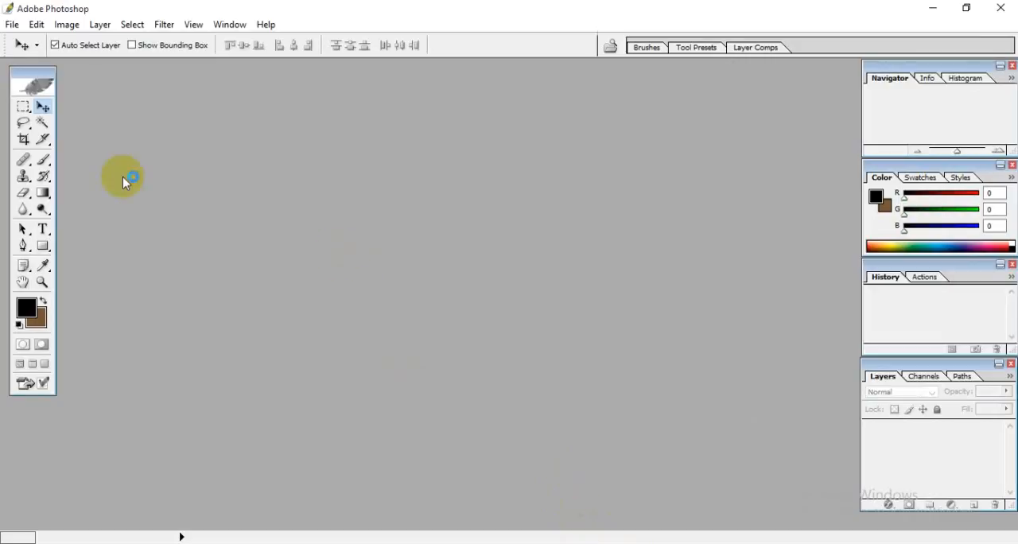
left_click(12, 23)
left_click(36, 47)
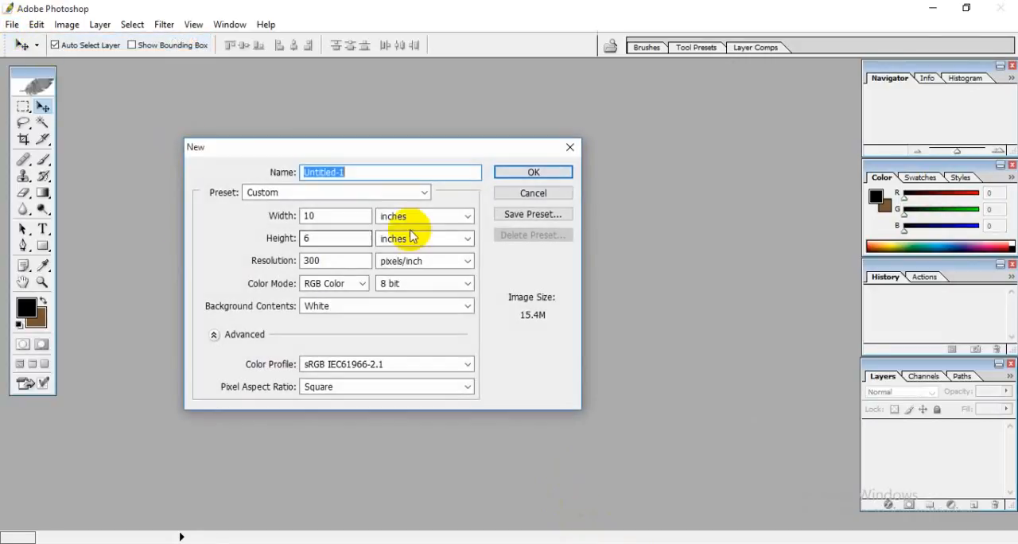
Create the document 3.5 inches wide and 2 inches high at 300 pixels/inch in RGB Color, and maximize its window.
left_click_drag(384, 148, 451, 129)
left_click(412, 196)
left_click(323, 197)
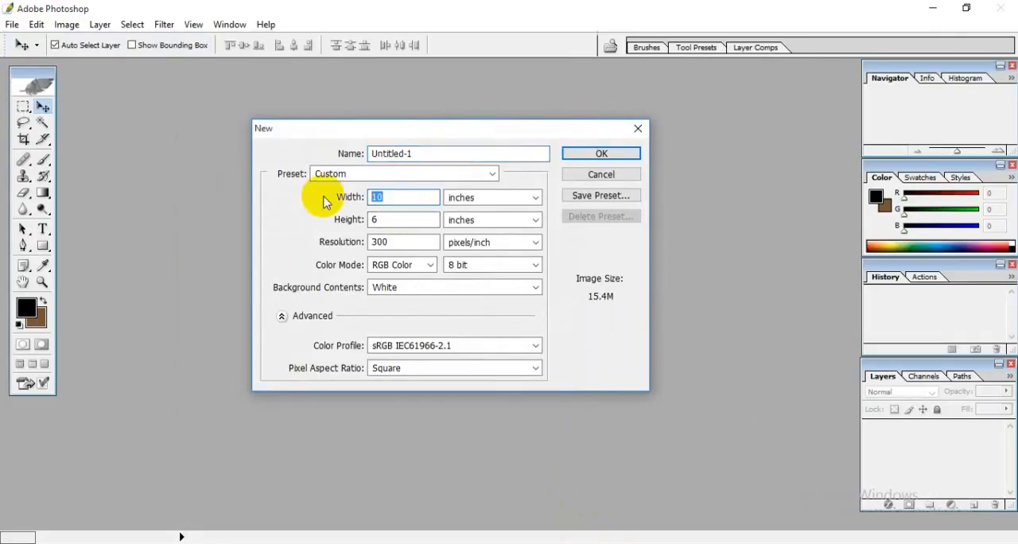
type("3.5")
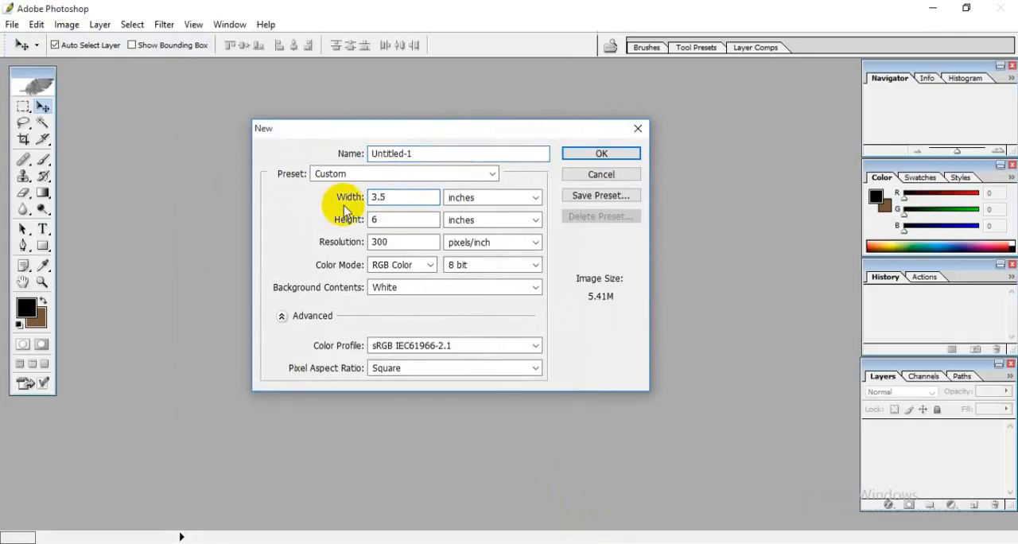
left_click_drag(398, 215, 253, 229)
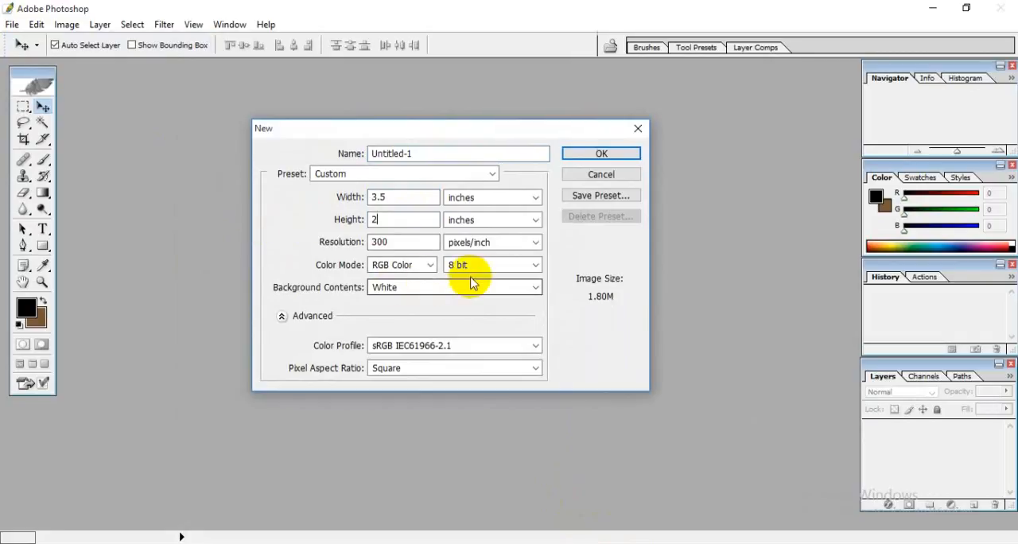
left_click(602, 154)
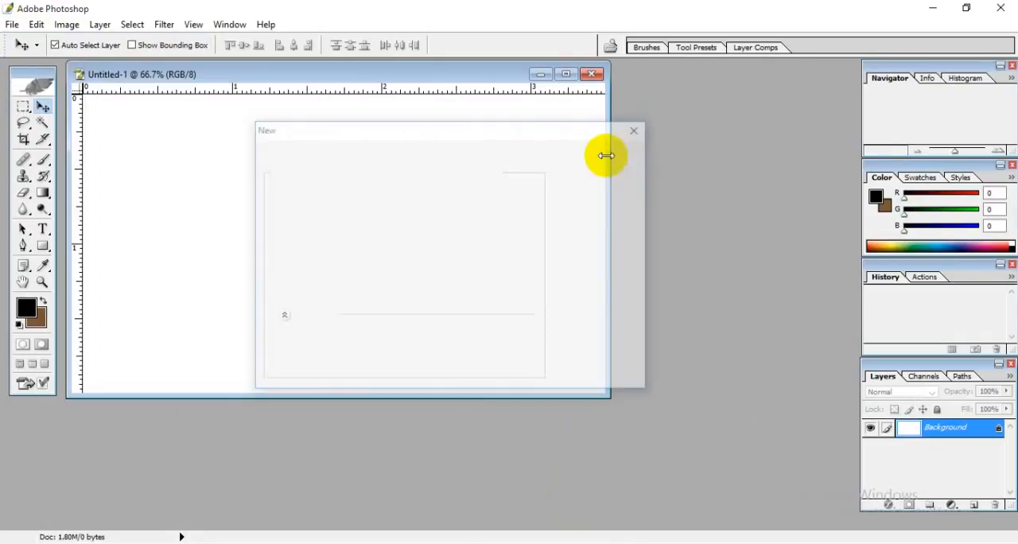
left_click(569, 75)
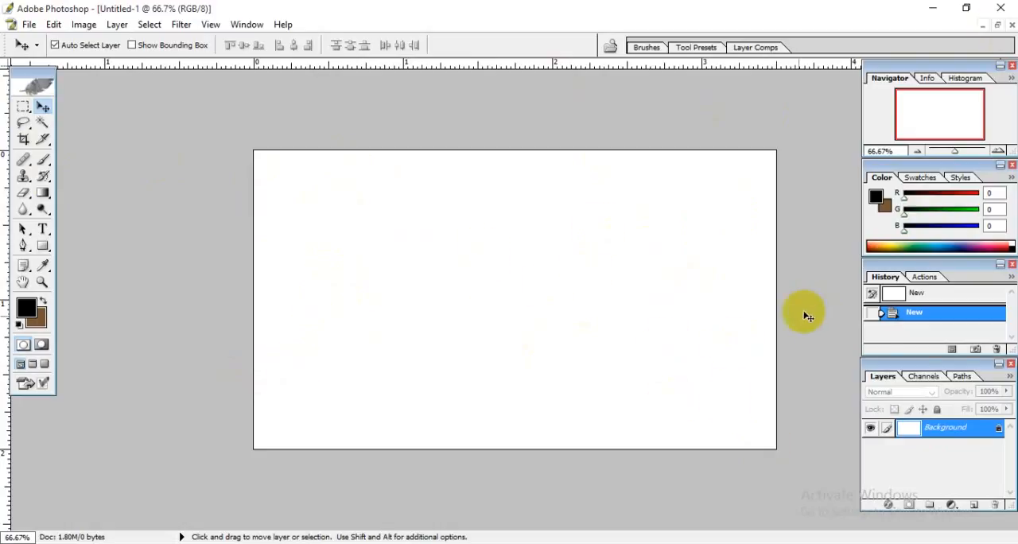
Add a new layer above the Background layer and set the background color to dark gray 696969.
left_click(975, 506)
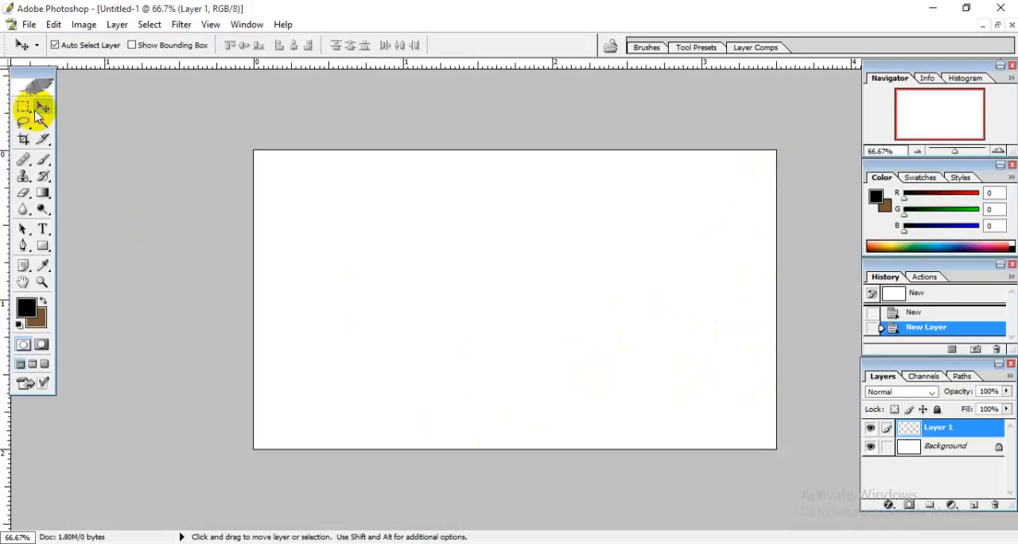
left_click(36, 322)
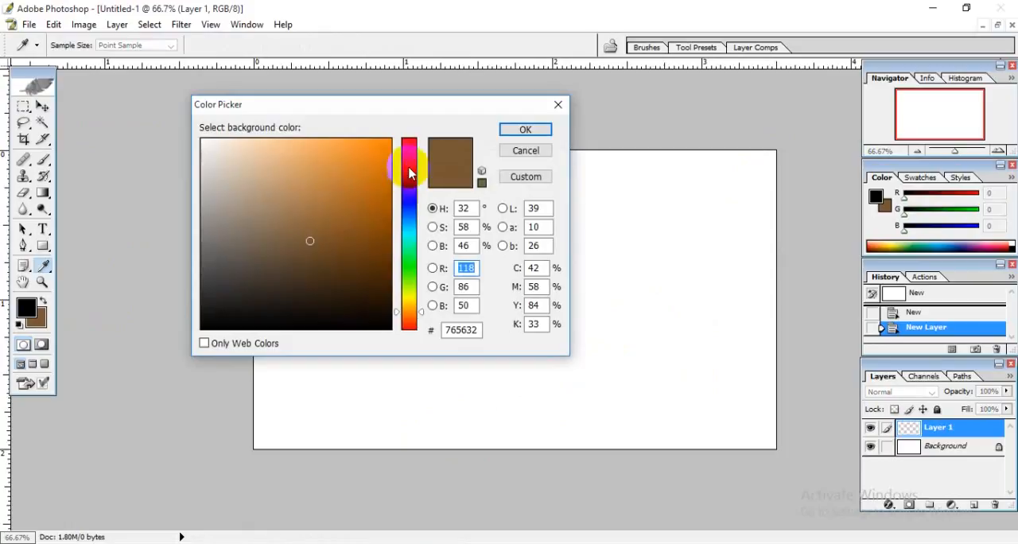
left_click(409, 242)
left_click_drag(408, 242, 407, 272)
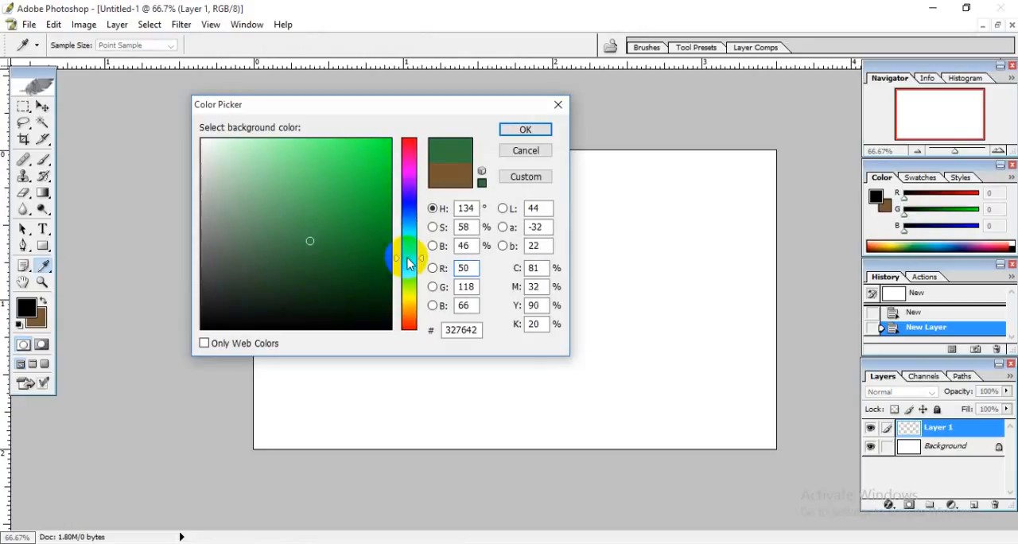
mouse_move(309, 242)
left_mouse_down()
mouse_move(196, 238)
mouse_move(195, 200)
mouse_move(183, 223)
left_mouse_up()
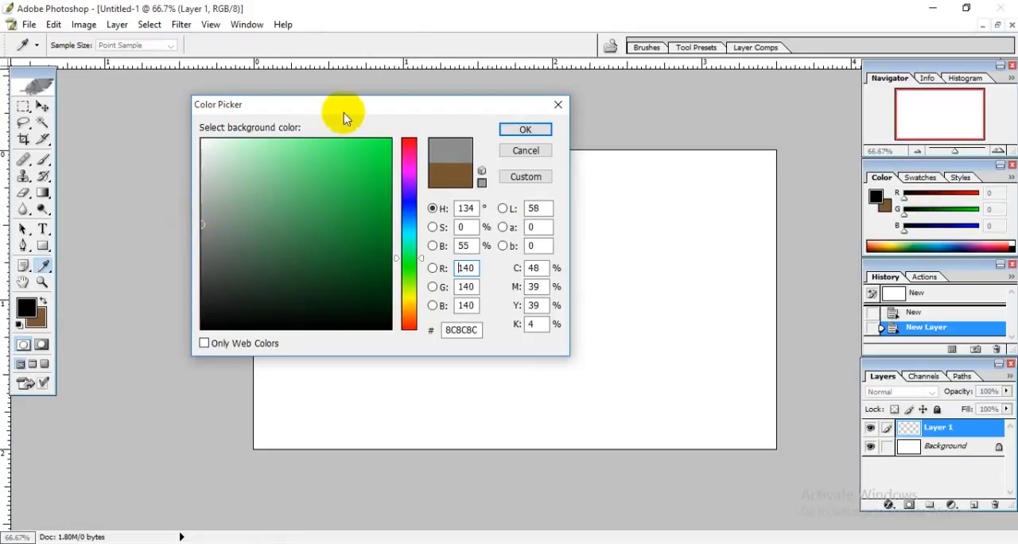
left_click_drag(344, 118, 438, 128)
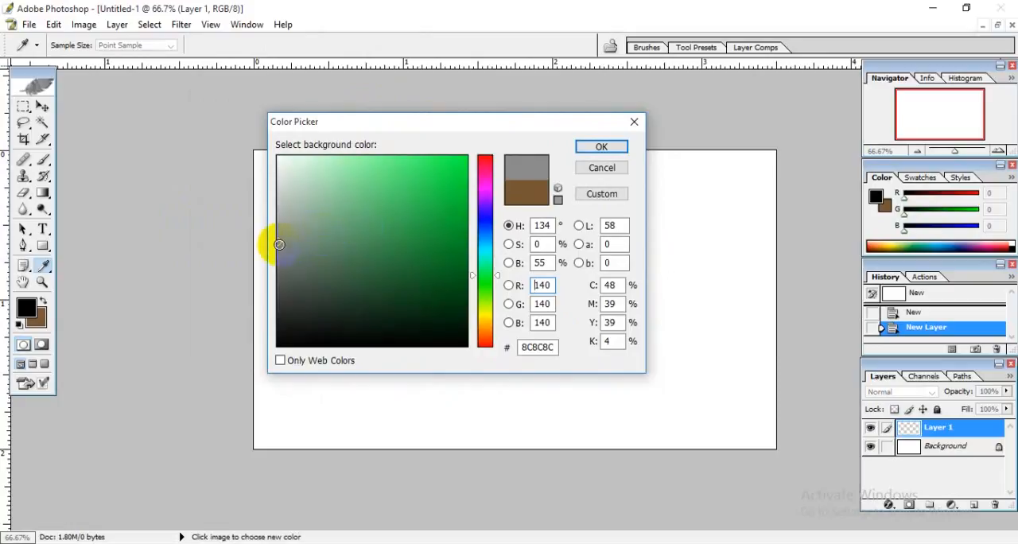
left_click_drag(280, 244, 279, 228)
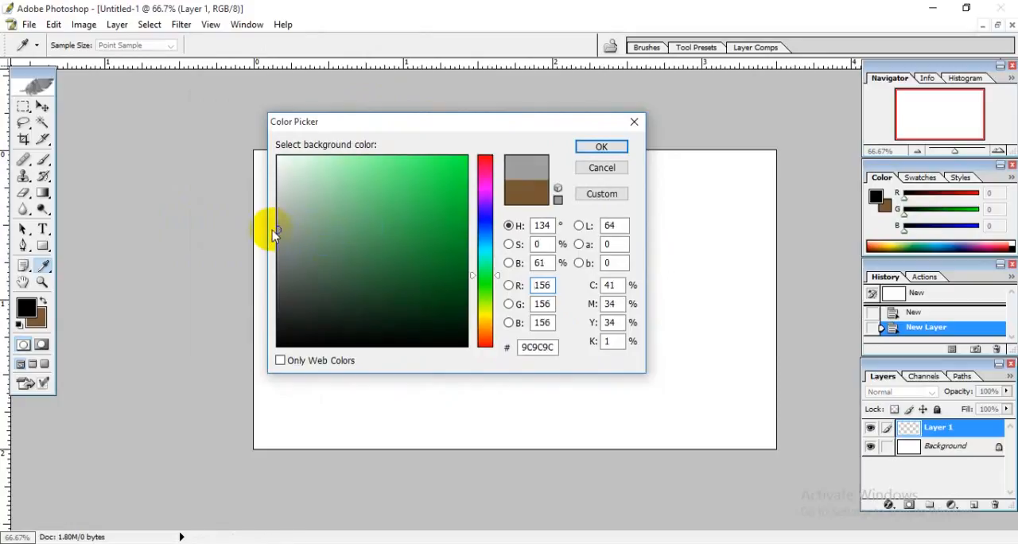
left_click_drag(279, 230, 270, 243)
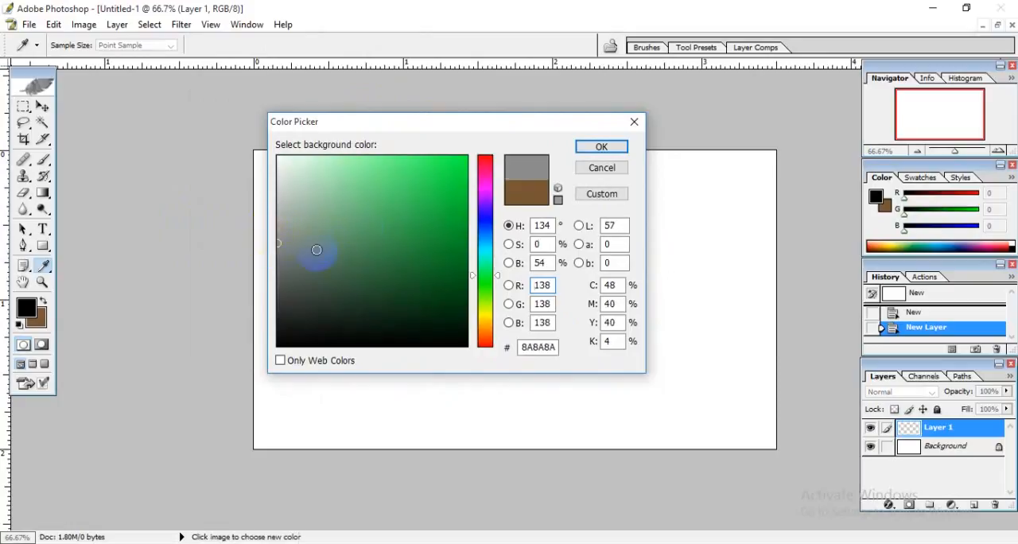
left_click_drag(421, 131, 477, 140)
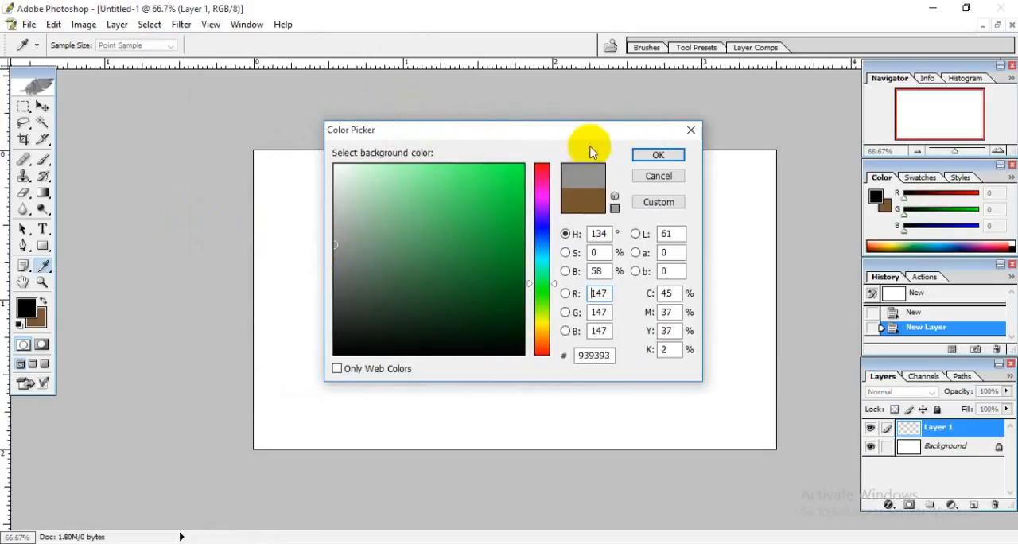
left_click_drag(591, 142, 589, 153)
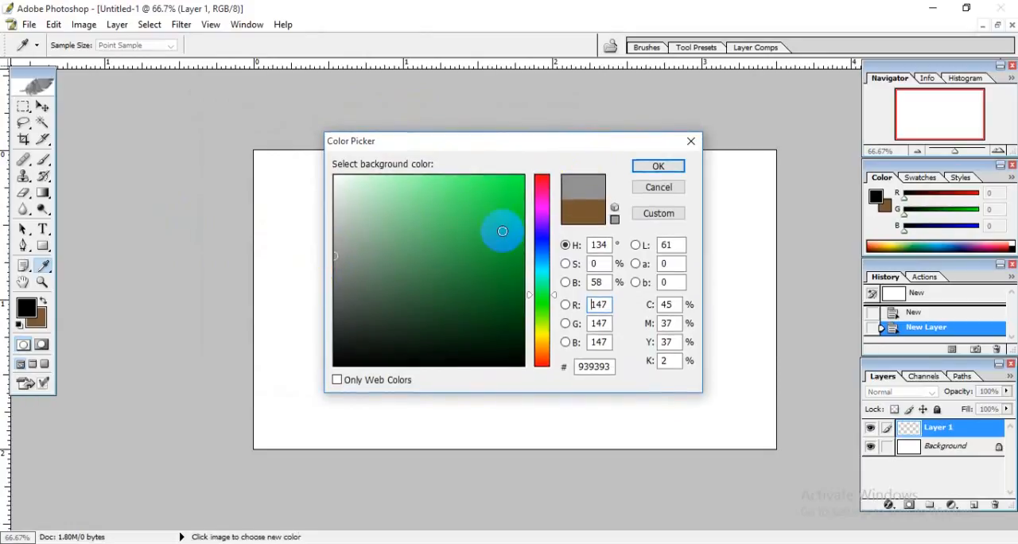
left_click_drag(530, 145, 569, 128)
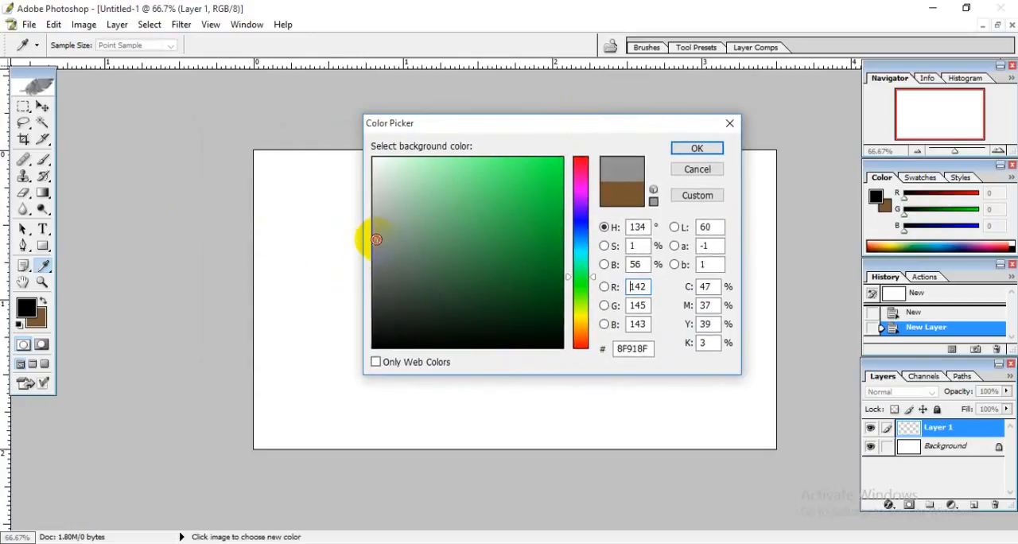
left_click_drag(376, 239, 360, 260)
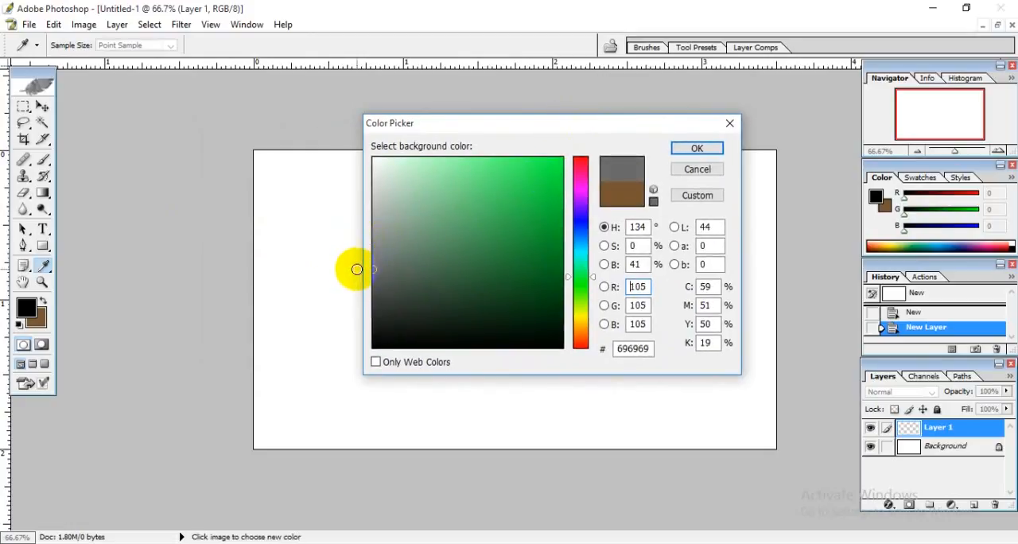
left_click(690, 149)
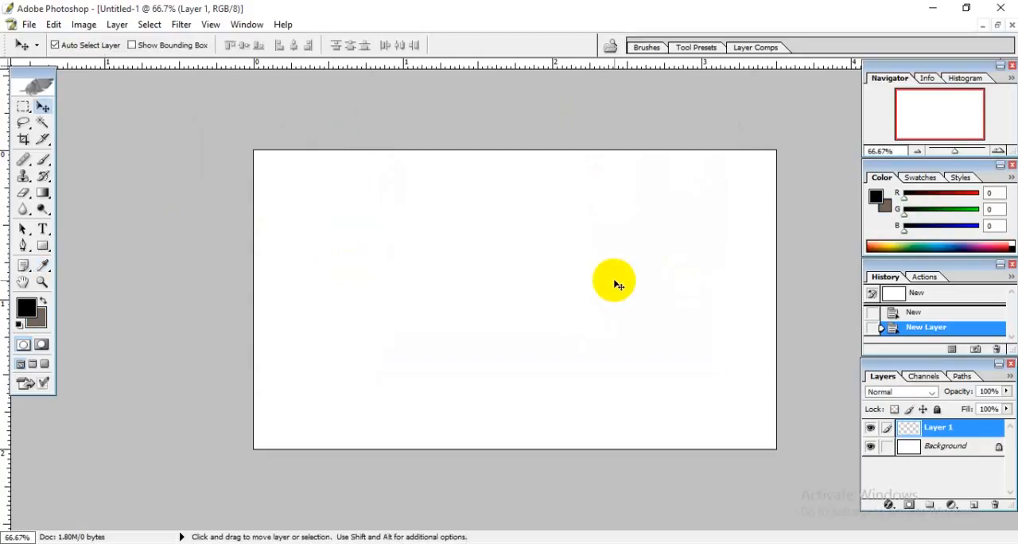
Fill the new layer with the dark gray background color in Normal mode at 100% opacity.
key("shift+F5")
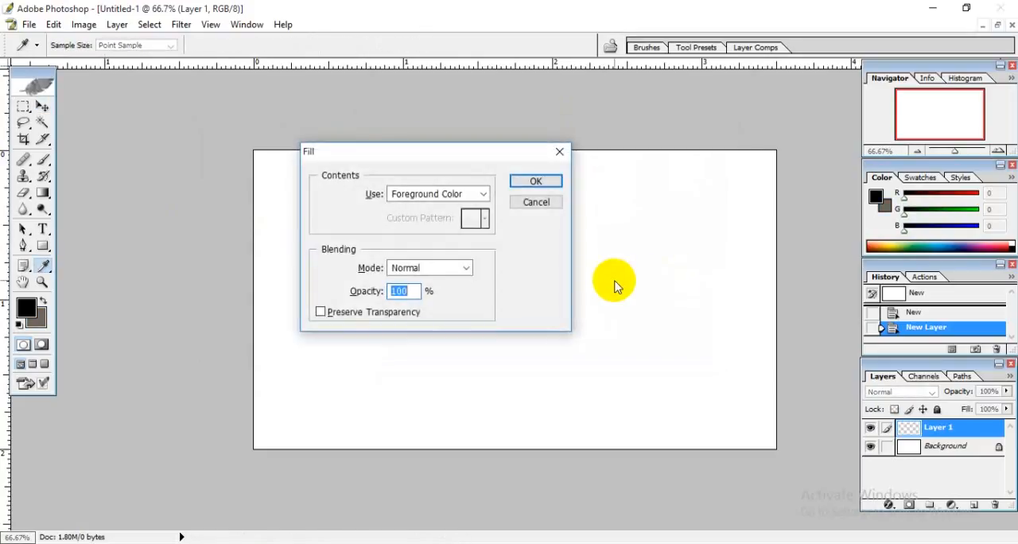
left_click_drag(407, 154, 575, 147)
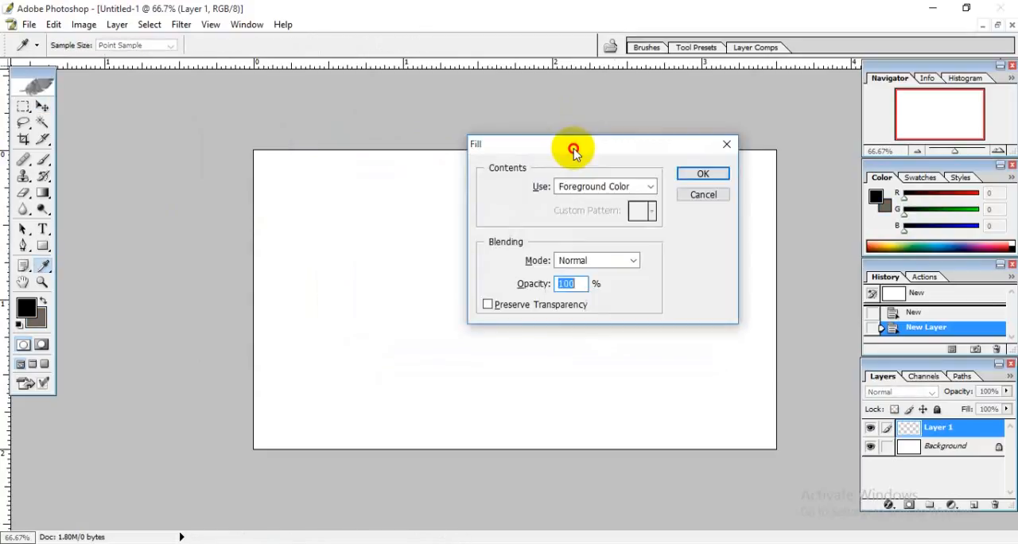
left_click(612, 186)
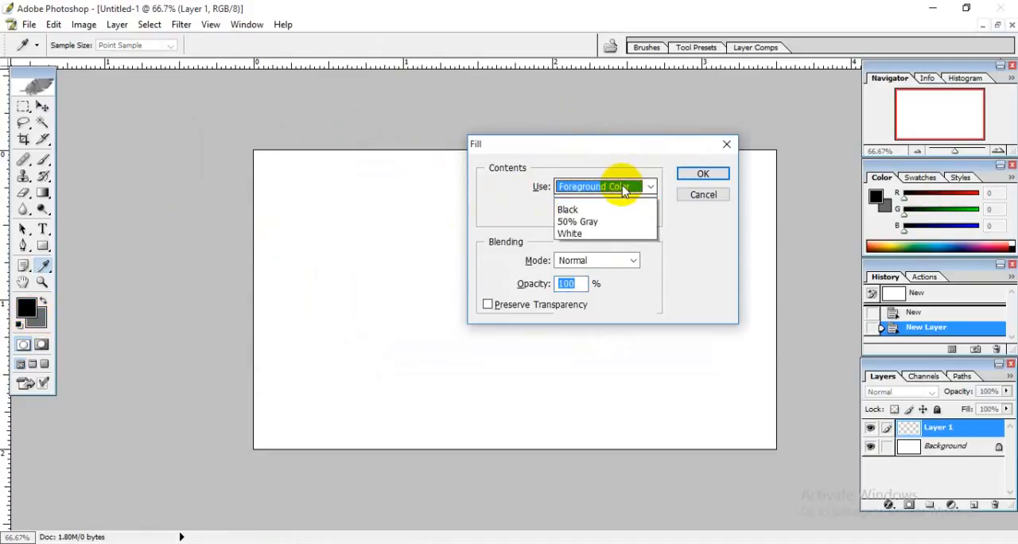
left_click(593, 213)
left_click(703, 173)
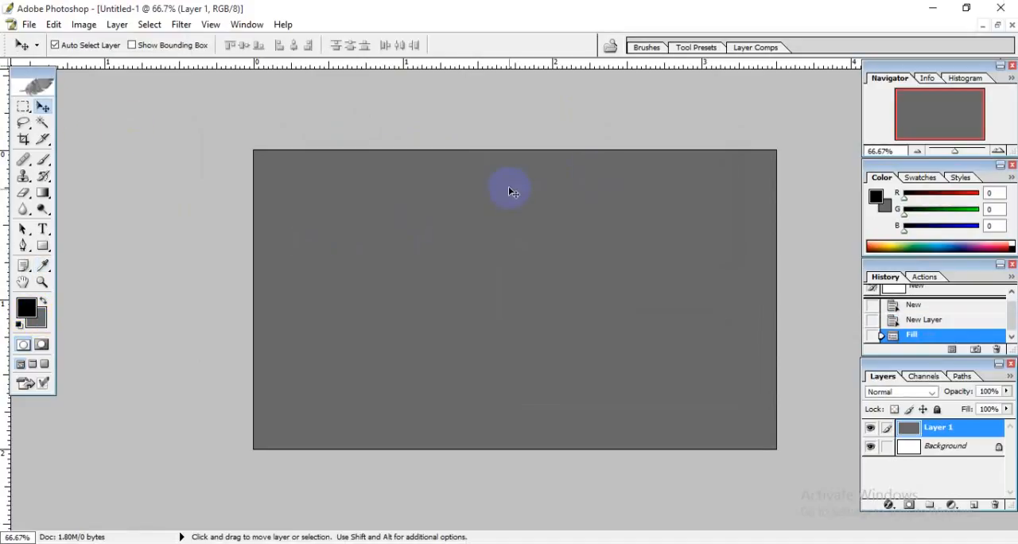
scroll(452, 265, "up", 2)
scroll(517, 245, "down", 2)
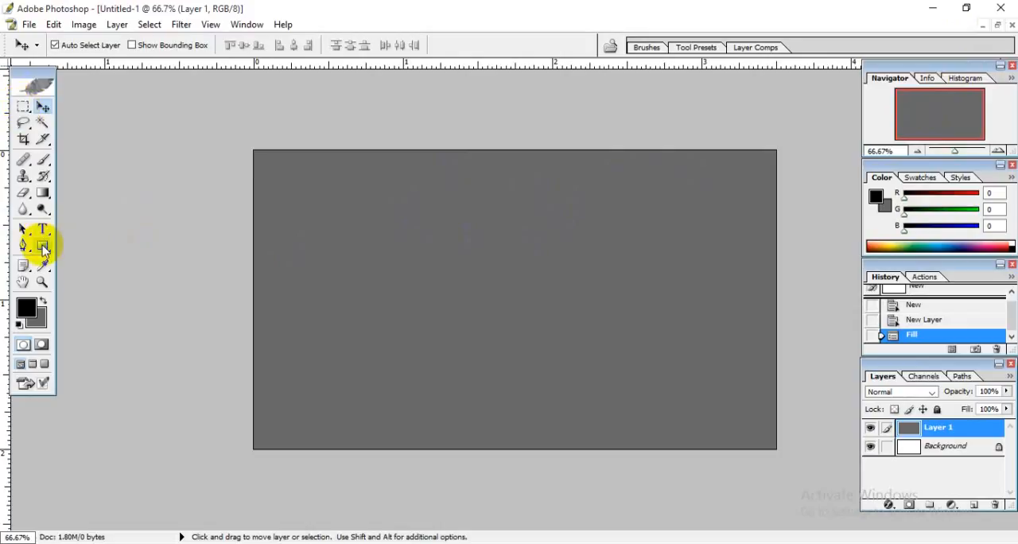
Select a large elliptical area overlapping the card's left part with the Elliptical Marquee tool.
left_click_drag(43, 248, 121, 244)
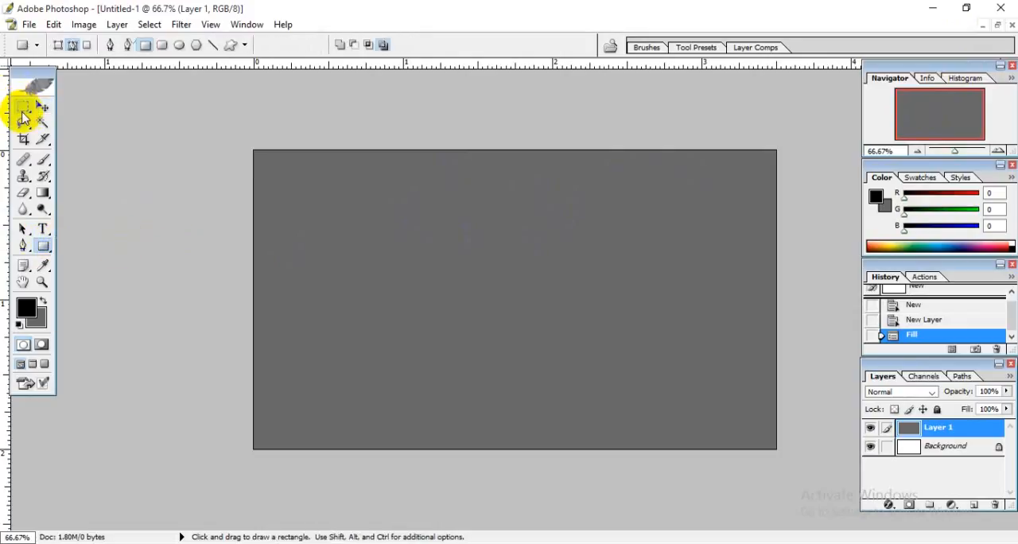
left_click_drag(24, 107, 132, 121)
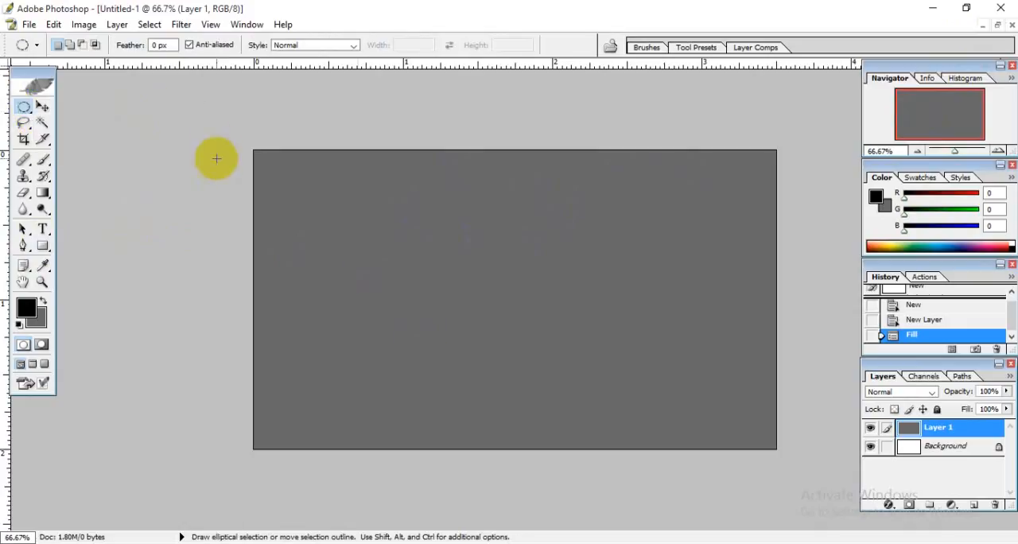
left_click_drag(217, 158, 494, 446)
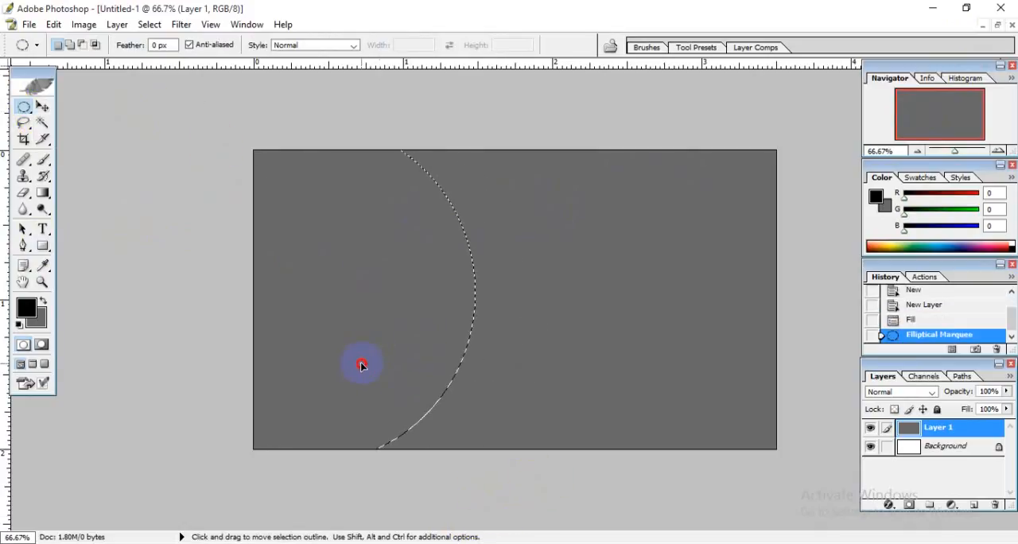
left_click_drag(362, 365, 365, 367)
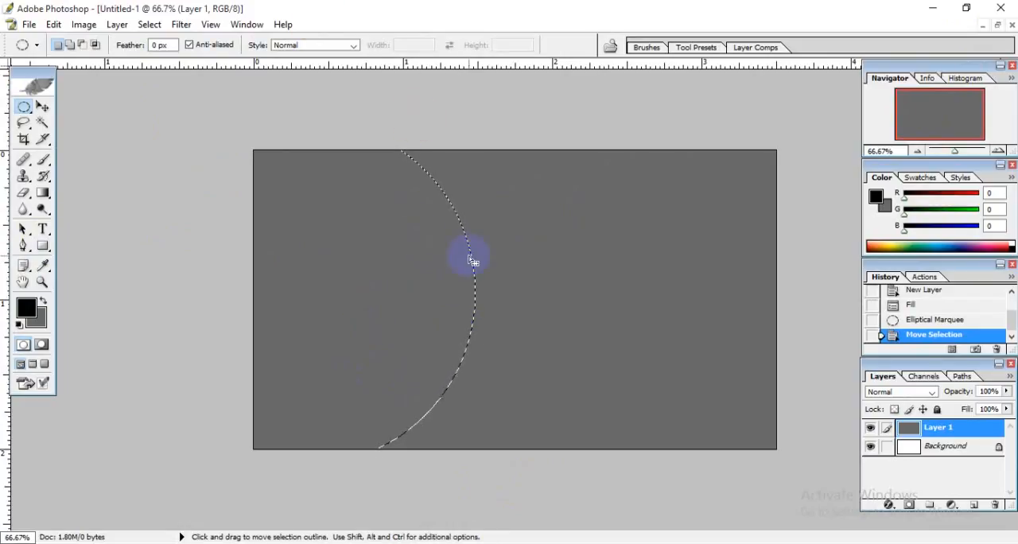
Transform the elliptical selection, rotating it clockwise, stretching it and repositioning it so its curved edge slants across the card's left part.
left_click(150, 24)
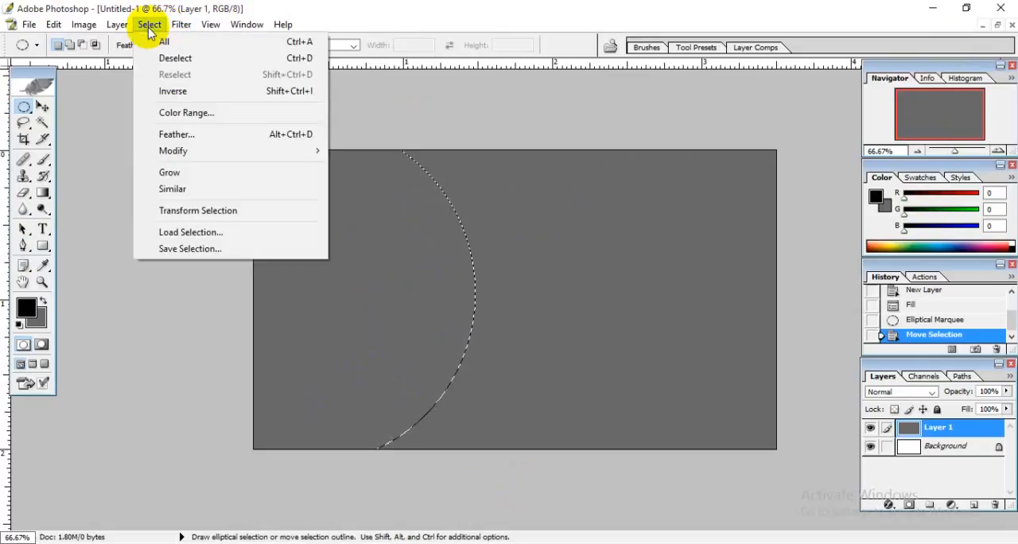
left_click(219, 211)
left_click_drag(502, 66, 566, 213)
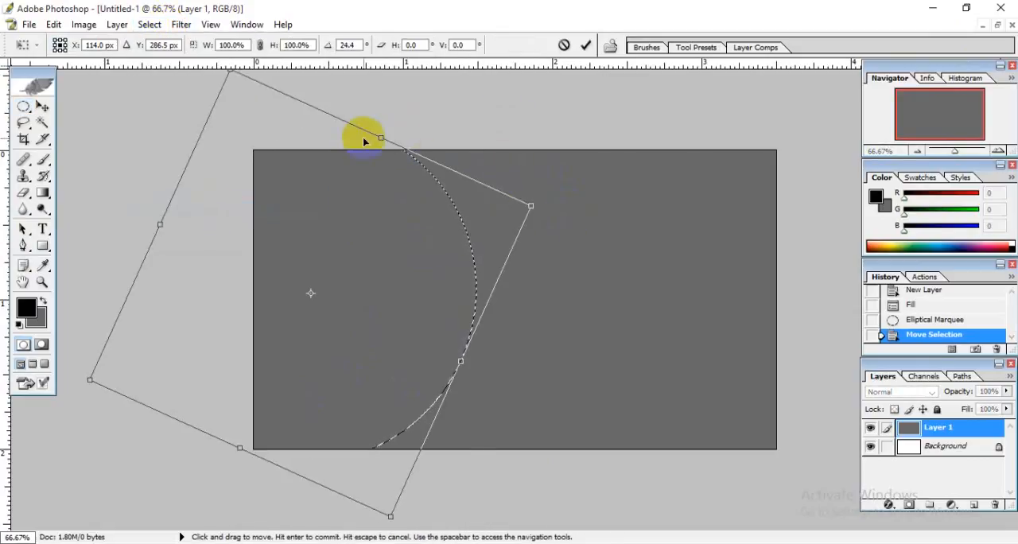
left_click_drag(380, 139, 394, 111)
left_click_drag(565, 164, 566, 212)
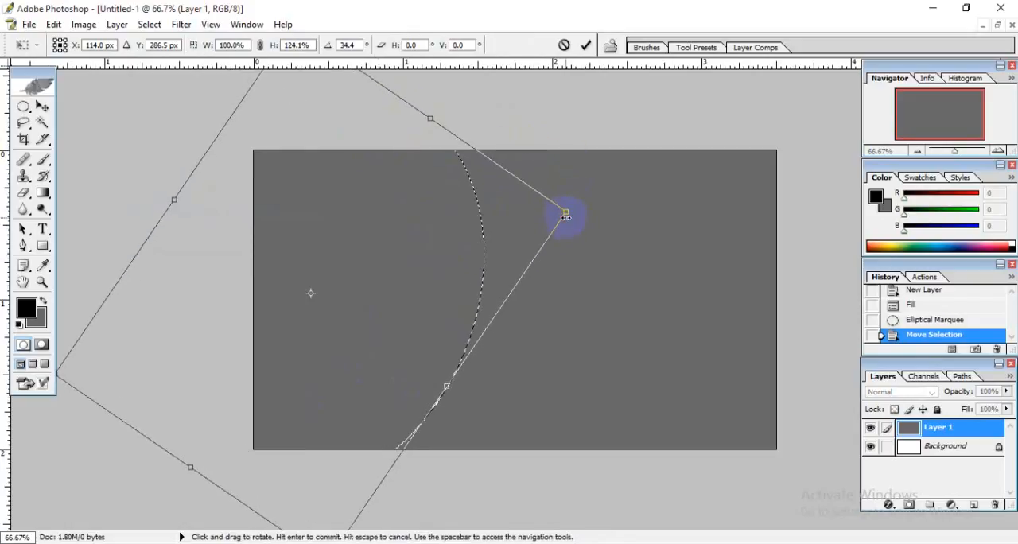
left_click_drag(497, 263, 422, 236)
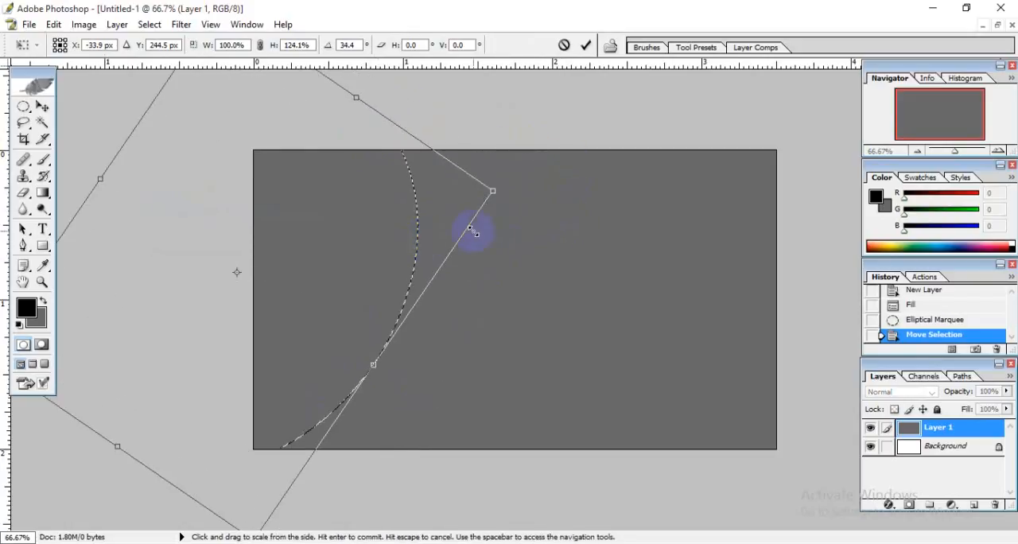
left_click_drag(541, 198, 482, 214)
left_click_drag(480, 215, 510, 209)
key("Return")
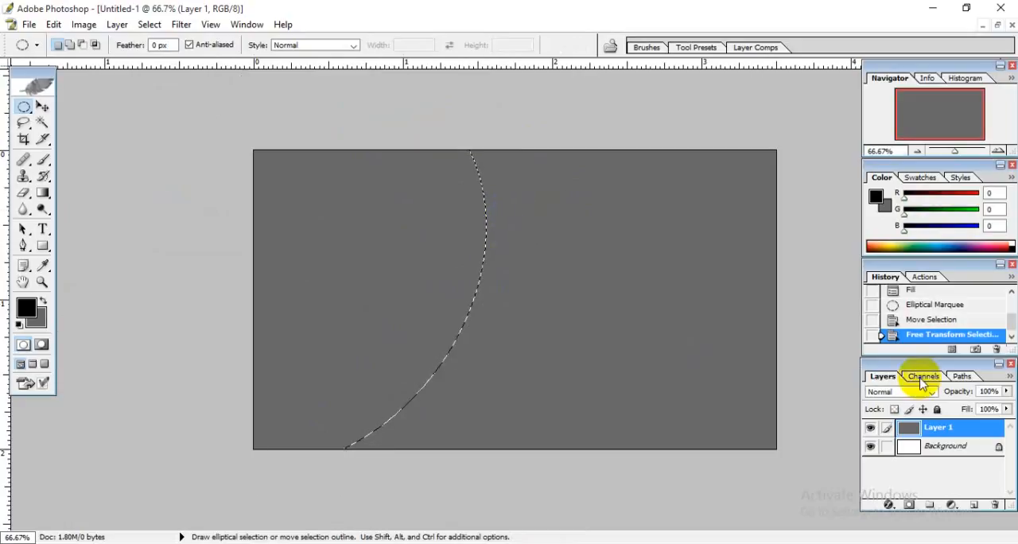
Add a new layer above Layer 1 and set the foreground color to light orange FFD67E.
left_click(975, 506)
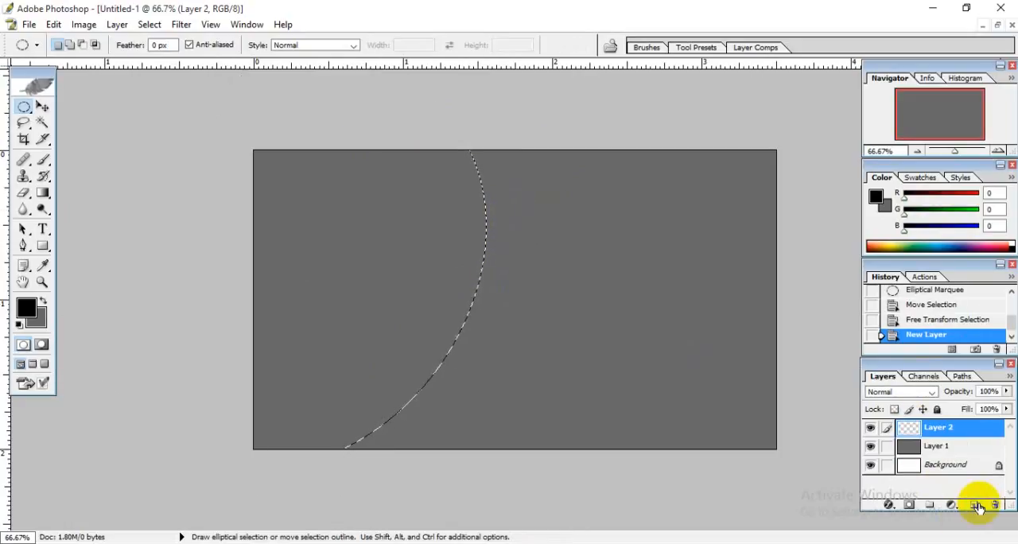
left_click(26, 307)
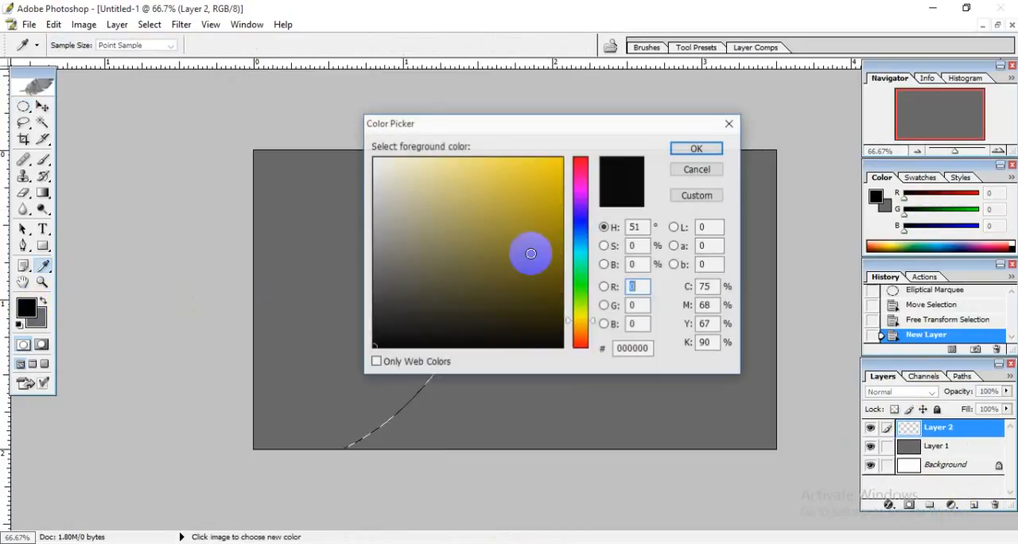
left_click_drag(484, 129, 593, 156)
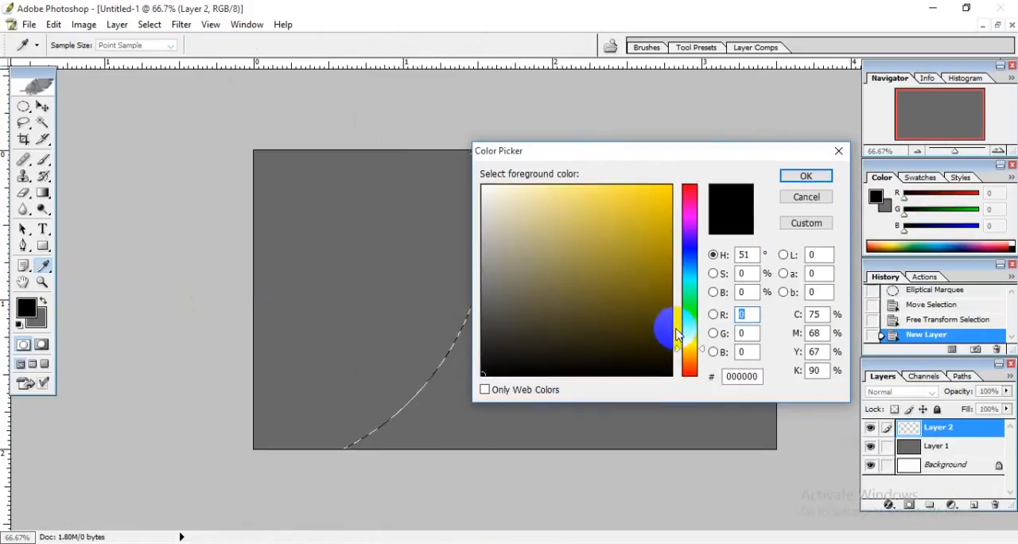
left_click(659, 261)
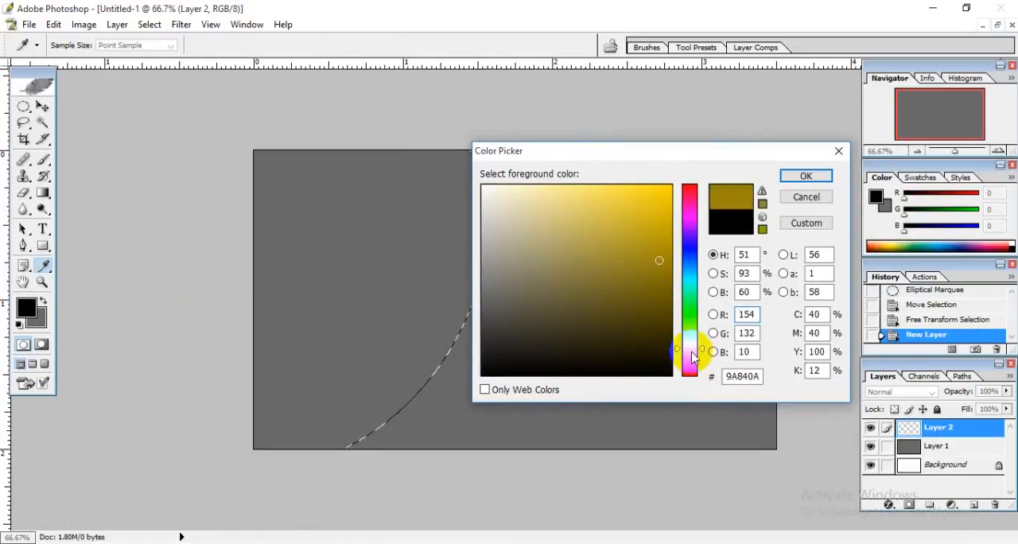
left_click(688, 356)
left_click_drag(687, 362, 680, 350)
mouse_move(613, 265)
left_mouse_down()
mouse_move(593, 182)
mouse_move(527, 180)
mouse_move(577, 184)
left_mouse_up()
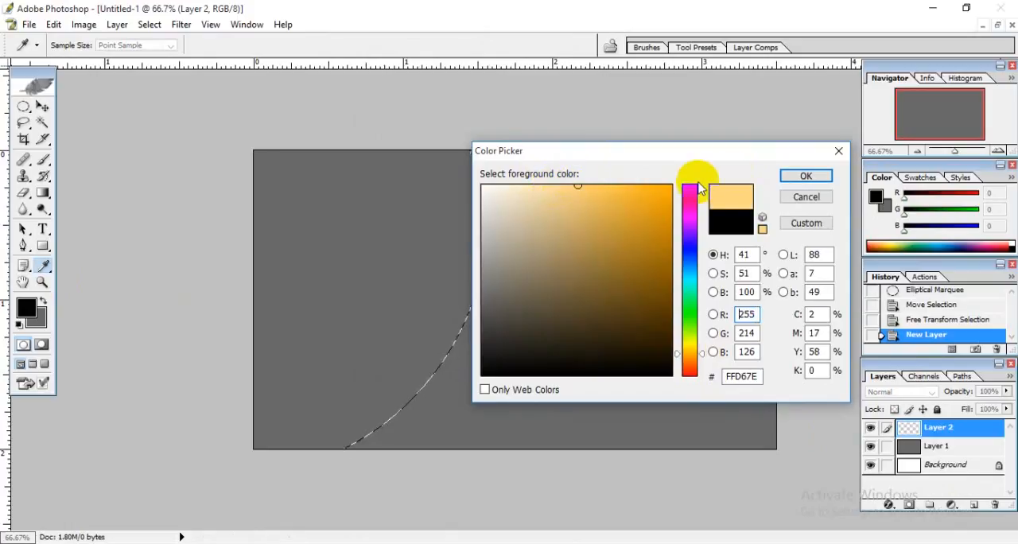
left_click(802, 175)
Fill the selection on the new layer with the foreground color in Normal mode at 100% opacity, and deselect it.
key("shift+F5")
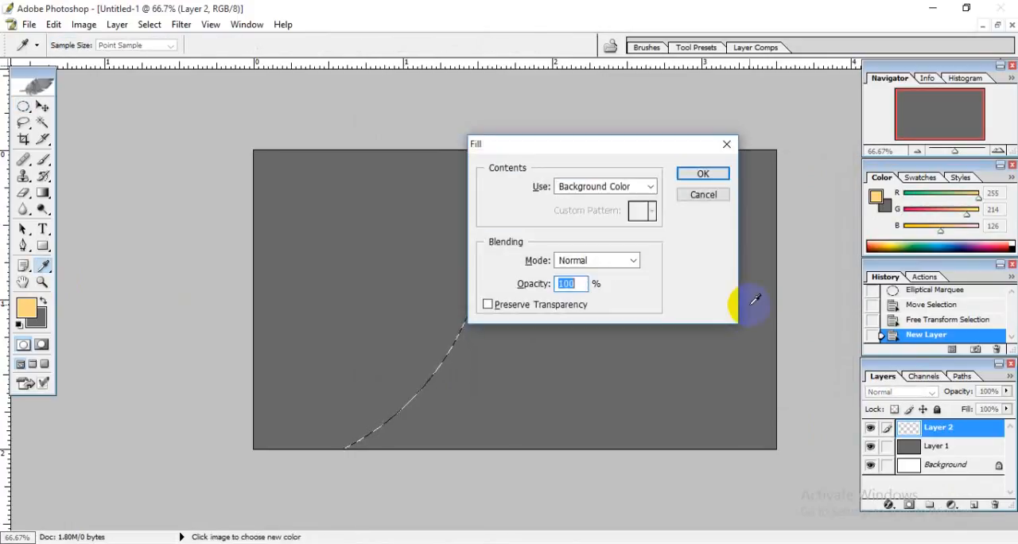
left_click(604, 189)
left_click(606, 204)
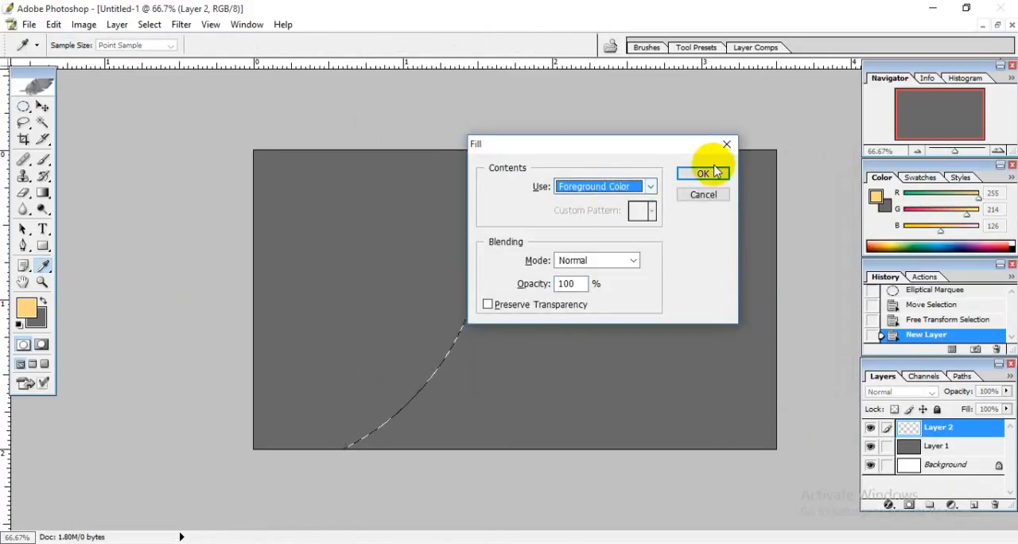
left_click(703, 174)
key("ctrl+d")
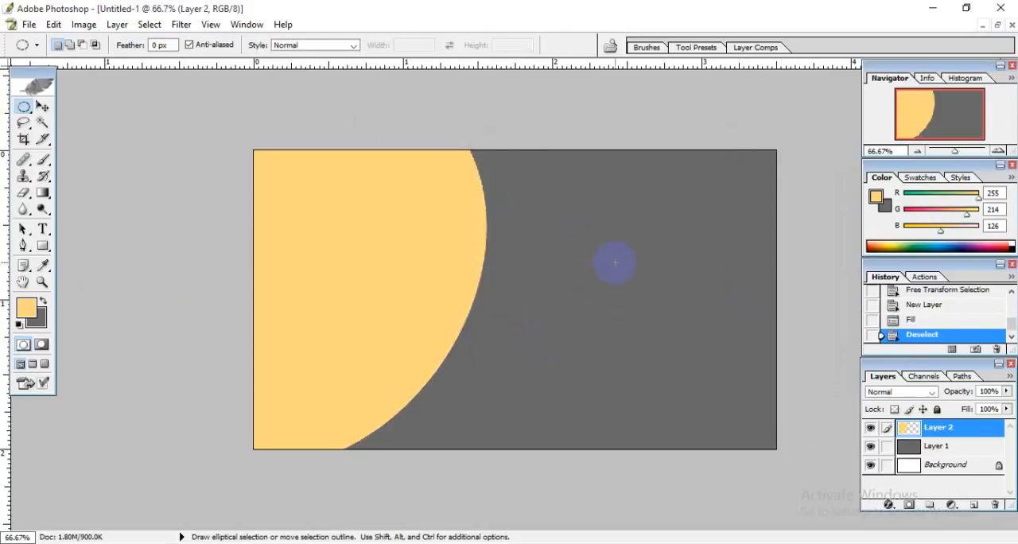
Choose the Custom Shape tool and replace its shape library with the All set.
left_click(42, 106)
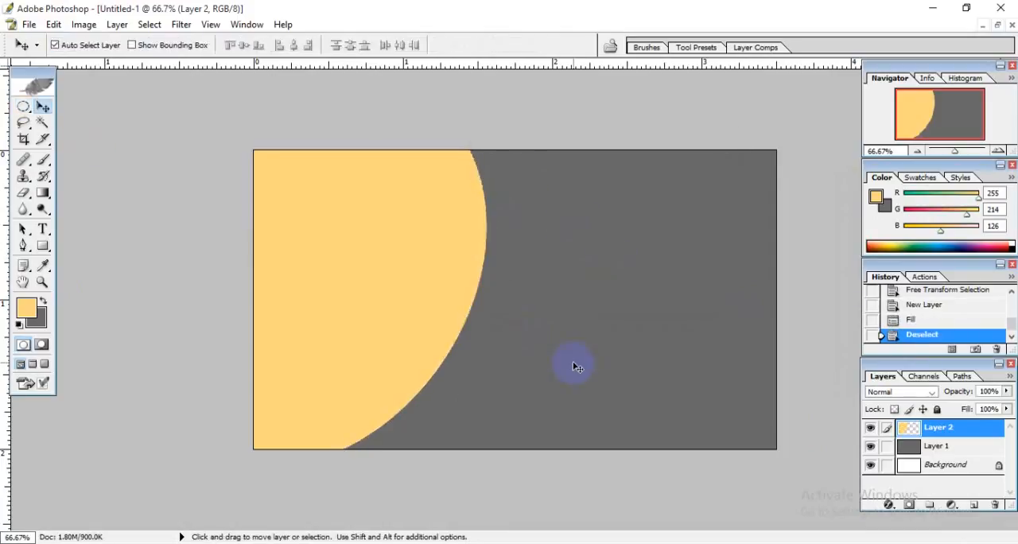
scroll(576, 371, "up", 1)
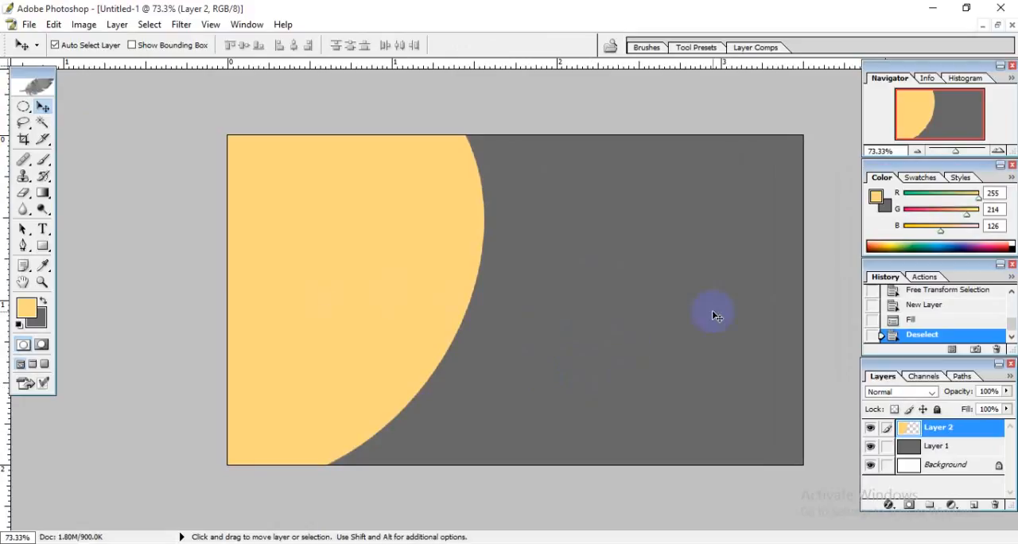
scroll(685, 312, "up", 1)
scroll(605, 315, "down", 1)
scroll(557, 302, "up", 1)
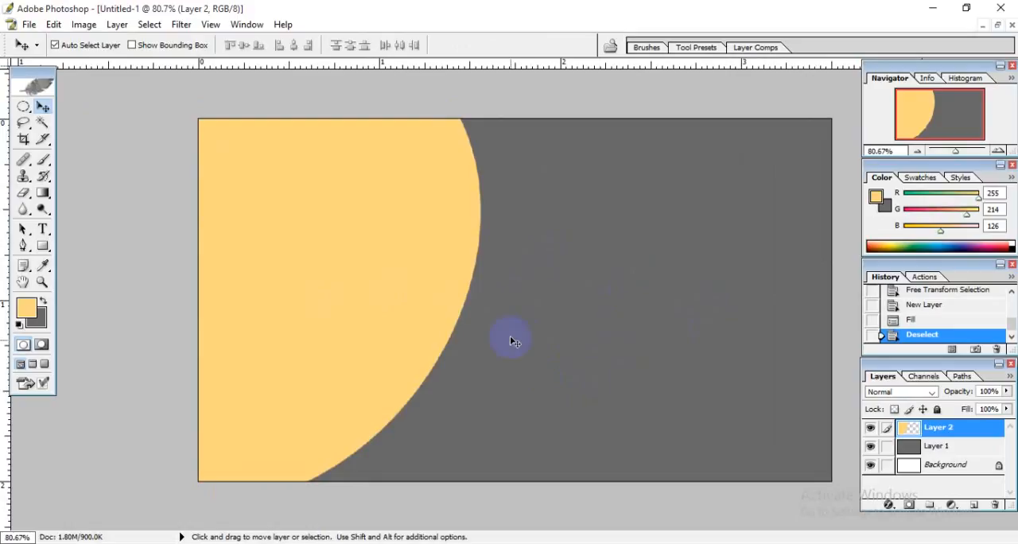
left_click(43, 246)
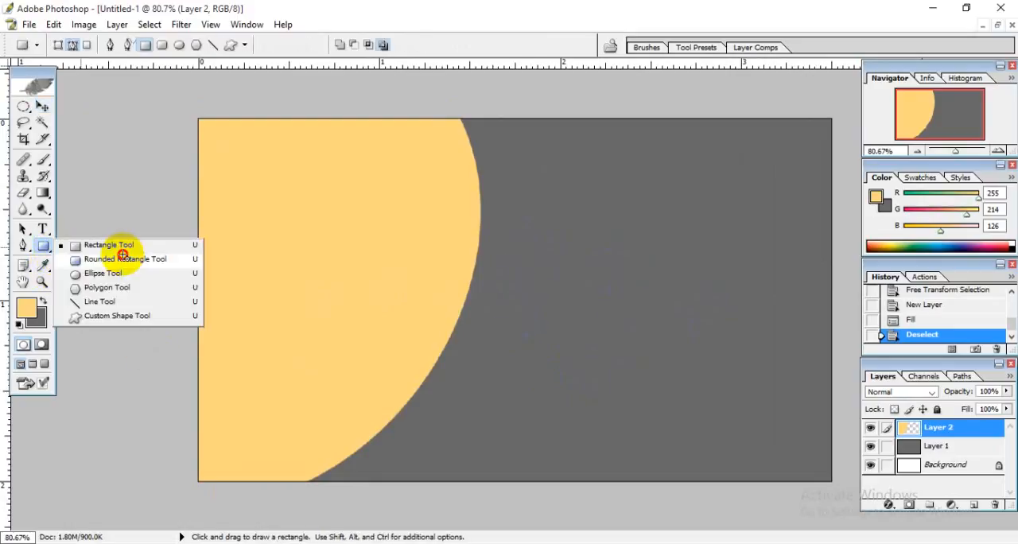
left_click(122, 315)
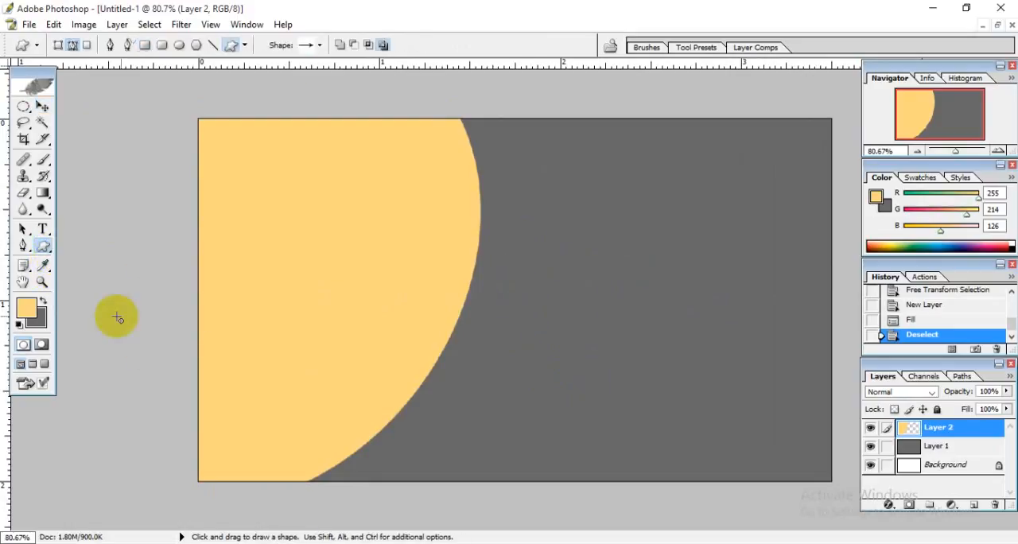
left_click(320, 44)
left_click(392, 70)
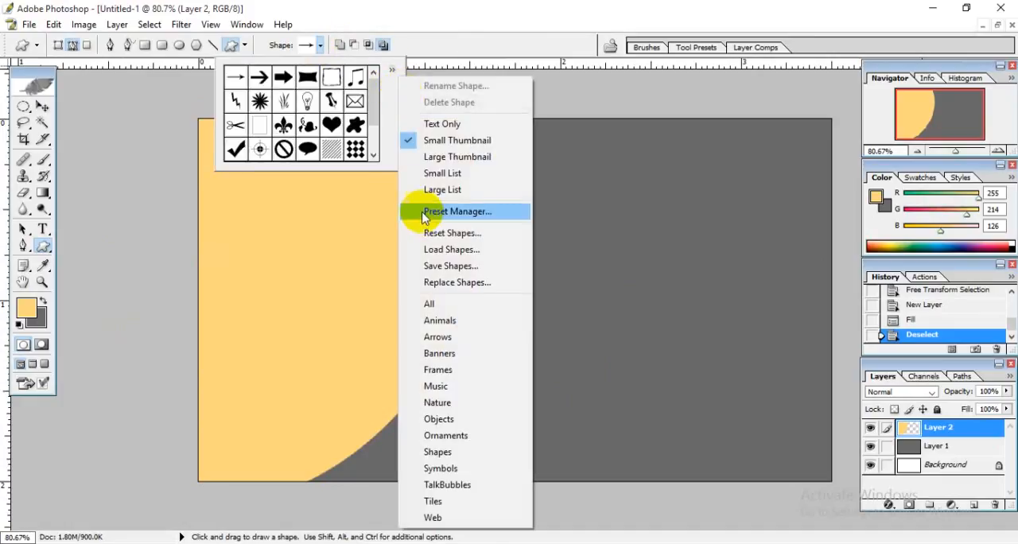
left_click(442, 303)
left_click(434, 220)
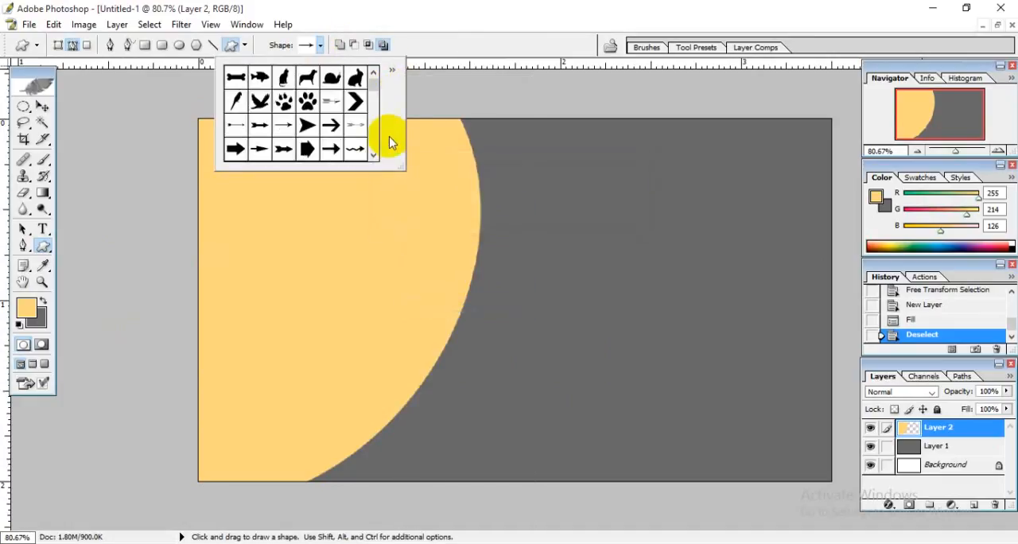
Draw the registered trademark symbol as a shape layer about 1 inch wide on the dark gray area.
left_click_drag(398, 160, 599, 308)
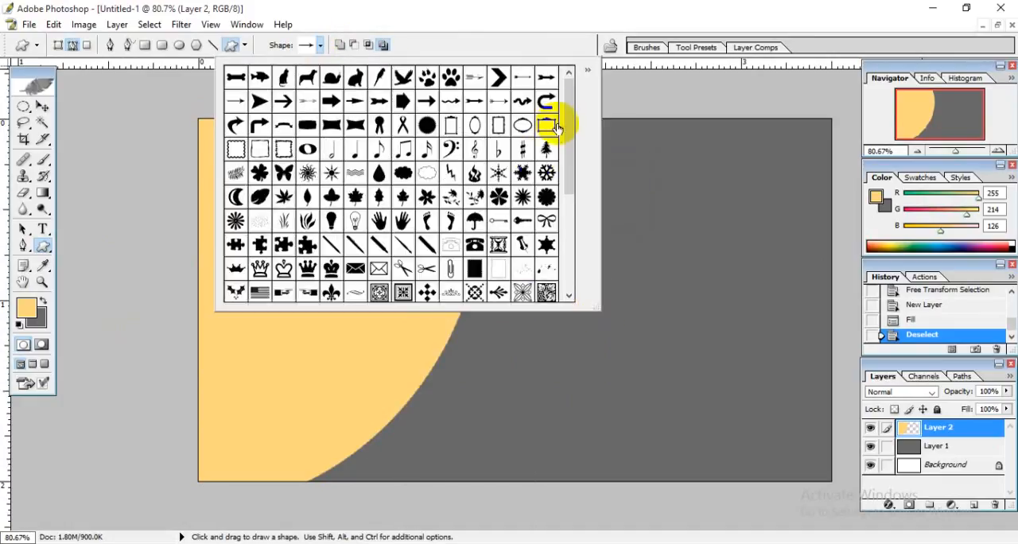
left_click_drag(570, 118, 582, 233)
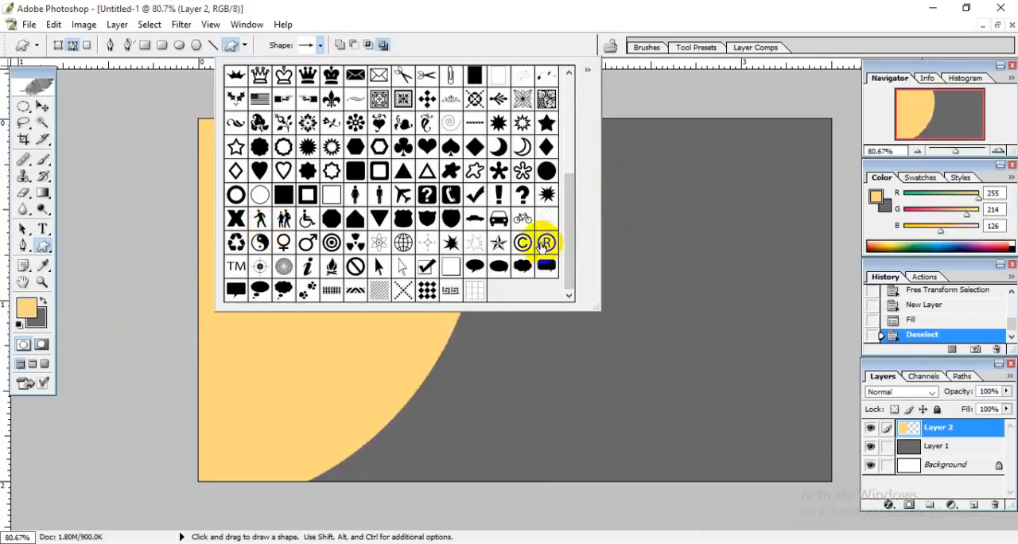
left_click(630, 351)
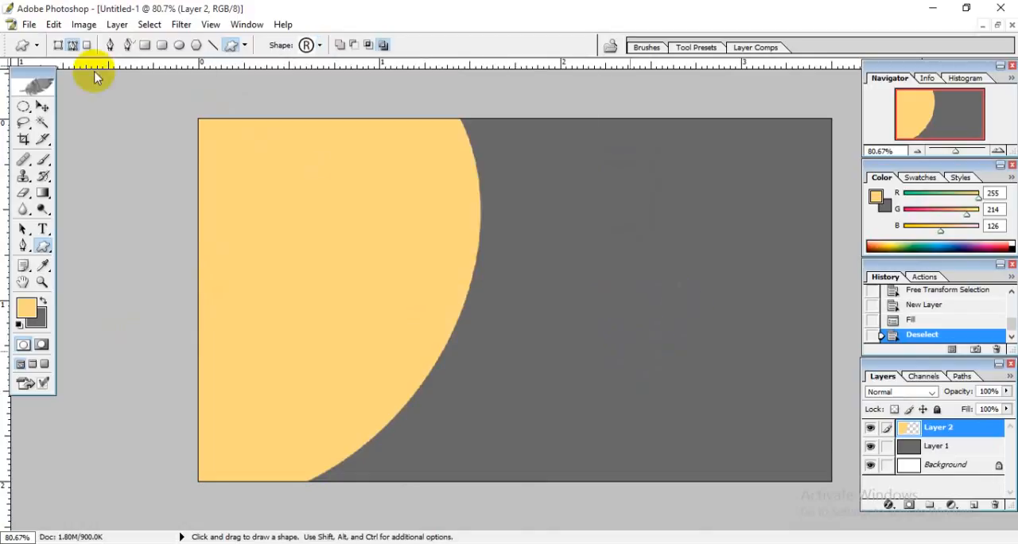
left_click(58, 45)
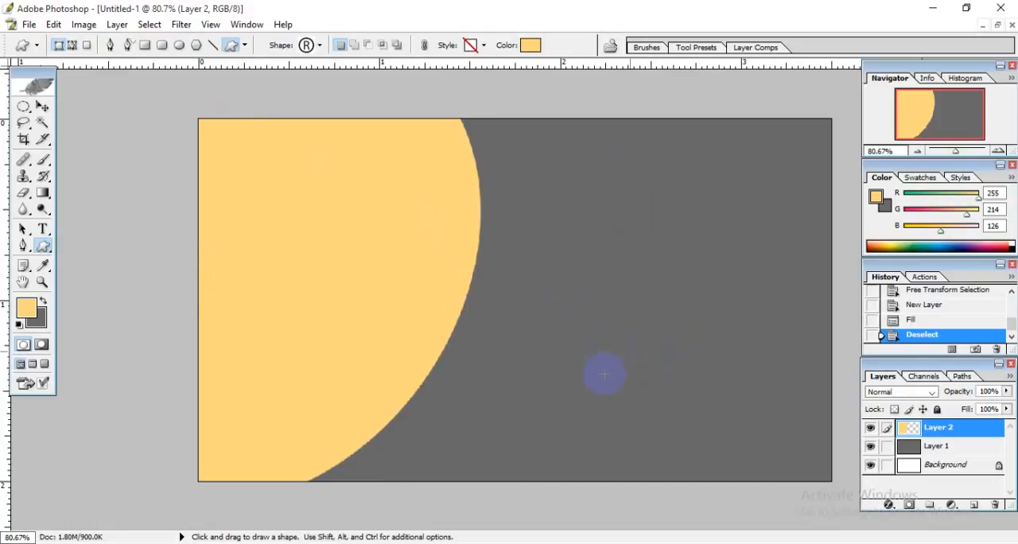
left_click_drag(605, 374, 448, 275)
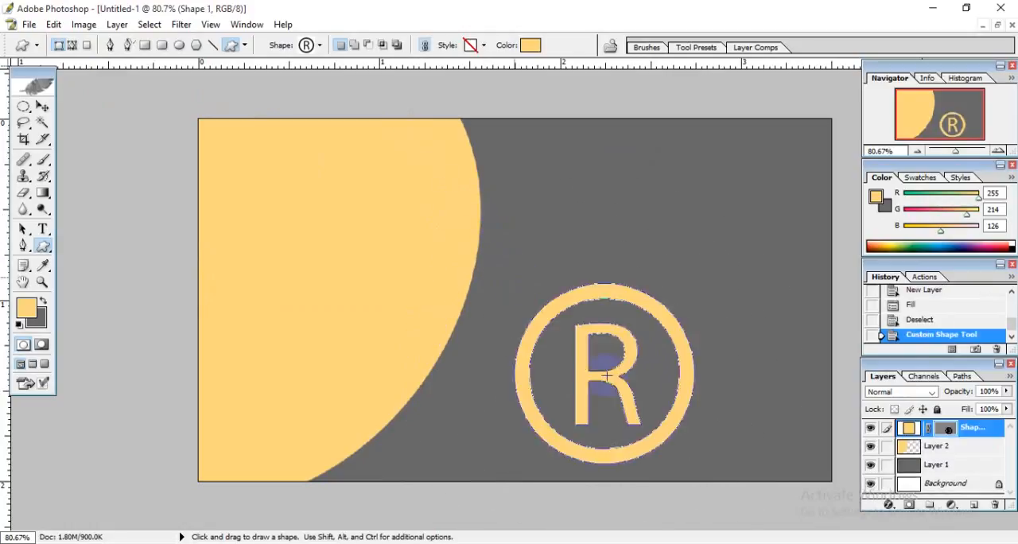
Move the registered trademark symbol up and left, beside the curved edge of the light orange area.
left_click(42, 106)
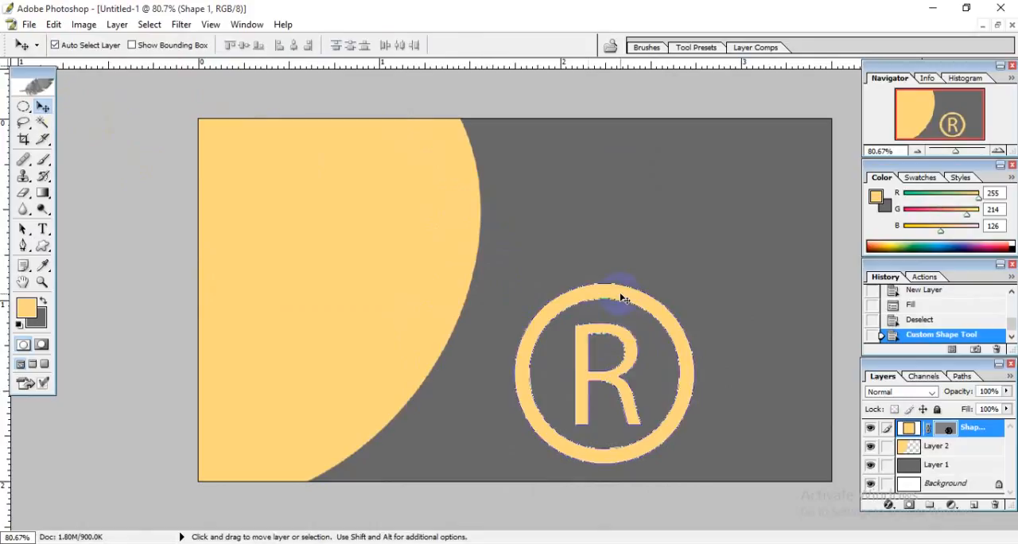
left_click_drag(625, 298, 581, 224)
left_click(729, 293)
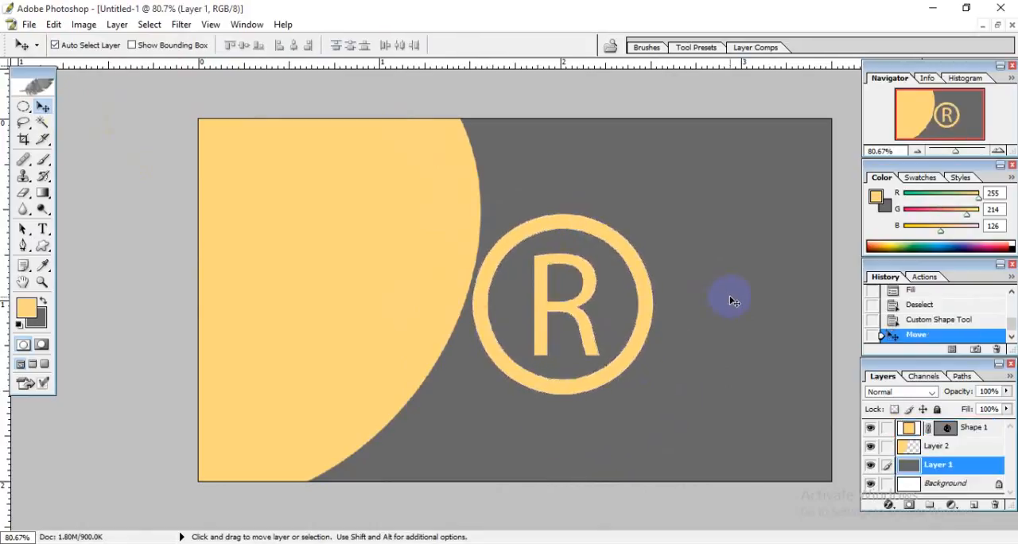
Change the fill color of the registered trademark symbol's shape layer to light gray.
left_click(651, 290)
double_click(909, 428)
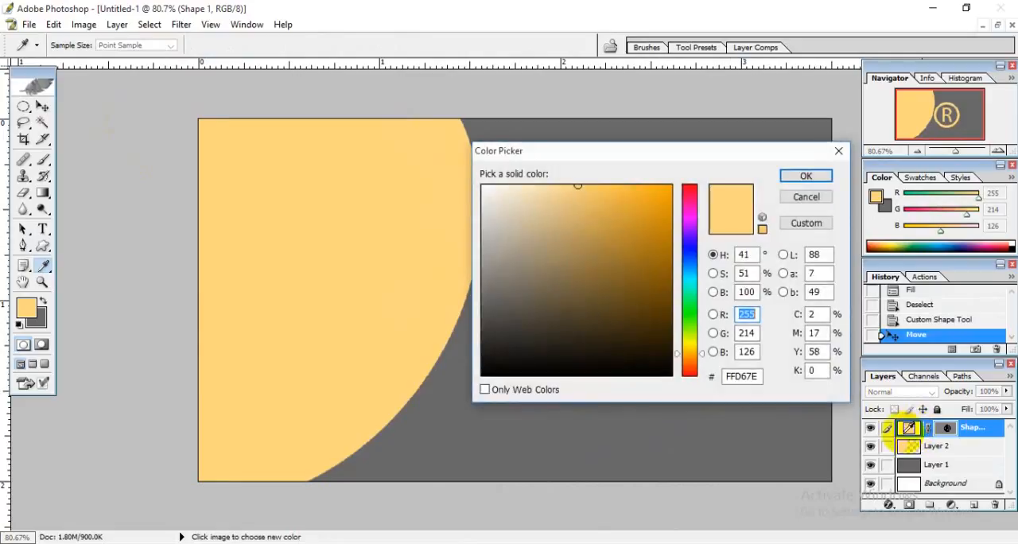
left_click_drag(597, 146, 800, 150)
left_click(671, 186)
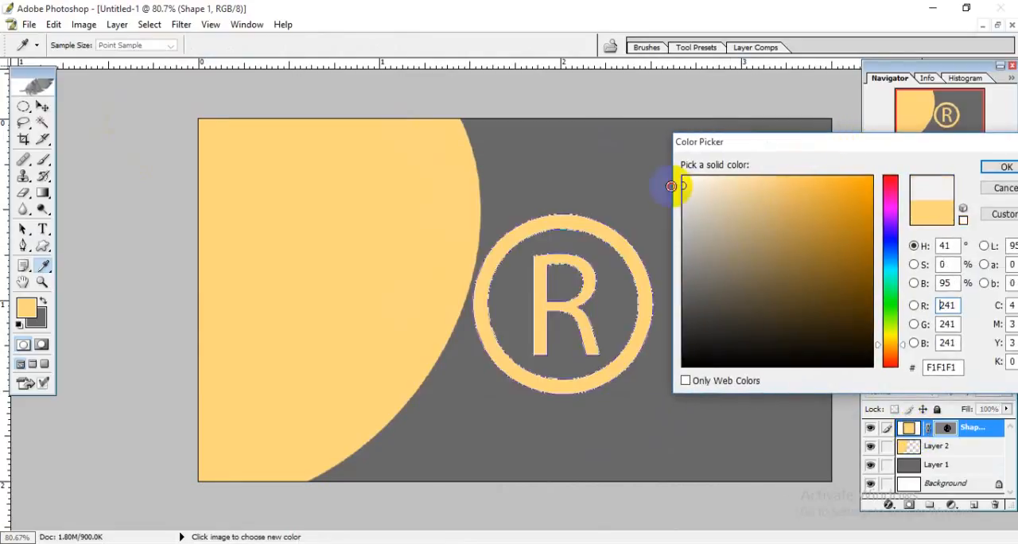
mouse_move(672, 186)
left_mouse_down()
mouse_move(718, 212)
mouse_move(659, 183)
mouse_move(658, 230)
mouse_move(659, 210)
left_mouse_up()
left_click(1000, 167)
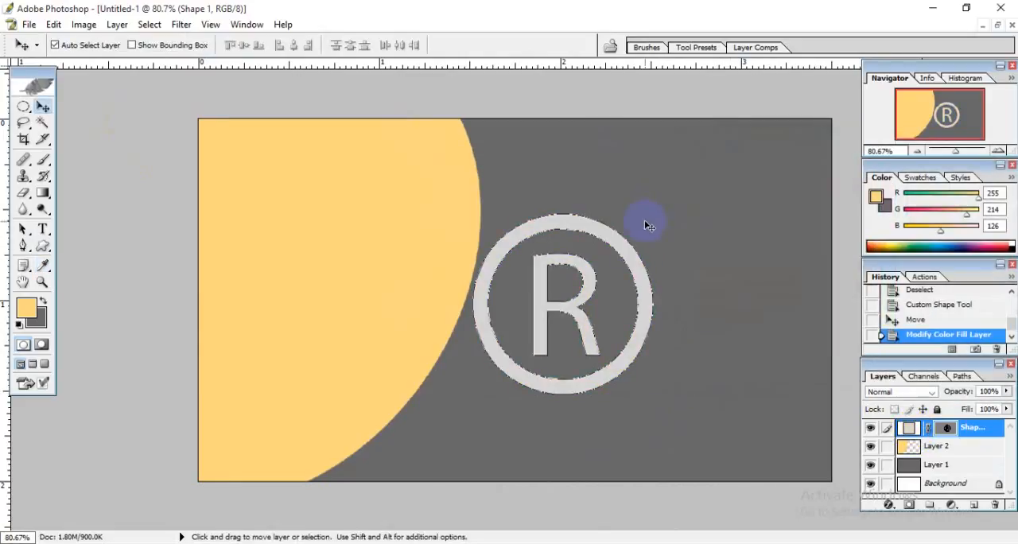
left_click(649, 227)
left_click(559, 309)
Center the registered trademark symbol vertically and horizontally on the whole card, using the dark gray background layer as the selection, and deselect.
left_click(907, 468, "ctrl")
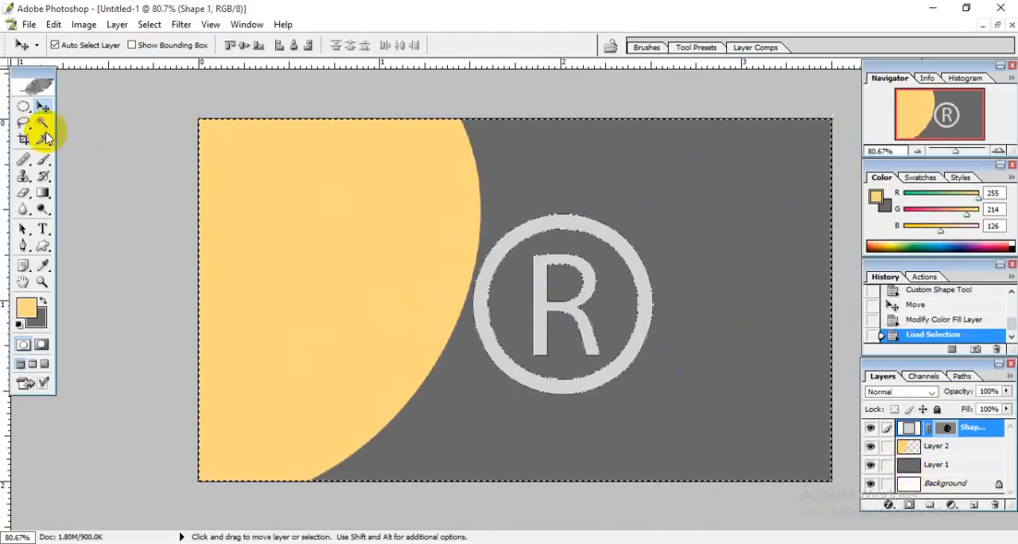
left_click(243, 46)
left_click(294, 46)
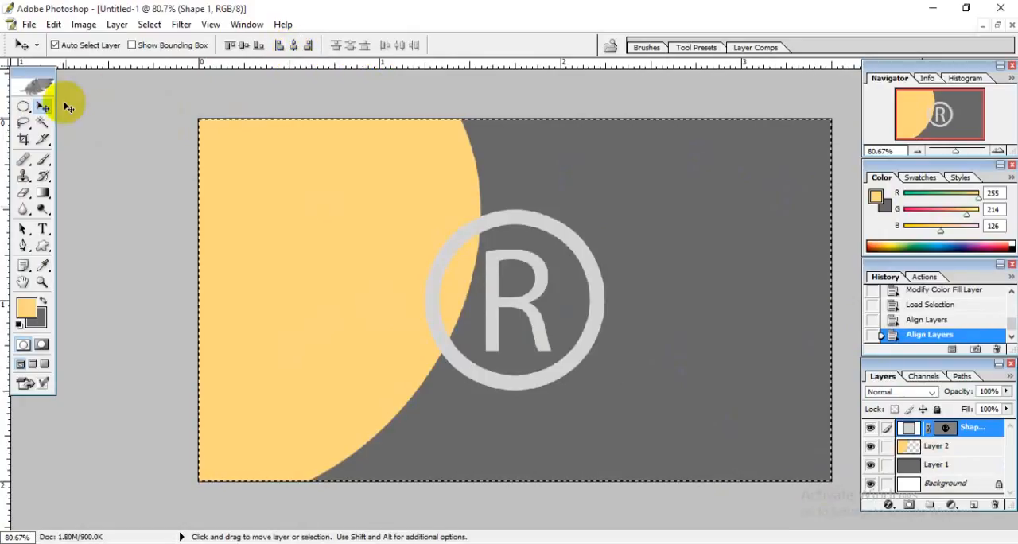
key("ctrl+d")
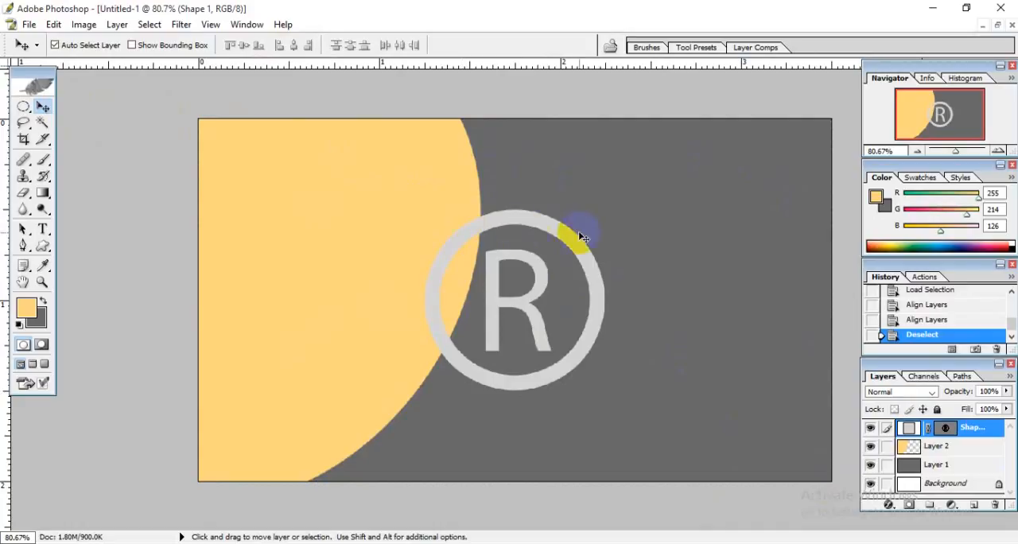
Reduce the registered trademark symbol layer's opacity to 15%.
left_click(1006, 391)
left_click_drag(1004, 409, 962, 405)
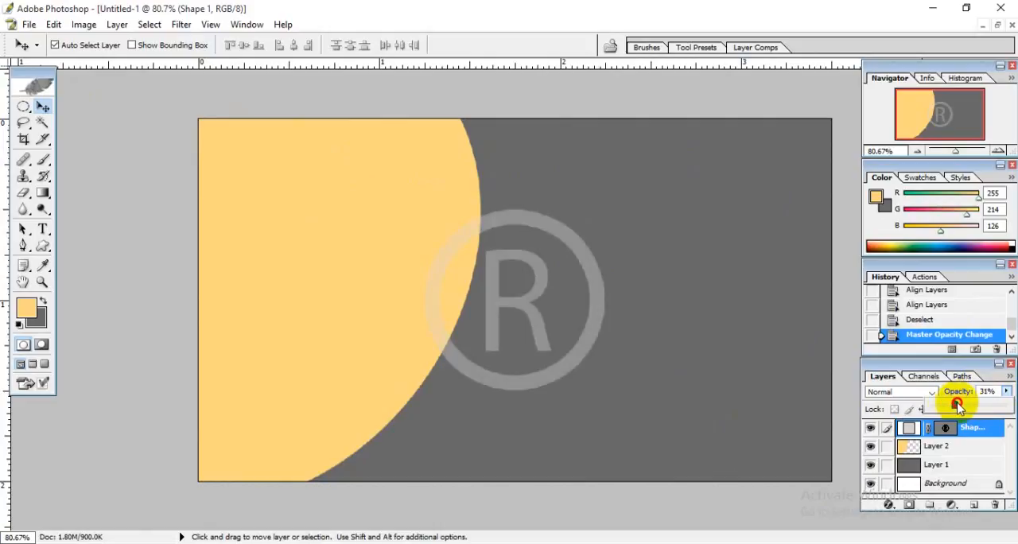
left_click_drag(957, 407, 941, 407)
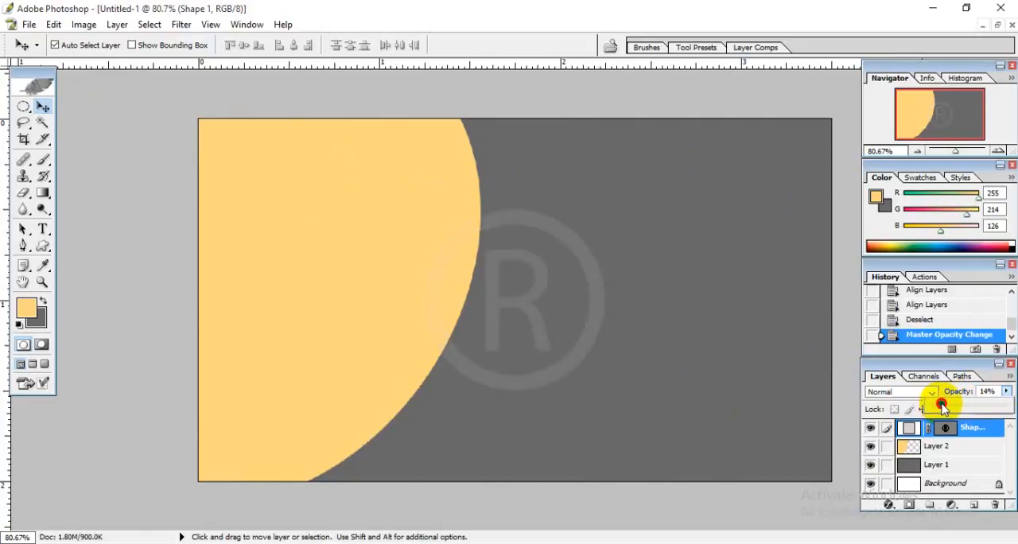
left_click_drag(997, 391, 895, 390)
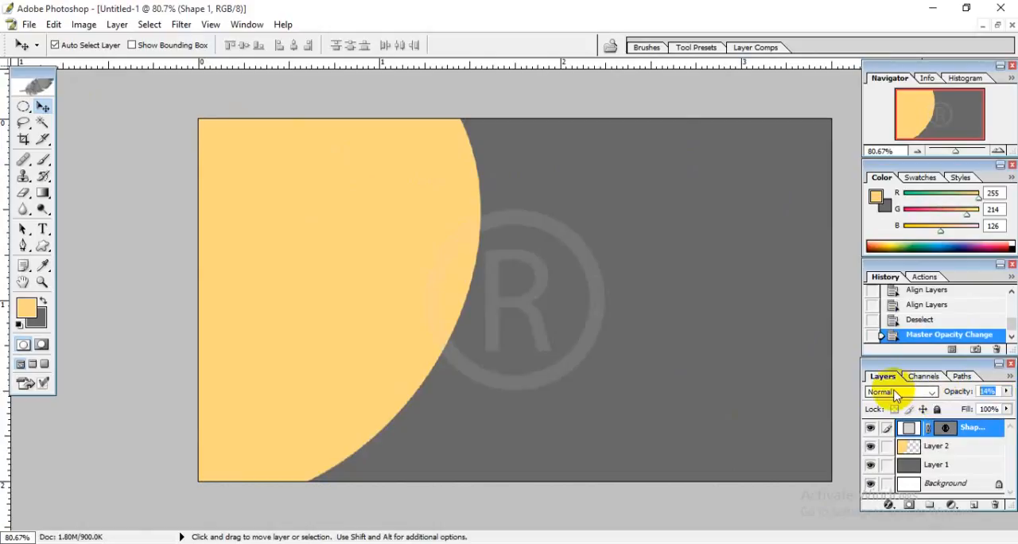
type("15")
key("Return")
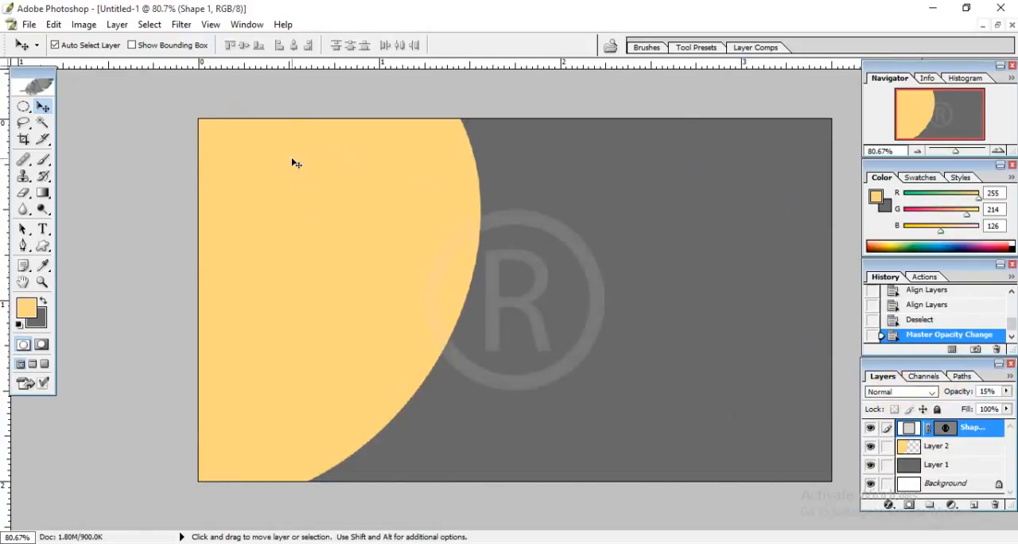
Add the placeholder text ASDFASDF in 12 pt Roboto Slab Regular near the upper-left corner of the light orange area.
scroll(501, 268, "up", 2)
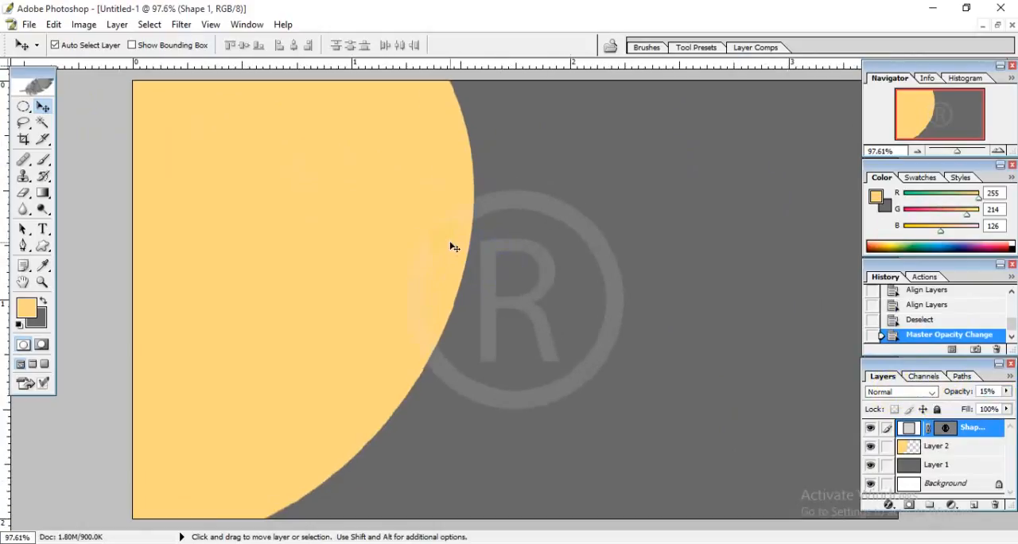
scroll(451, 244, "down", 3)
scroll(581, 250, "down", 1)
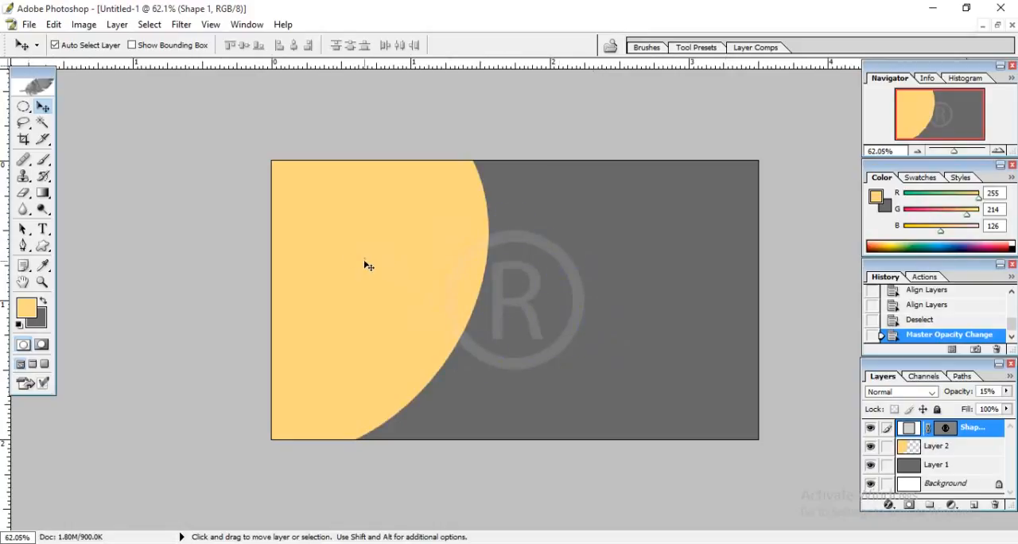
scroll(448, 237, "up", 1)
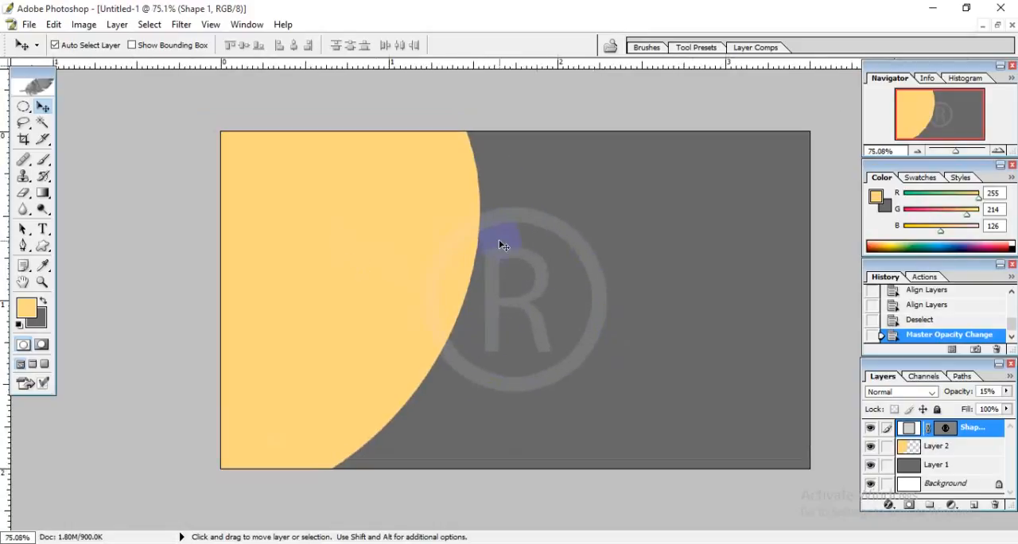
left_click(43, 231)
left_click(103, 44)
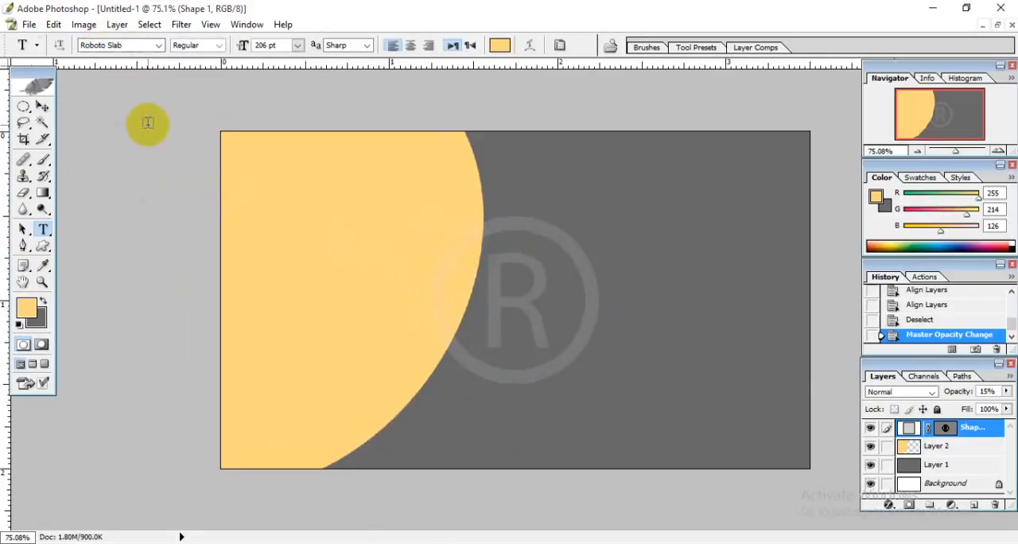
left_click(245, 168)
left_click(273, 45)
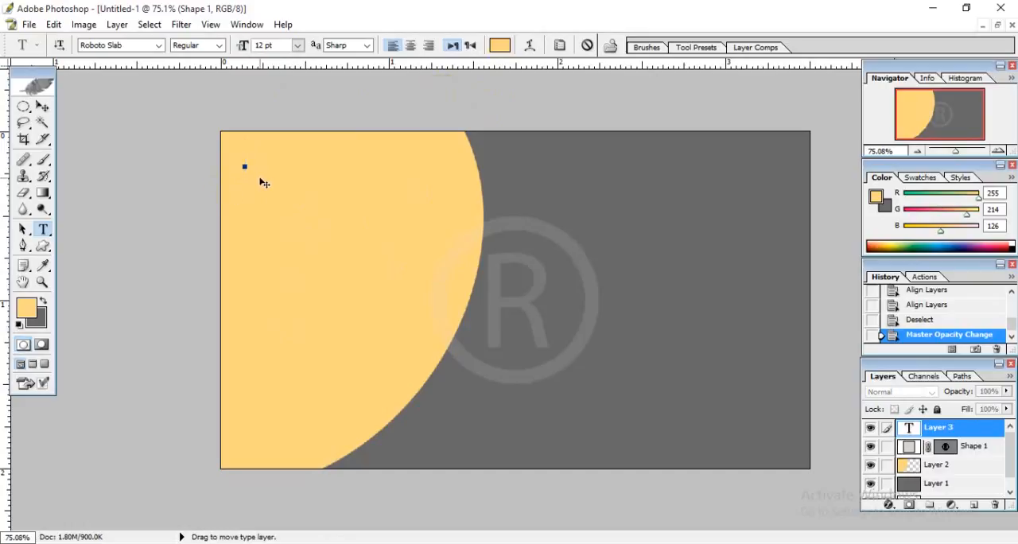
Color the placeholder text dark gray (696969), sampled from the card's background.
left_click_drag(393, 169, 211, 159)
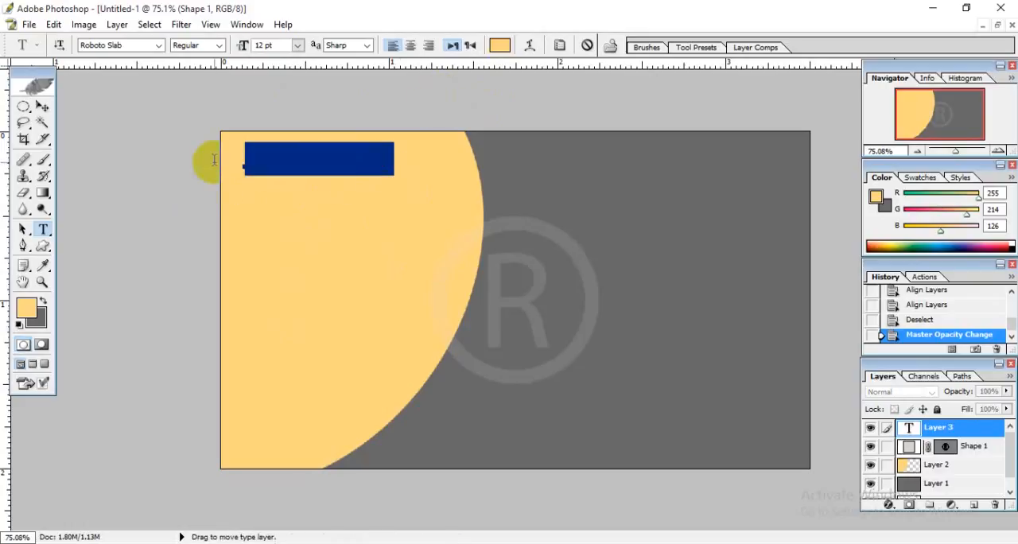
left_click(499, 45)
left_click_drag(704, 212, 660, 154)
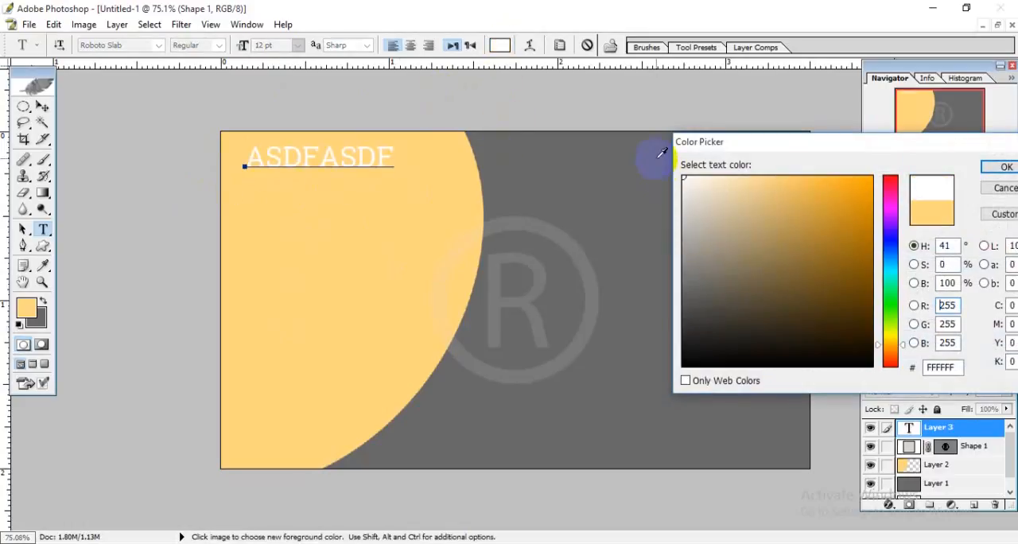
left_click_drag(698, 209, 677, 298)
left_click(609, 200)
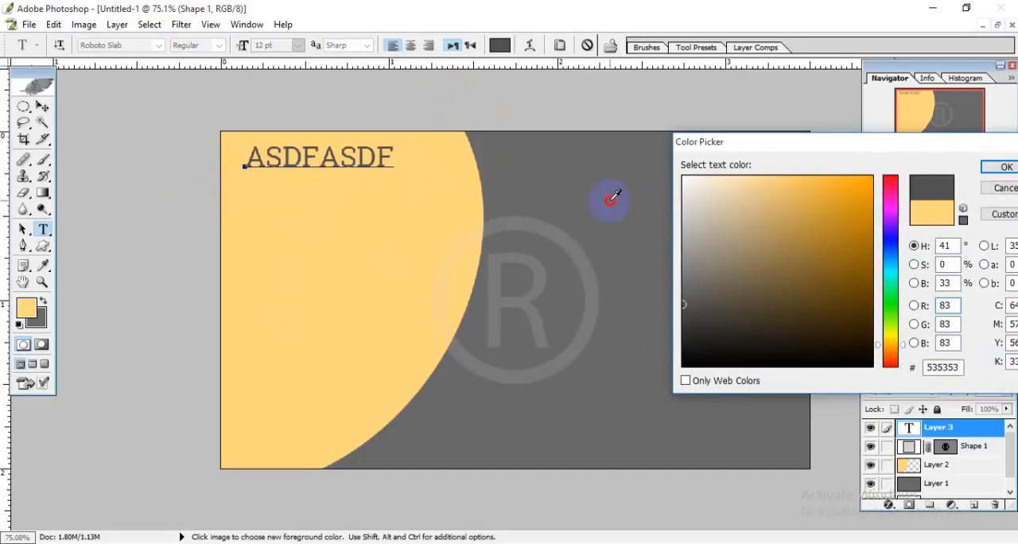
left_click_drag(923, 156, 806, 159)
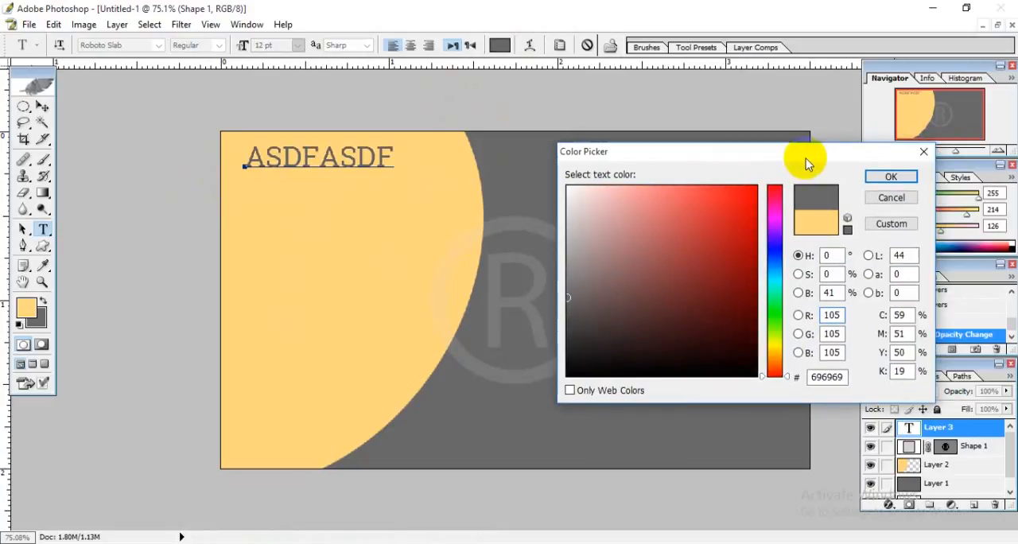
left_click(903, 175)
Try the Bold style on the placeholder text and switch it to Light.
left_click(398, 156)
left_click_drag(398, 156, 245, 162)
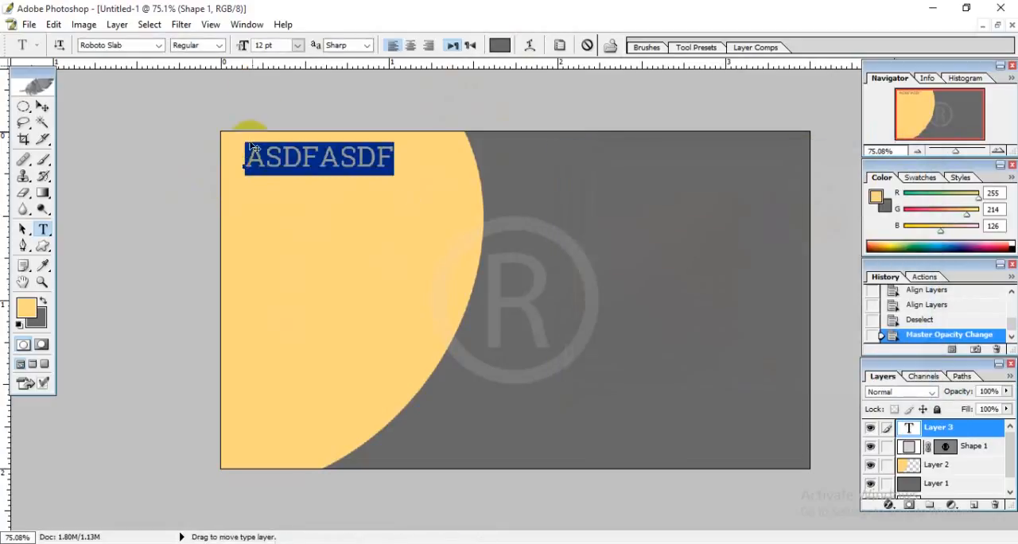
left_click(203, 45)
key("Down")
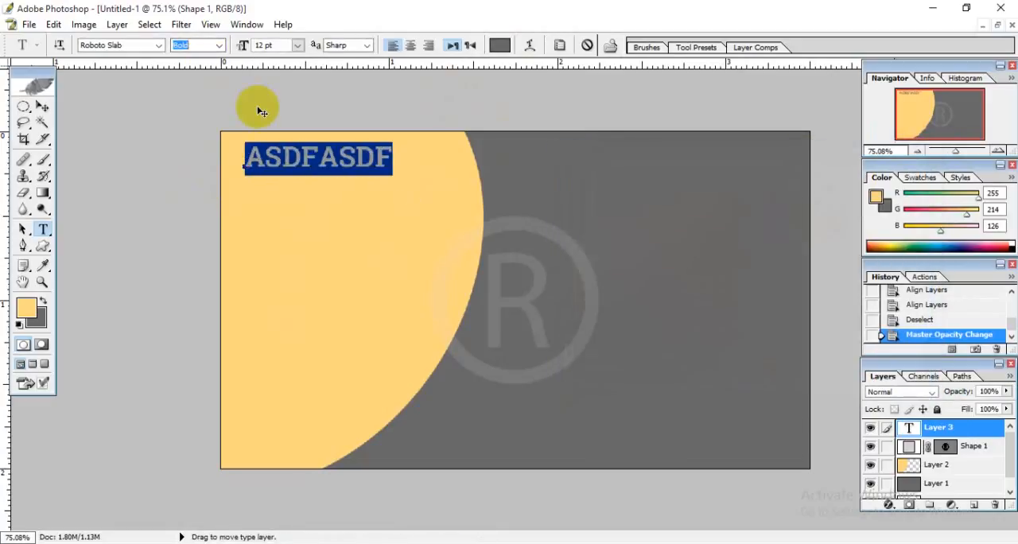
key("Up")
key("Up")
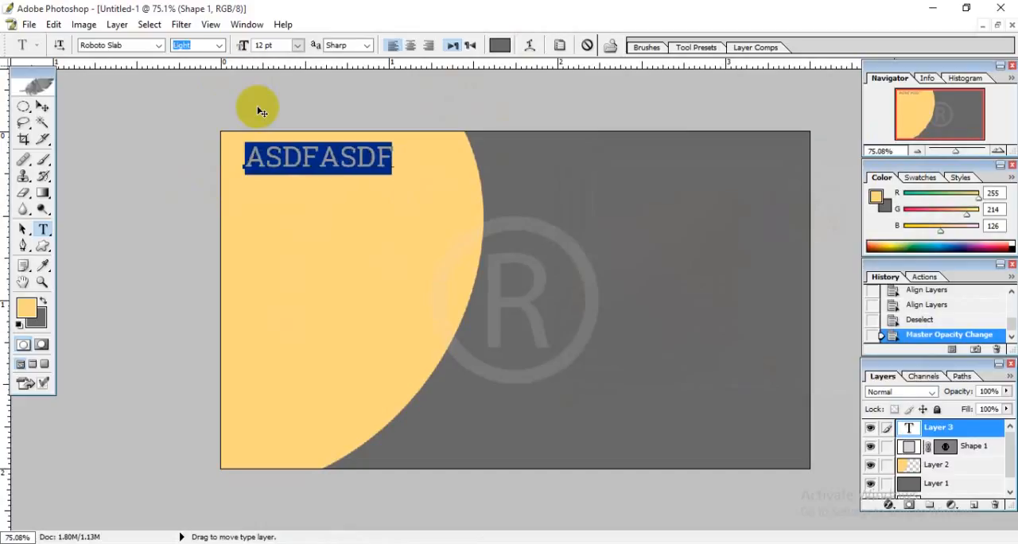
key("Down")
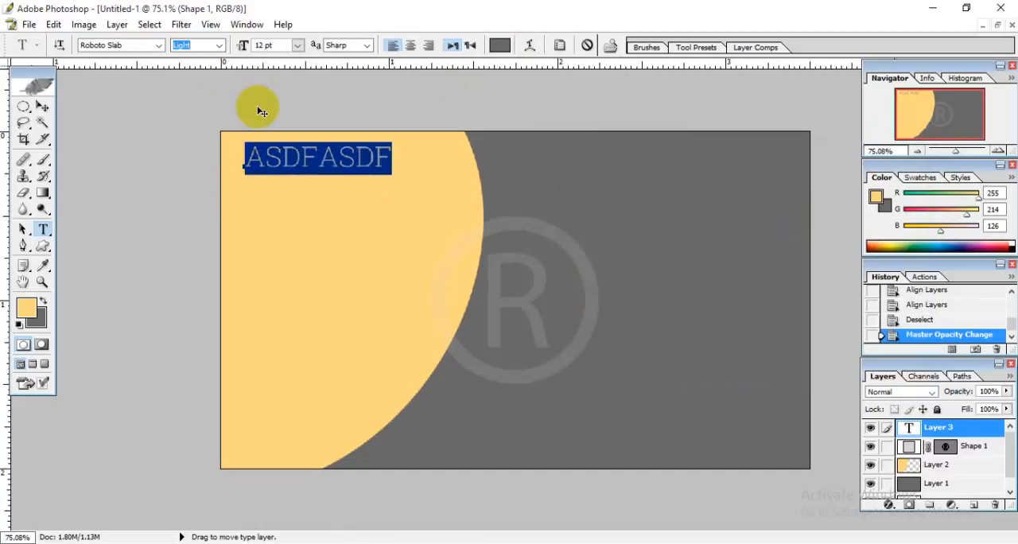
left_click(296, 161)
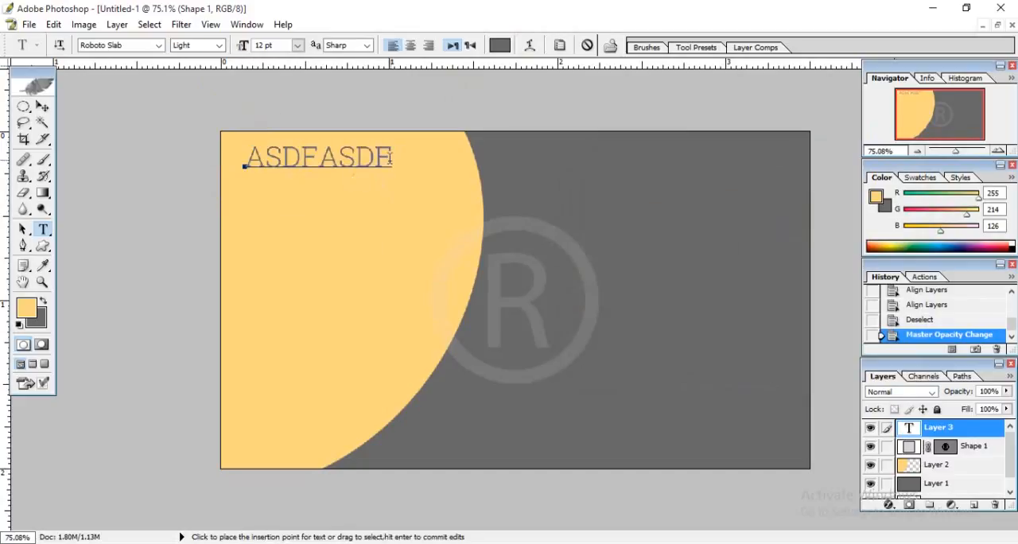
Change the placeholder text's font to Raleway with the Regular style.
left_click_drag(390, 159, 249, 158)
left_click(127, 45)
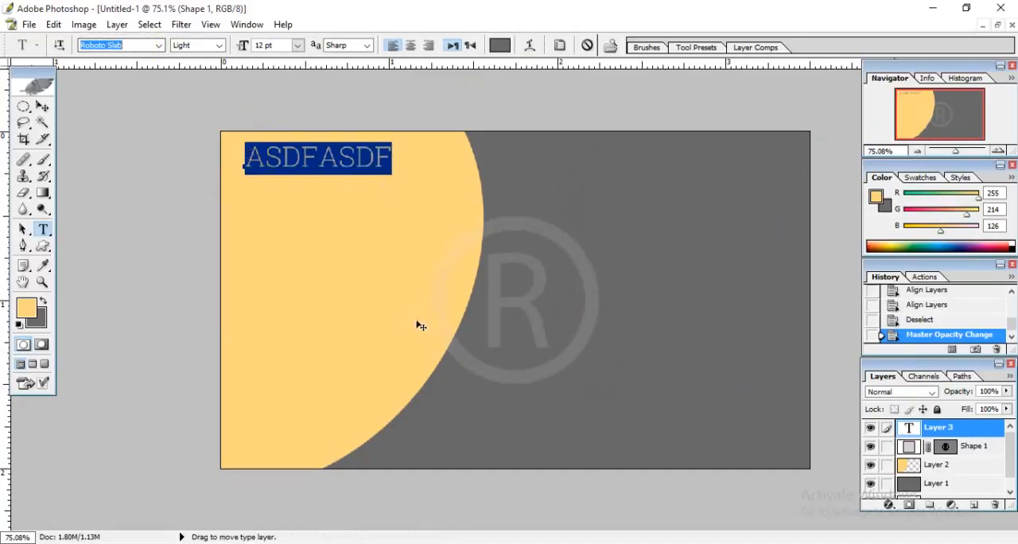
type("Raleway")
key("Return")
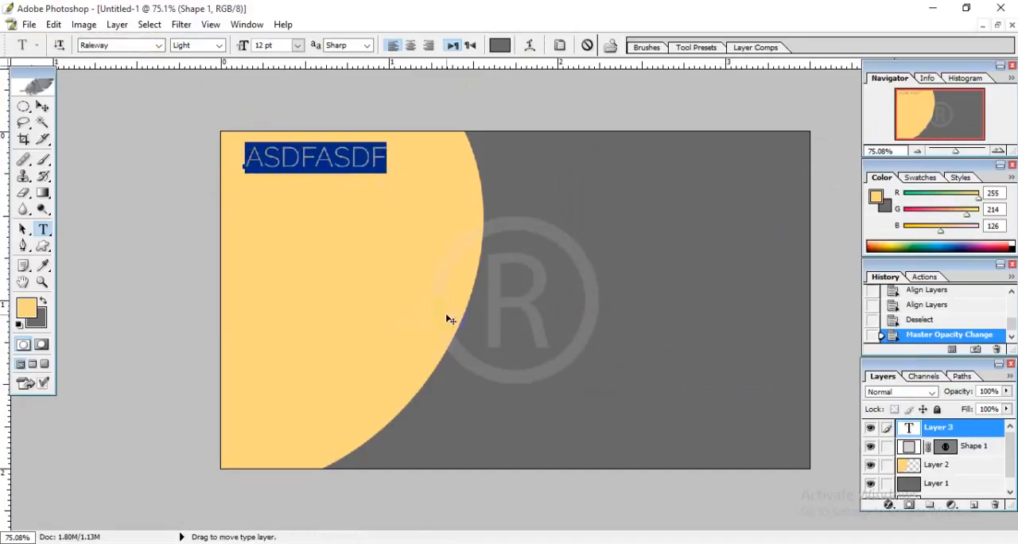
left_click(191, 46)
key("Down")
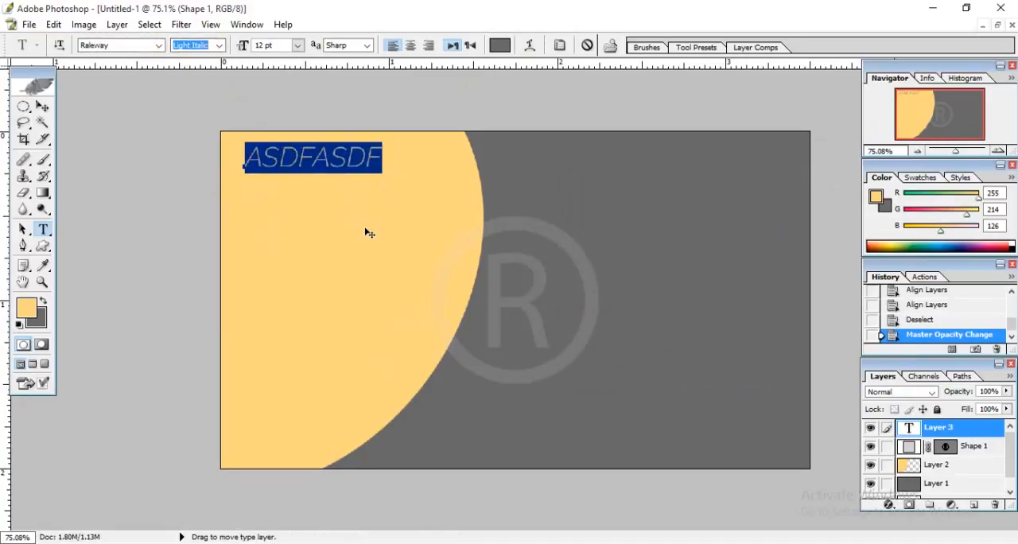
key("Down")
left_click(359, 168)
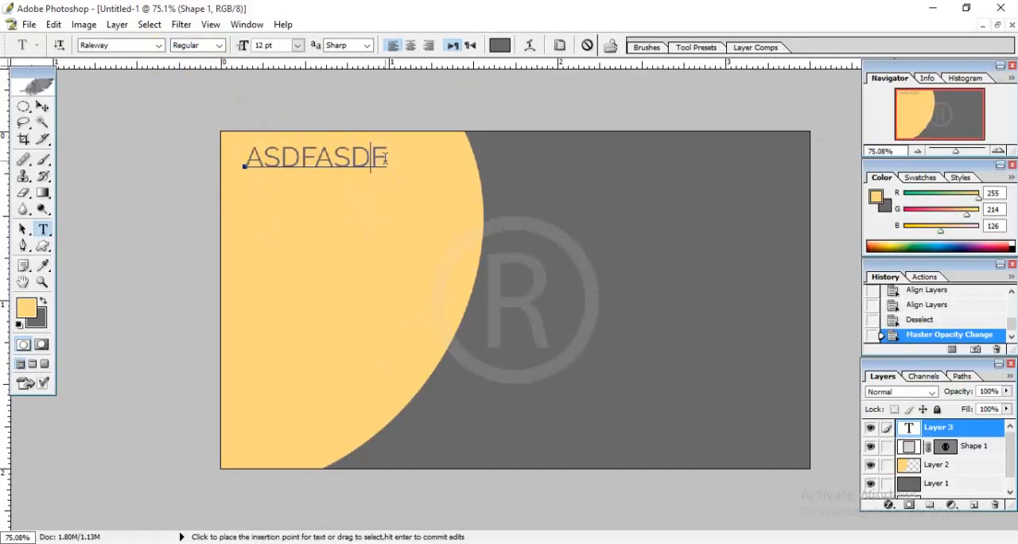
Replace the placeholder text with the cardholder's full name in capital letters.
left_click_drag(386, 159, 236, 164)
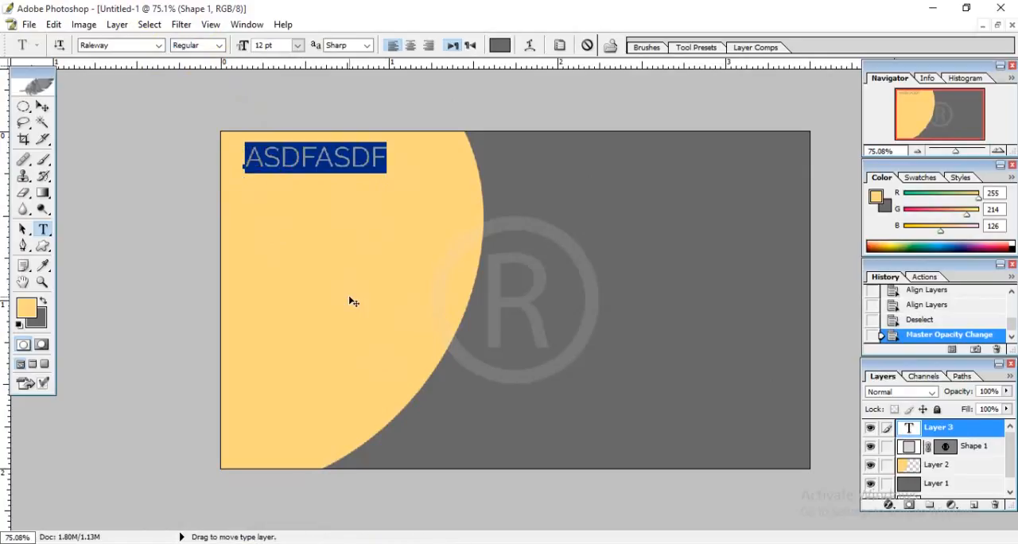
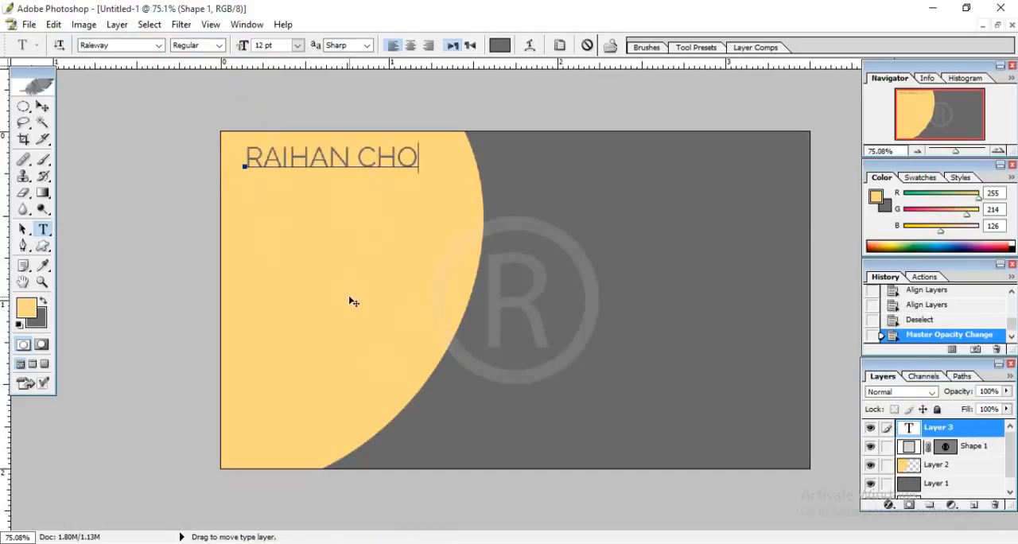
Set the cardholder's name to 9 pt with the Medium style.
key("ctrl+a")
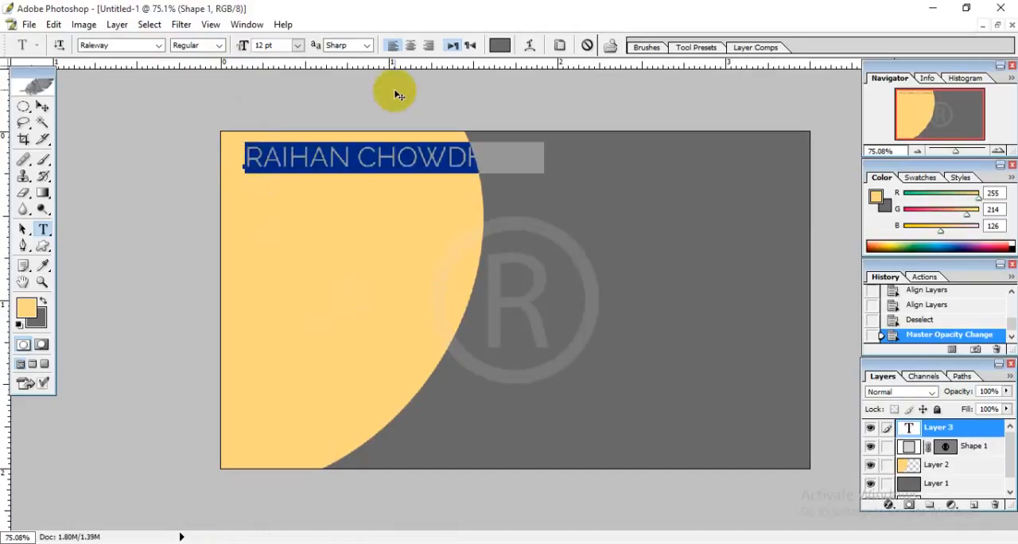
left_click(277, 45)
key("Down")
key("Down")
key("Down")
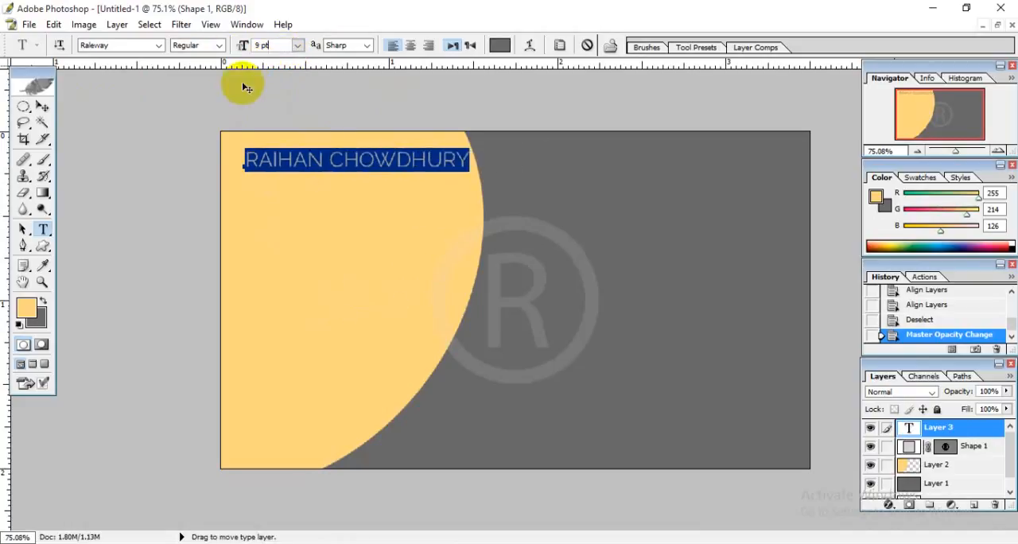
left_click(199, 45)
key("Down")
key("Down")
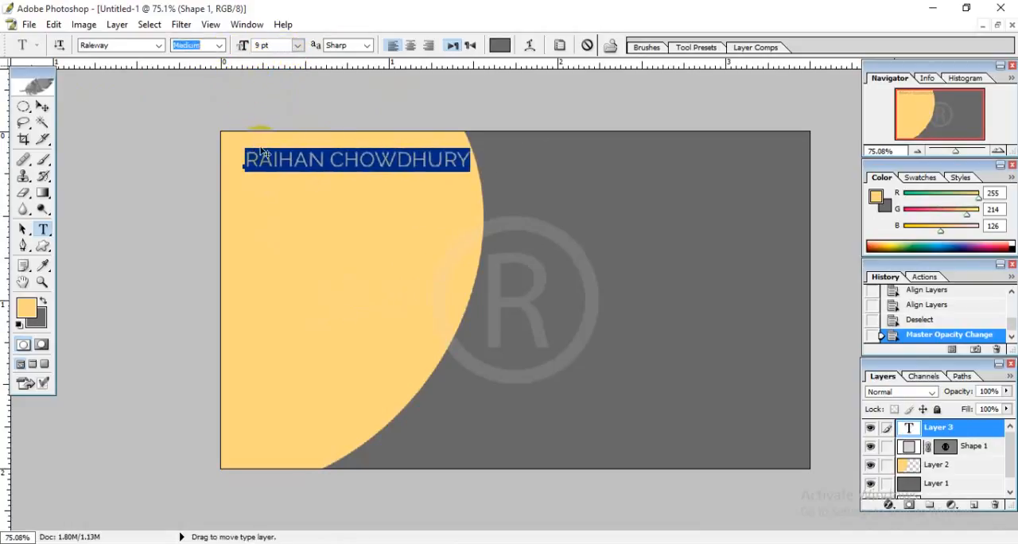
left_click(371, 147)
Move the cardholder's name to the upper-right part of the dark gray area, color it light orange and commit the text.
left_click_drag(397, 277, 718, 287)
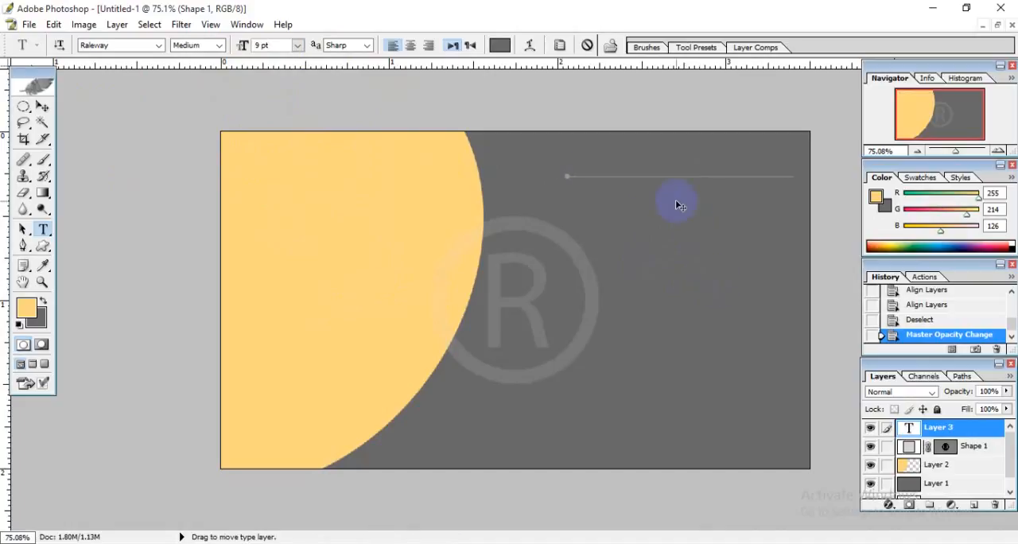
left_click_drag(571, 171, 819, 166)
left_click(499, 46)
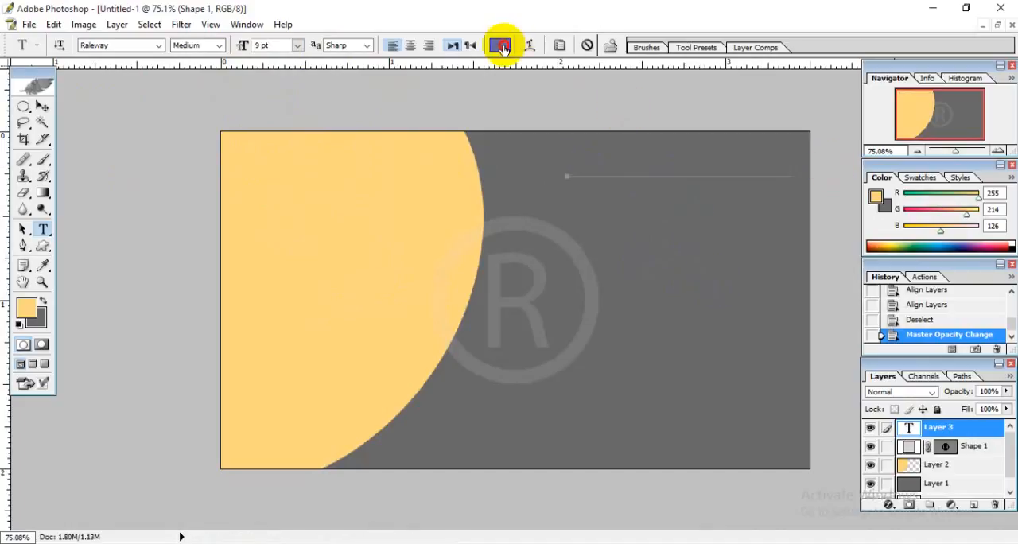
left_click(885, 174)
left_click(760, 170)
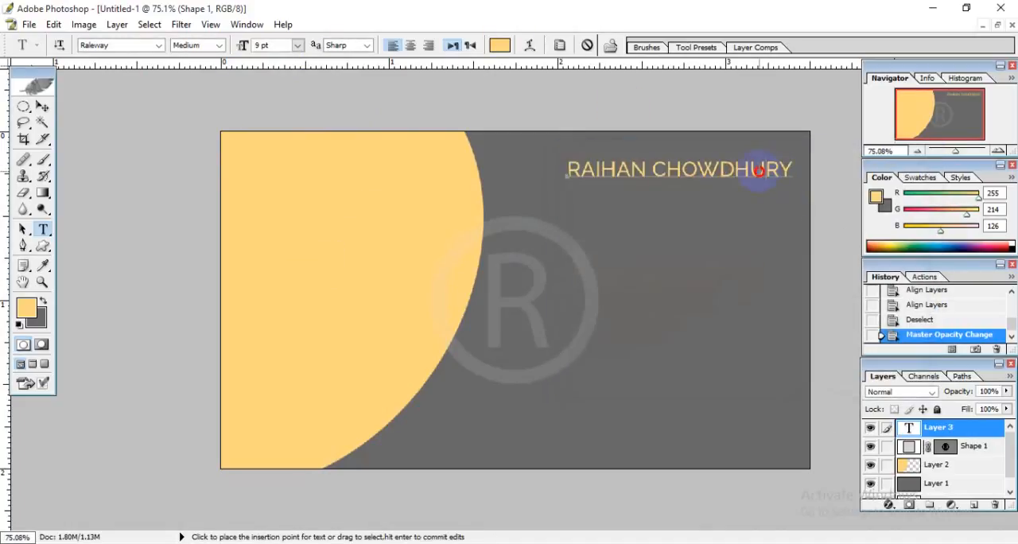
left_click(42, 106)
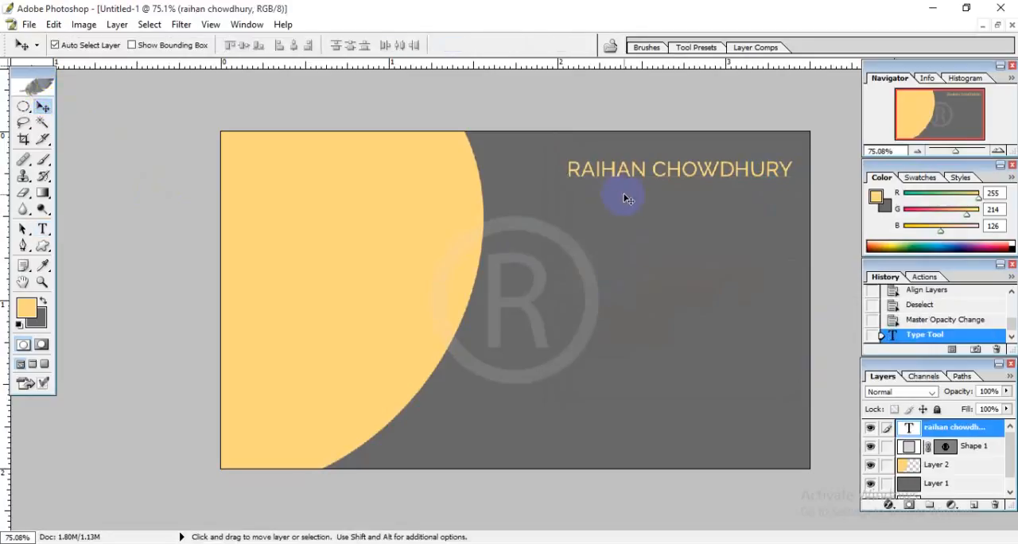
Nudge the cardholder's name slightly to the left and up, and duplicate its text layer.
key("Left")
key("Left")
key("Left")
key("Left")
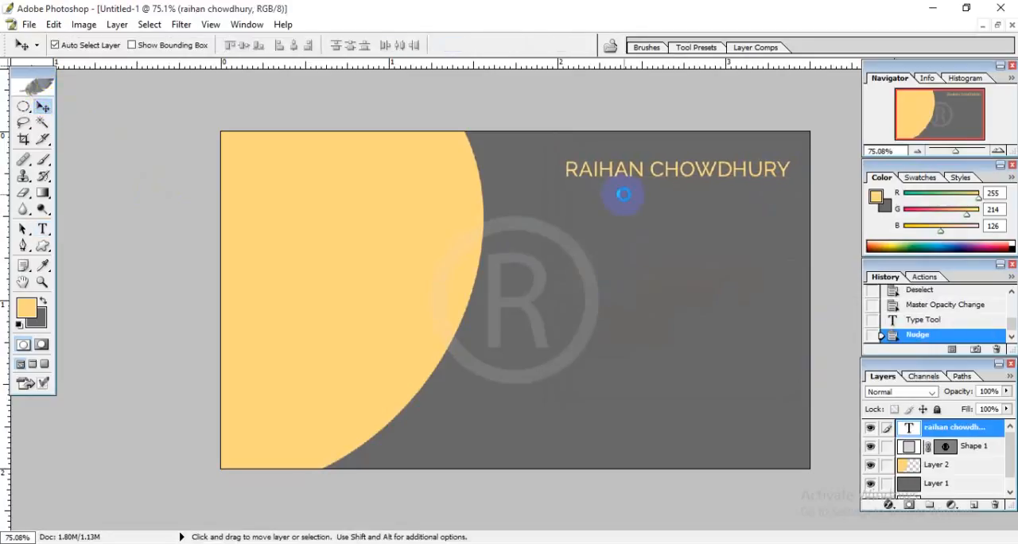
key("Right")
key("Right")
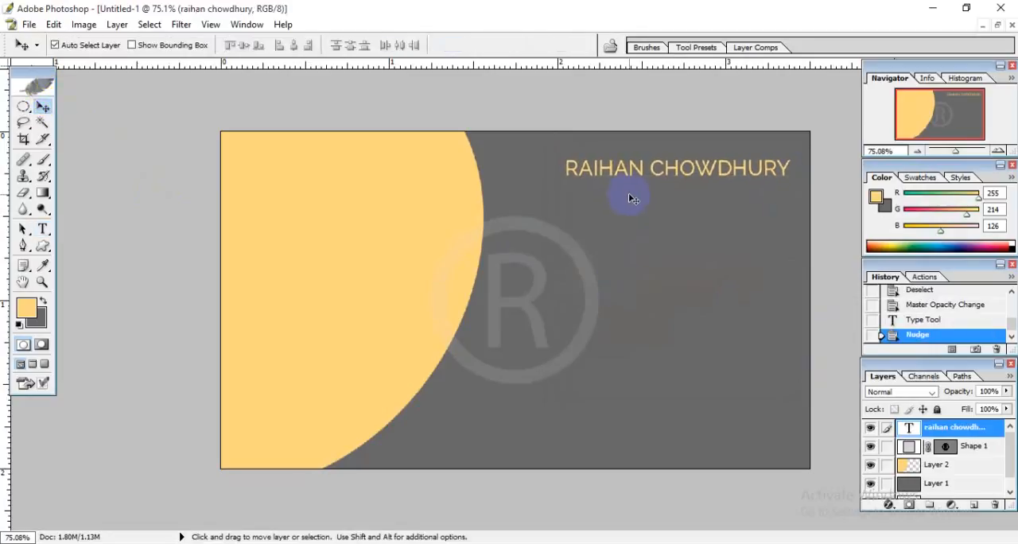
left_click(972, 430)
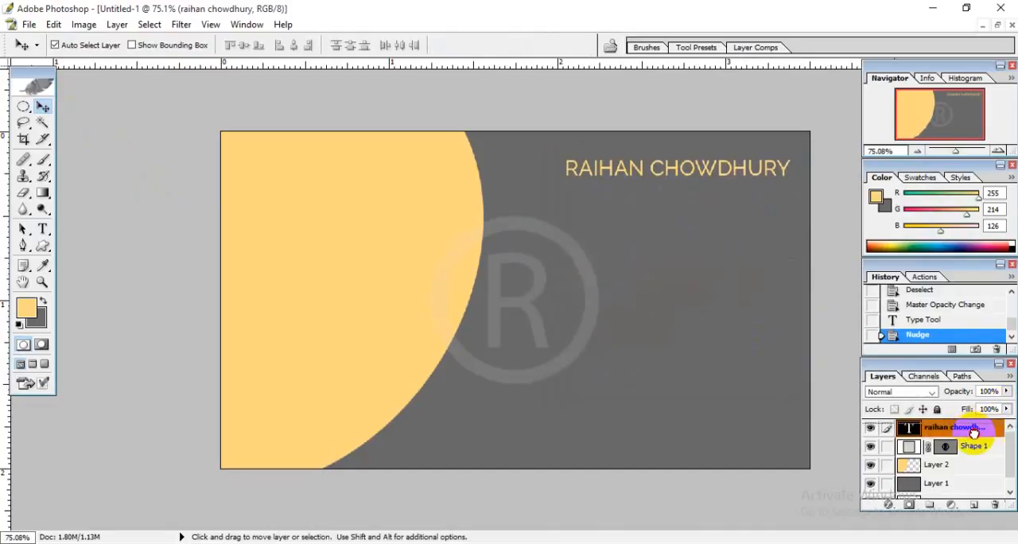
left_click_drag(974, 433, 978, 506)
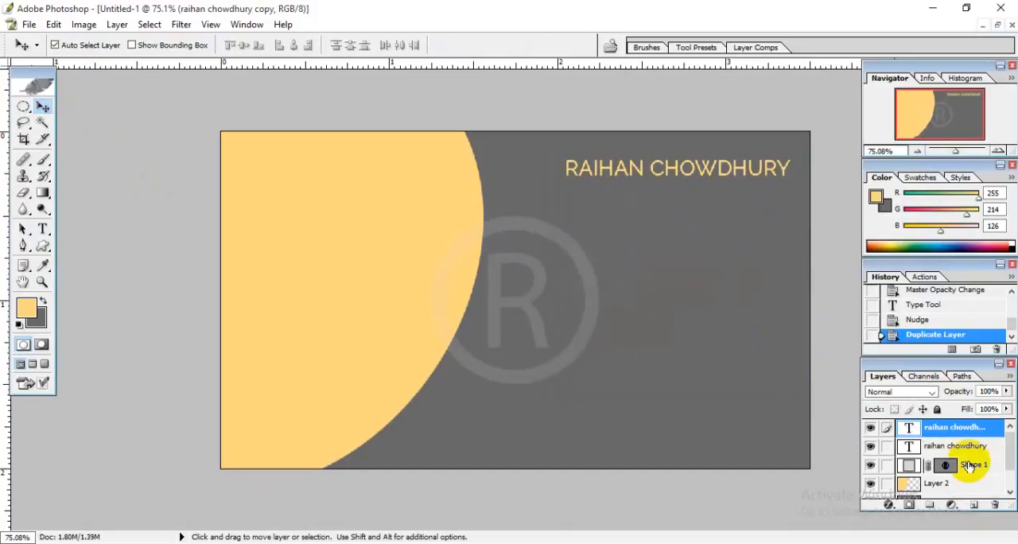
Change the lower of the two name text layers to MEMBER and place it beneath the right end of the cardholder's name.
left_click(927, 448)
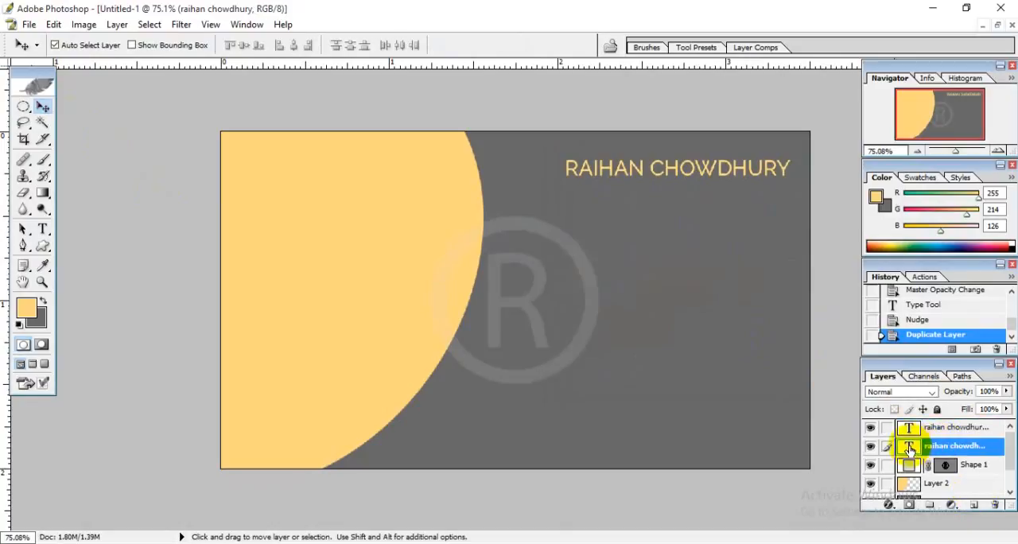
double_click(909, 447)
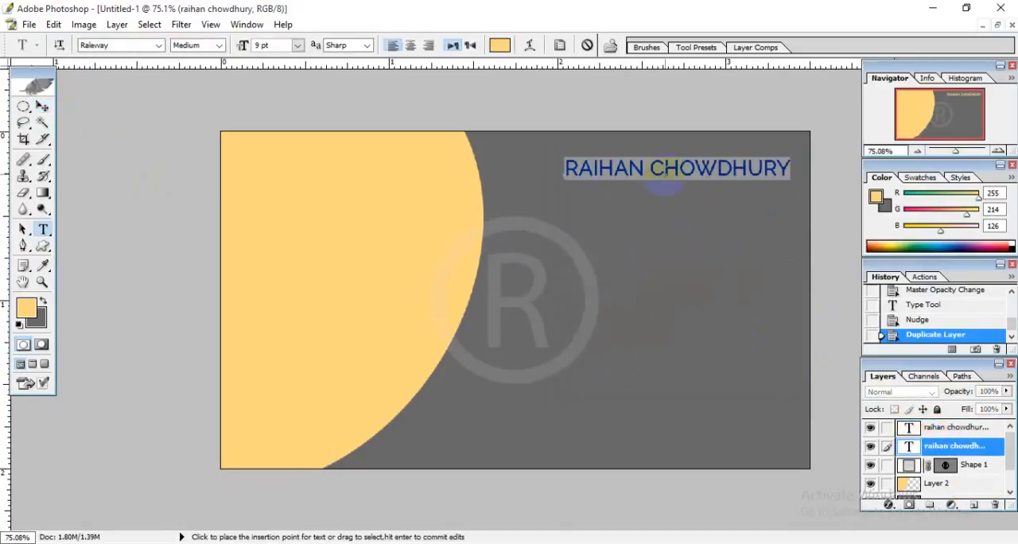
left_click(608, 167)
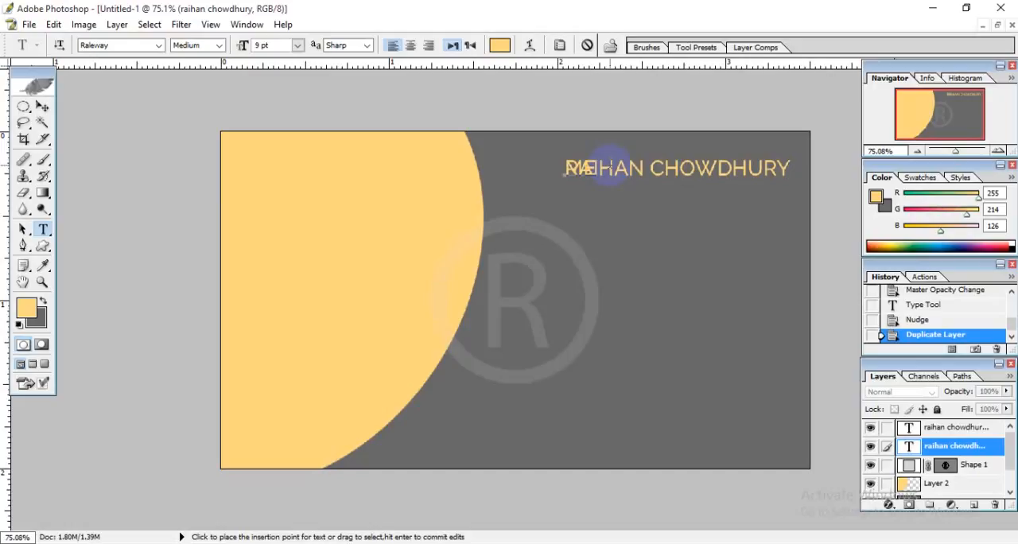
key("BackSpace")
key("BackSpace")
type("MEMBE")
left_click_drag(648, 239, 775, 287)
left_click_drag(783, 196, 667, 193)
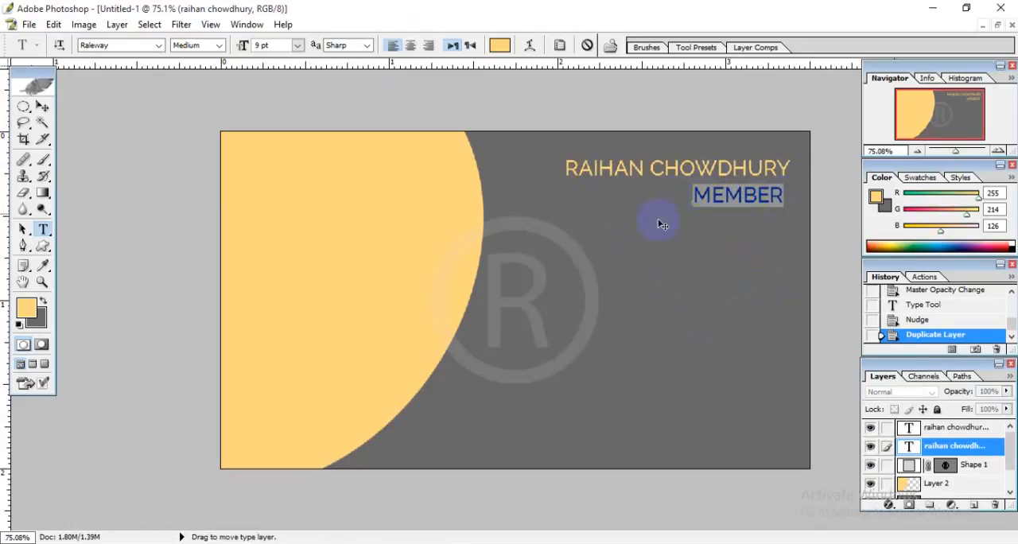
Right-align the MEMBER text and move it back beneath the right end of the cardholder's name.
left_click(754, 199)
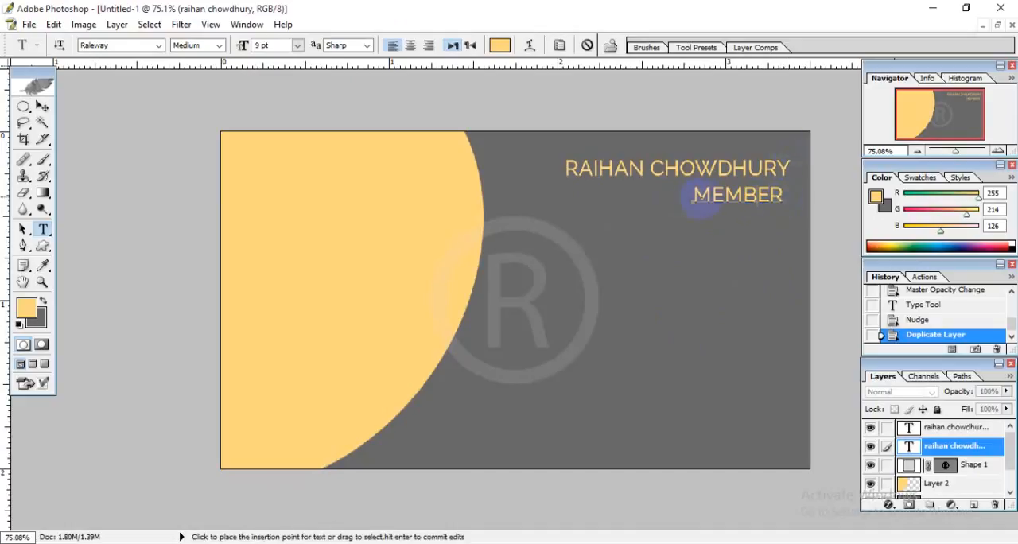
left_click_drag(693, 198, 787, 193)
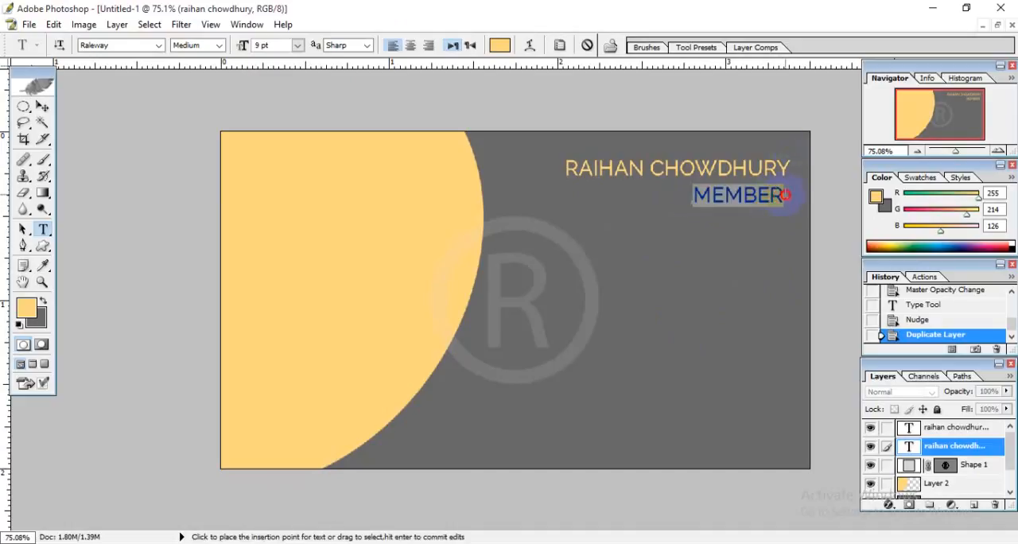
left_click(430, 47)
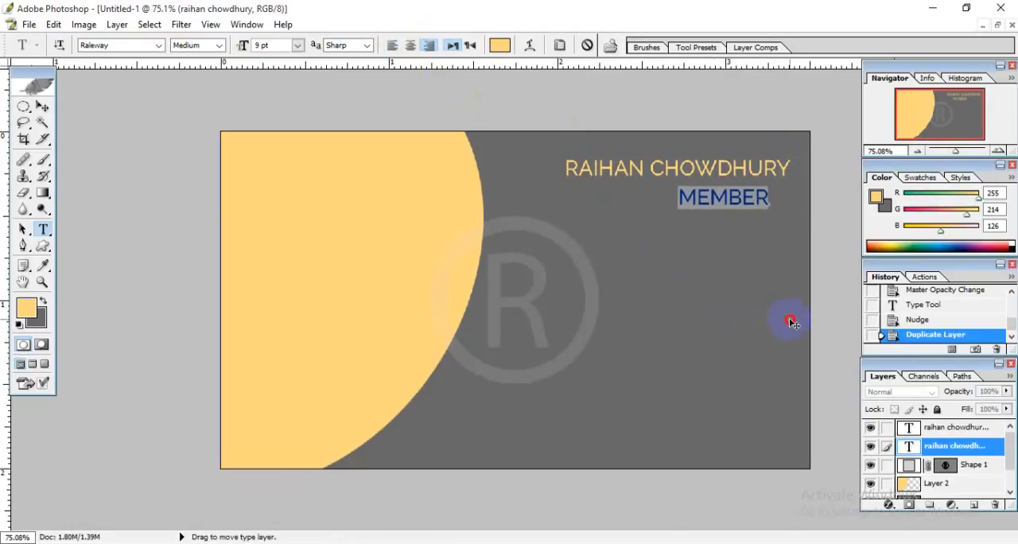
left_click(744, 197)
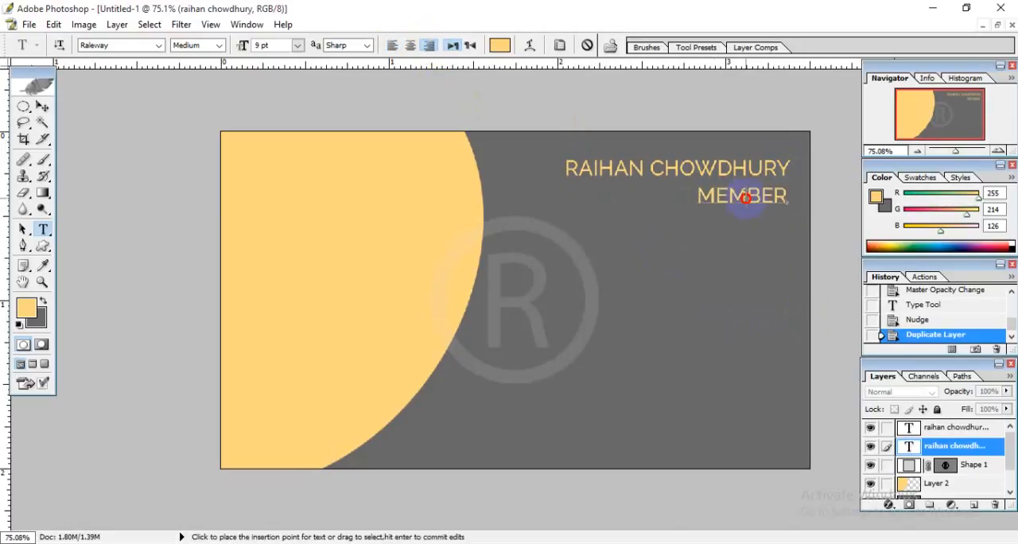
Replace MEMBER with the filler text ASDFM KLSDM F LASDKF LS to try out the right alignment.
left_click_drag(706, 199, 794, 203)
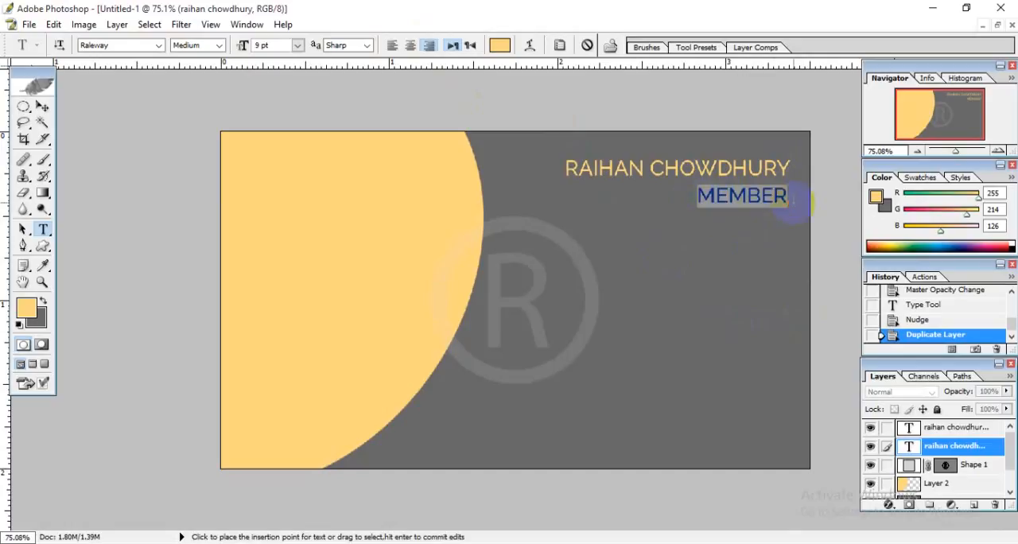
type("ASDFM")
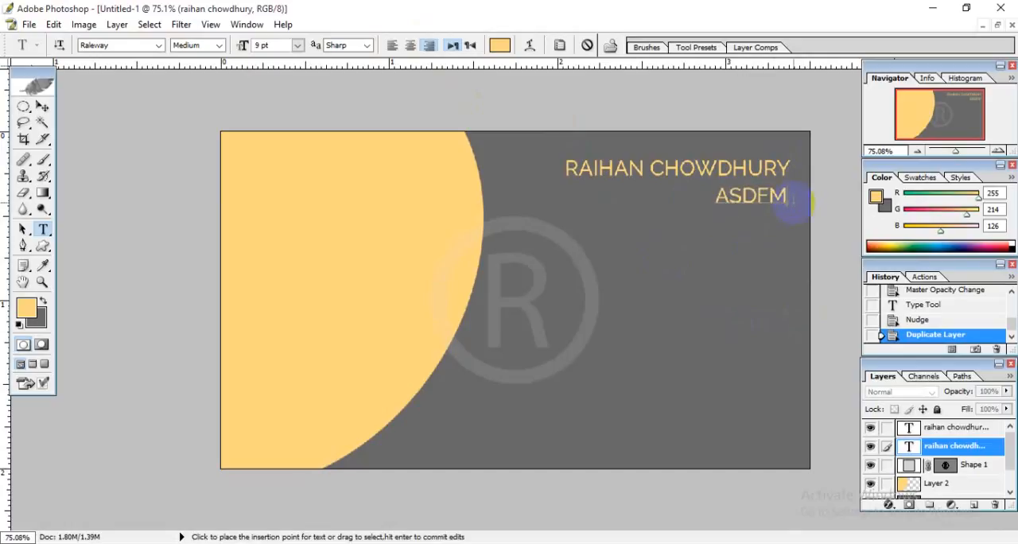
type(" KLSDM F LASDKF LS")
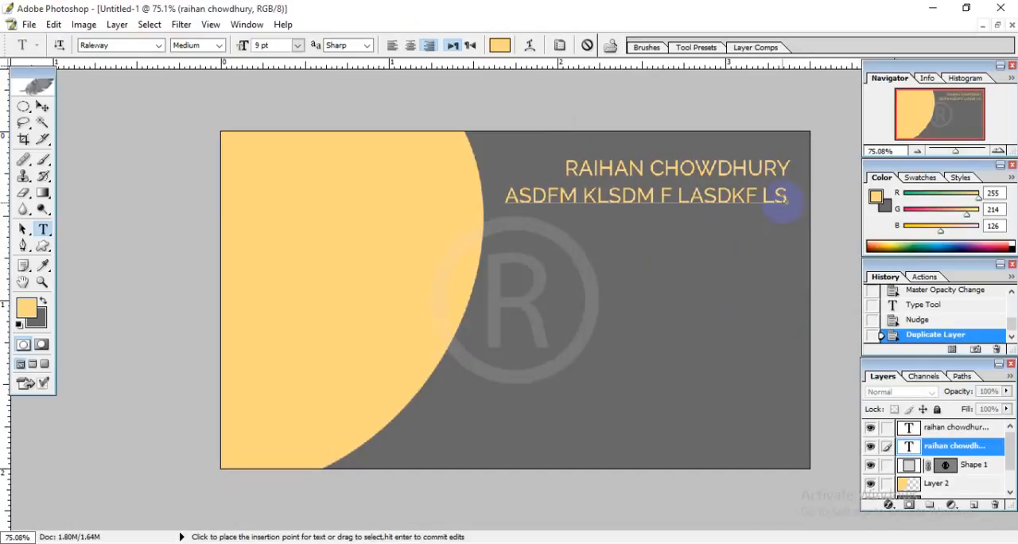
Left-align the filler line beneath the name and replace it with JKASDF SLK;DF SKL;DF SKL; KLJ.
left_click_drag(788, 196, 482, 196)
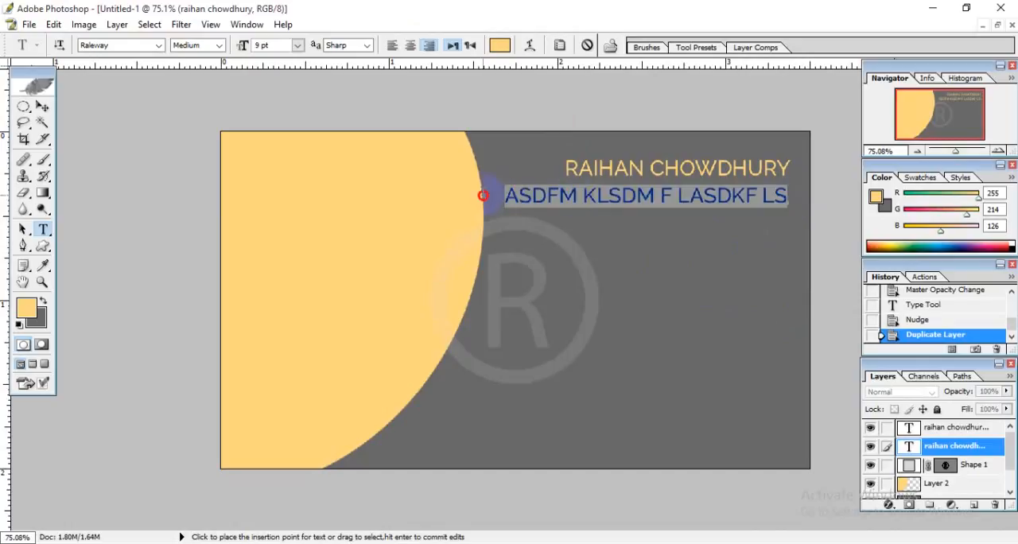
left_click(396, 47)
left_click_drag(791, 264, 520, 279)
left_click(540, 195)
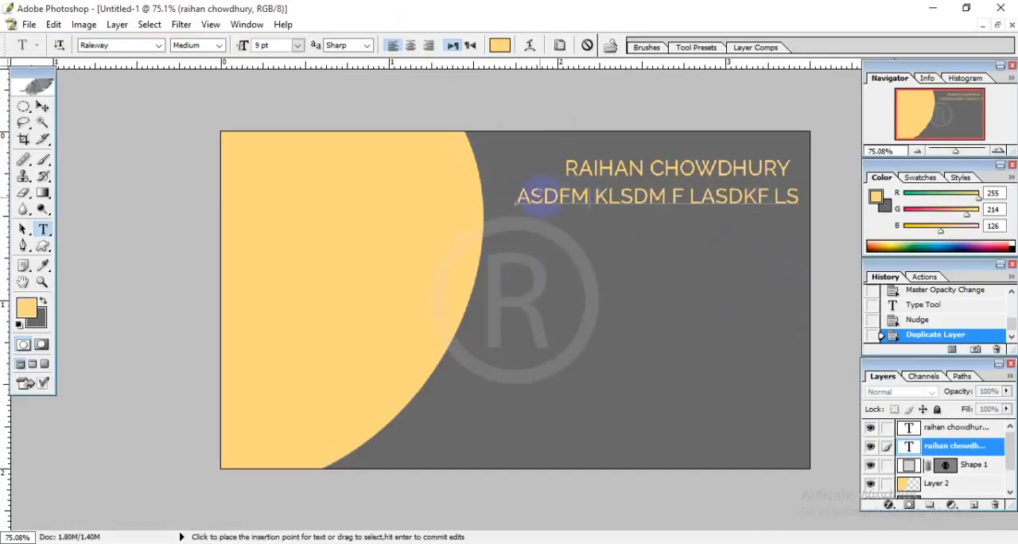
left_click_drag(517, 198, 802, 196)
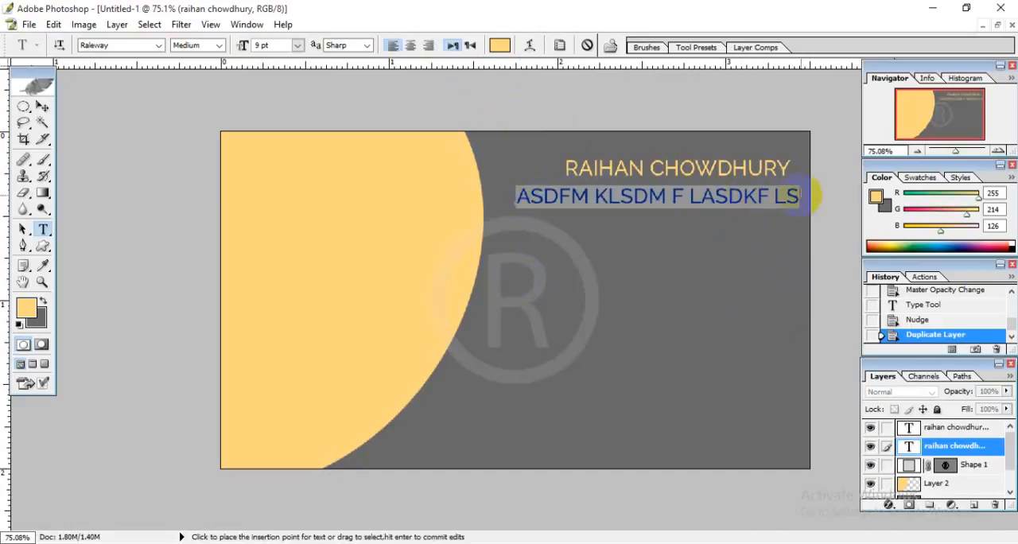
type("JKASDF SLK:DF SKL:DF SKL: K")
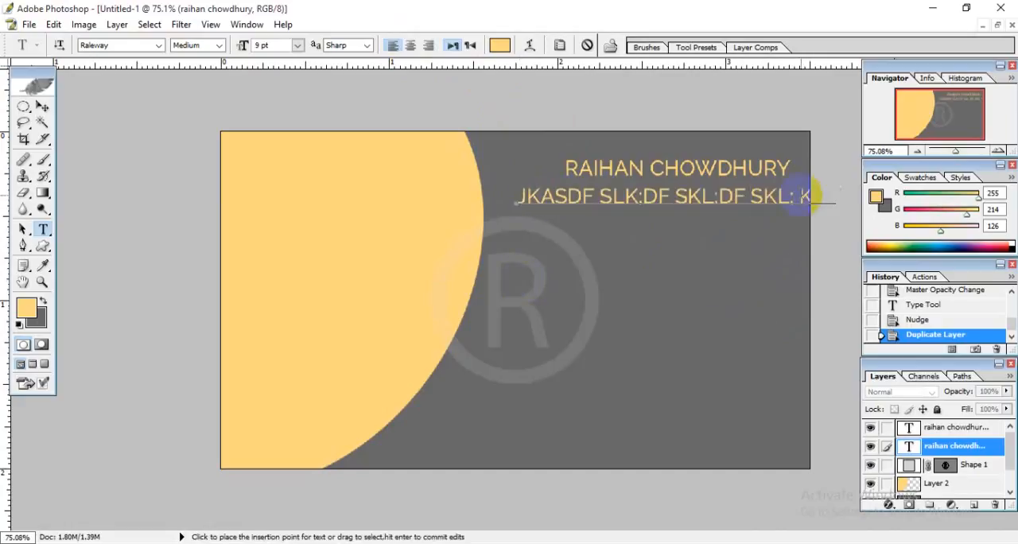
Right-align the filler line and move it back so that it ends beneath the right end of the name.
triple_click(521, 201)
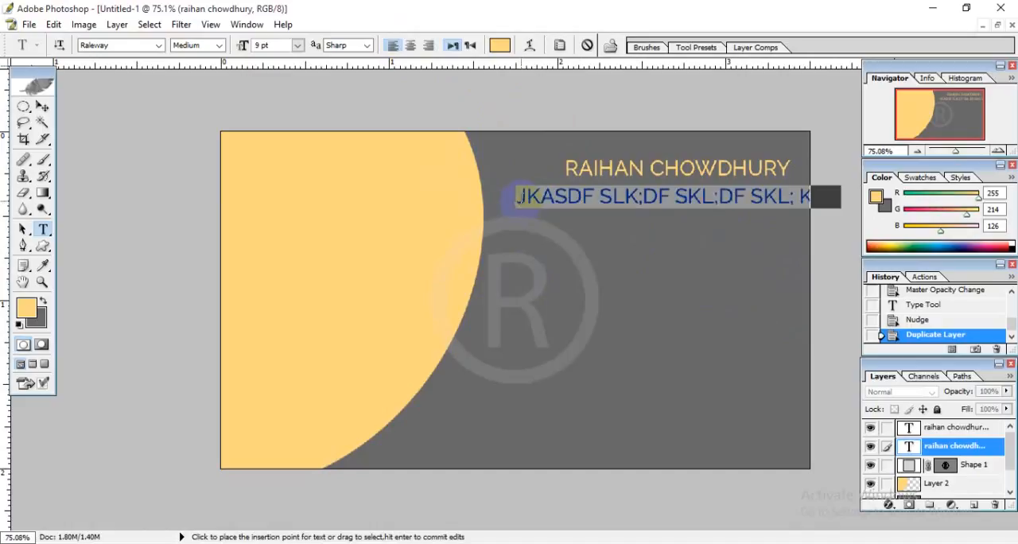
left_click(428, 45)
left_click_drag(513, 303, 805, 303)
left_click(803, 201)
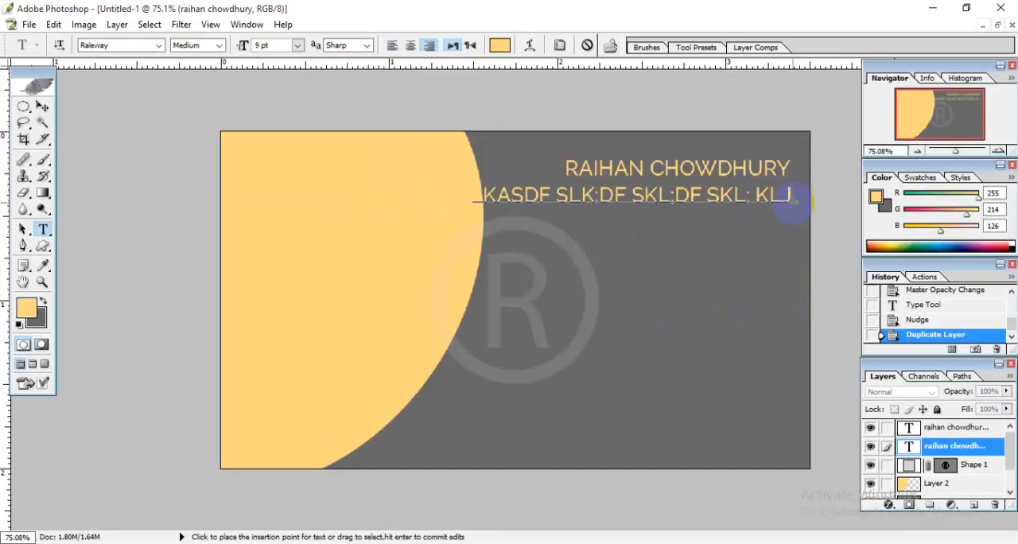
Replace the filler line with CEO and shift it slightly to line up with the right end of the name.
left_click_drag(802, 199, 448, 200)
type("CEO")
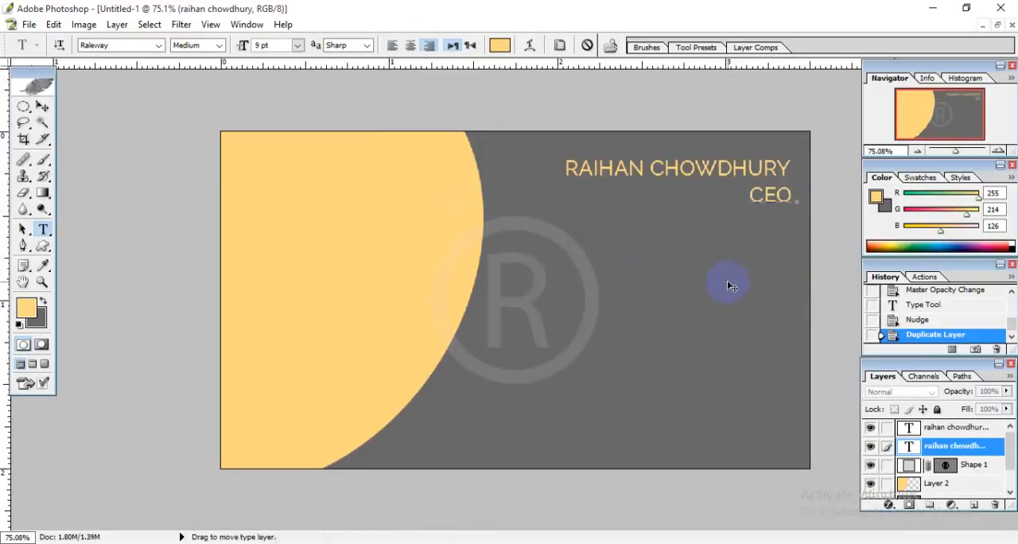
left_click_drag(755, 296, 752, 295)
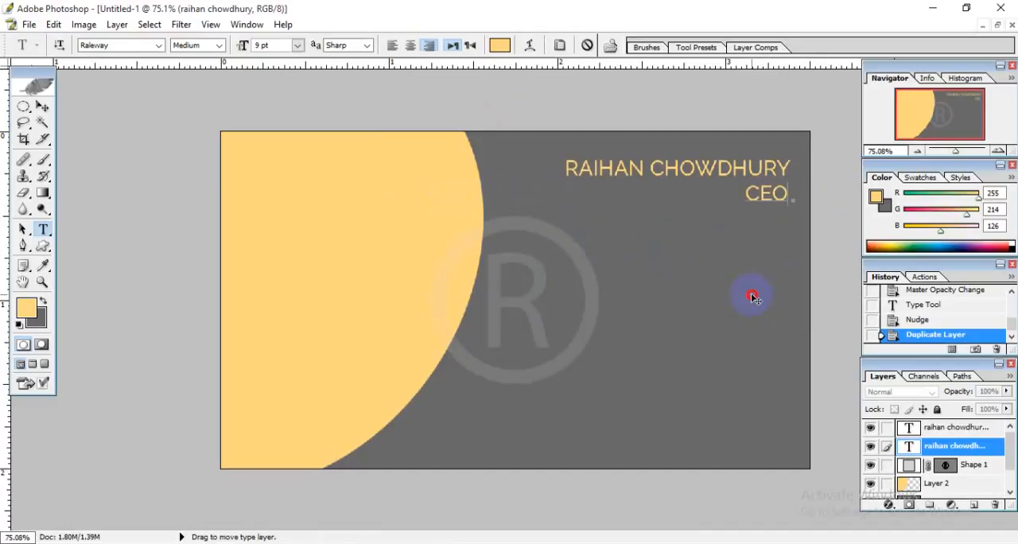
Set the CEO text to the Medium Italic style and commit the text.
left_click(794, 194)
left_click_drag(789, 205, 727, 227)
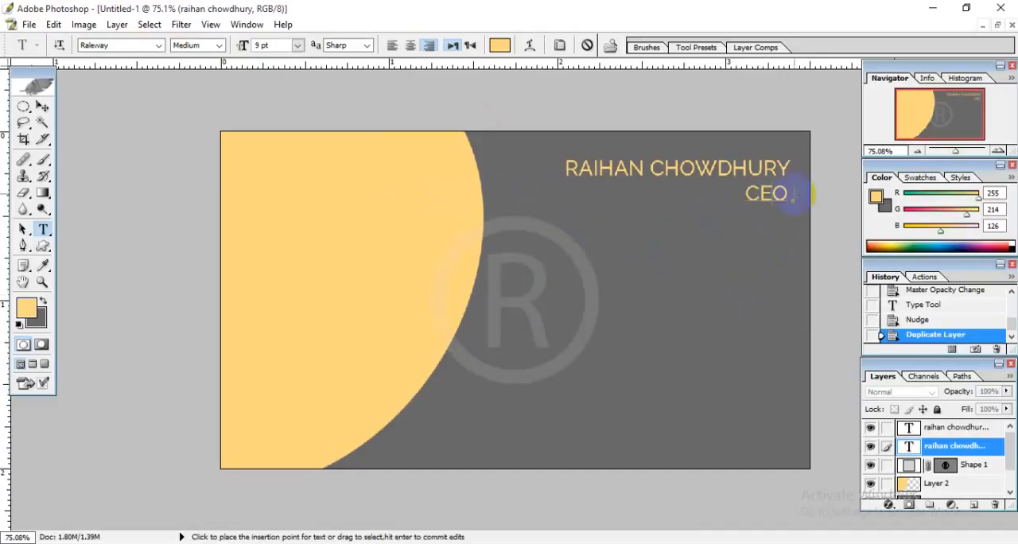
left_click(217, 45)
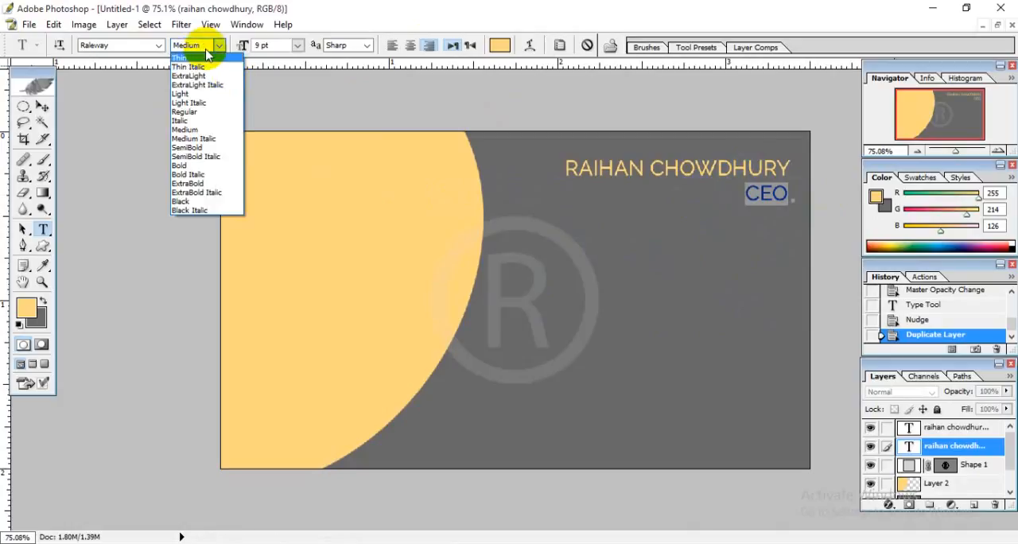
left_click(194, 45)
left_click(193, 45)
key("Down")
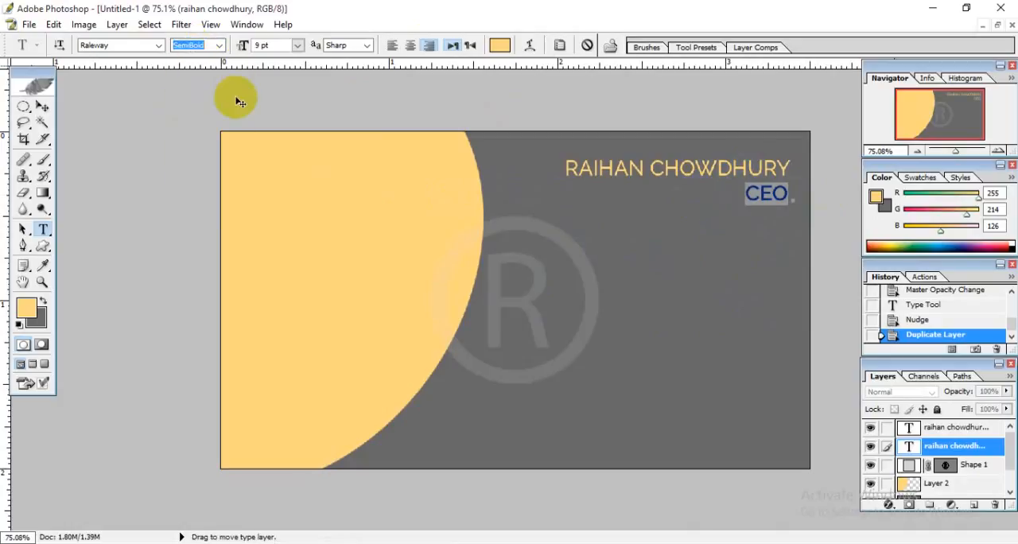
left_click(739, 194)
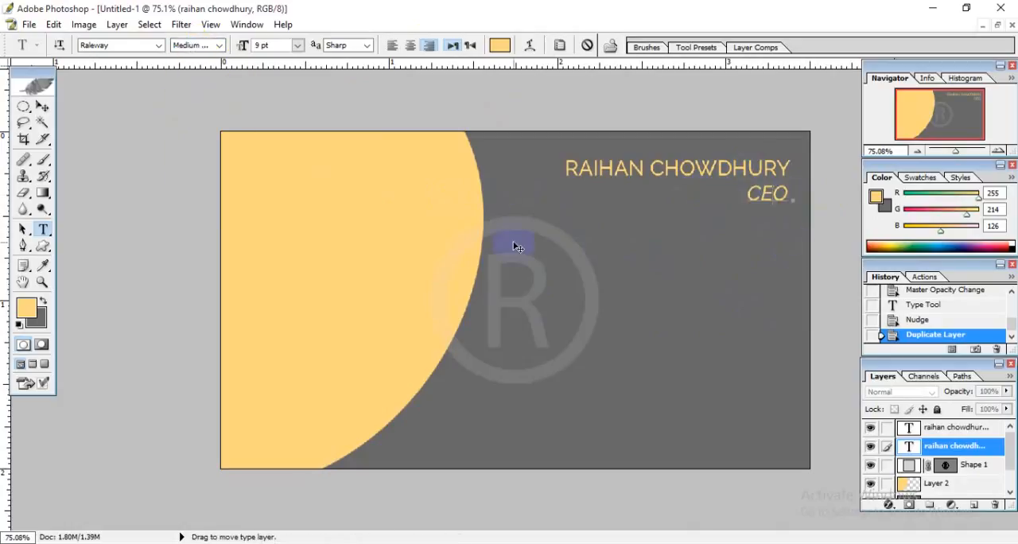
left_click(42, 106)
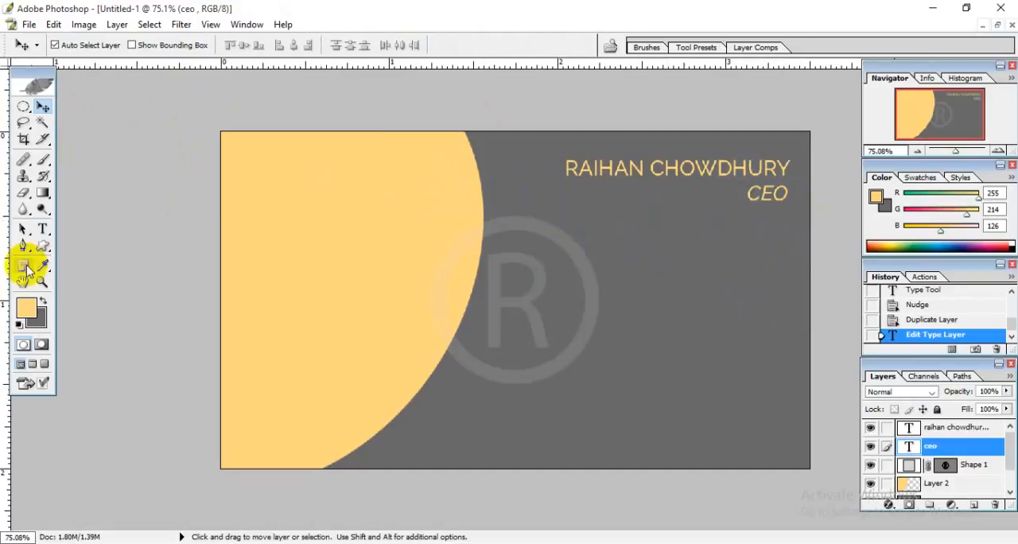
Right-align the cardholder's name, move it back above CEO with their right edges in line, and commit the text.
left_click(43, 229)
left_click(613, 176)
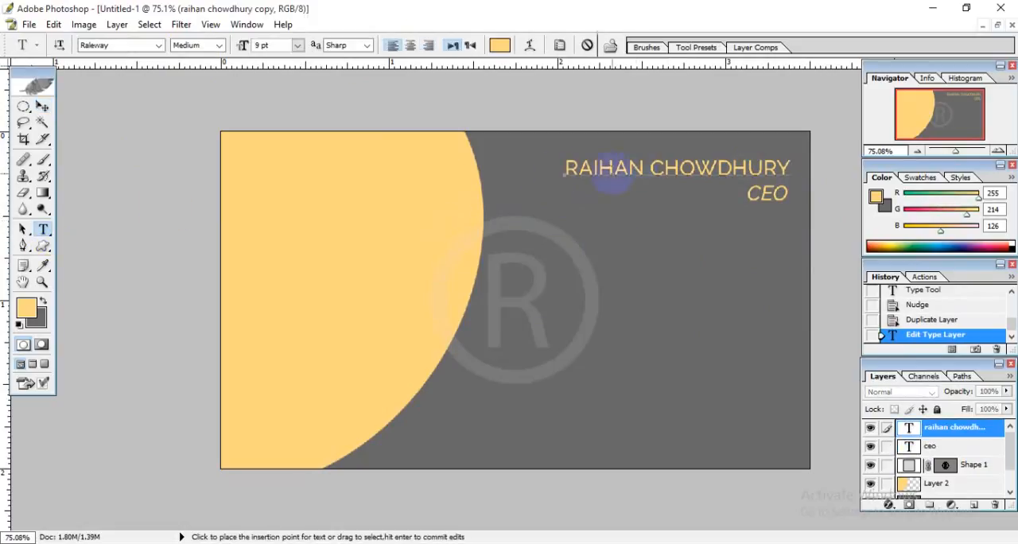
left_click_drag(576, 171, 804, 169)
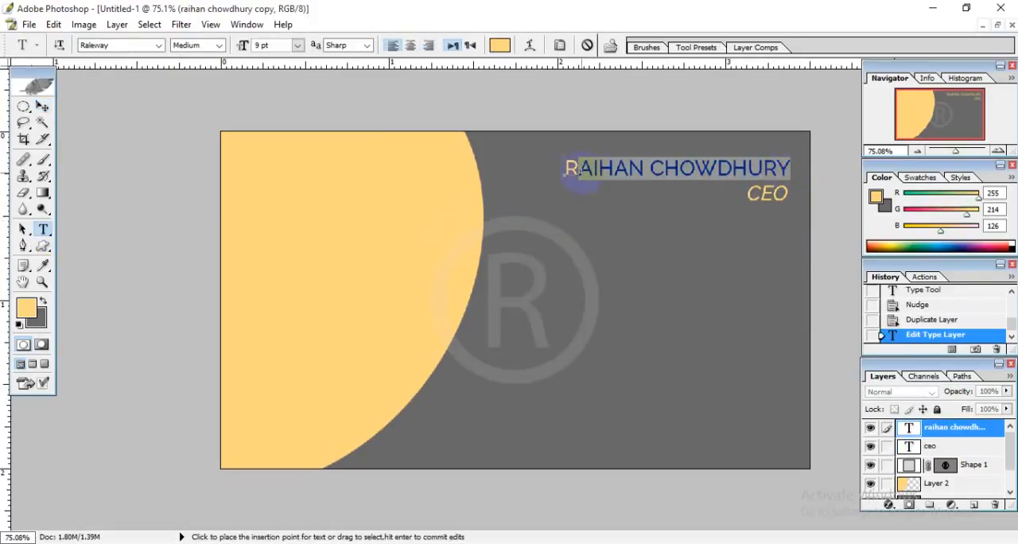
left_click_drag(568, 171, 802, 169)
left_click(428, 45)
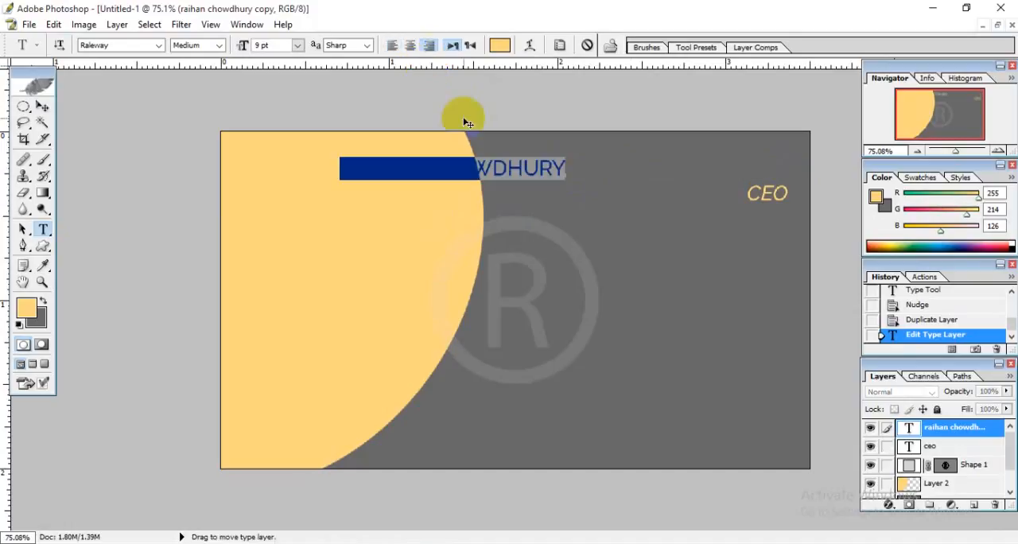
left_click_drag(577, 219, 824, 230)
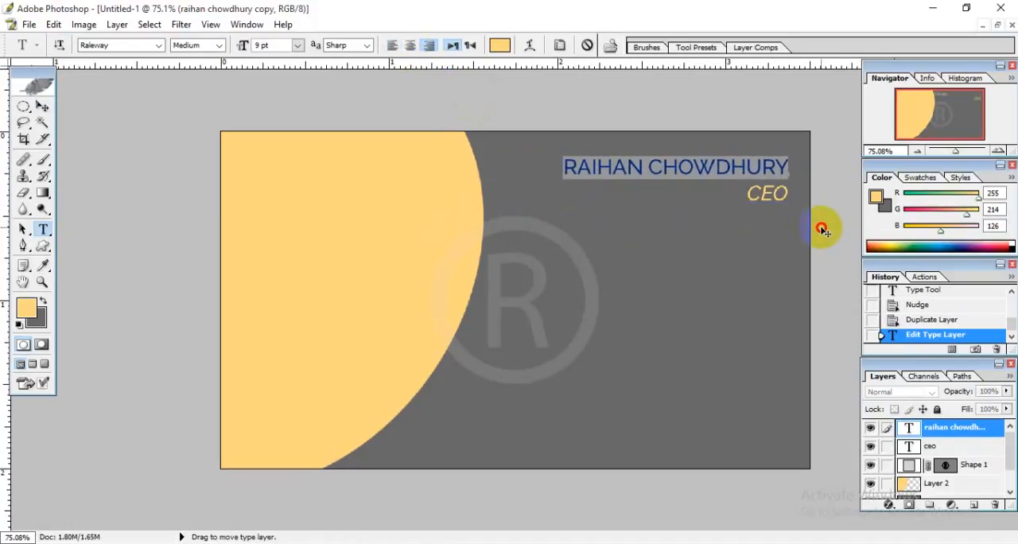
left_click(764, 171)
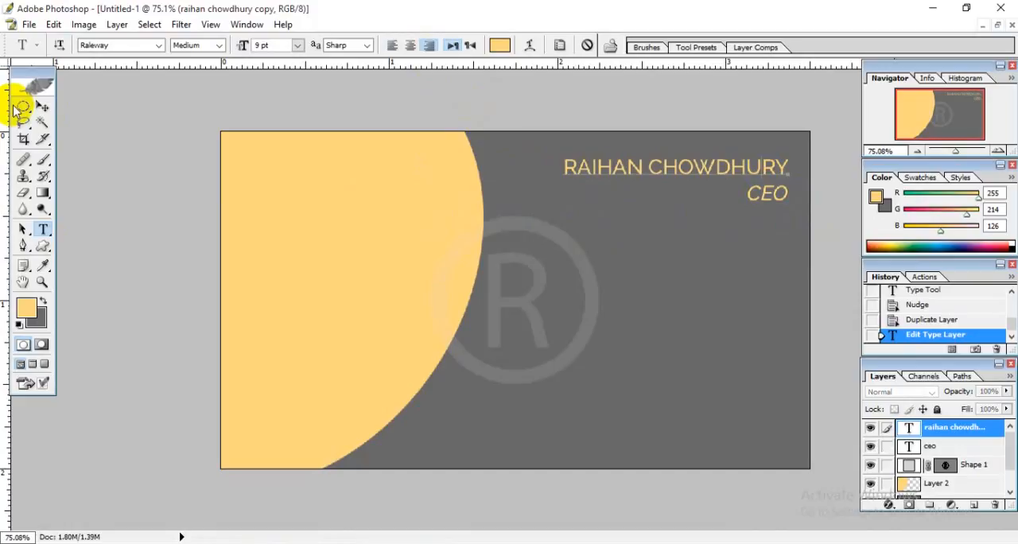
left_click(42, 105)
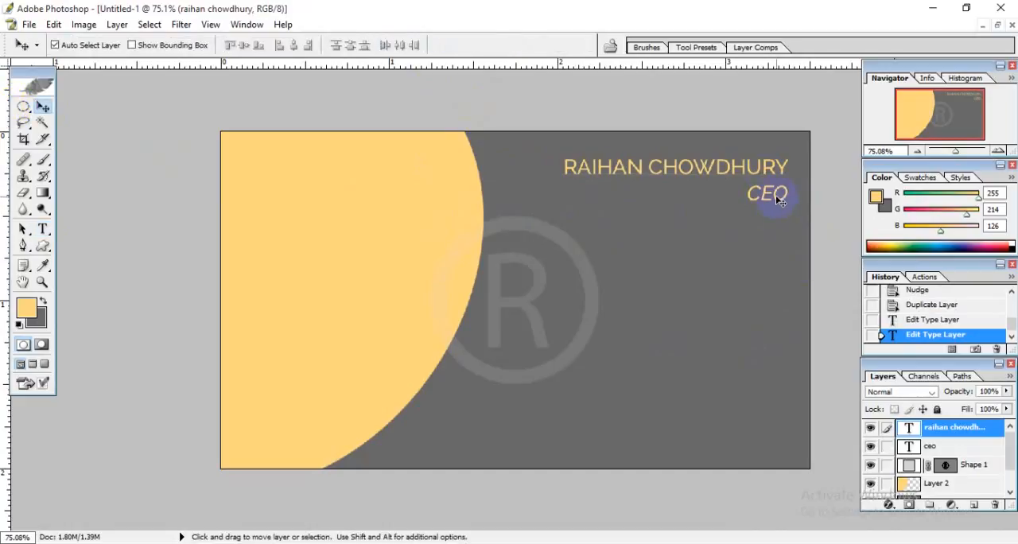
Replace the CEO text beneath the cardholder's name with ADMIN- RAIHANSTECH.COM.
left_click(43, 230)
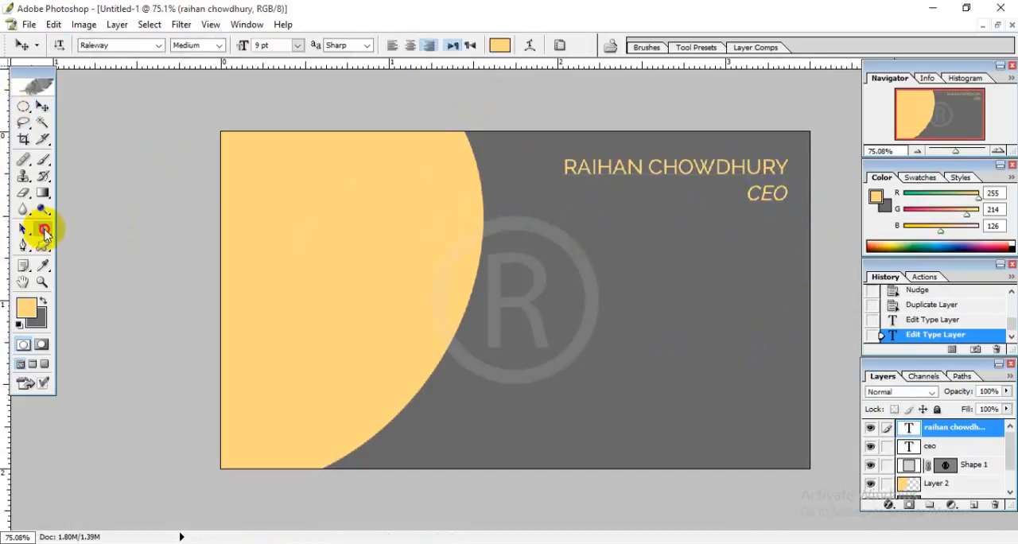
left_click(775, 197)
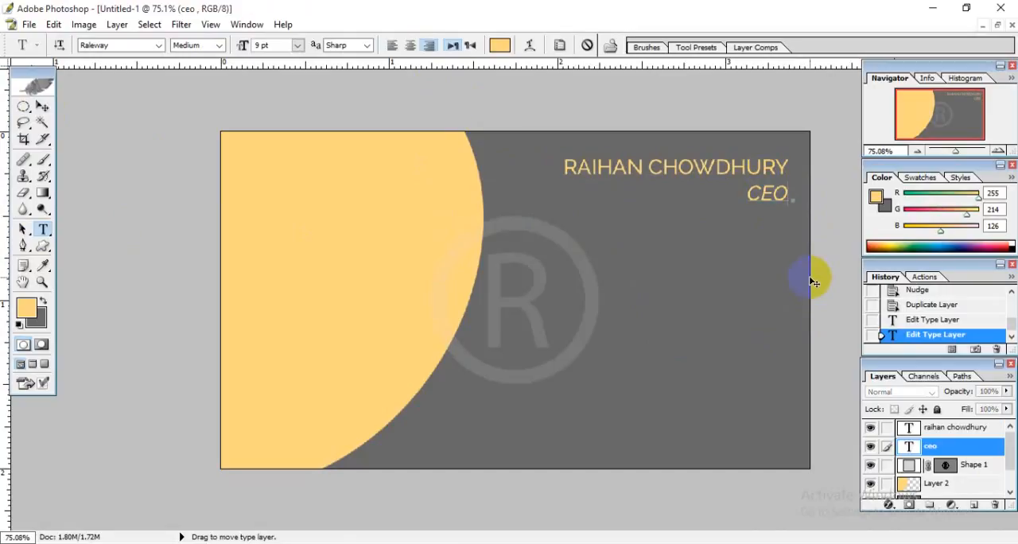
key("BackSpace")
key("BackSpace")
type("ADMIN")
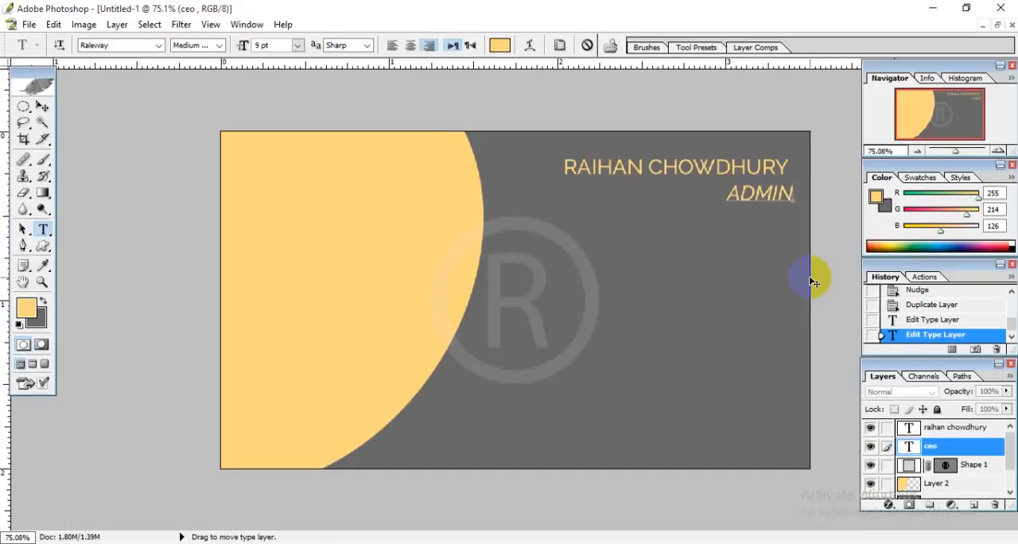
type("-")
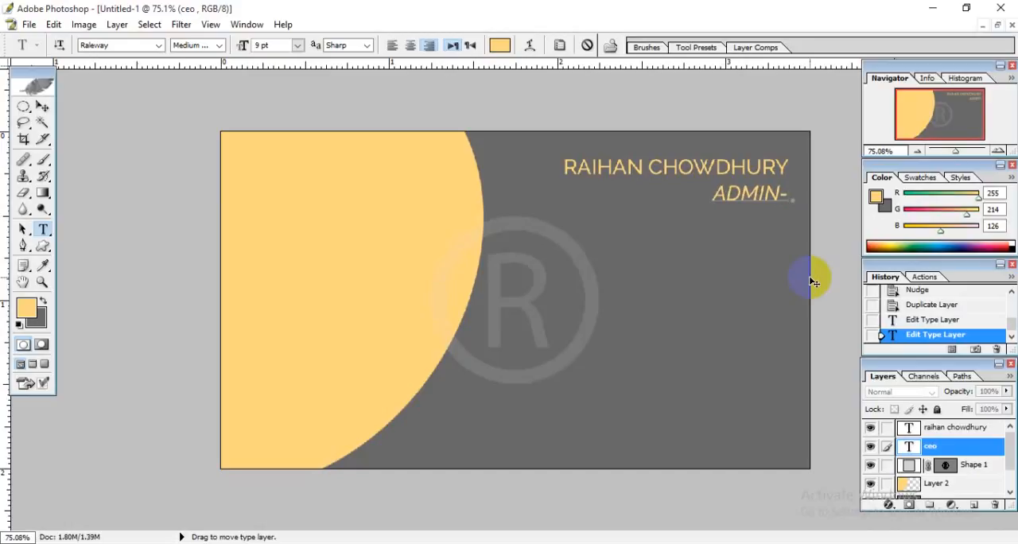
type(" RAIHANST")
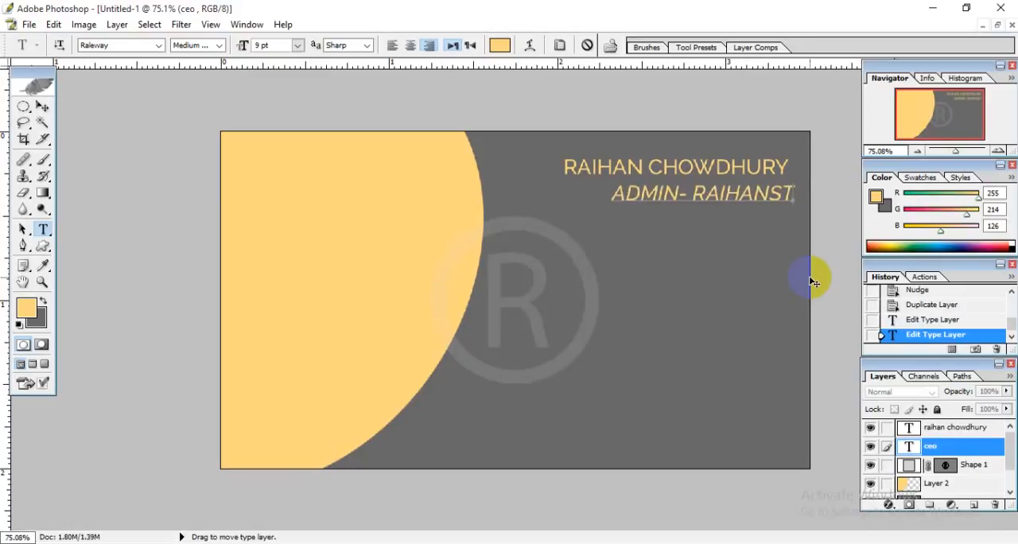
type("ECH.COM")
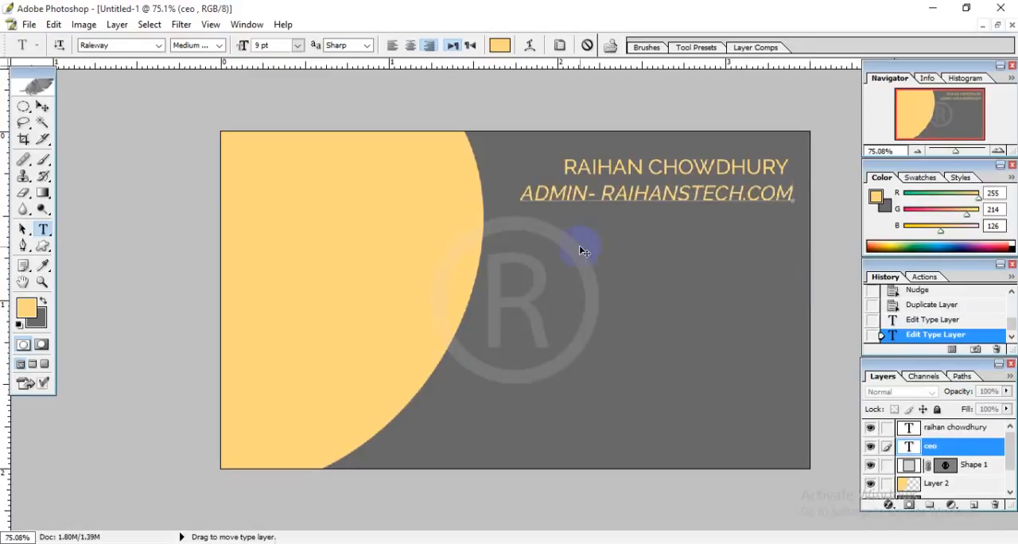
Set the whole ADMIN- RAIHANSTECH.COM line to 7.5 pt and commit the text.
triple_click(525, 196)
left_click(274, 45)
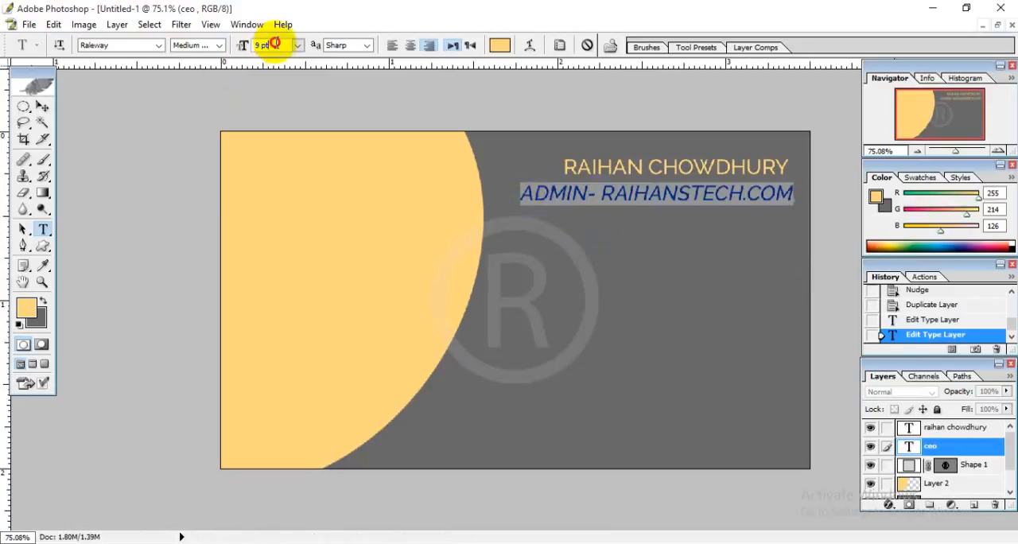
type("8")
key("Return")
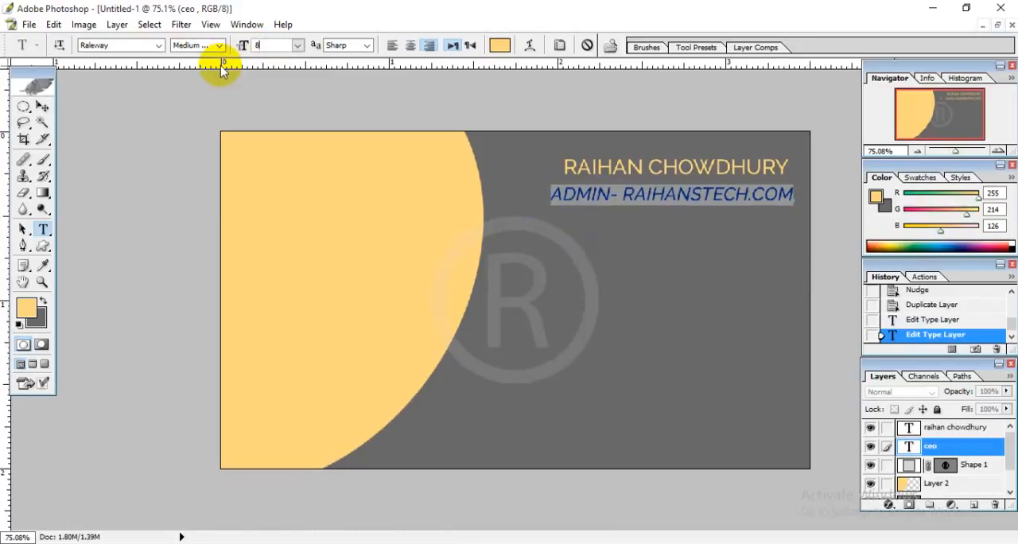
type("70")
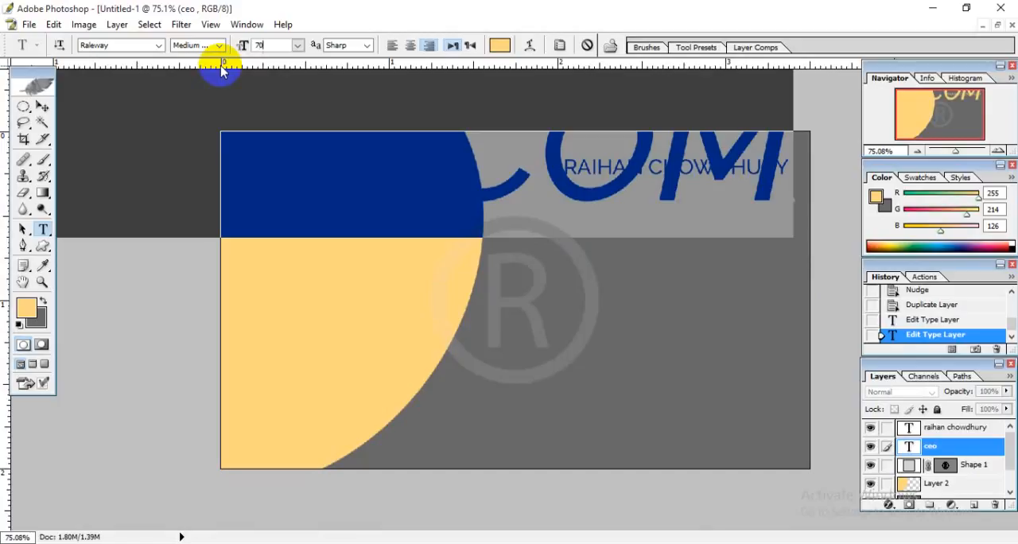
key("BackSpace")
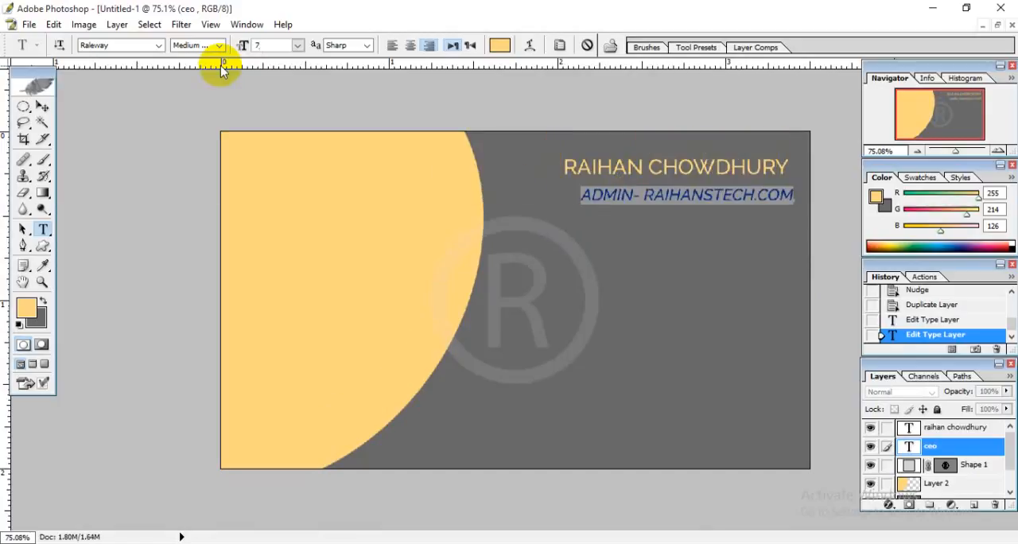
type(".5")
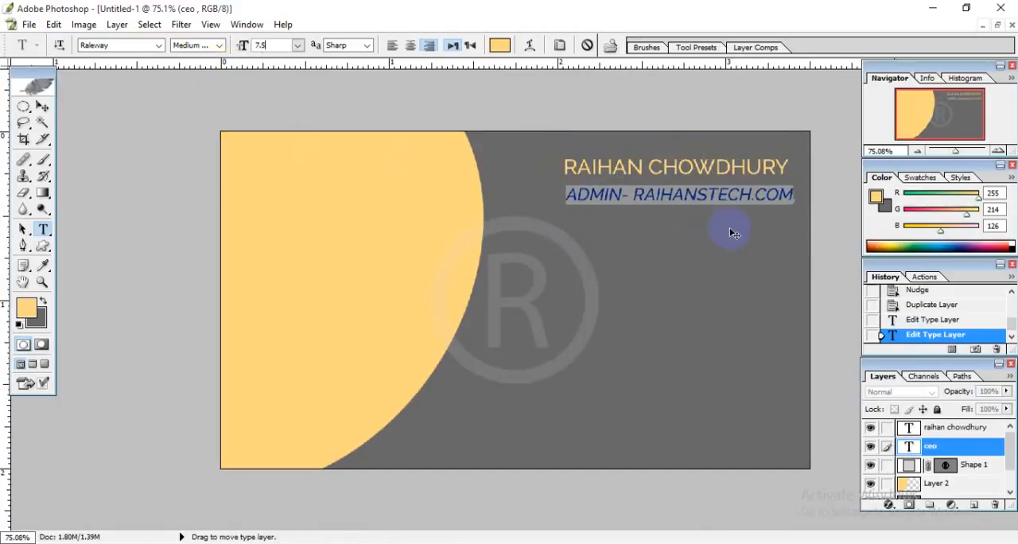
left_click(739, 199)
left_click(42, 105)
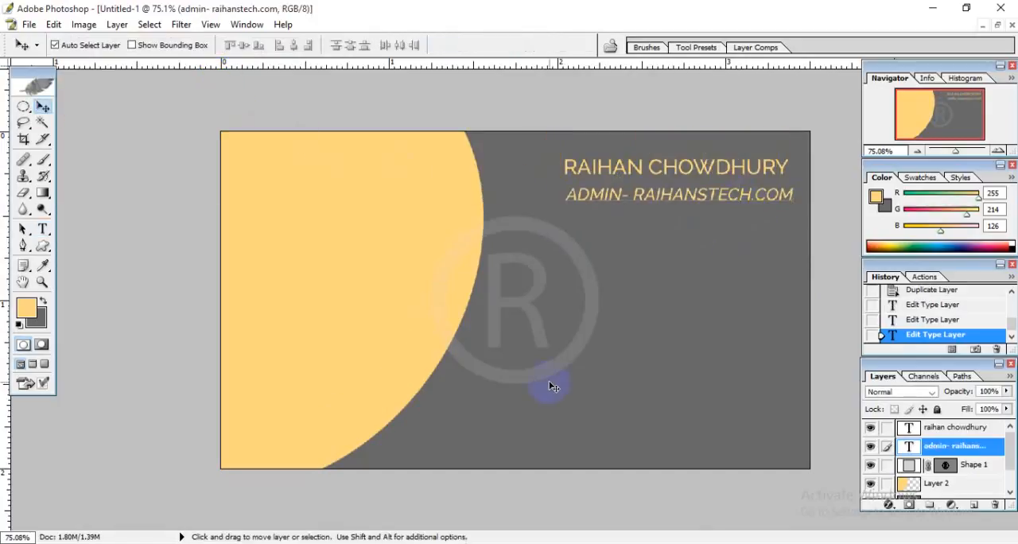
Nudge the ADMIN line up closer to the name and slightly left to bring their right ends nearly in line.
key("Up")
key("Up")
key("Up")
key("Left")
key("Left")
key("Left")
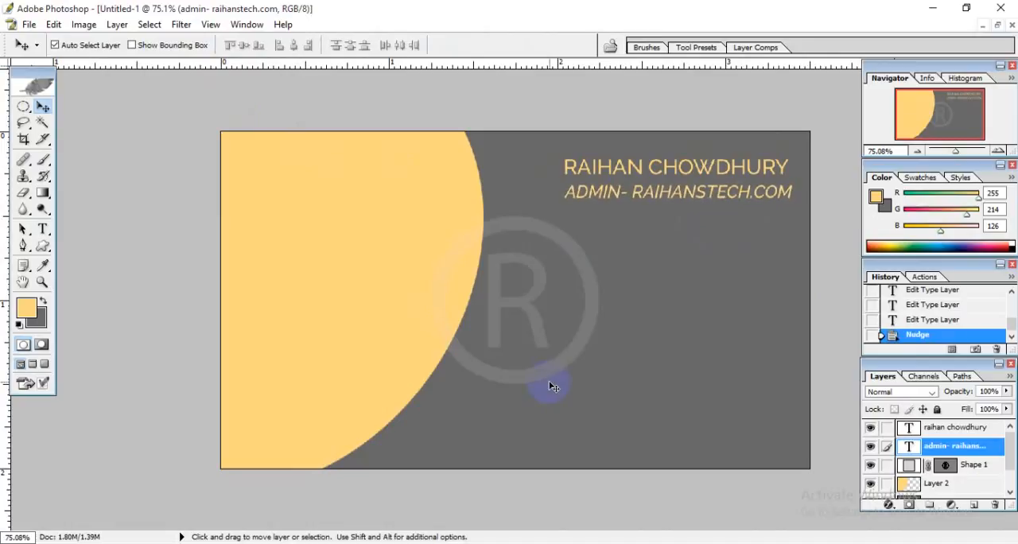
key("Up")
key("Up")
key("Up")
key("Up")
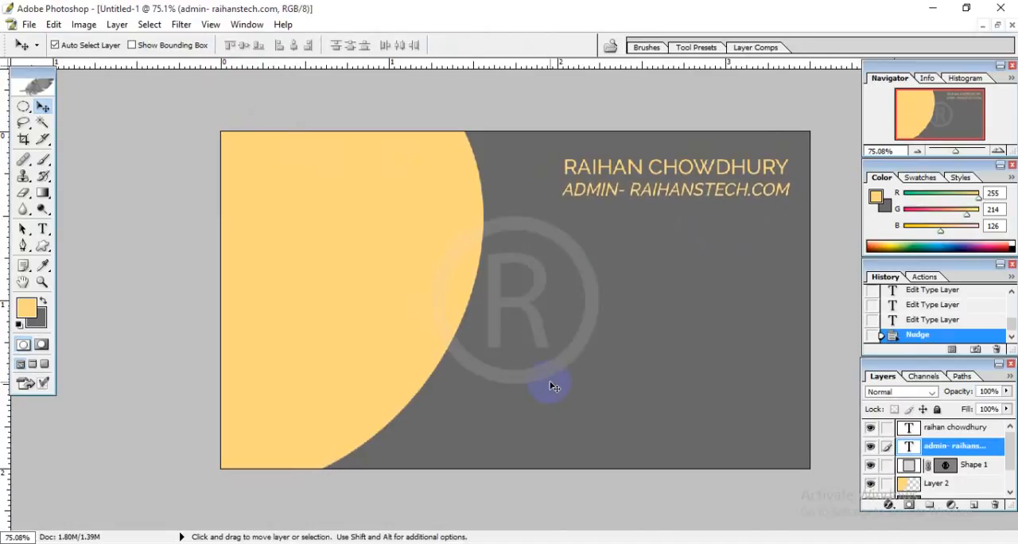
key("Left")
key("Left")
Change the ADMIN line's font style to Medium and commit the text.
left_click(42, 229)
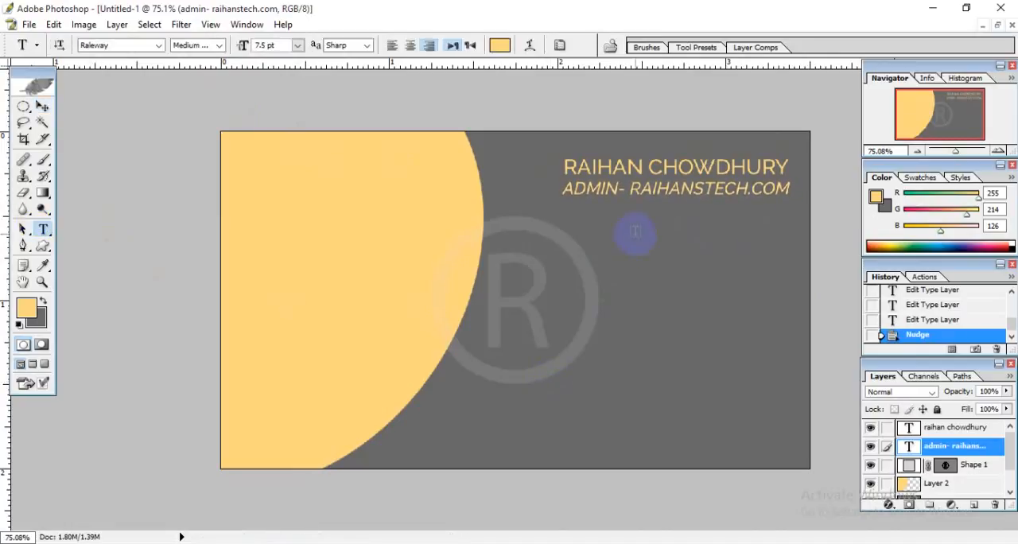
left_click_drag(561, 190, 836, 177)
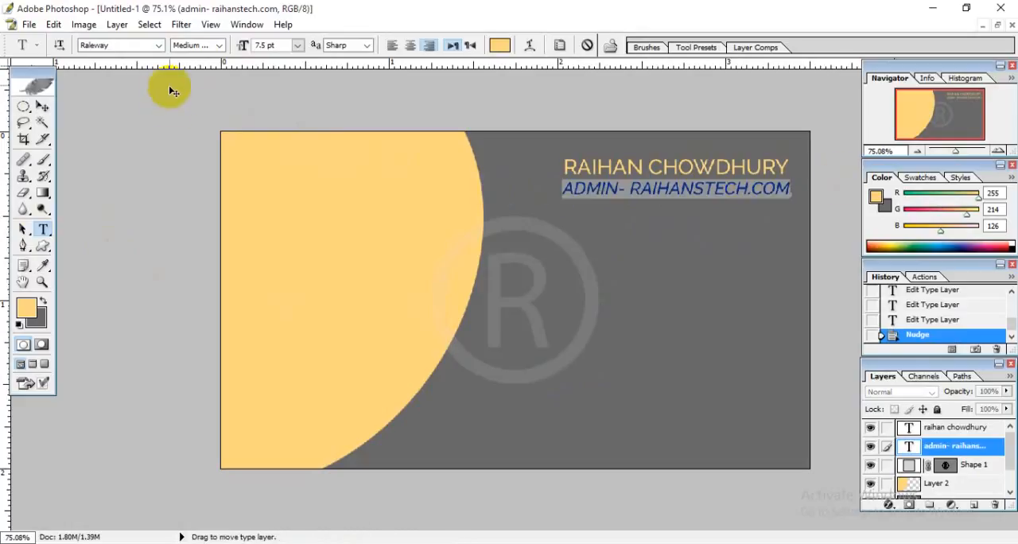
left_click(202, 48)
key("Down")
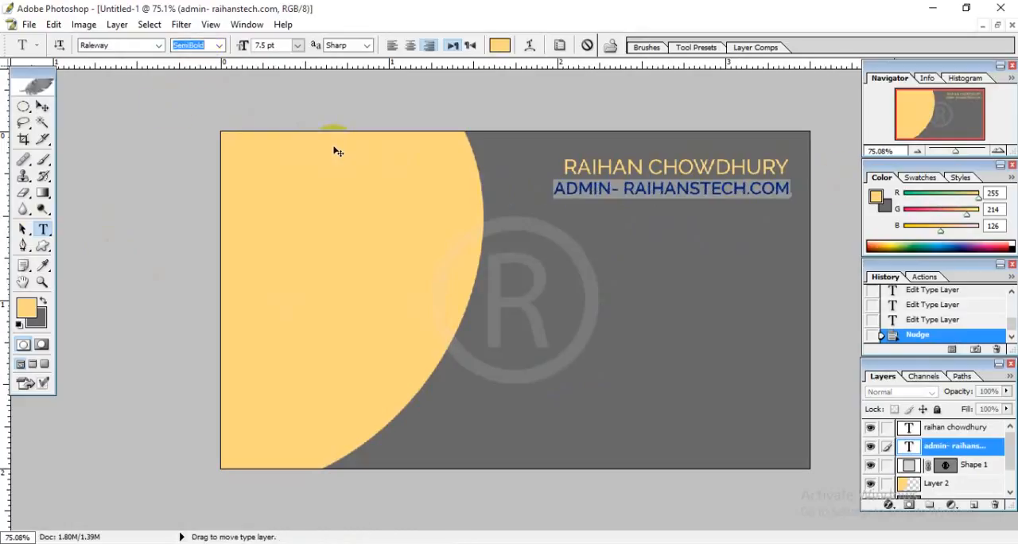
key("Up")
key("Up")
key("ctrl+Return")
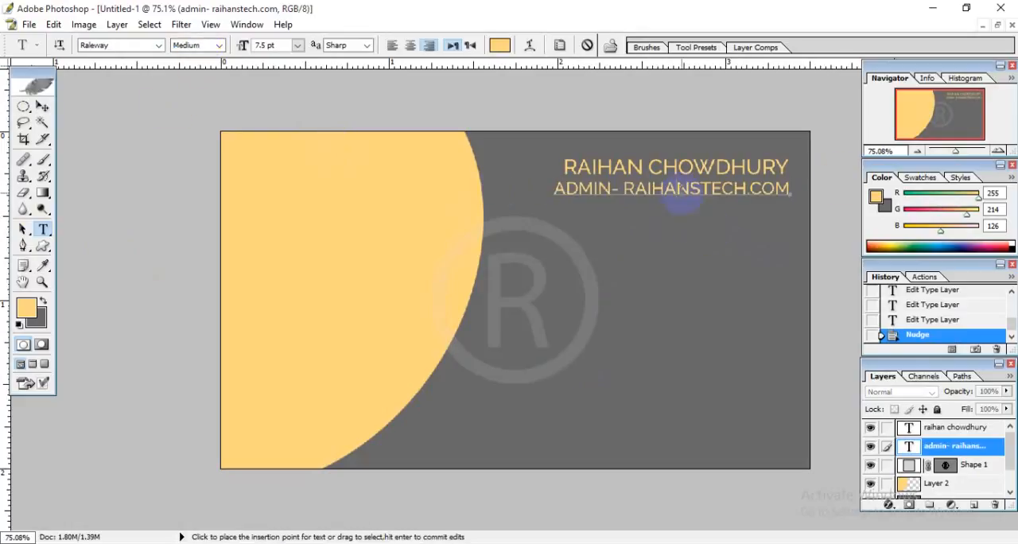
left_click(42, 106)
Set the cardholder's name to 10 pt and commit the text.
left_click(44, 230)
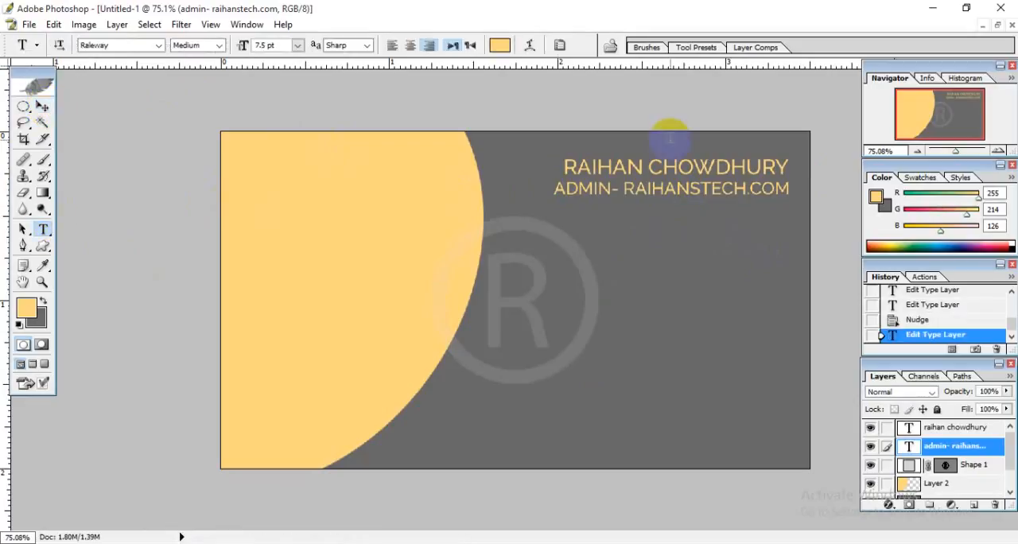
left_click_drag(563, 166, 827, 153)
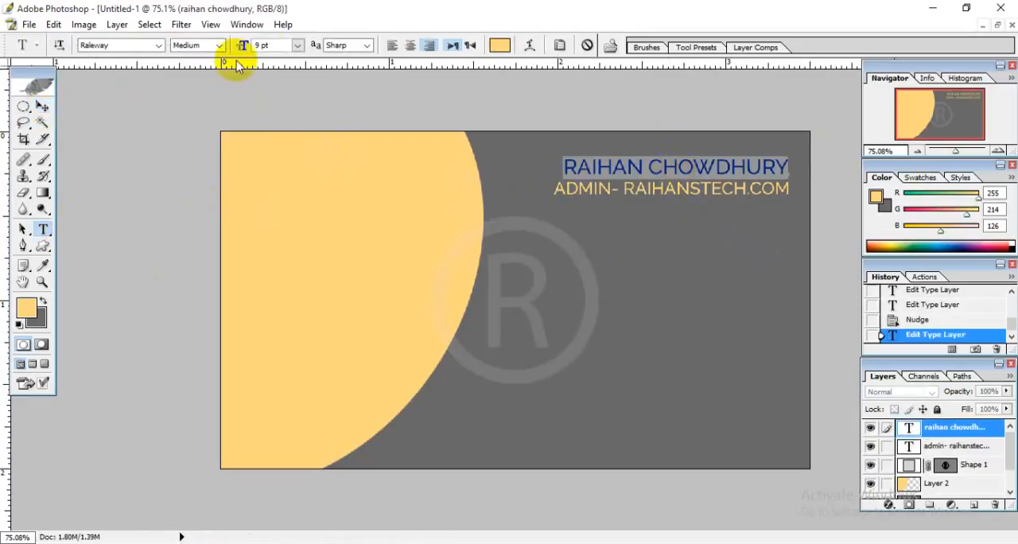
left_click(274, 46)
type("10")
key("Return")
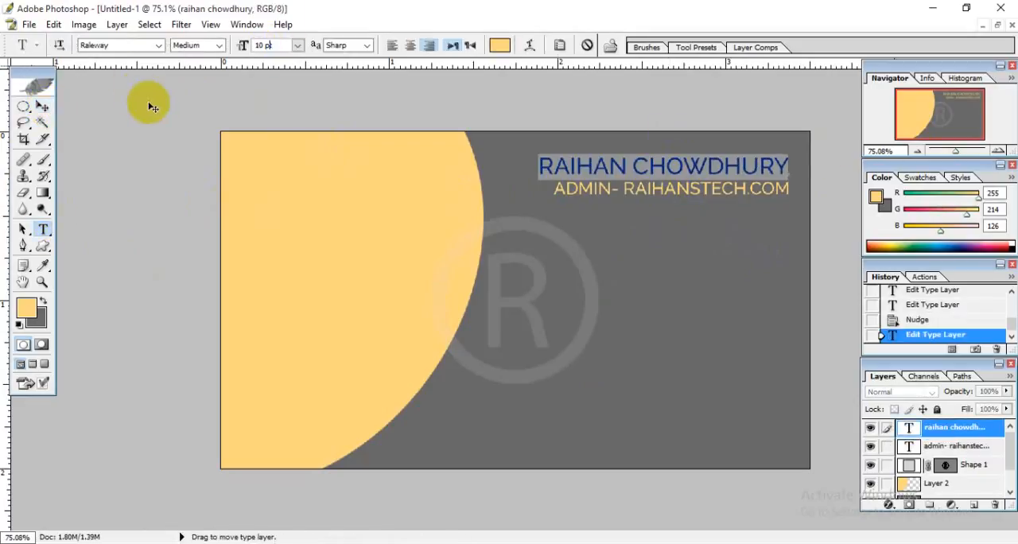
key("ctrl+Return")
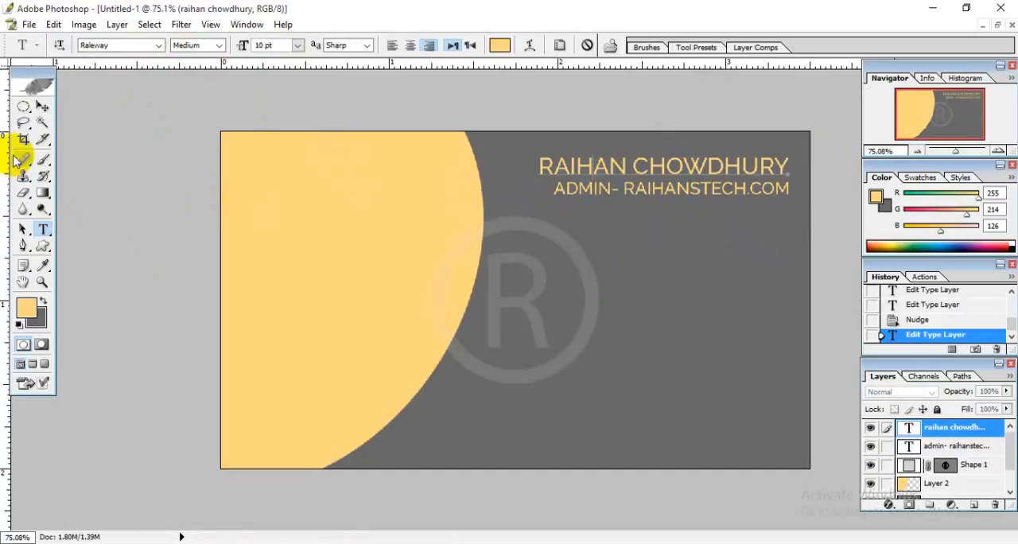
Nudge the enlarged name slightly to the right above the ADMIN line.
left_click(42, 106)
key("Right")
key("Right")
key("Right")
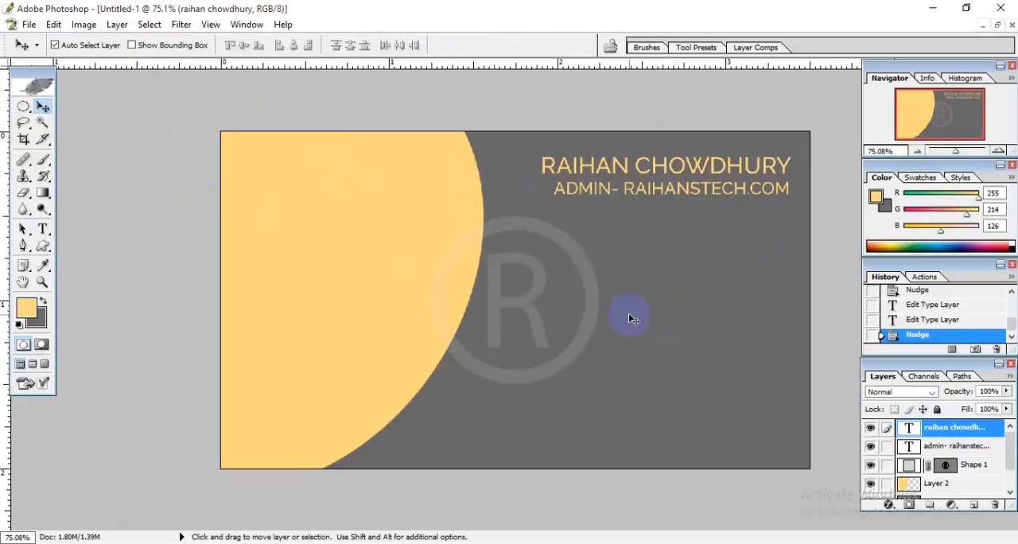
Recolor the ADMIN- RAIHANSTECH.COM line white and commit the text.
left_click(42, 228)
left_click(534, 197)
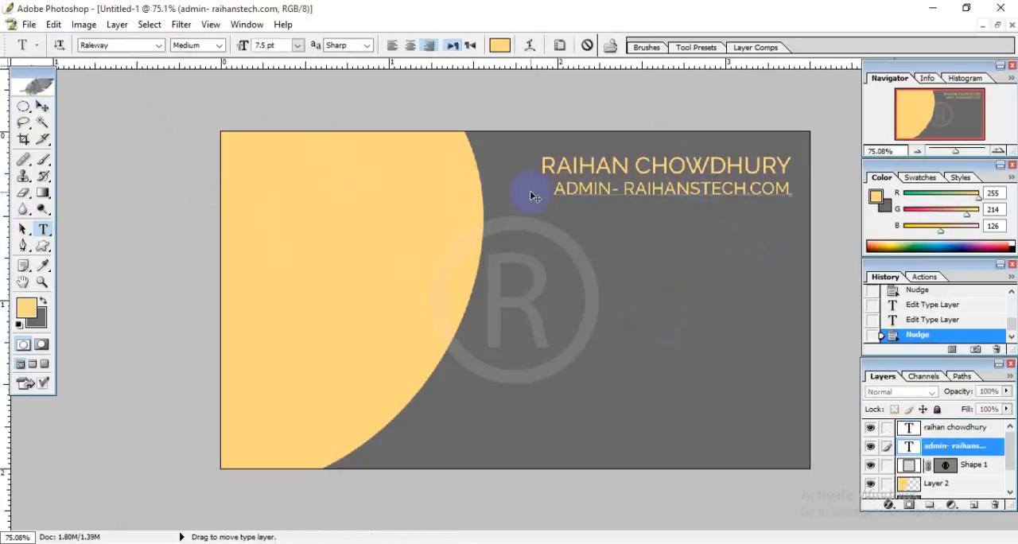
left_click_drag(549, 198, 875, 188)
left_click(499, 46)
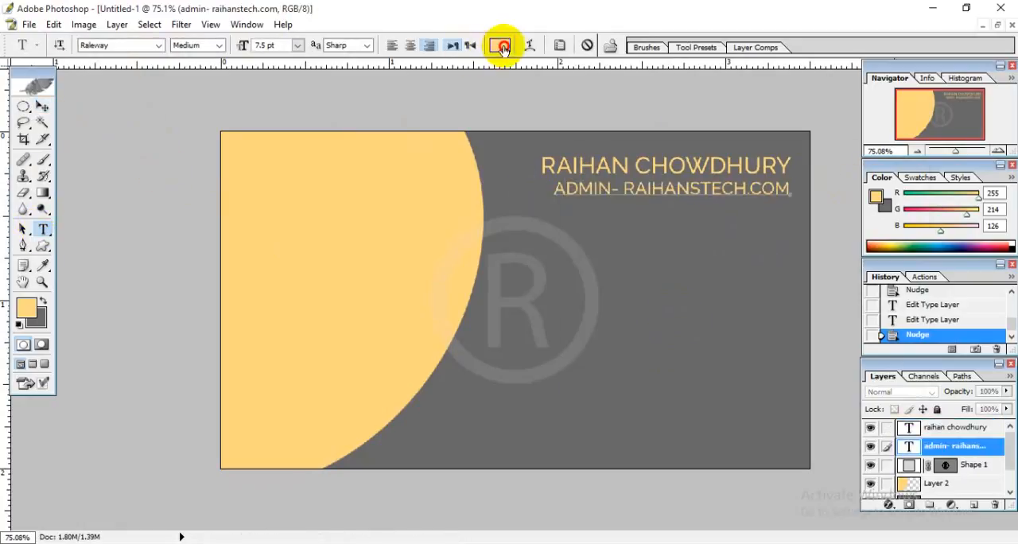
left_click(891, 176)
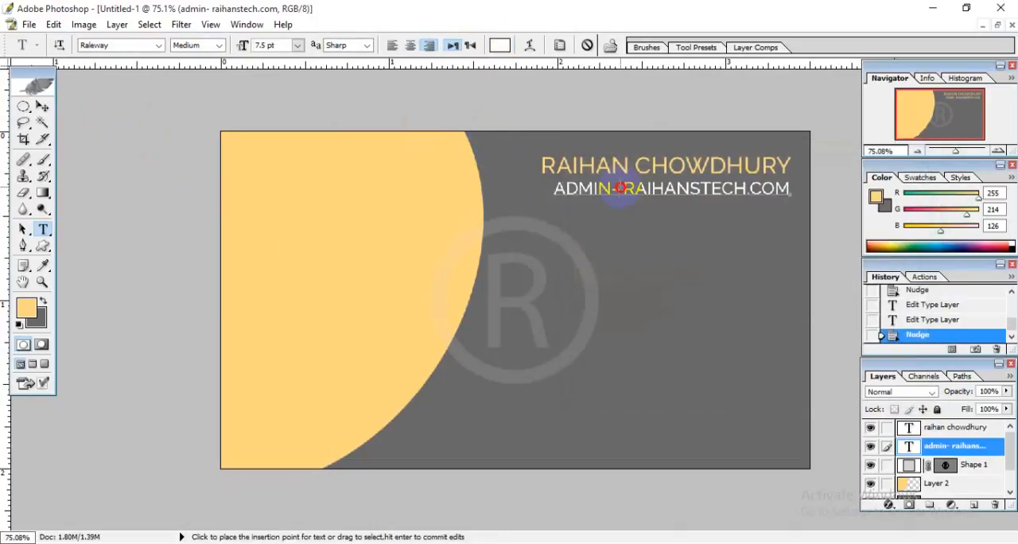
left_click(42, 106)
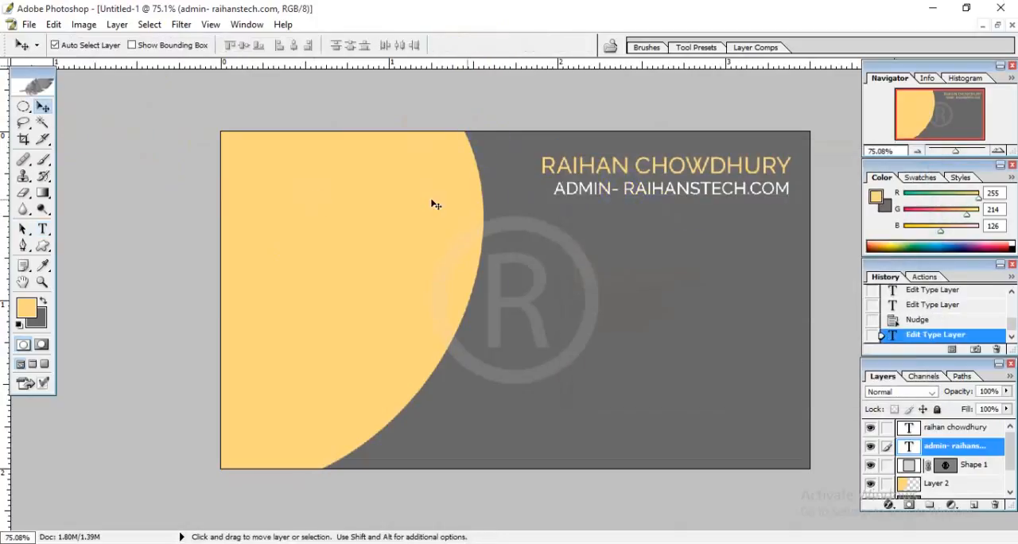
Recolor the ADMIN- RAIHANSTECH.COM line light gray, D5D2D2.
left_click(42, 229)
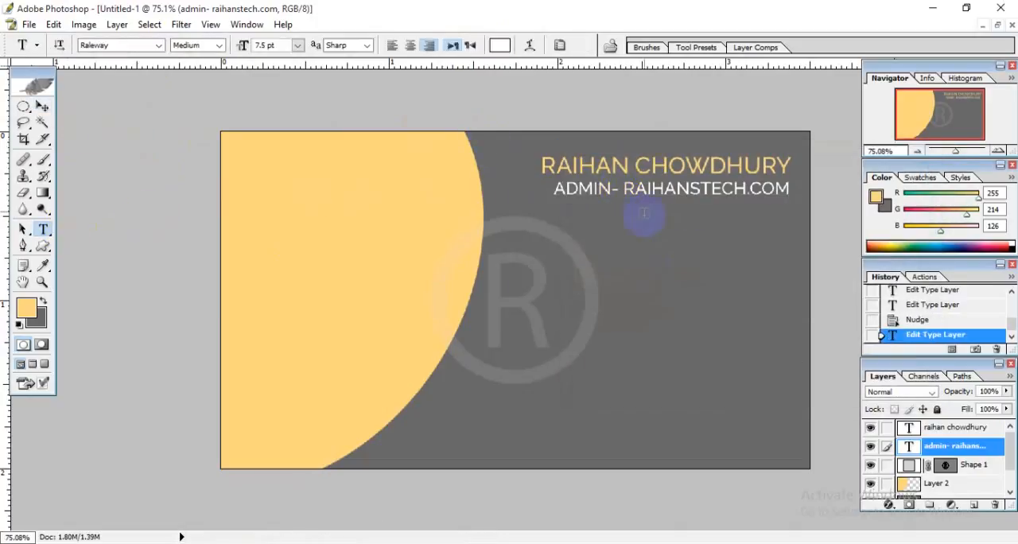
left_click_drag(557, 191, 791, 191)
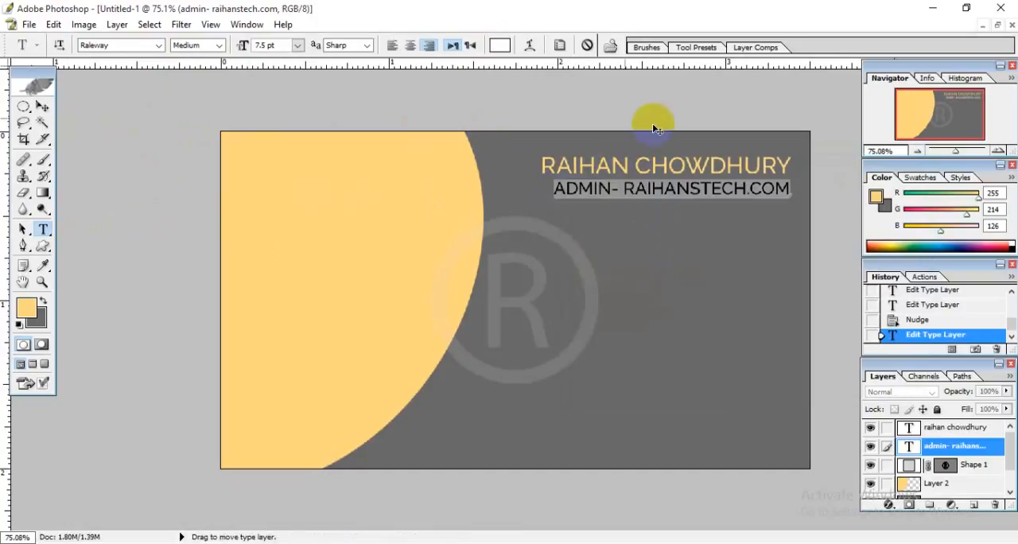
left_click(500, 46)
left_click(513, 223)
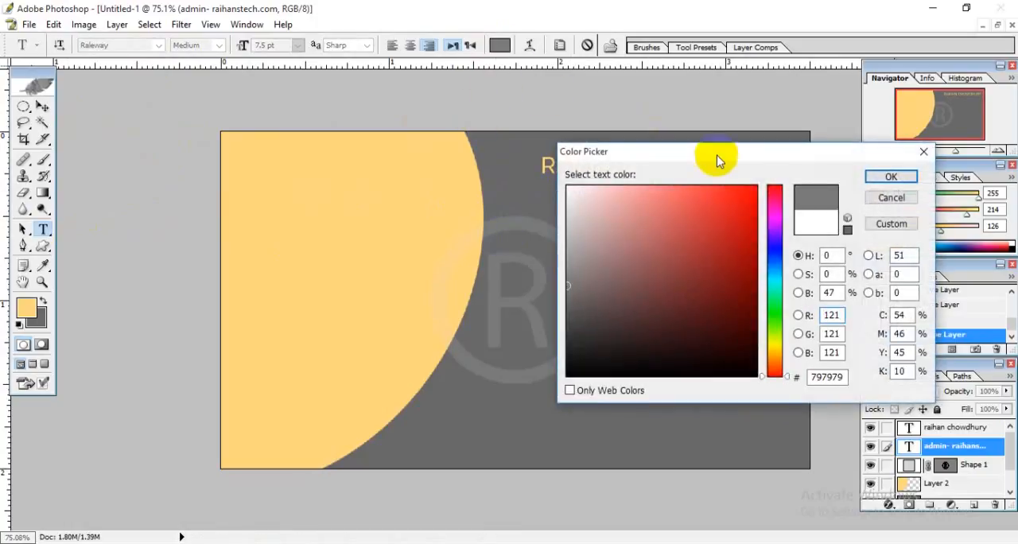
left_click_drag(718, 155, 745, 237)
left_click(577, 323)
left_click_drag(577, 323, 587, 298)
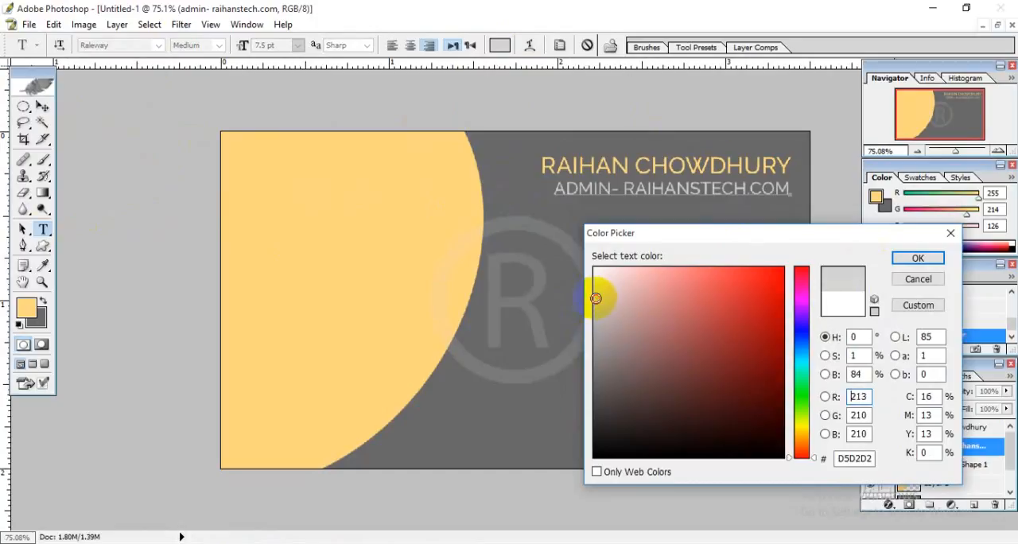
left_click(918, 258)
left_click(675, 203)
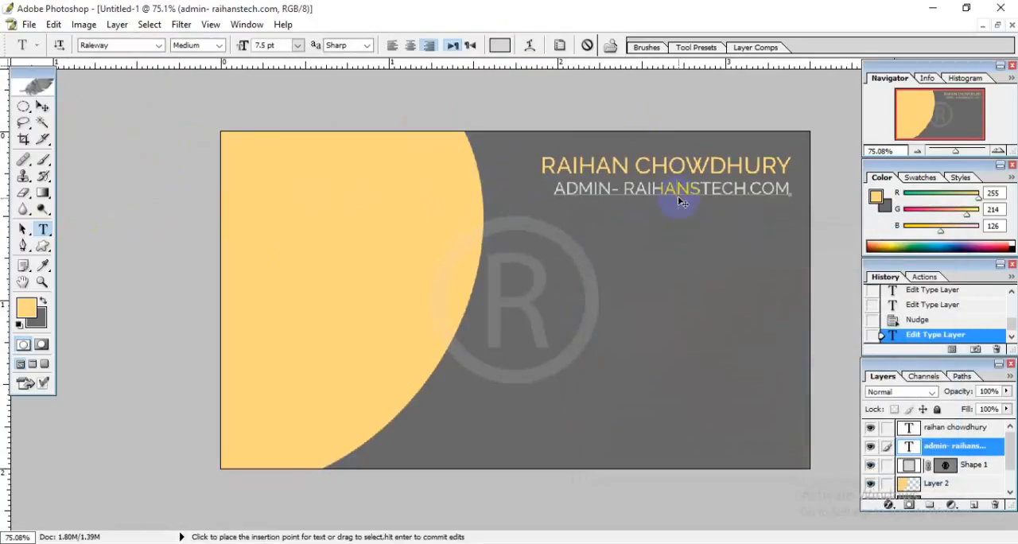
Commit the recolored ADMIN line and nudge it up slightly closer to the name.
left_click(42, 106)
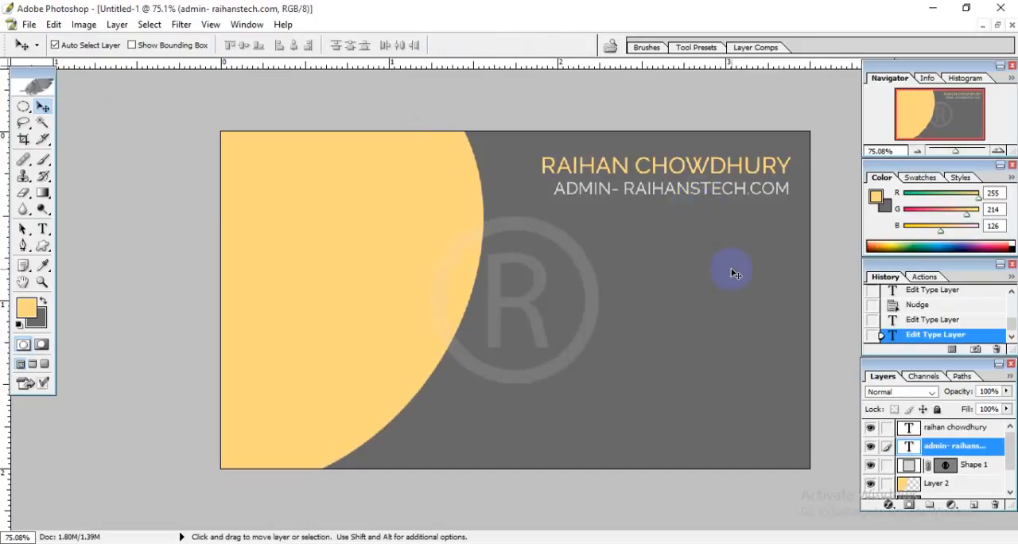
key("Up")
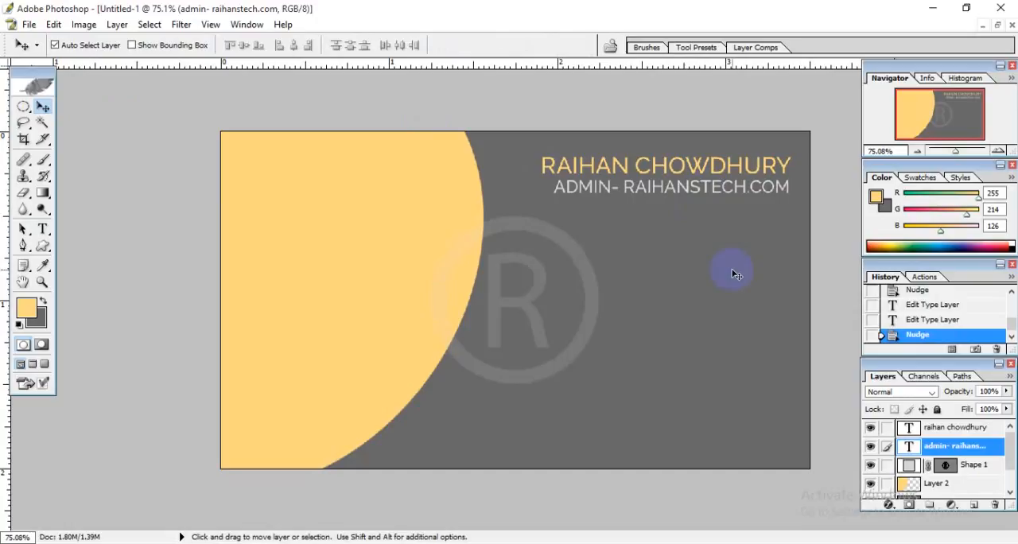
scroll(651, 296, "up", 1)
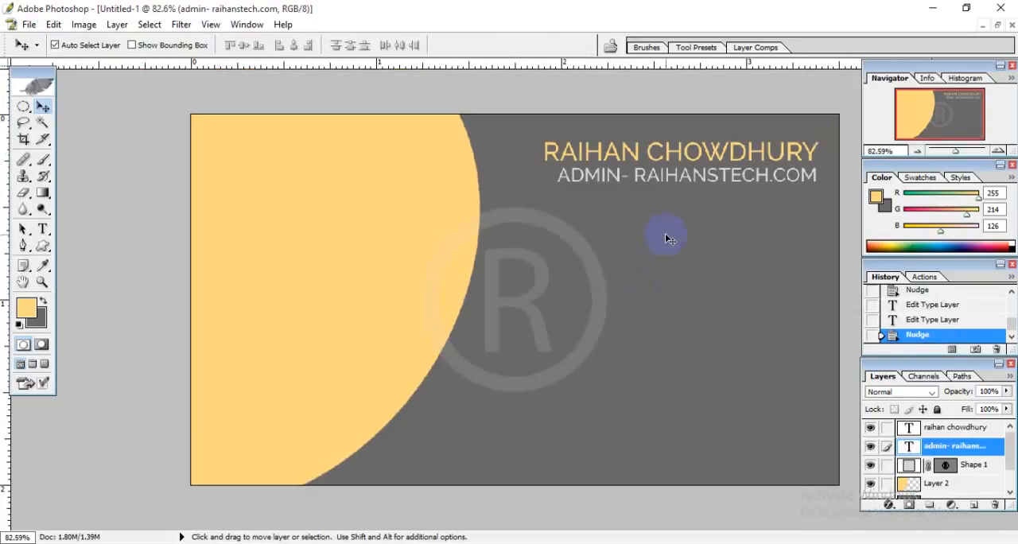
Remove the hyphen after ADMIN, put RAIHANSTECH.COM on its own line below it, and commit the text.
left_click(43, 229)
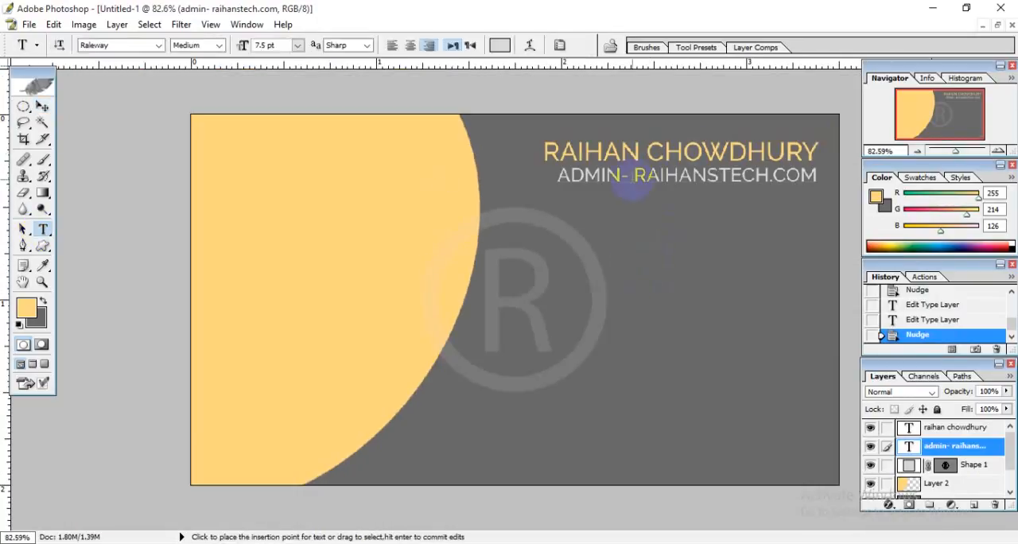
key("Return")
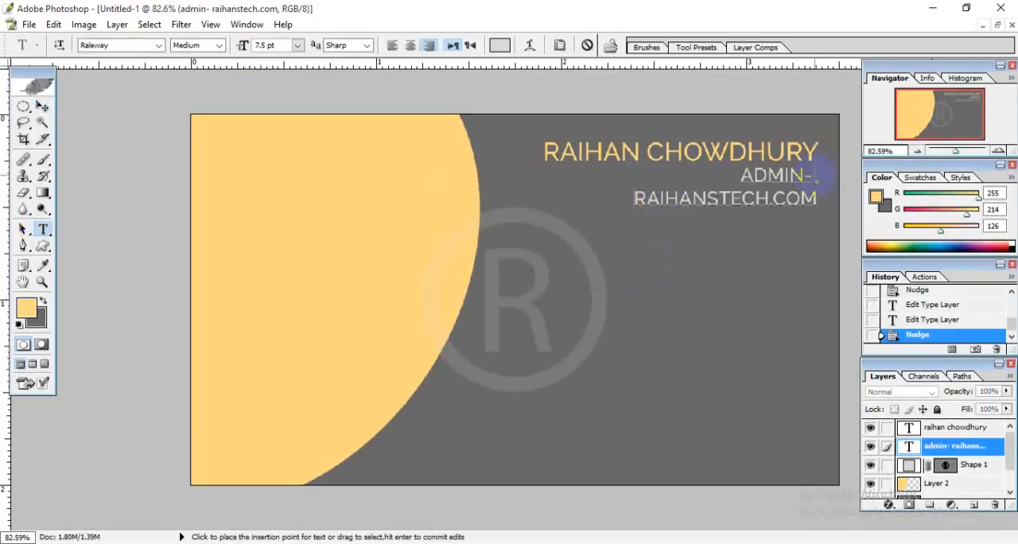
key("Delete")
key("Return")
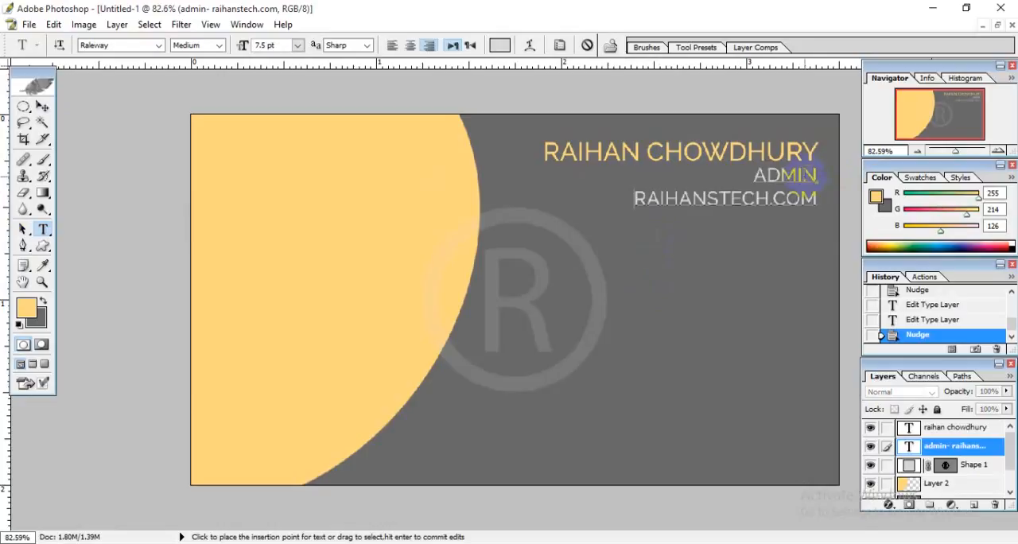
left_click(42, 108)
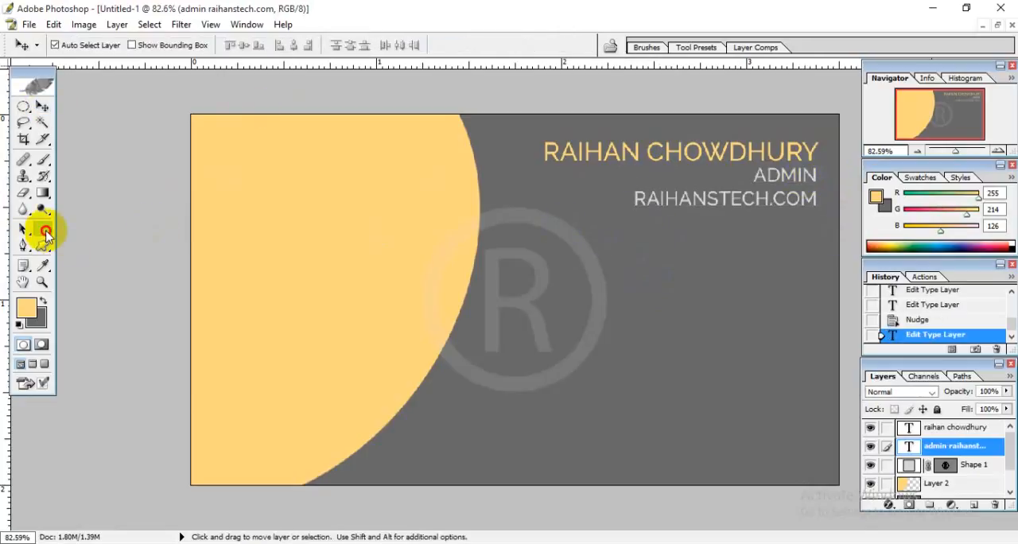
Recolor the word ADMIN with the curve's light orange, set its style to SemiBold, and commit the text.
left_click(42, 229)
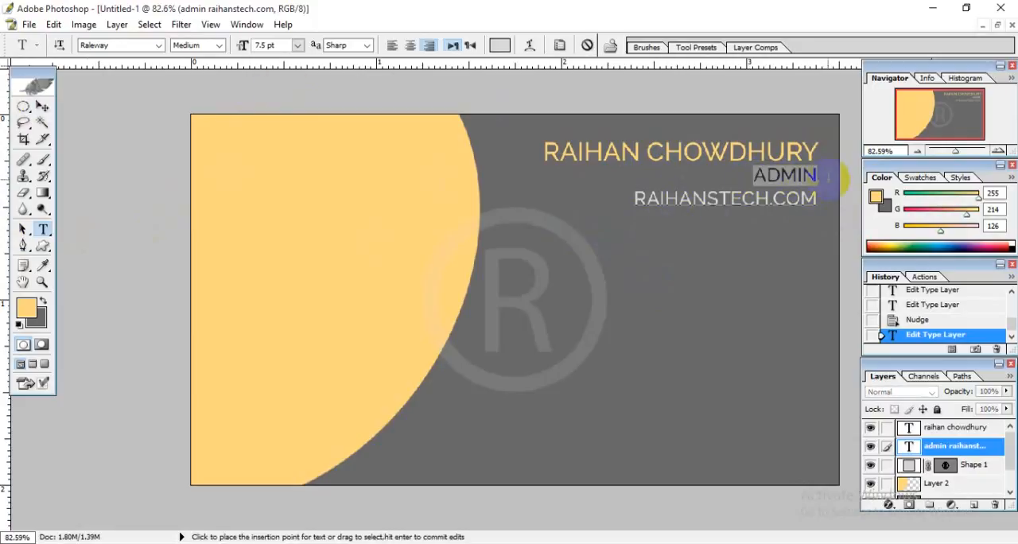
left_click(115, 48)
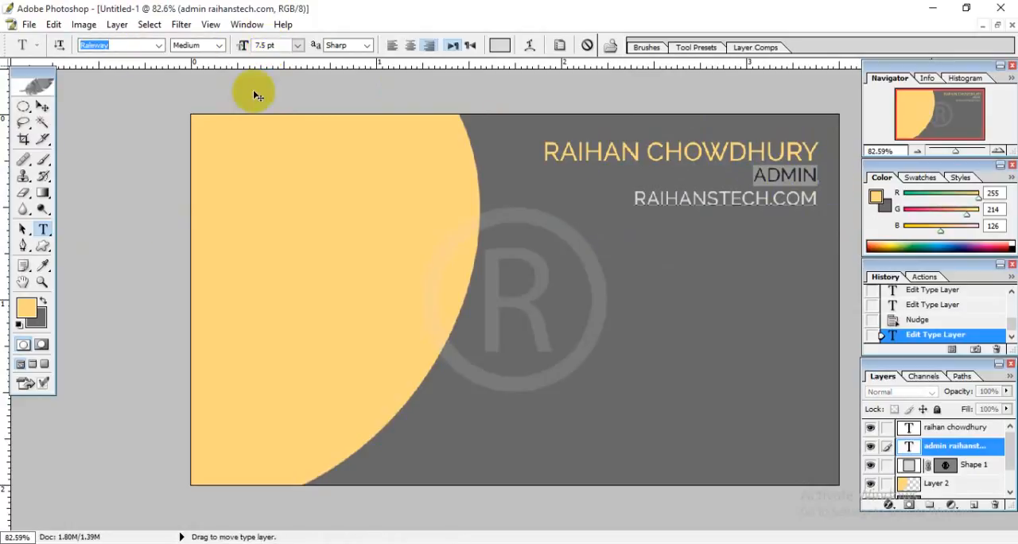
left_click(499, 45)
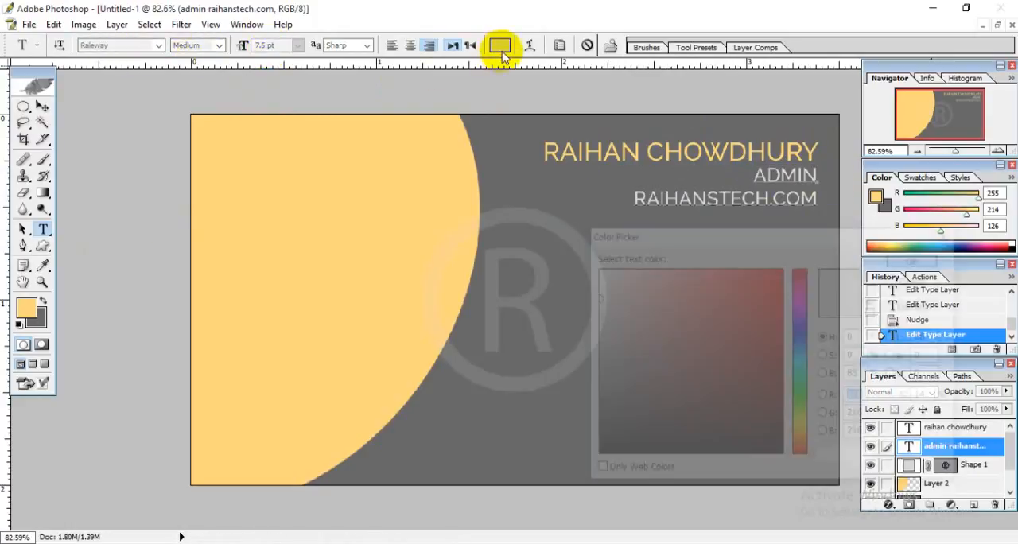
left_click(273, 237)
left_click(918, 257)
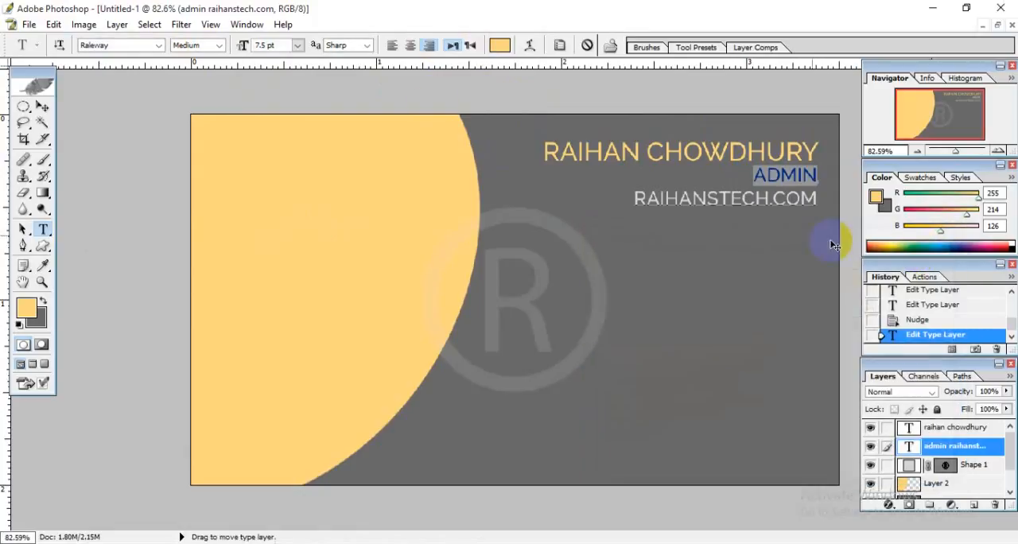
left_click(211, 46)
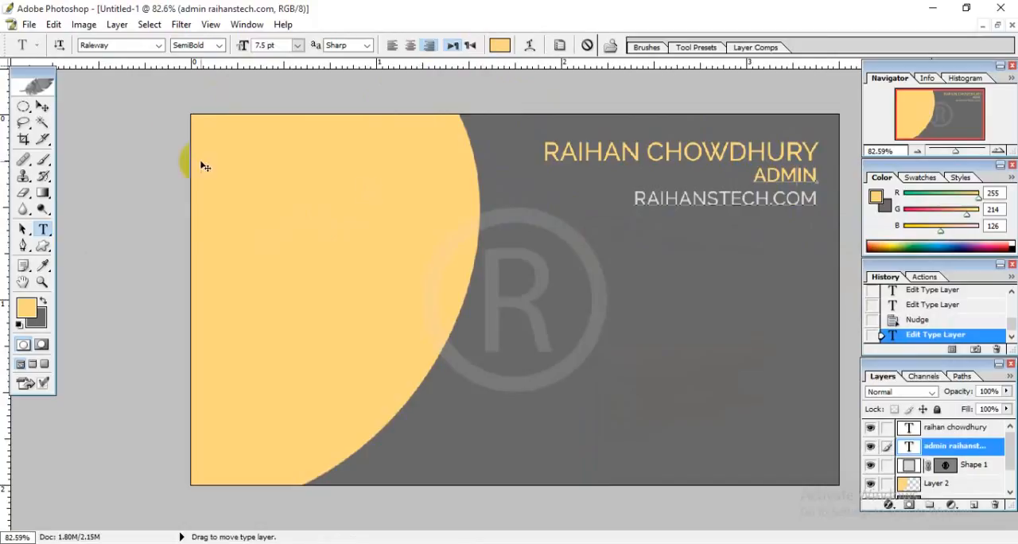
left_click(42, 106)
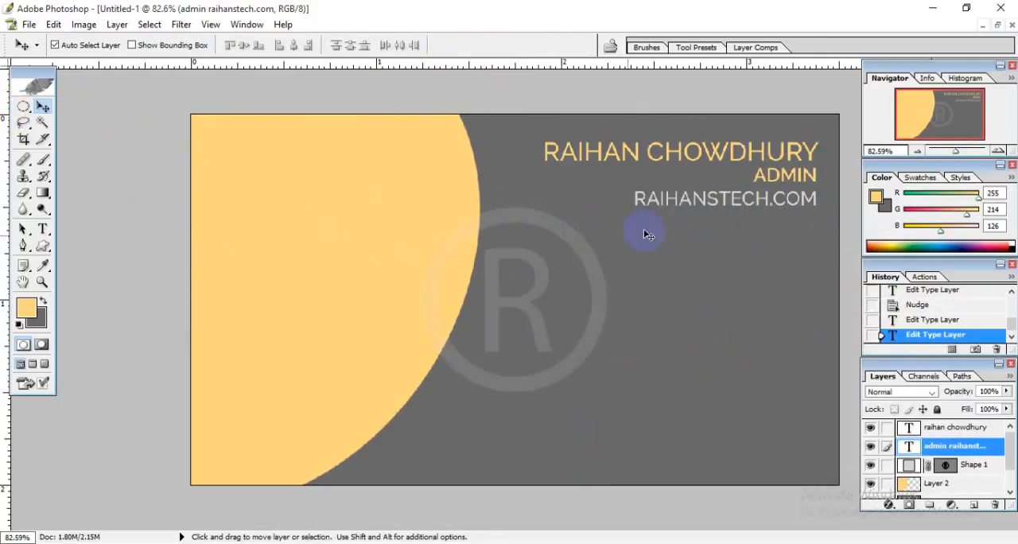
Start a new text layer on the orange area of the card.
left_click(43, 230)
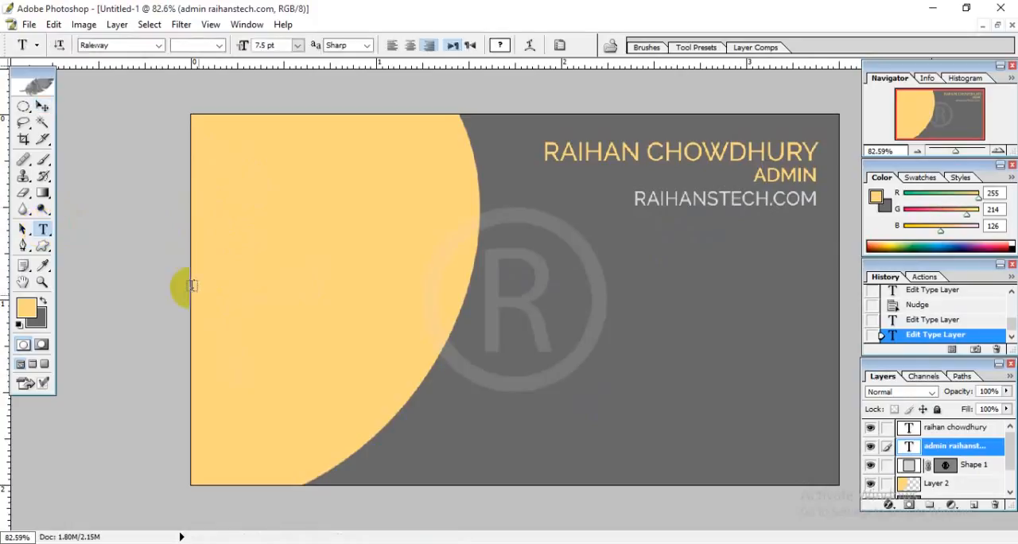
left_click(234, 235)
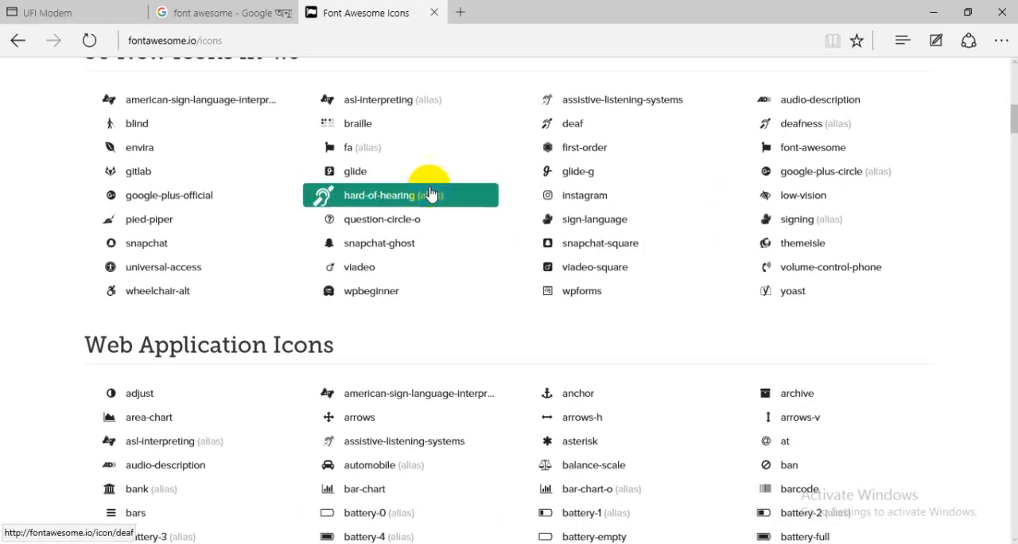
Switch to the browser's Font Awesome icons page and look through its icon categories, from web application to brand and medical icons.
scroll(432, 188, "up", 7)
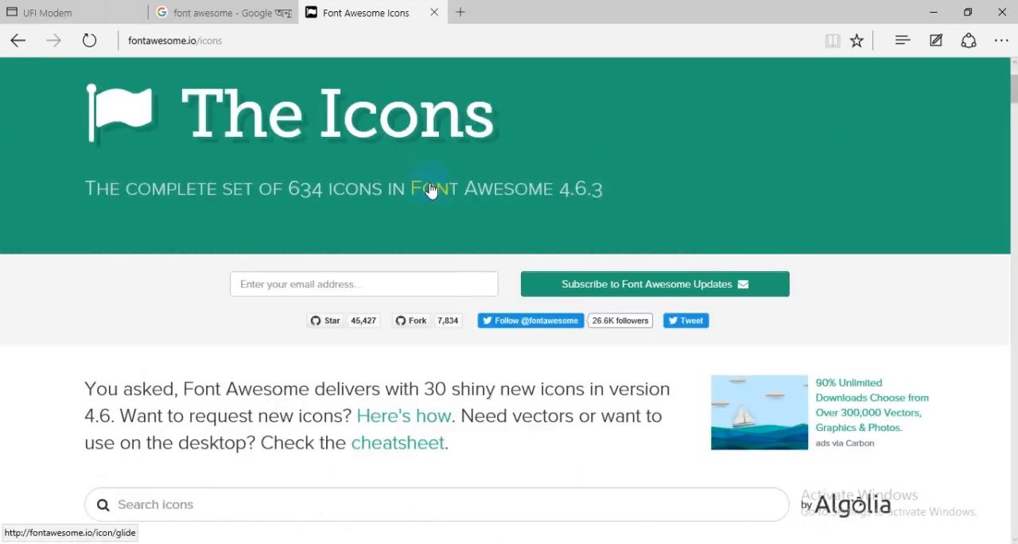
scroll(445, 207, "down", 5)
scroll(631, 250, "down", 3)
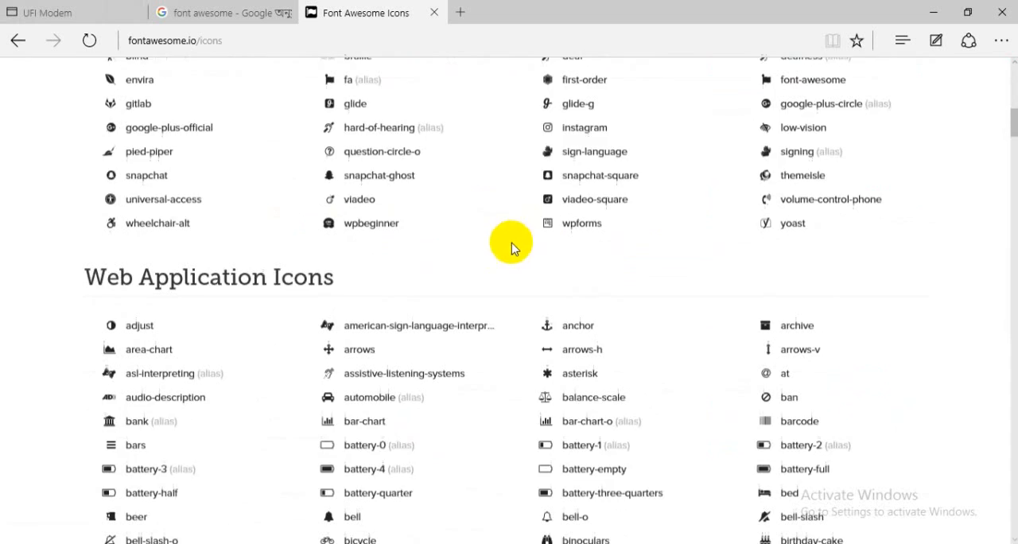
scroll(286, 241, "down", 4)
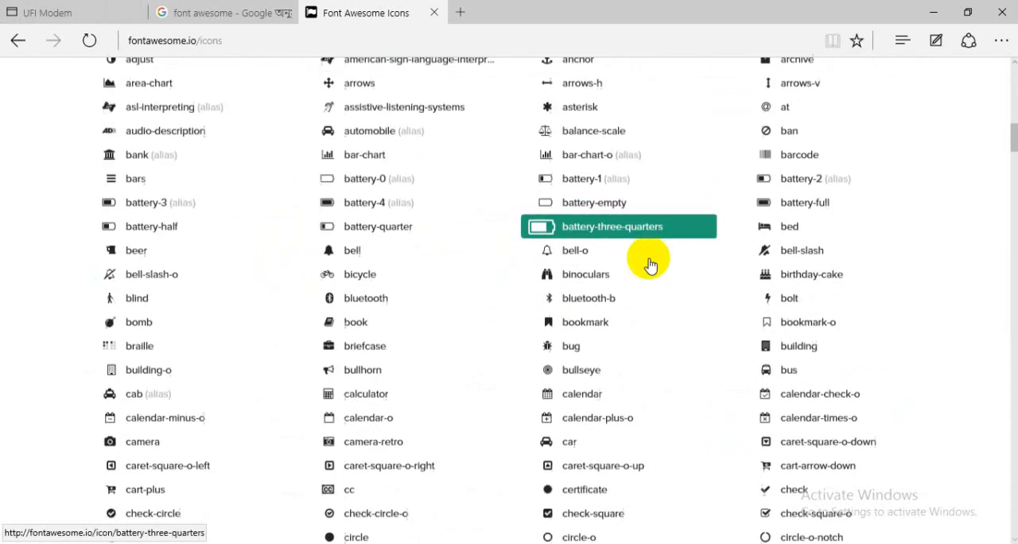
scroll(366, 242, "down", 4)
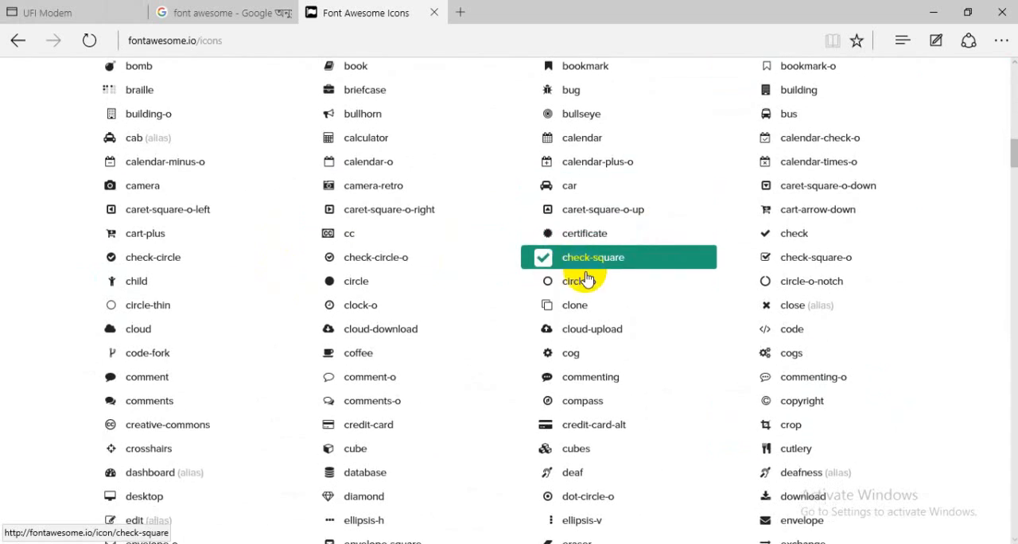
scroll(539, 302, "down", 3)
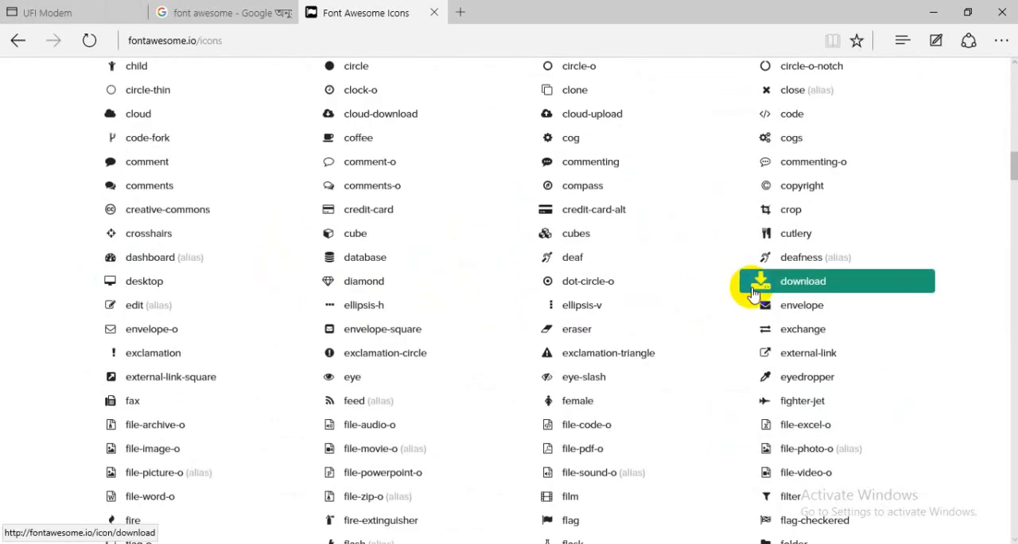
scroll(535, 302, "down", 6)
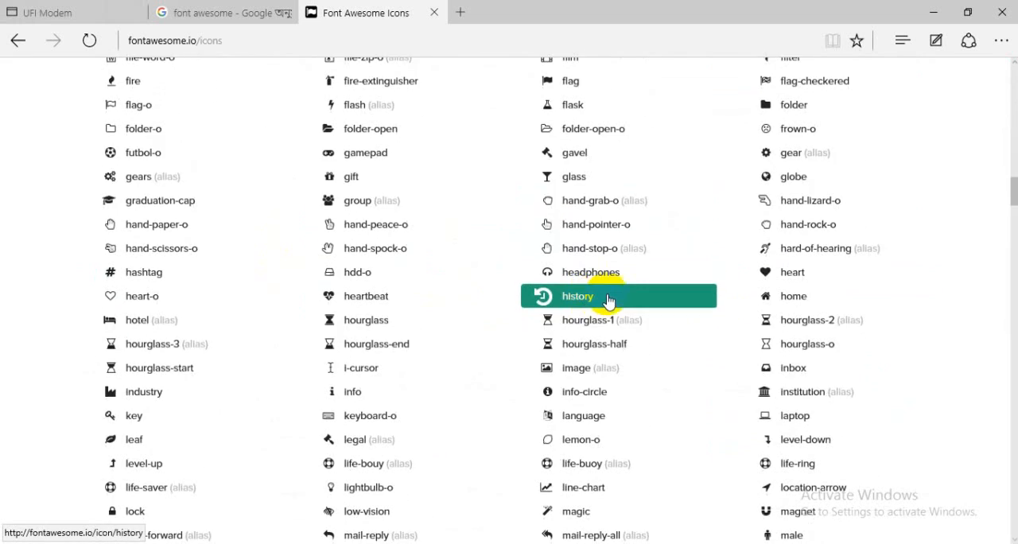
scroll(625, 301, "down", 3)
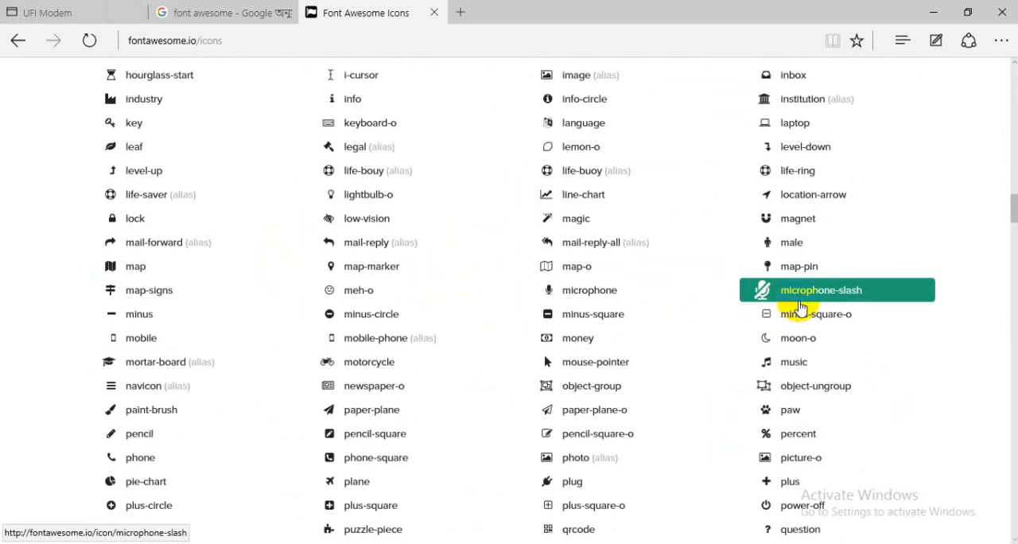
scroll(764, 299, "down", 1)
scroll(809, 309, "down", 9)
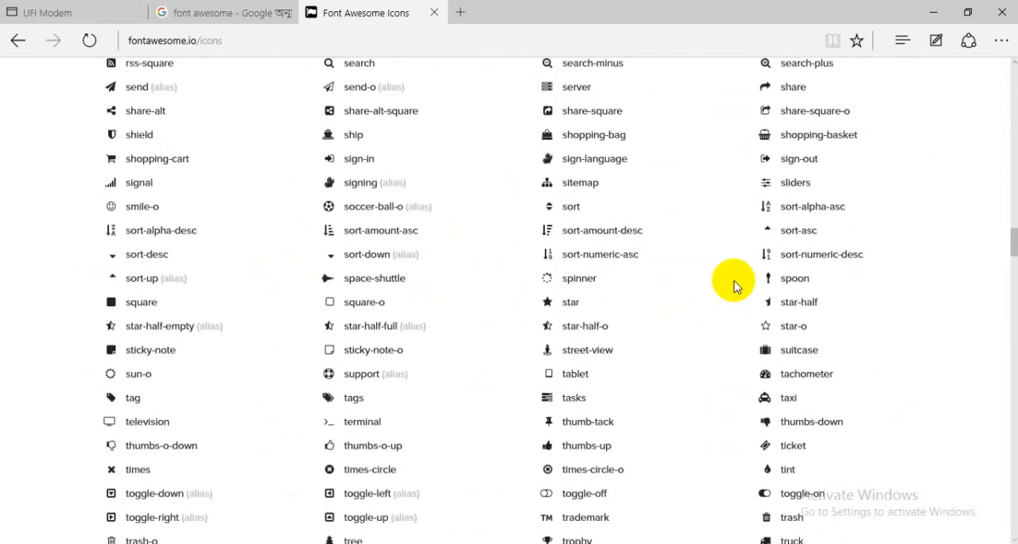
scroll(734, 286, "down", 3)
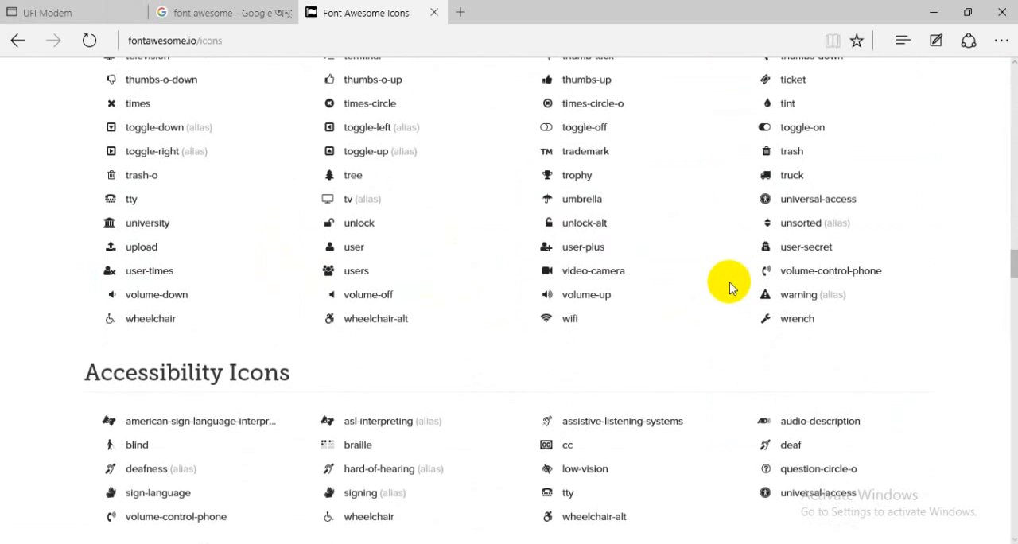
scroll(730, 285, "down", 2)
scroll(618, 313, "down", 5)
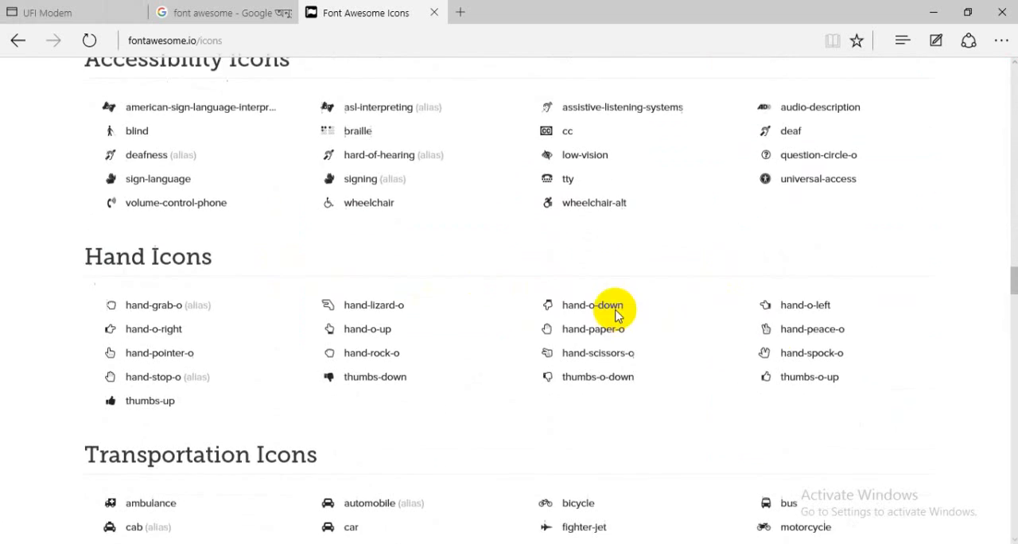
scroll(722, 338, "down", 11)
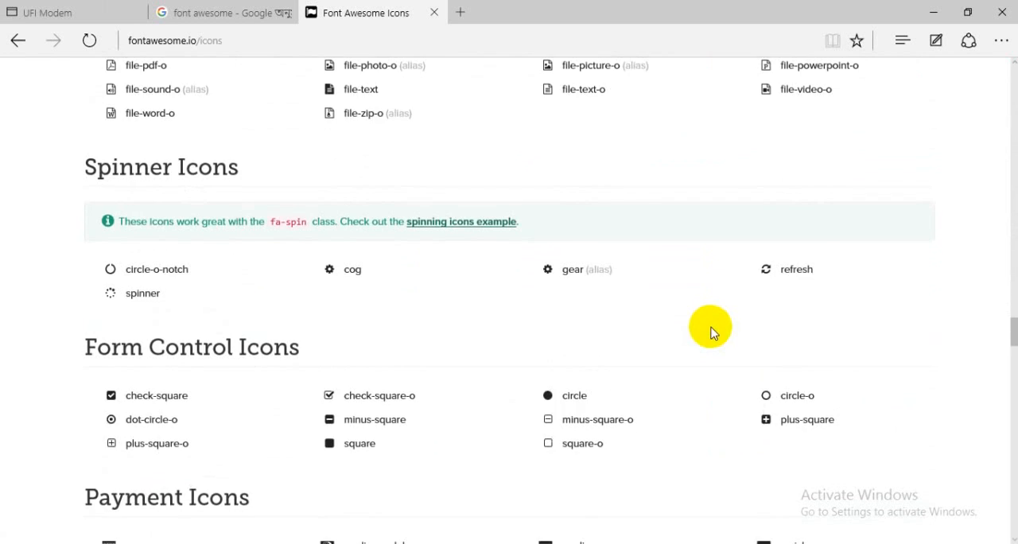
scroll(693, 329, "down", 5)
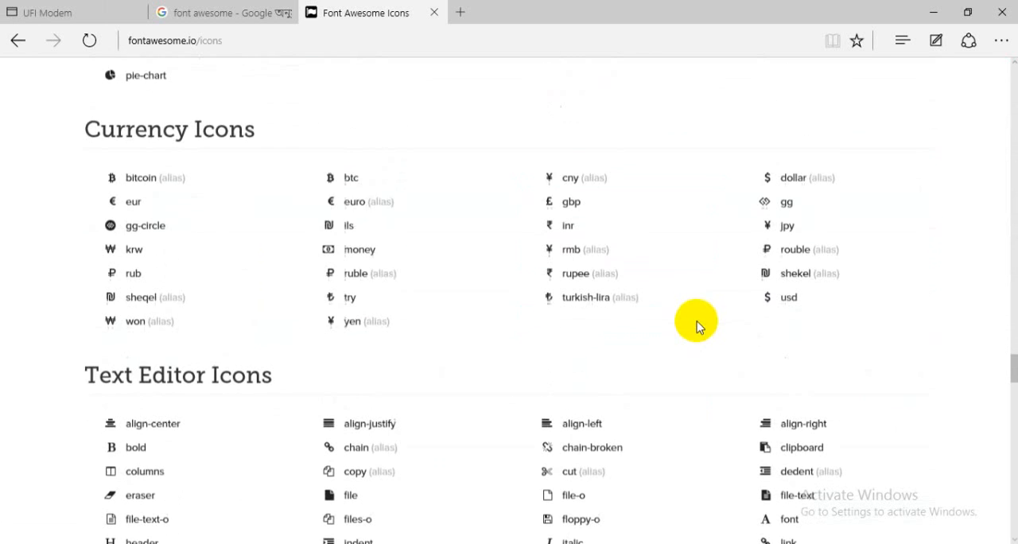
scroll(536, 303, "down", 2)
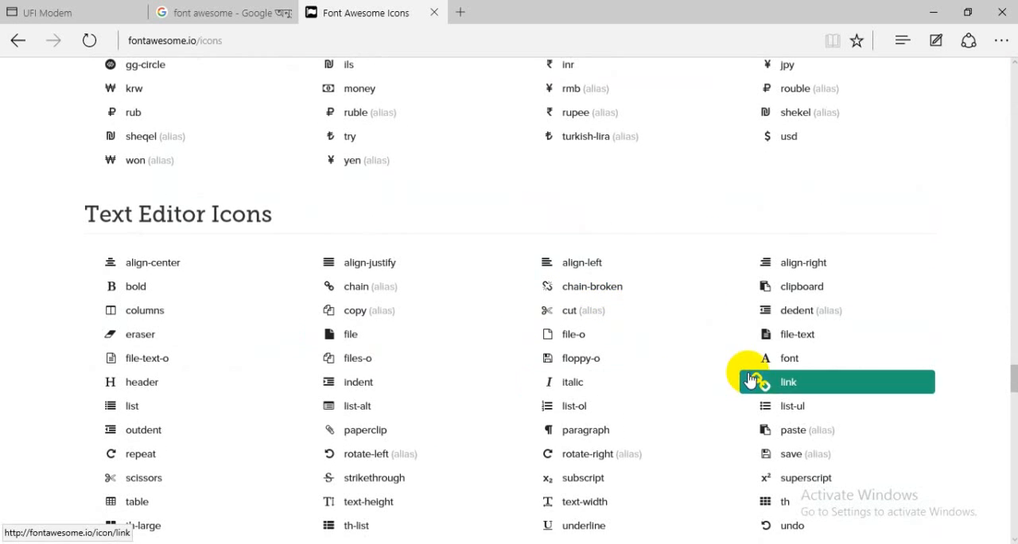
scroll(752, 379, "down", 1)
scroll(360, 355, "down", 1)
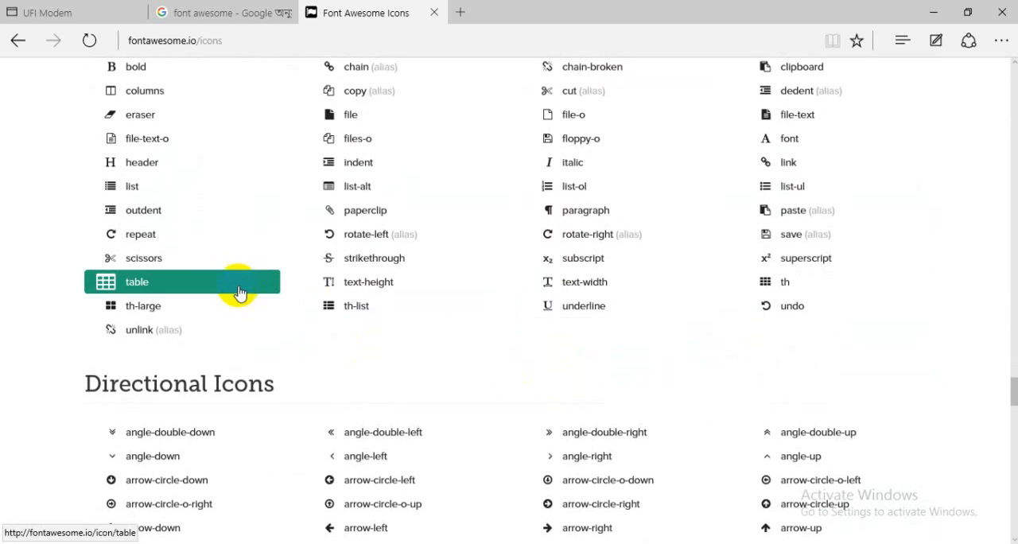
scroll(228, 307, "down", 4)
scroll(557, 330, "down", 2)
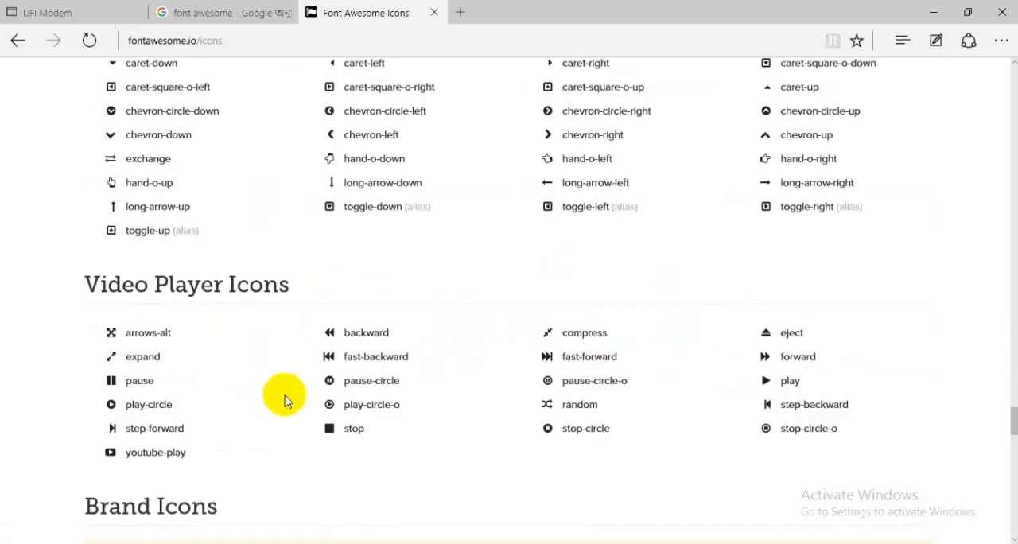
scroll(561, 323, "down", 5)
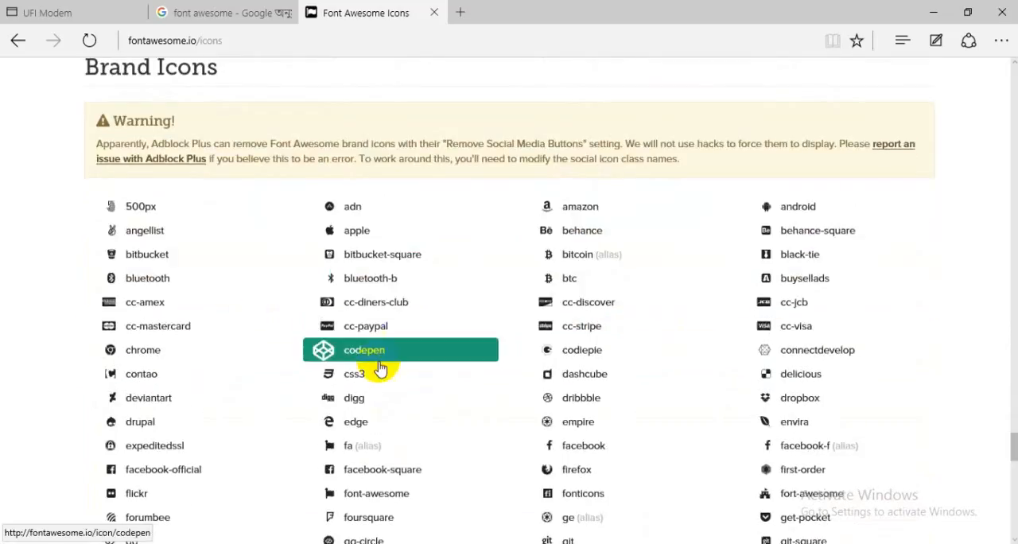
scroll(381, 358, "down", 2)
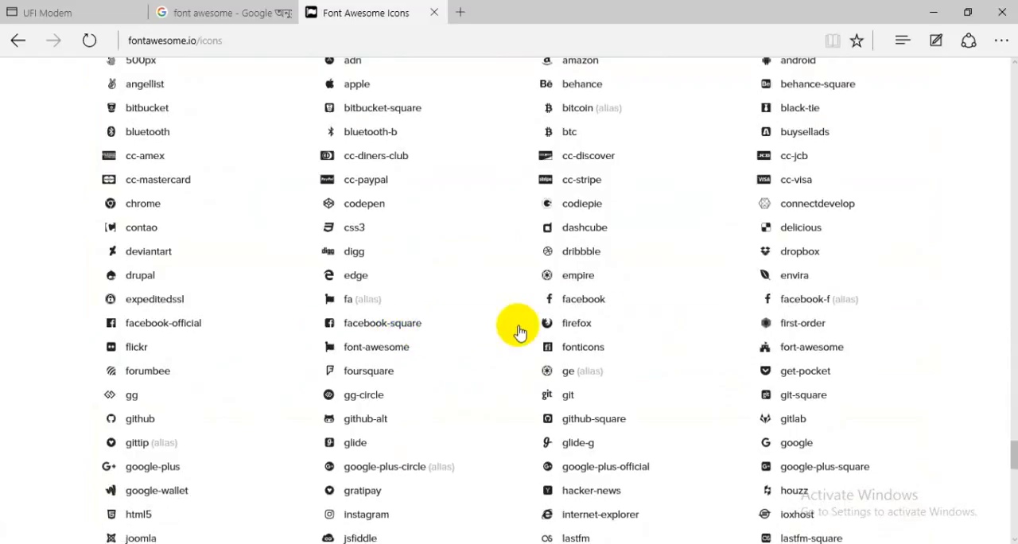
scroll(329, 361, "down", 1)
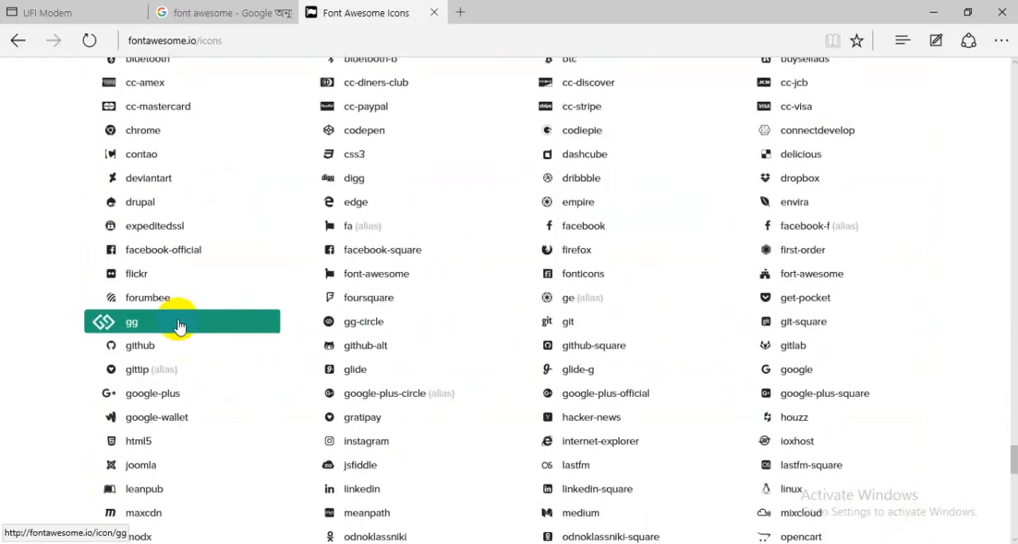
scroll(628, 298, "down", 3)
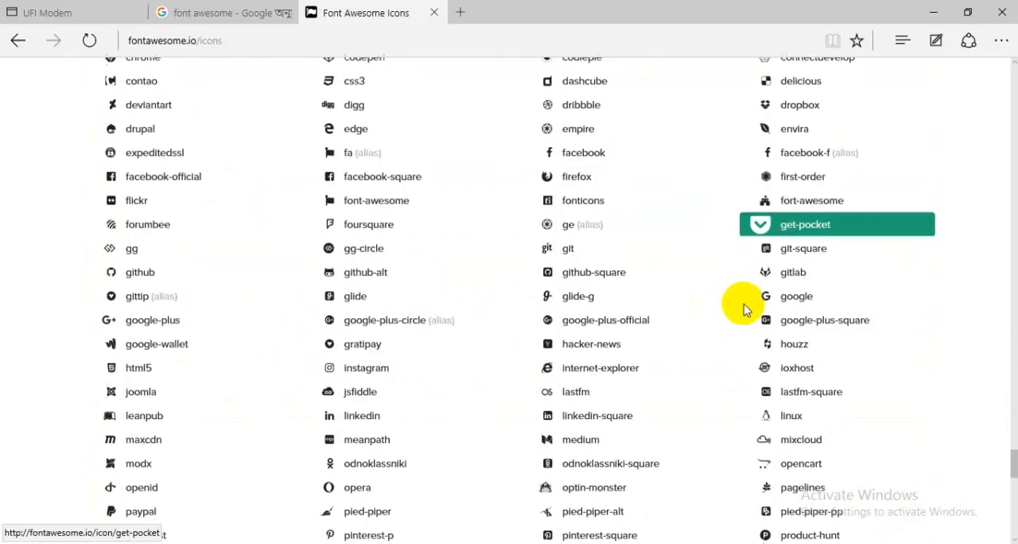
scroll(431, 304, "down", 1)
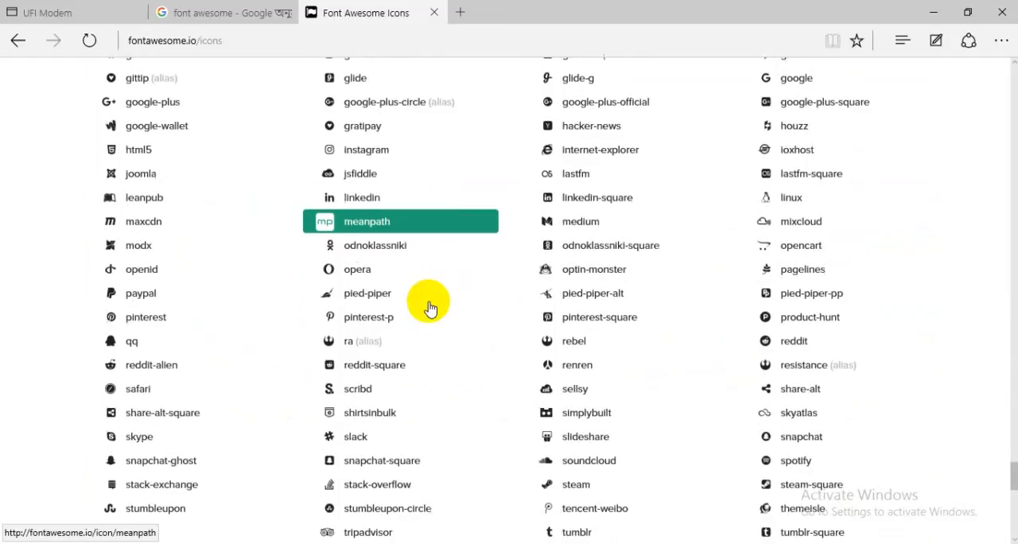
scroll(764, 317, "down", 1)
scroll(595, 306, "down", 2)
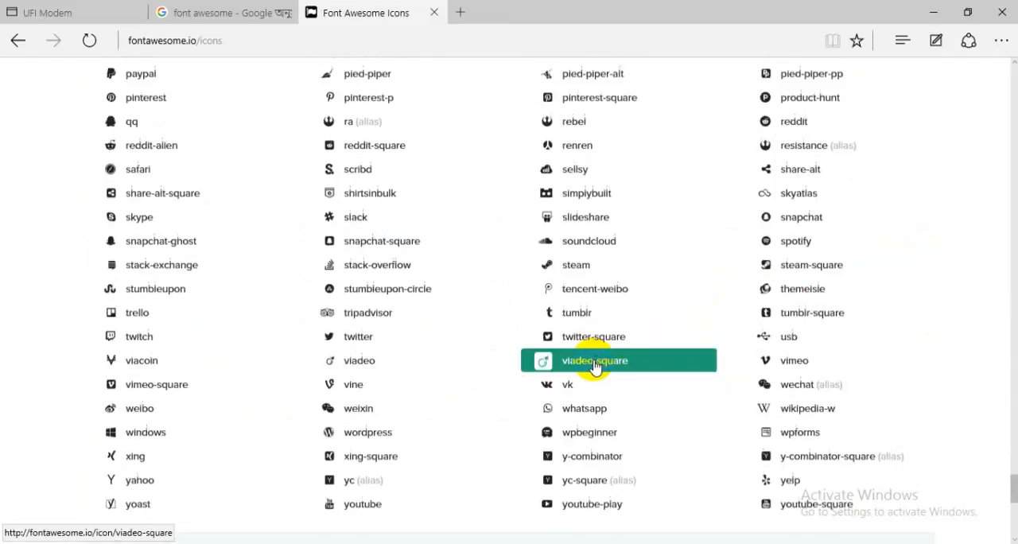
scroll(600, 346, "down", 2)
scroll(589, 356, "down", 1)
scroll(586, 355, "down", 4)
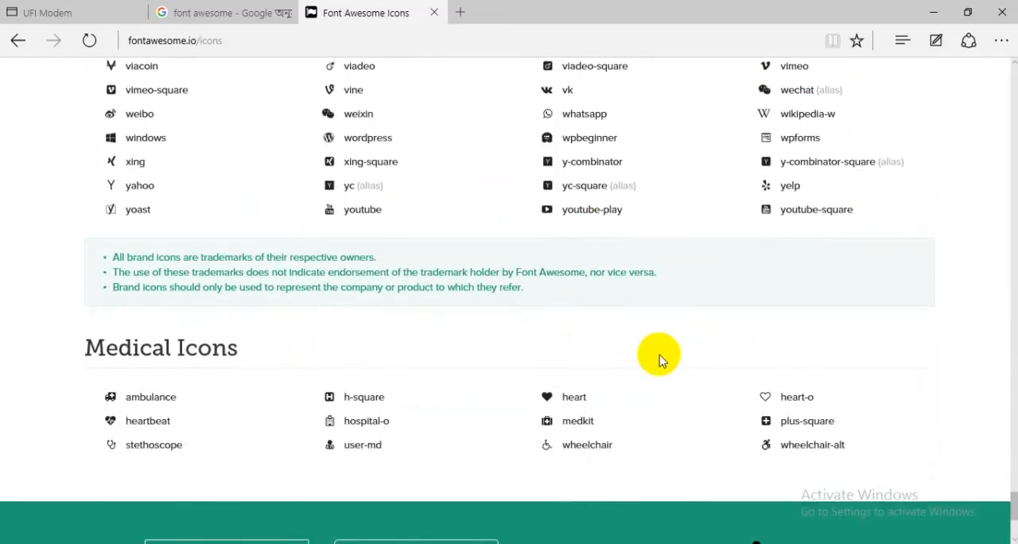
scroll(657, 387, "up", 3)
scroll(657, 334, "up", 5)
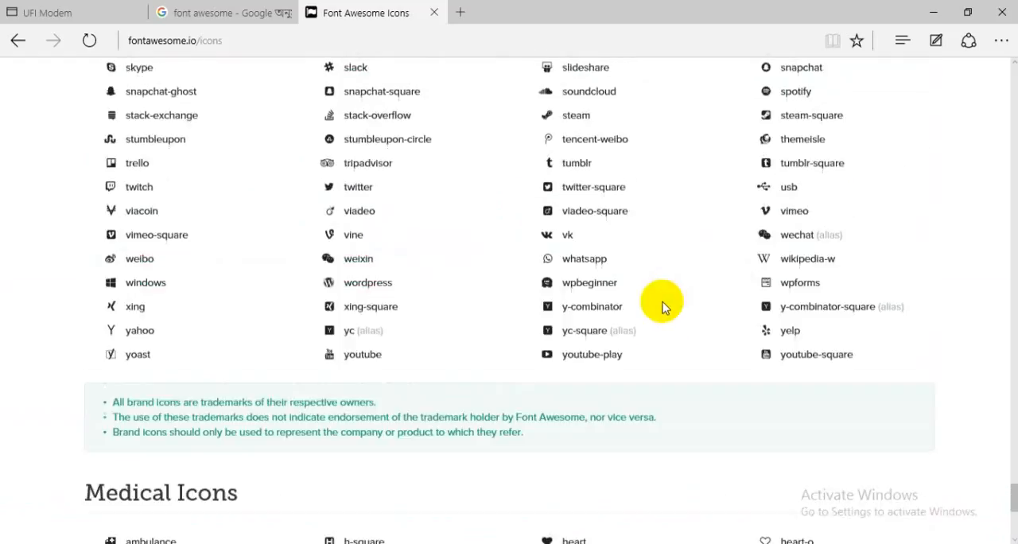
Look back through the Font Awesome icon list, from the brand icons up to the web application icons, for a phone icon.
scroll(629, 306, "up", 5)
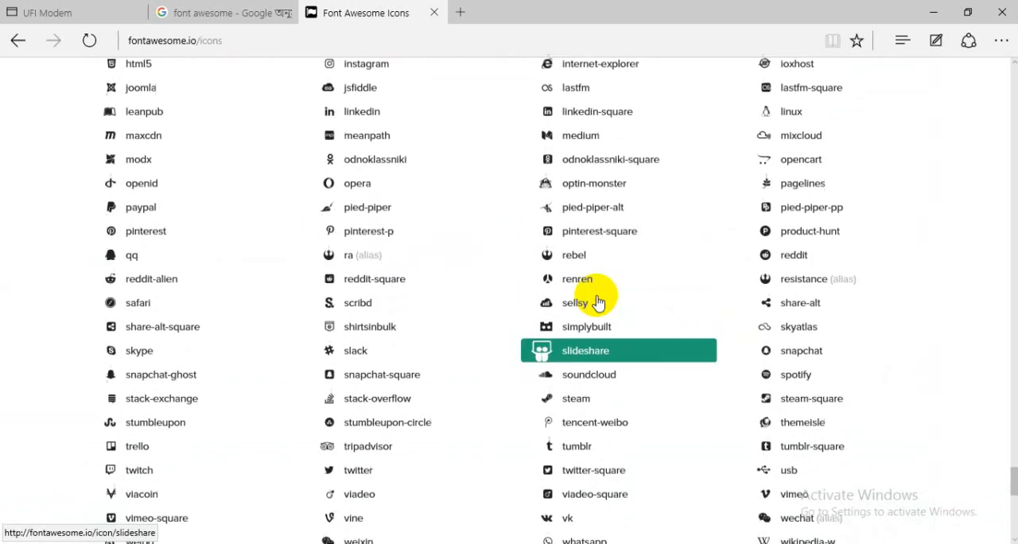
scroll(598, 301, "up", 6)
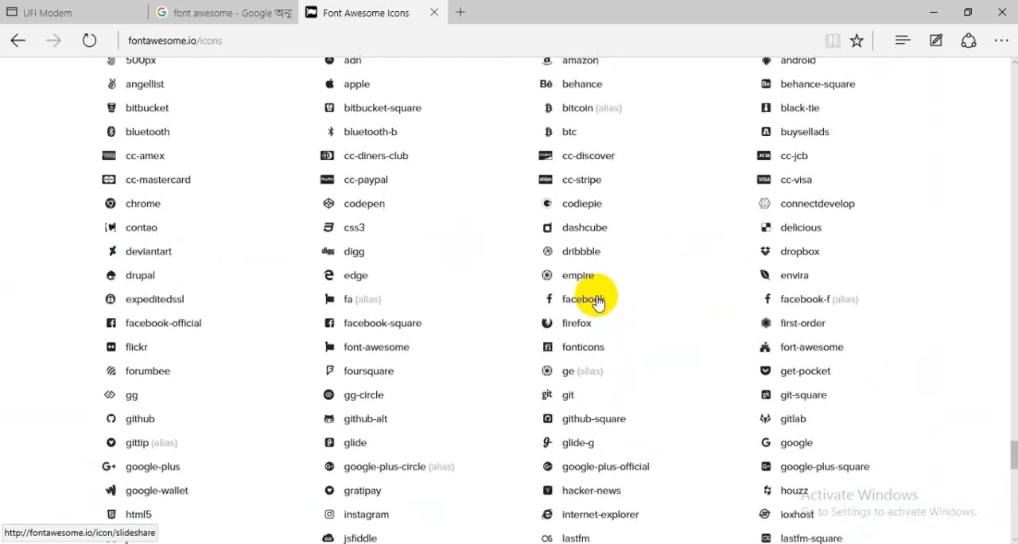
scroll(674, 309, "down", 1)
scroll(675, 309, "up", 5)
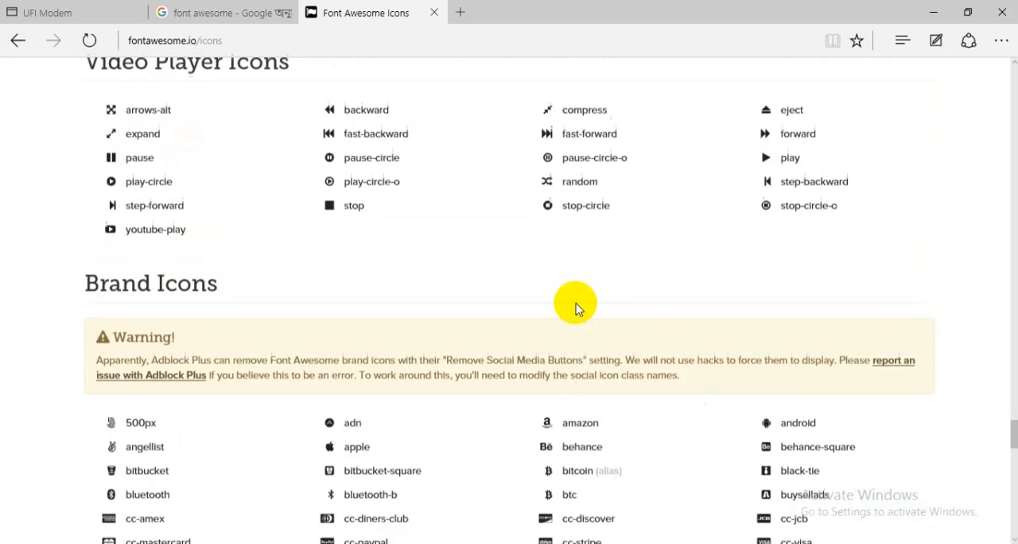
scroll(167, 325, "up", 6)
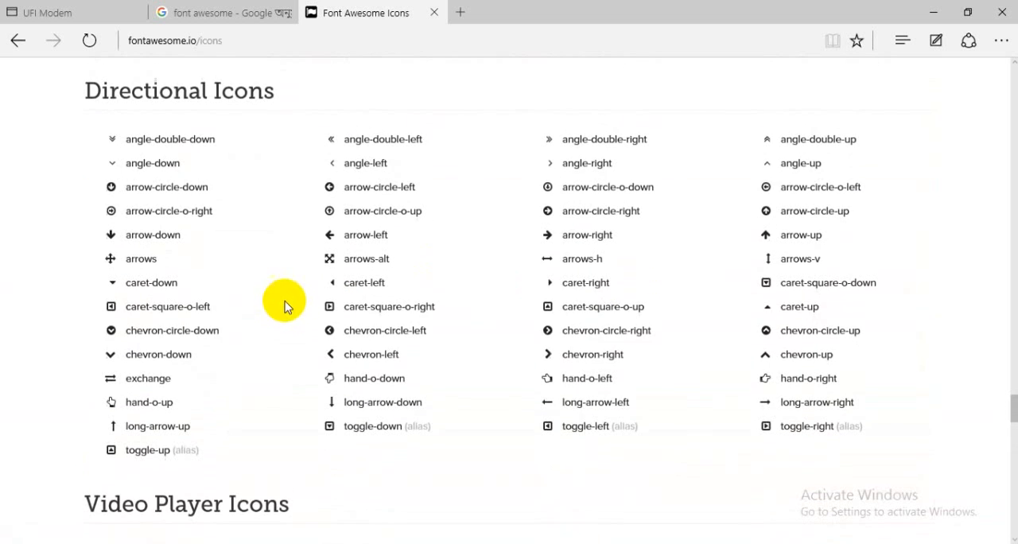
scroll(576, 338, "up", 2)
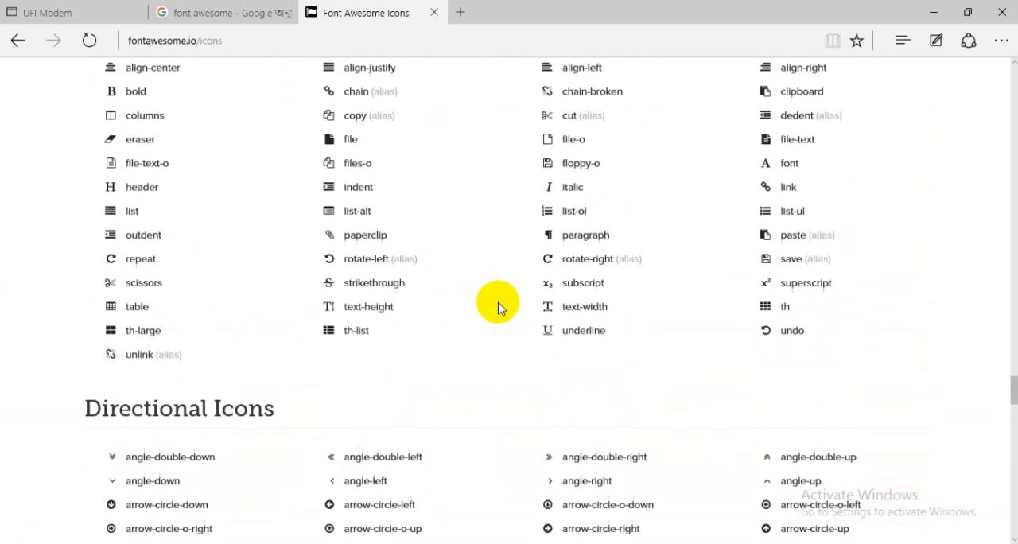
scroll(343, 288, "up", 1)
scroll(325, 282, "up", 7)
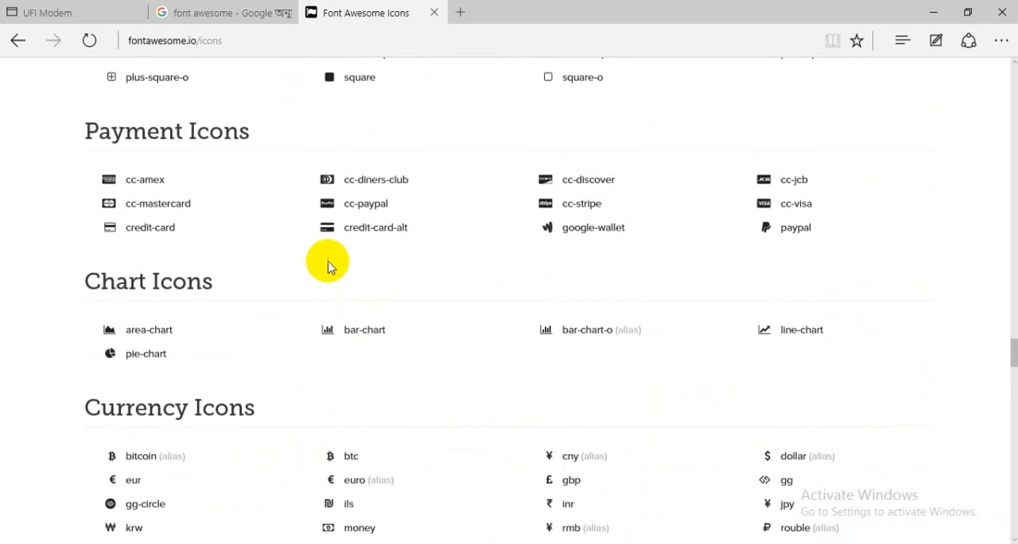
scroll(328, 267, "up", 3)
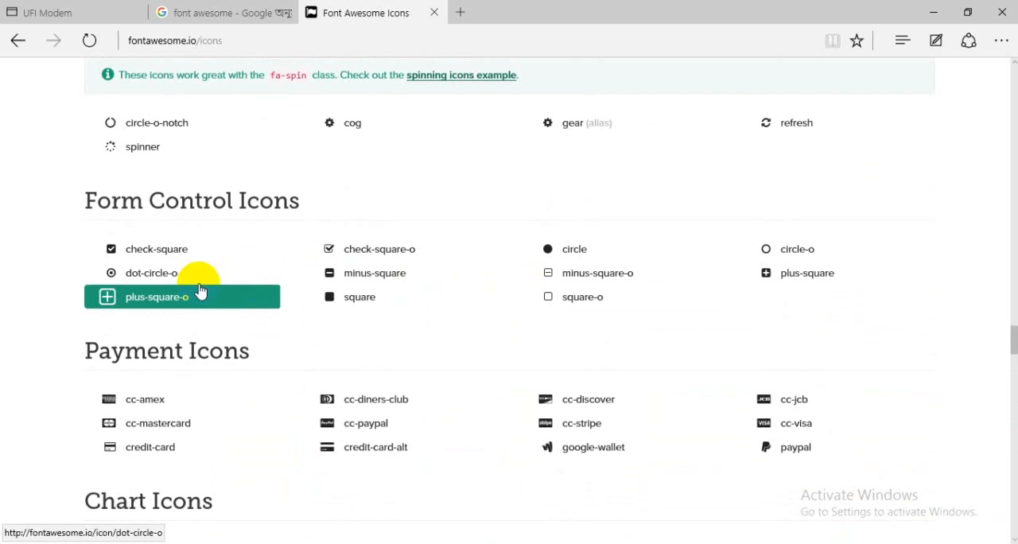
scroll(199, 291, "up", 7)
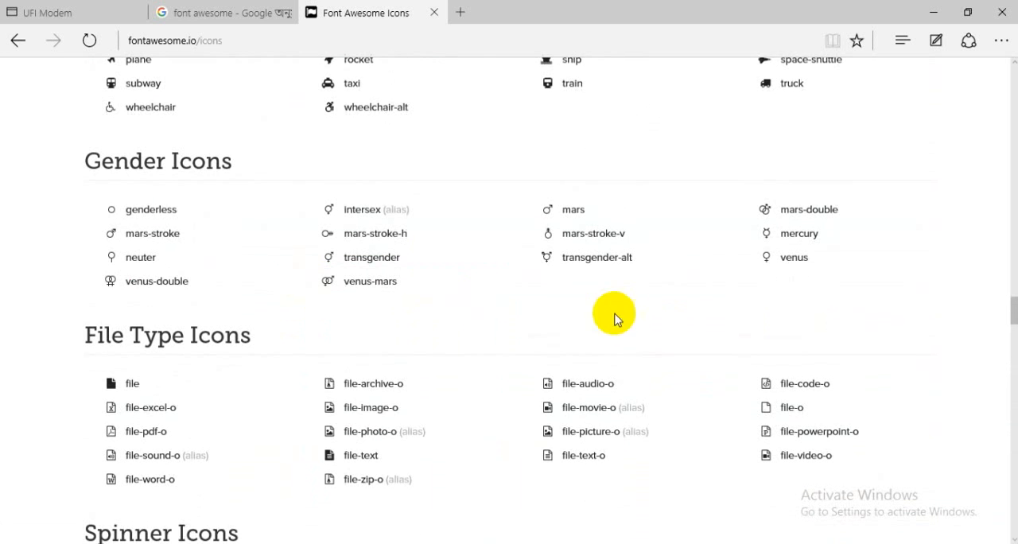
scroll(160, 316, "up", 6)
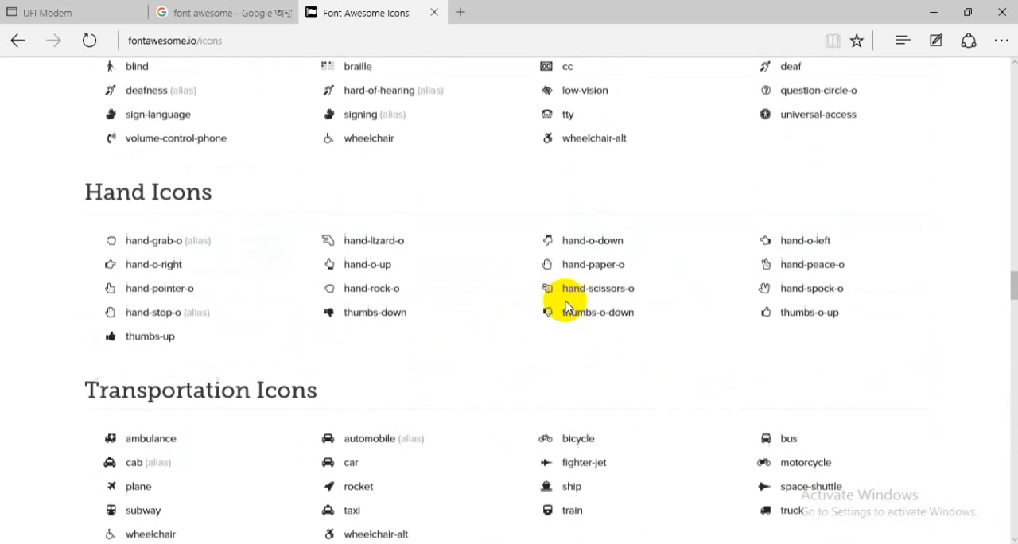
scroll(277, 321, "up", 6)
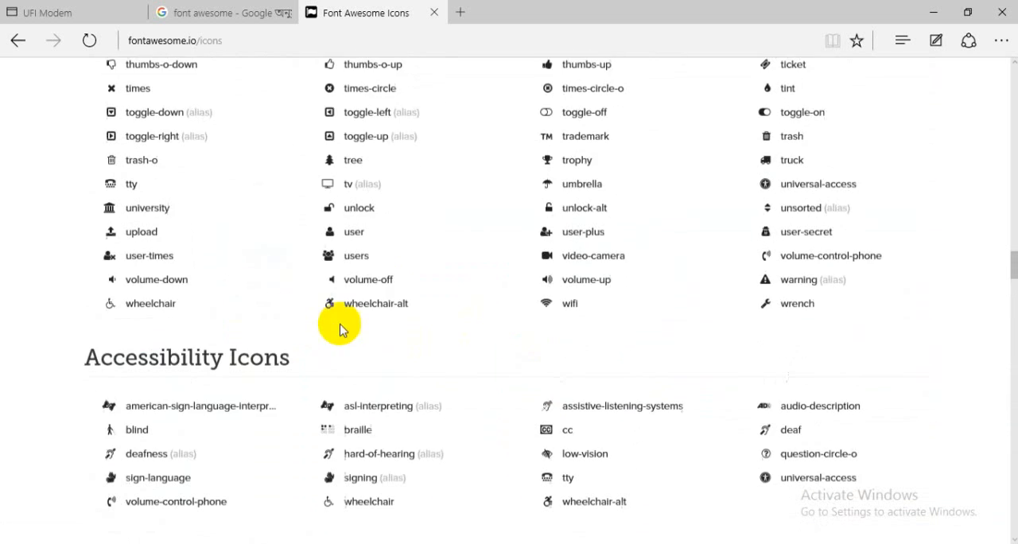
scroll(652, 306, "up", 2)
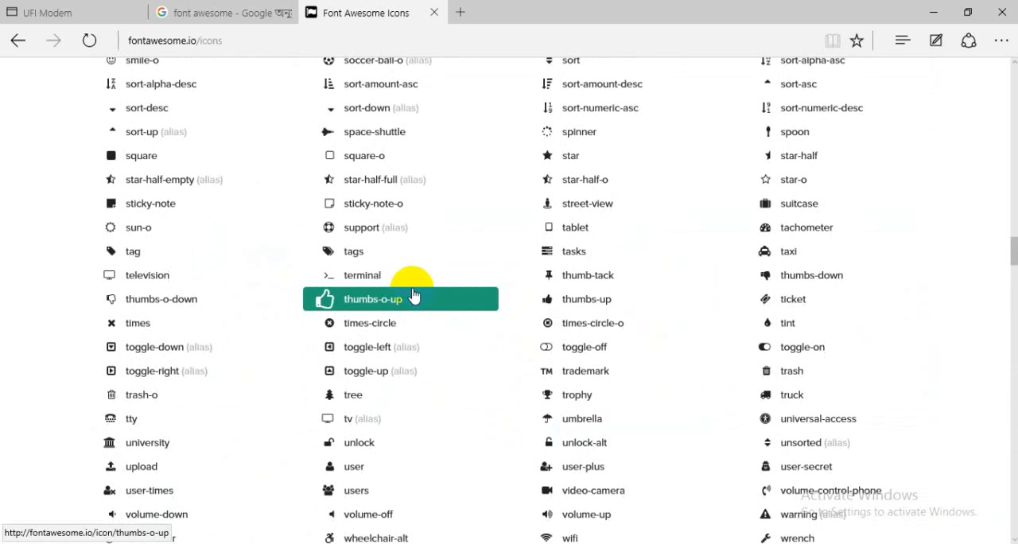
scroll(318, 277, "up", 4)
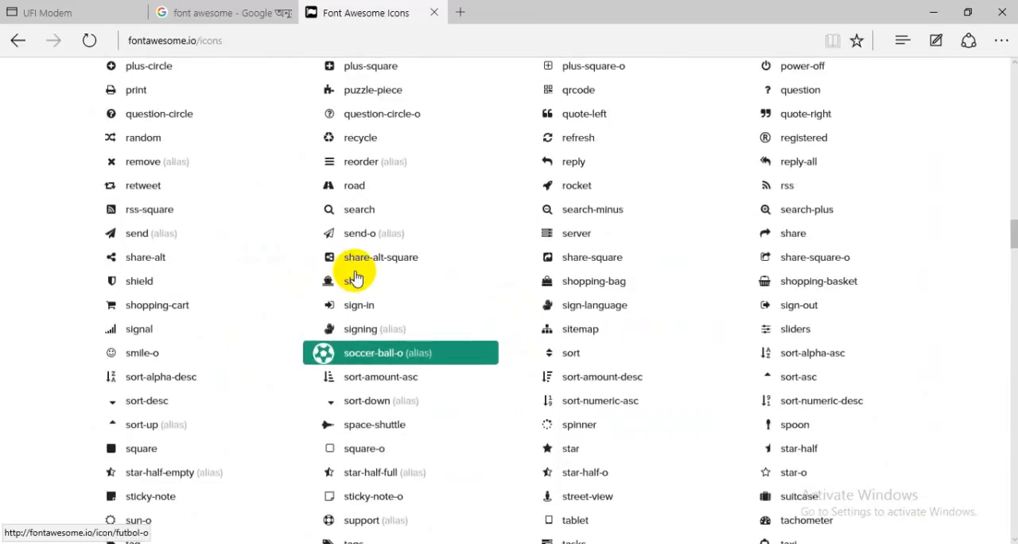
scroll(355, 277, "up", 3)
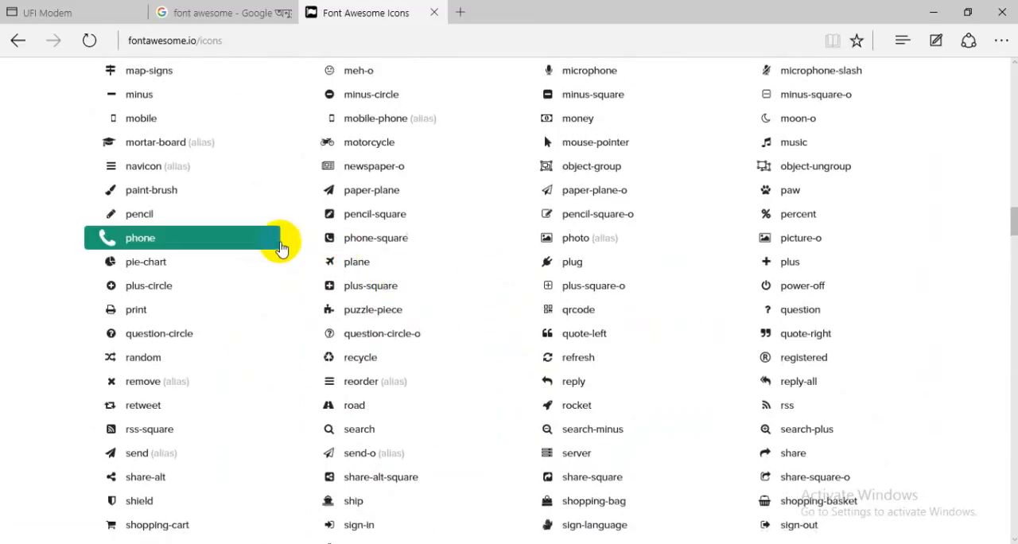
Try to select and copy the phone icon from the web application icons.
right_click(94, 241)
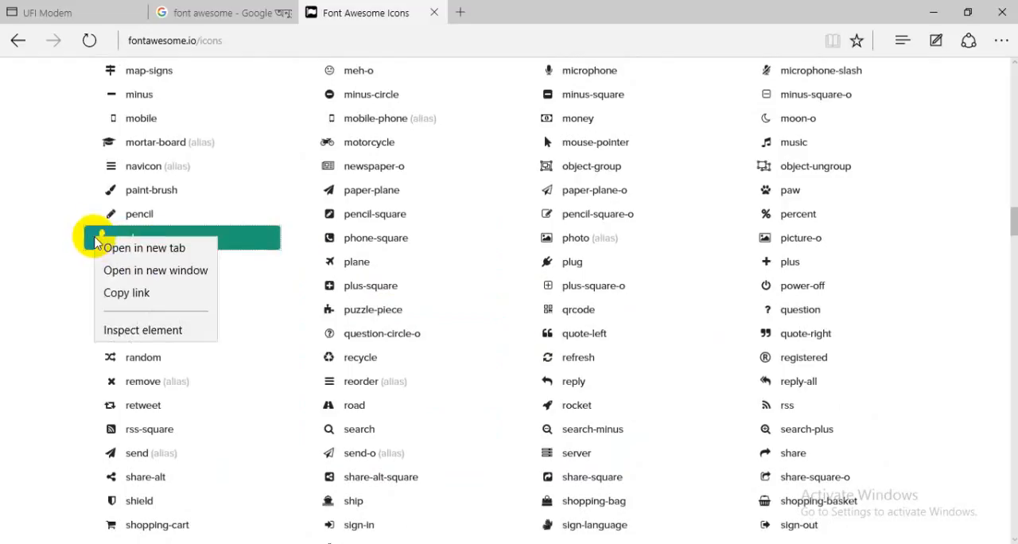
left_click(92, 241)
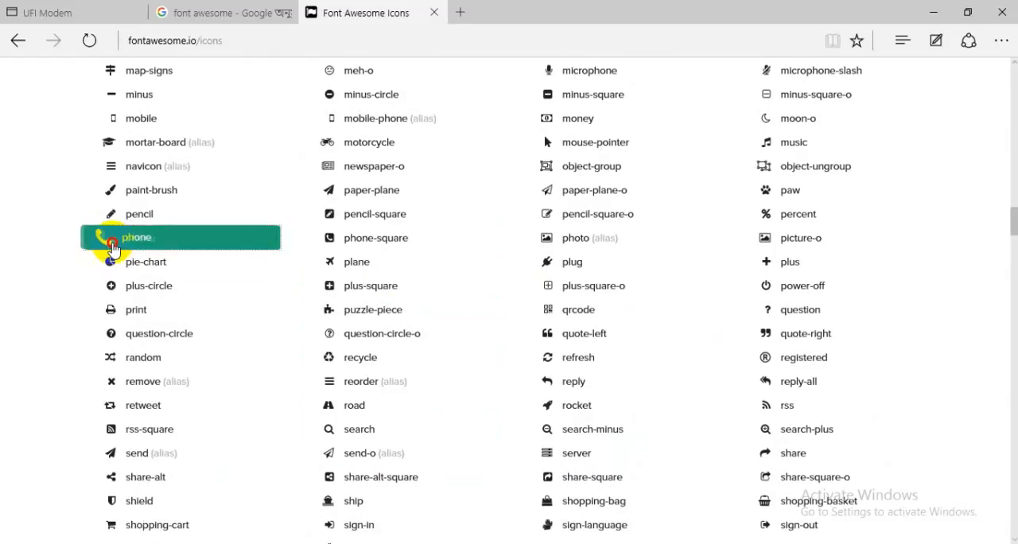
left_click_drag(117, 249, 63, 274)
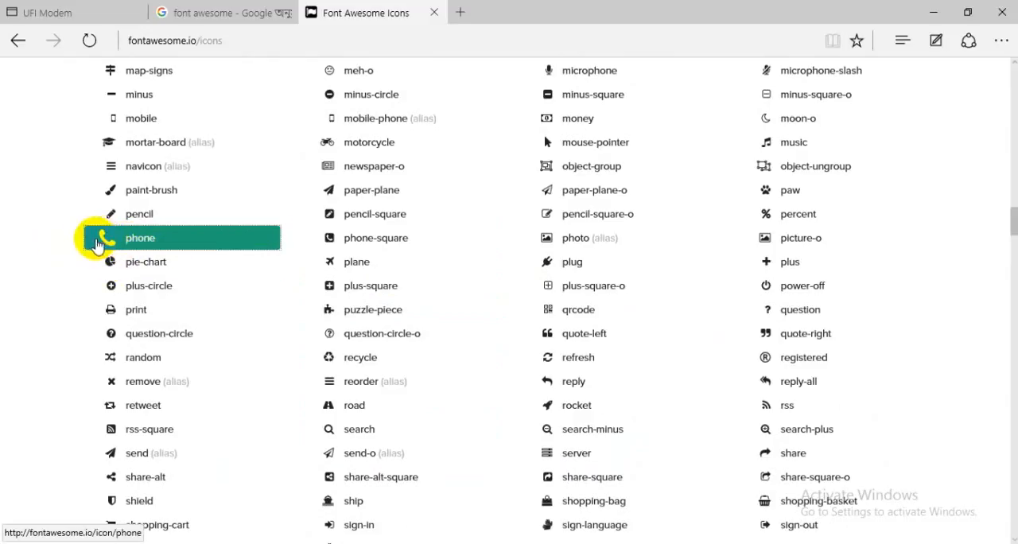
left_click_drag(97, 244, 150, 247)
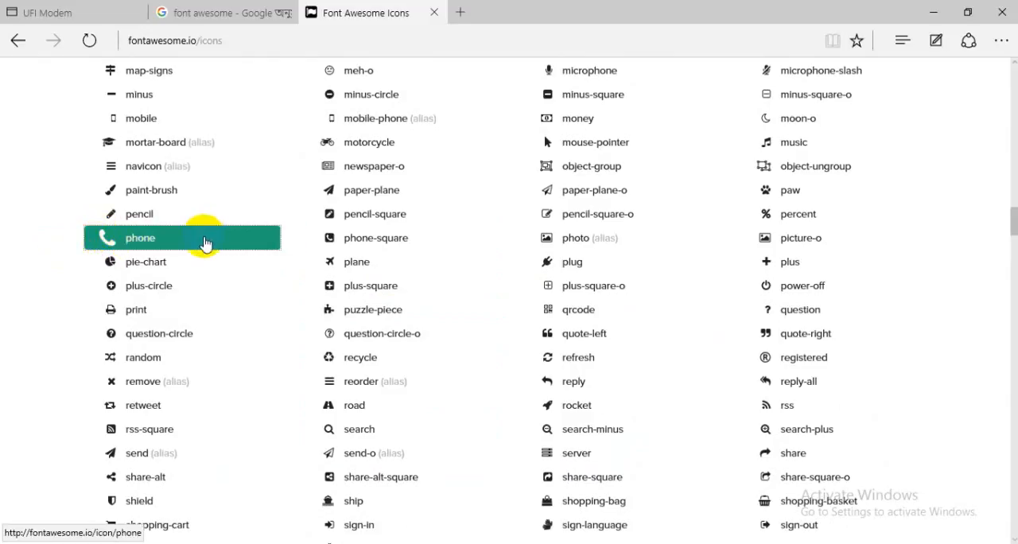
right_click(109, 243)
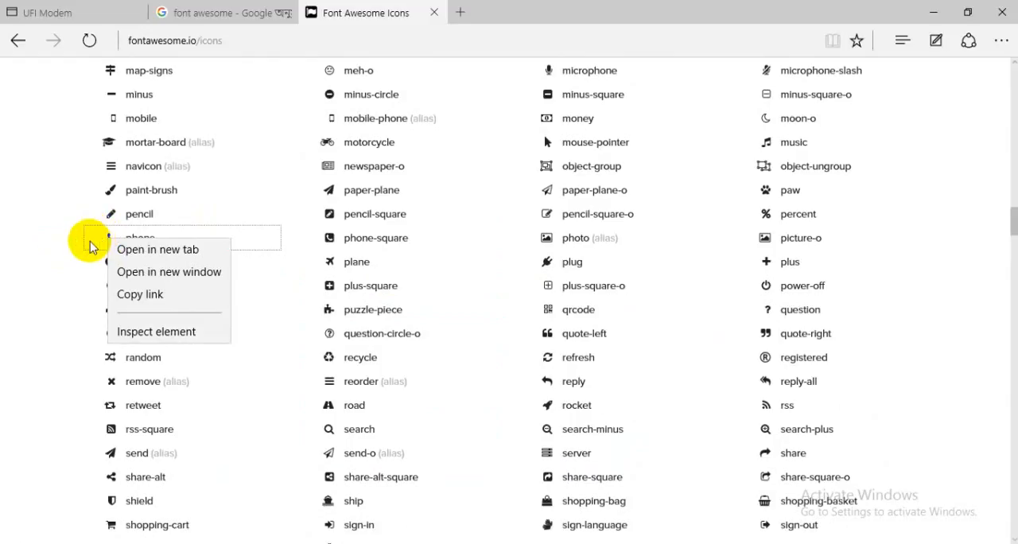
left_click(85, 241)
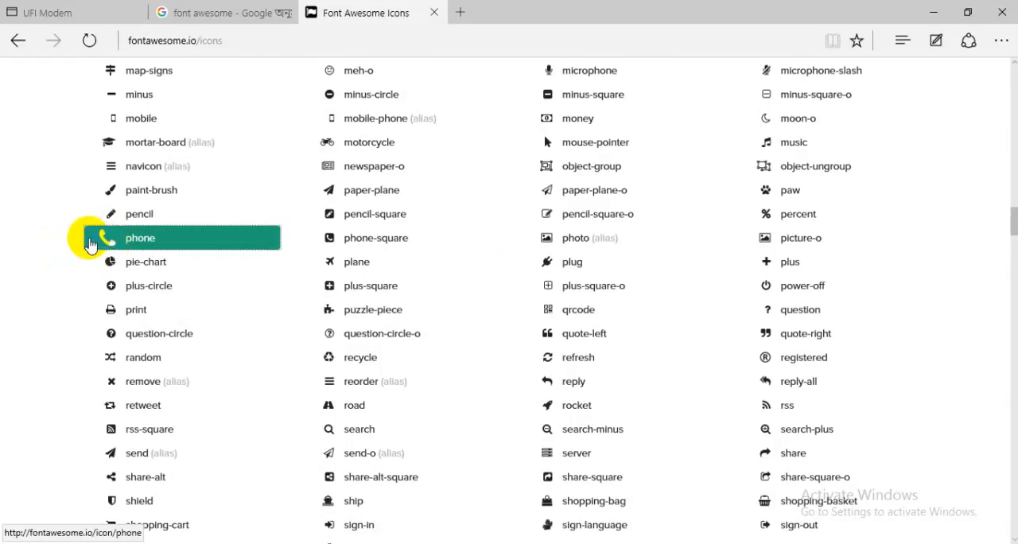
left_click(102, 248)
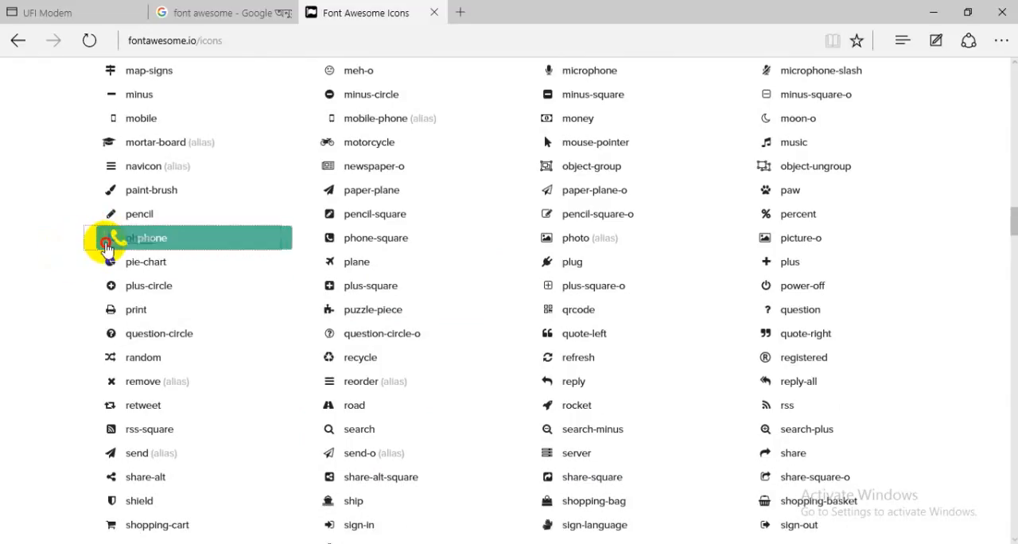
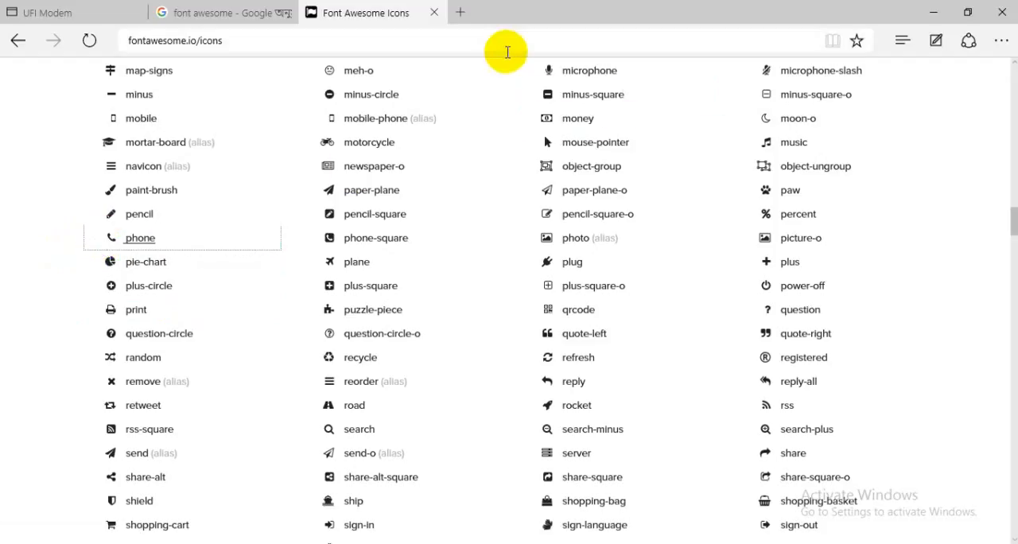
Switch back to Photoshop and left-align the new text layer on the orange area.
left_click(460, 12)
left_click(359, 11)
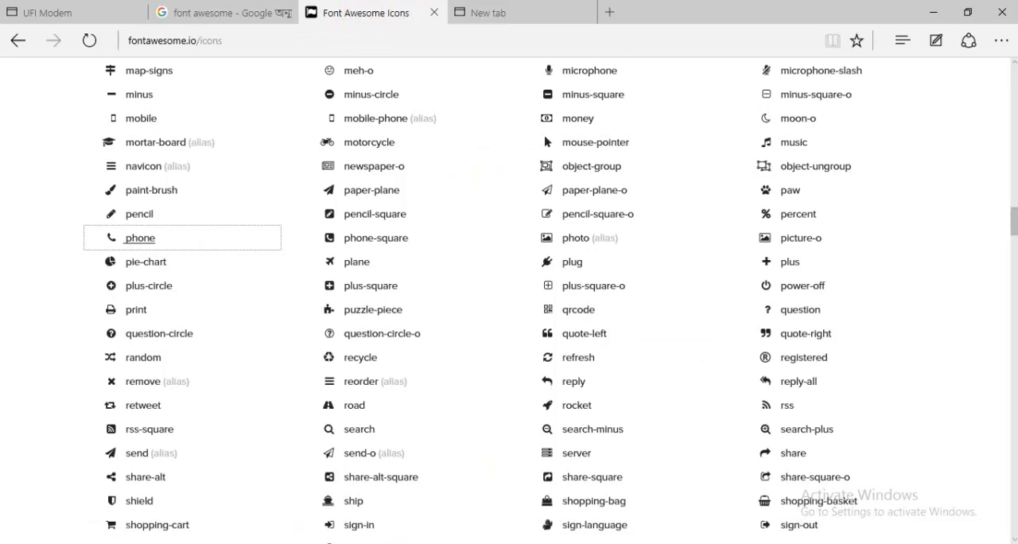
left_click(261, 542)
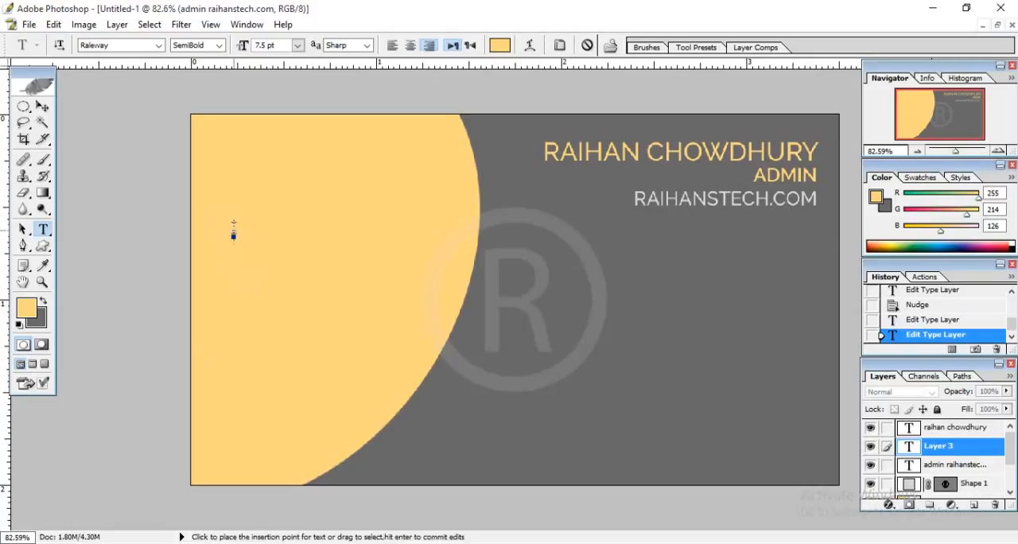
left_click(390, 48)
Enter the phone number's first two digits and set their text color to dark gray, hex 696969.
left_click(500, 45)
left_click(522, 145)
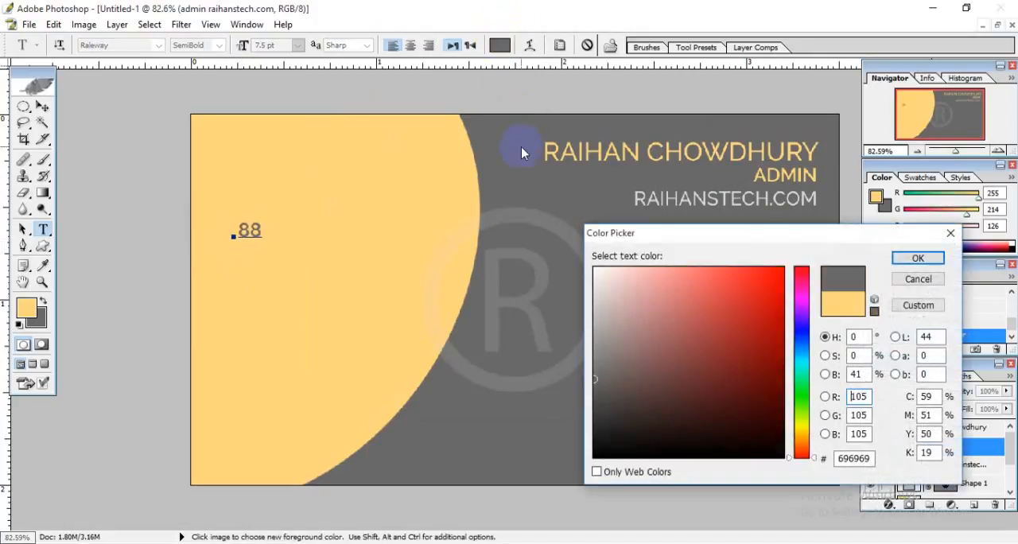
left_click(920, 259)
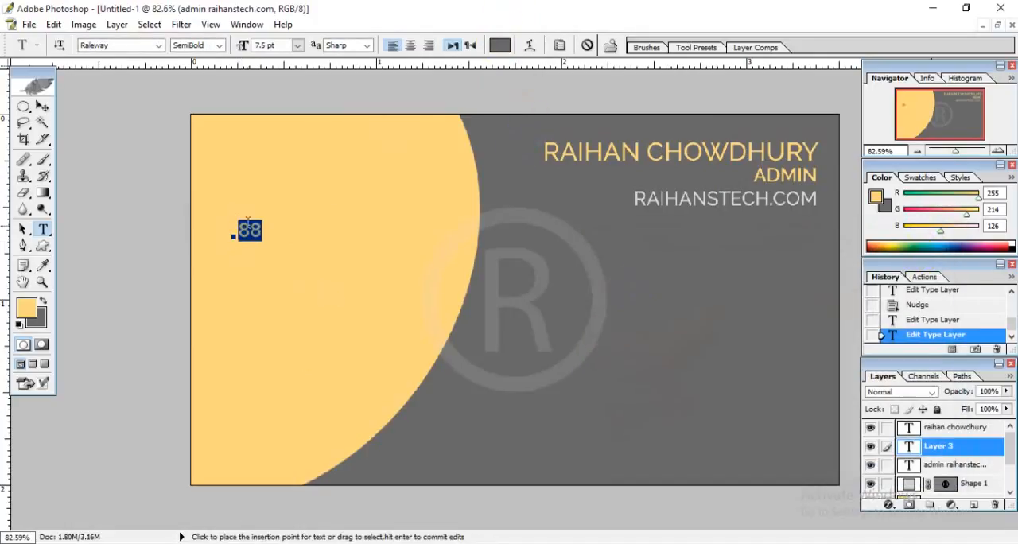
Complete the phone number in the text layer on the orange area, correcting its last digit.
left_click(257, 224)
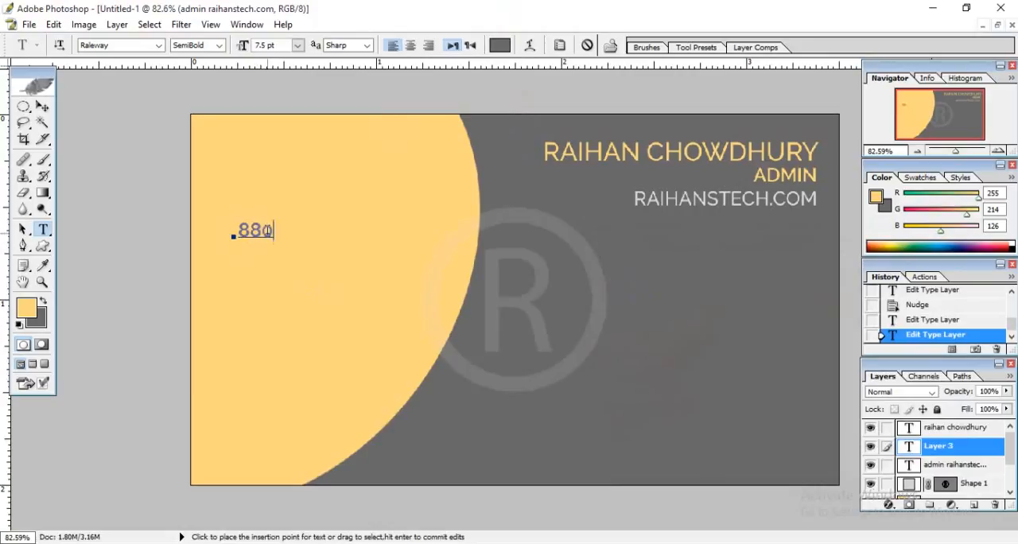
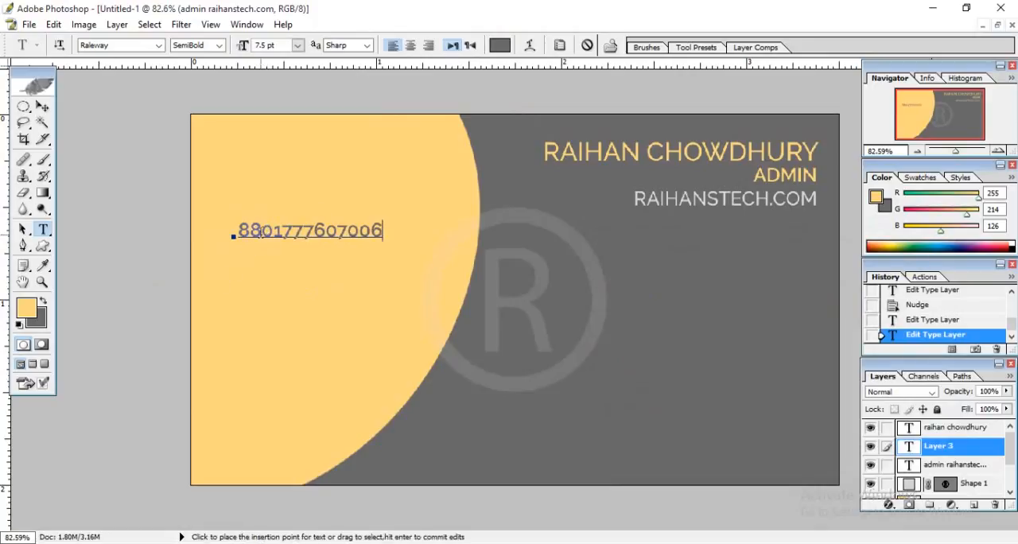
left_click(382, 233)
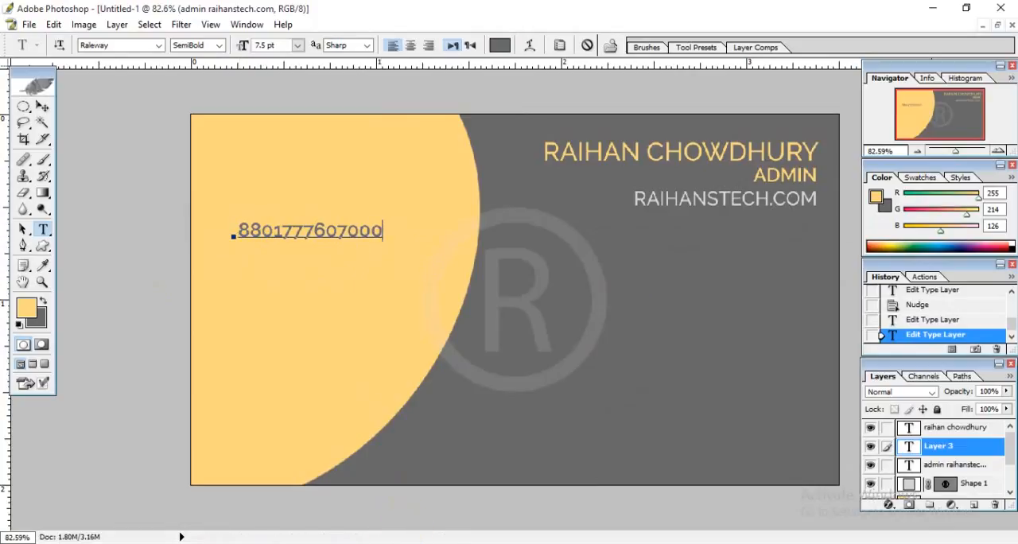
left_click(433, 543)
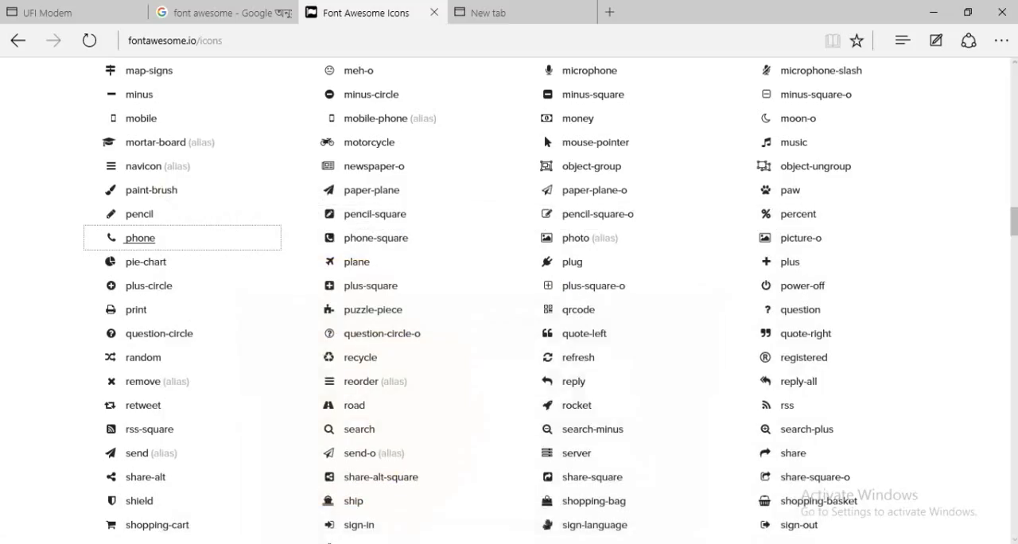
left_click(423, 543)
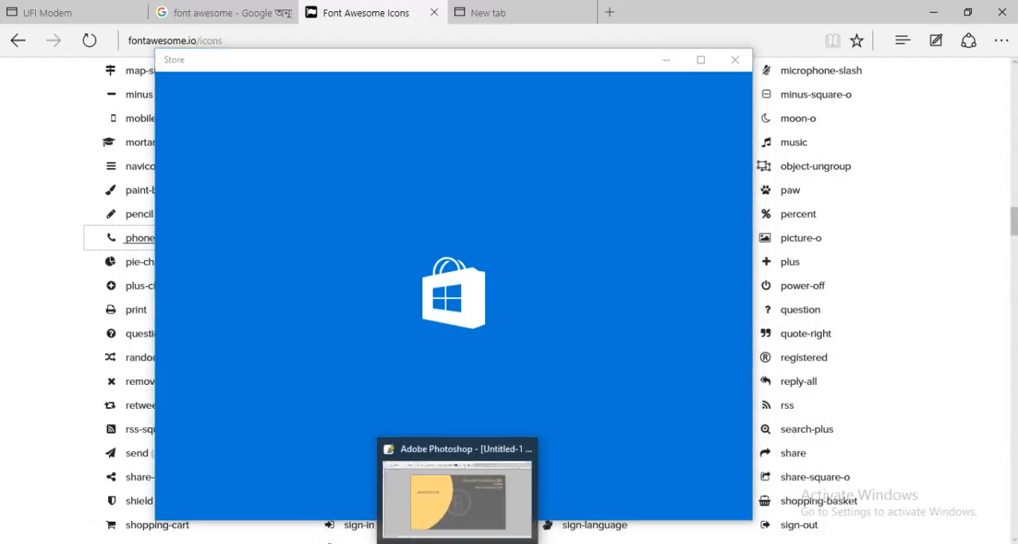
left_click(458, 543)
left_click(16, 543)
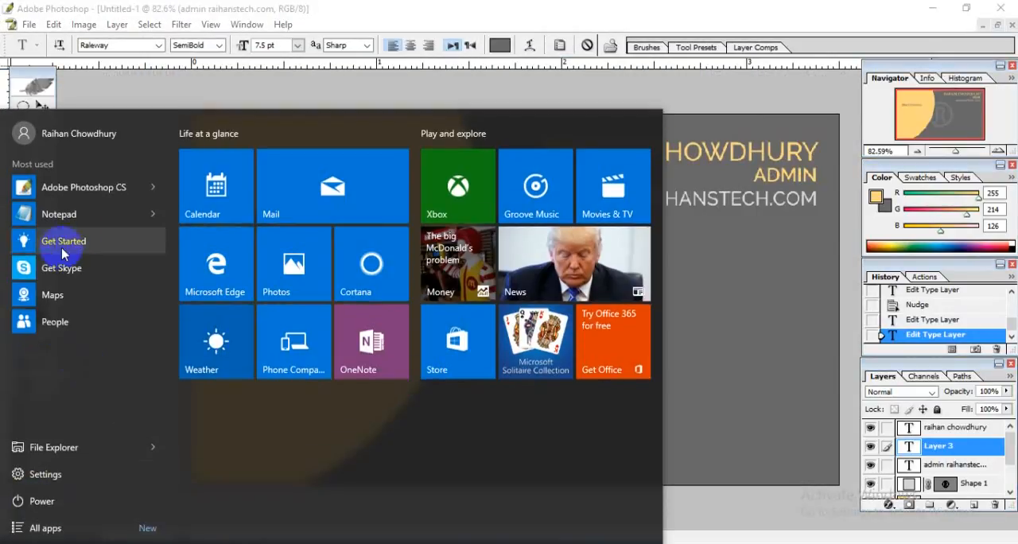
left_click(502, 7)
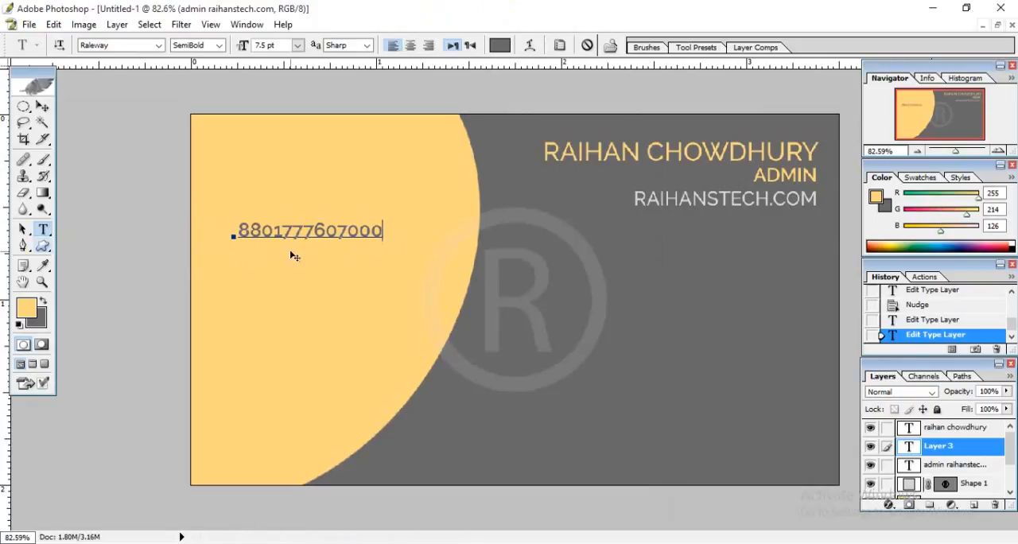
Duplicate the phone number text layer and clear the text of the copy.
left_click(985, 462)
left_click_drag(981, 499, 974, 504)
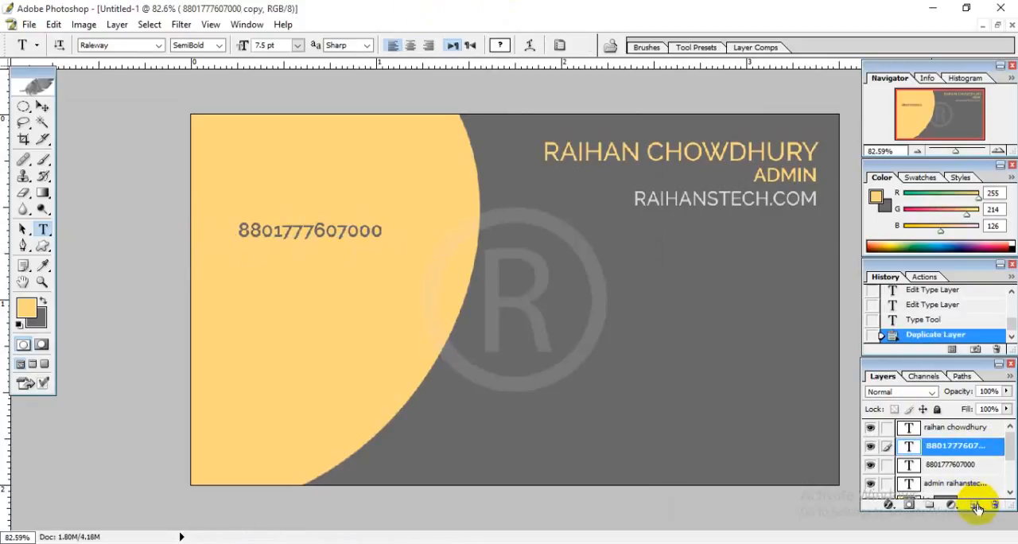
double_click(277, 232)
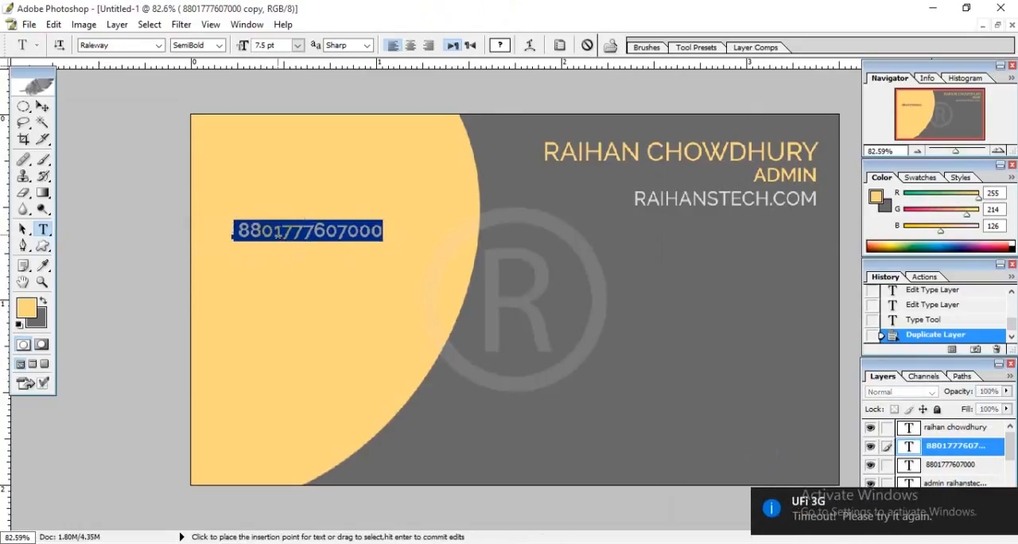
key("Left")
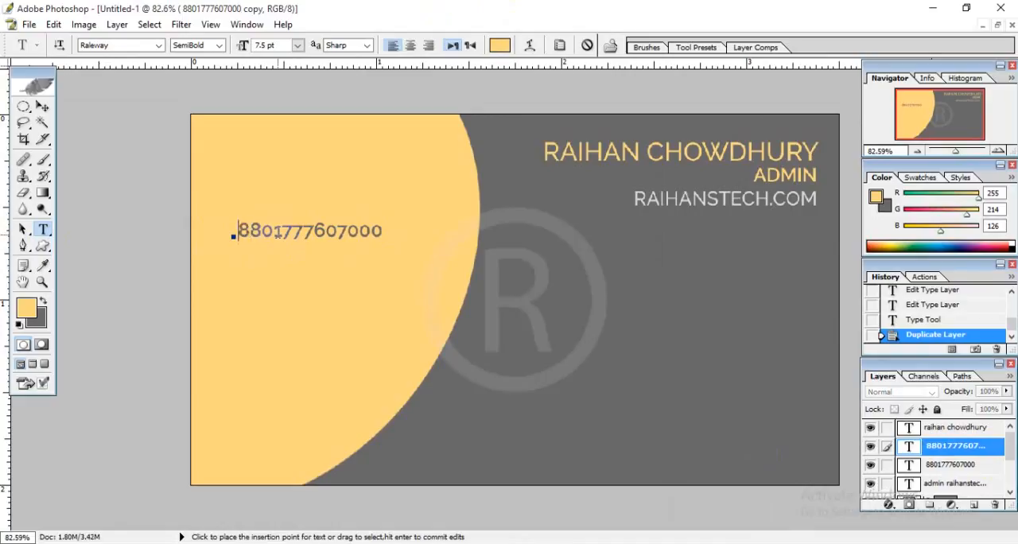
key("shift+Right")
key("shift+Right")
key("shift+Right")
key("shift+Right")
key("shift+Right")
key("shift+Right")
key("shift+Right")
key("shift+Right")
key("shift+Left")
key("shift+Left")
key("shift+Left")
key("shift+Left")
key("shift+Left")
key("shift+Left")
key("shift+Left")
key("shift+Left")
key("shift+Right")
key("shift+Right")
key("shift+Right")
key("shift+Right")
key("shift+Right")
key("shift+Right")
key("shift+Right")
key("shift+Right")
key("shift+Right")
key("shift+Right")
key("shift+Right")
key("shift+Right")
key("shift+Right")
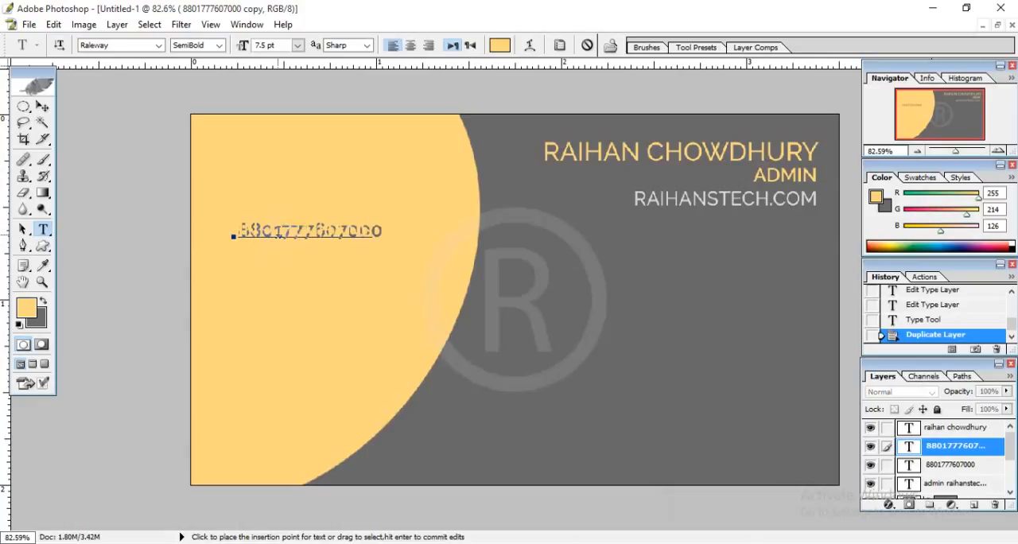
type("ech.co")
key("shift+Left")
key("shift+Left")
key("shift+Left")
key("shift+Left")
key("shift+Left")
key("shift+Left")
key("shift+Left")
key("shift+Left")
key("shift+Left")
key("shift+Left")
key("shift+Left")
key("shift+Left")
key("shift+Left")
key("shift+Left")
key("shift+Left")
key("shift+Left")
key("shift+Left")
key("shift+Left")
key("shift+Left")
key("shift+Left")
Set the copied layer's text color to dark gray, hex 696969, and move its text line below the phone number.
left_click(500, 45)
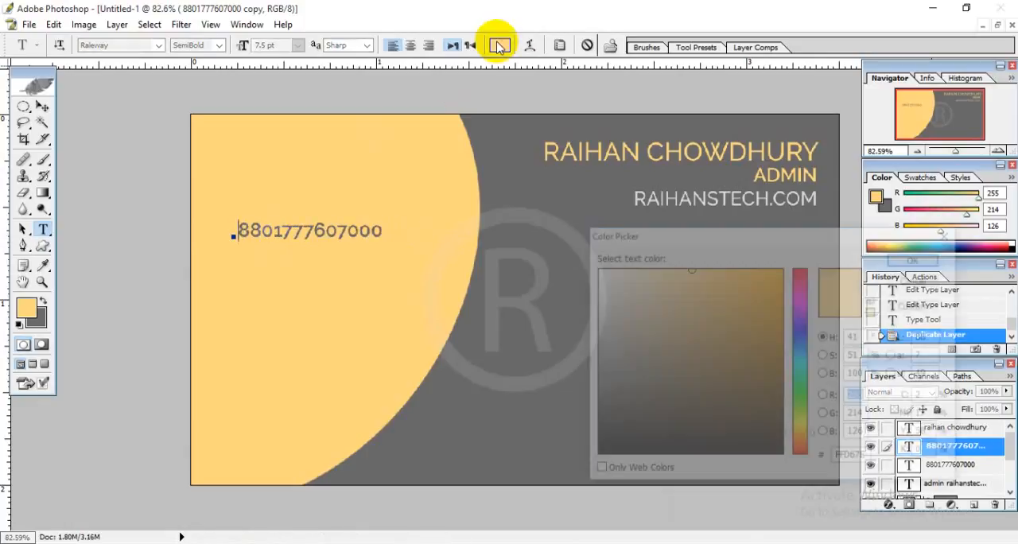
left_click(525, 406)
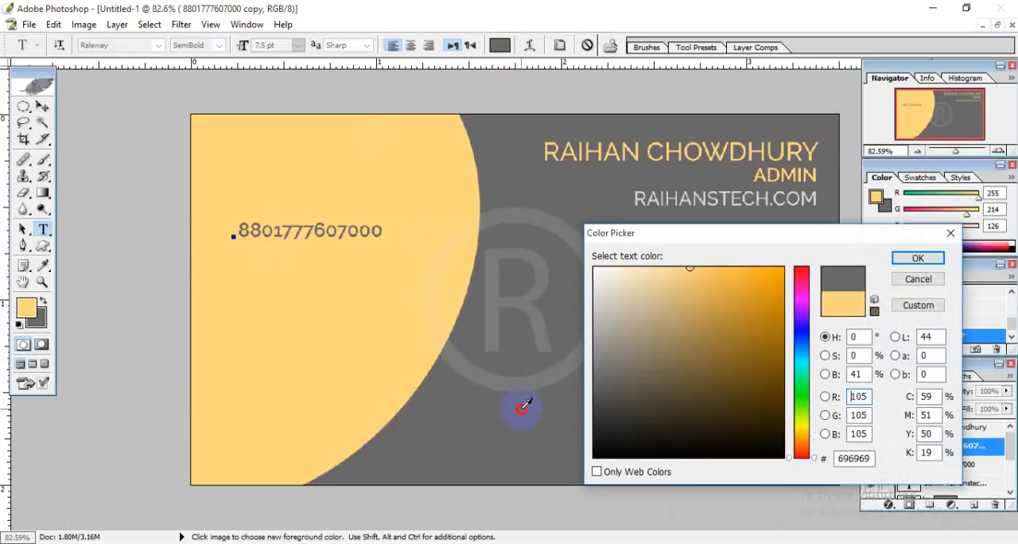
left_click(902, 262)
left_click_drag(271, 310, 272, 356)
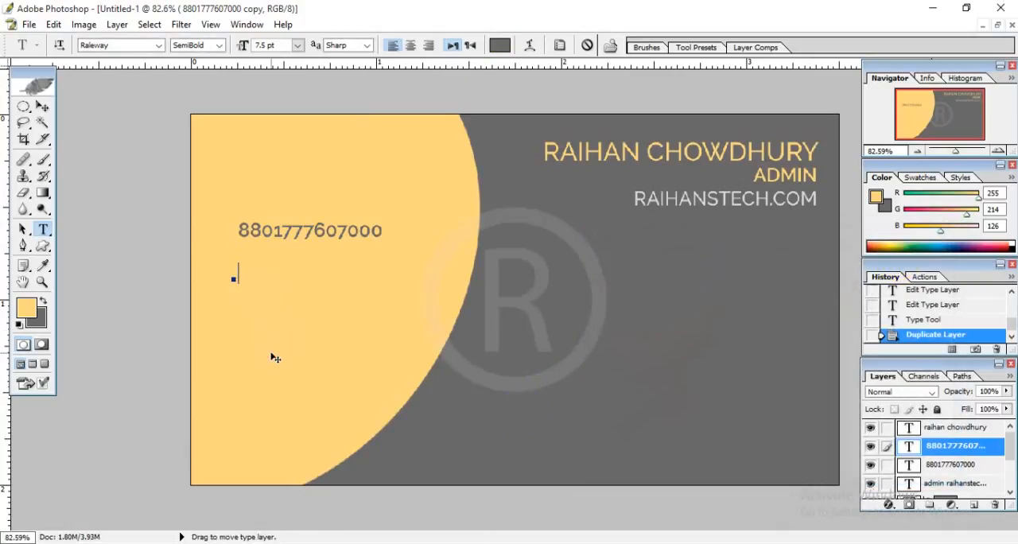
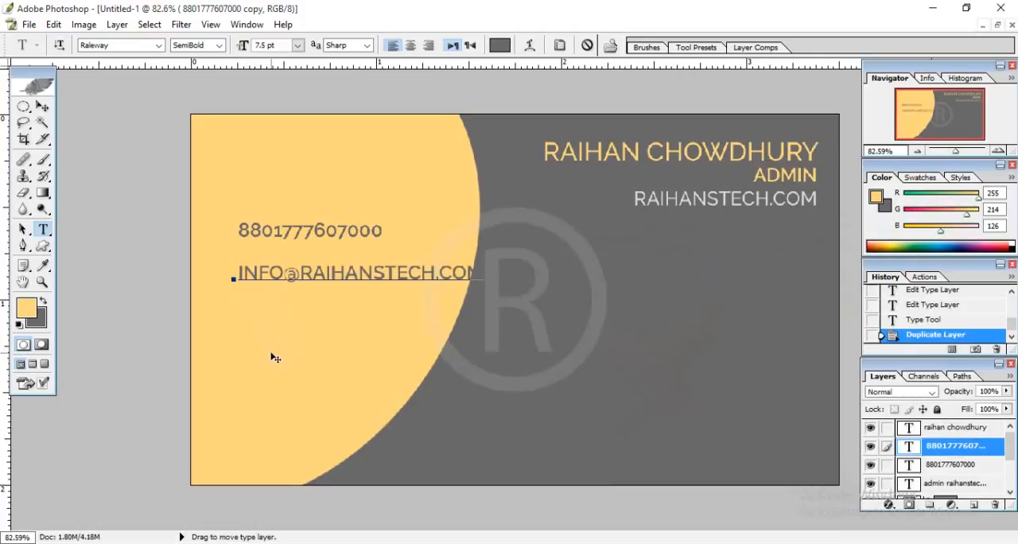
Set the font size of the whole e-mail address line to 6.5 pt.
triple_click(234, 275)
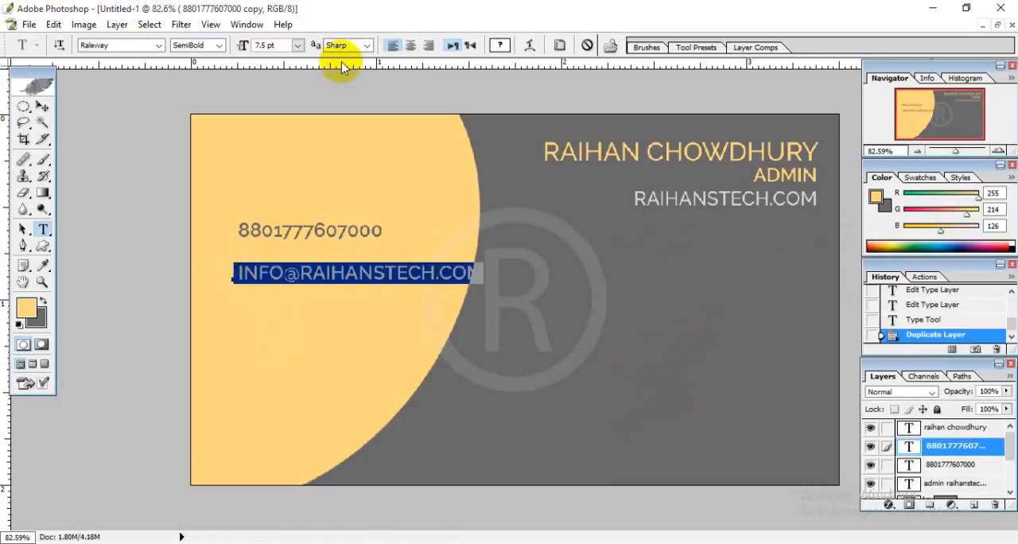
left_click(274, 44)
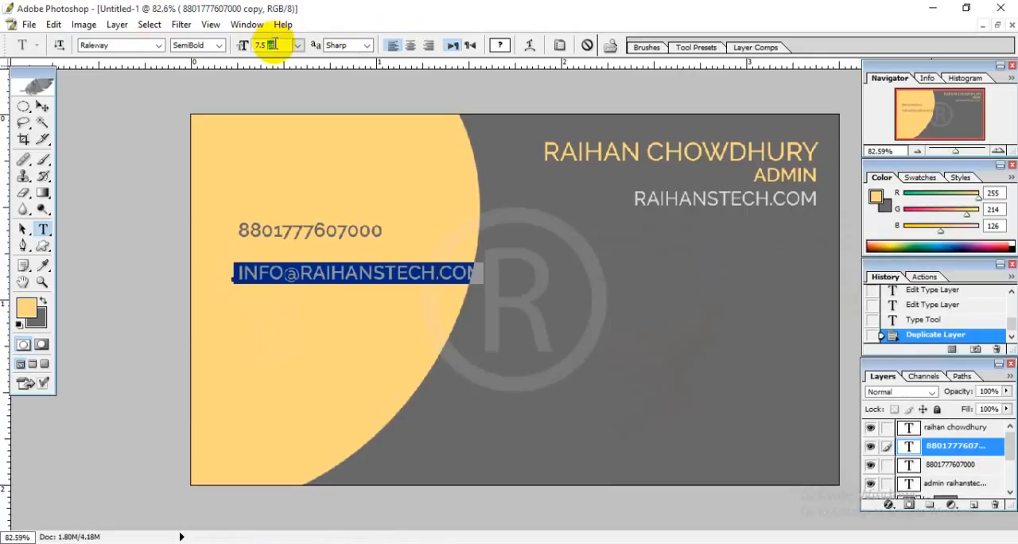
double_click(265, 45)
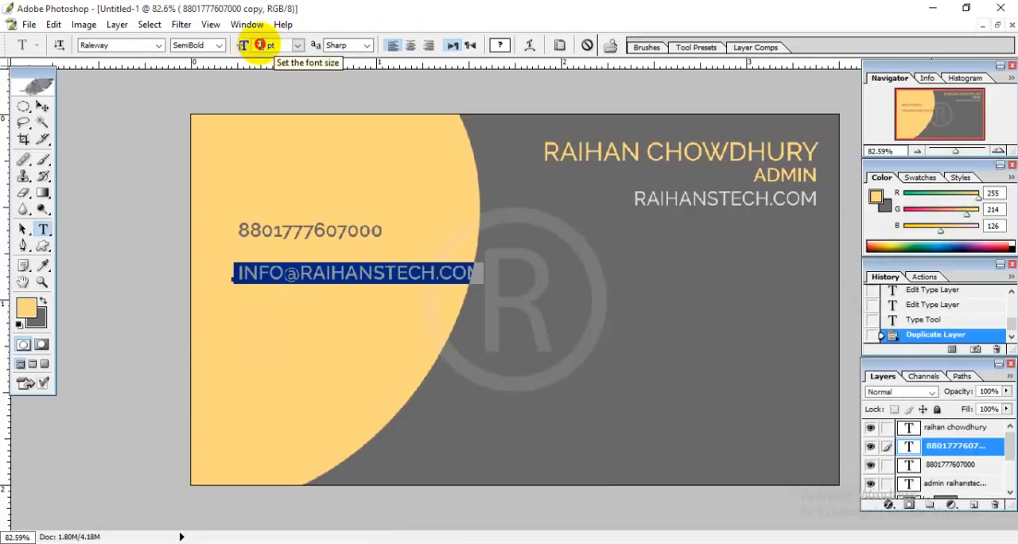
type("6.5")
key("Return")
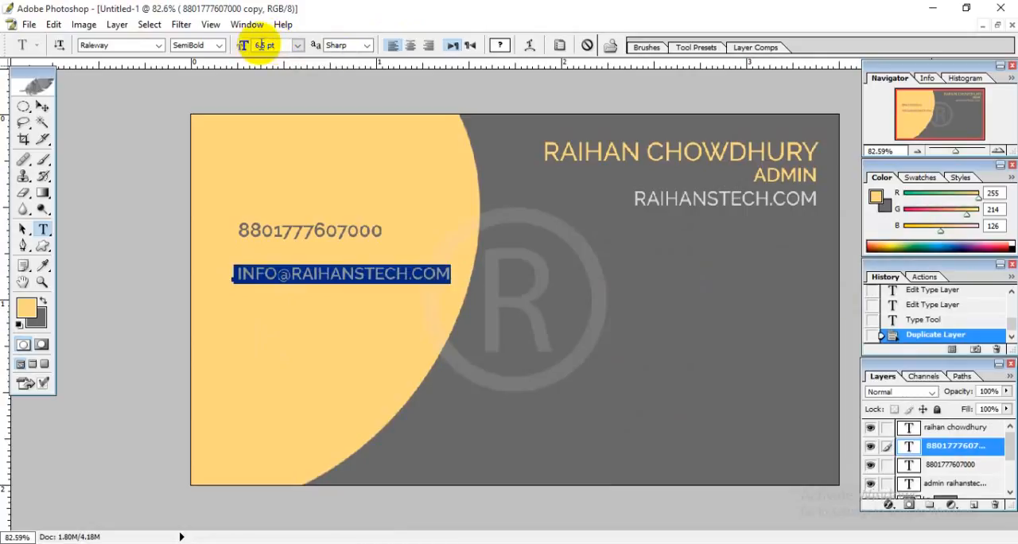
left_click(319, 274)
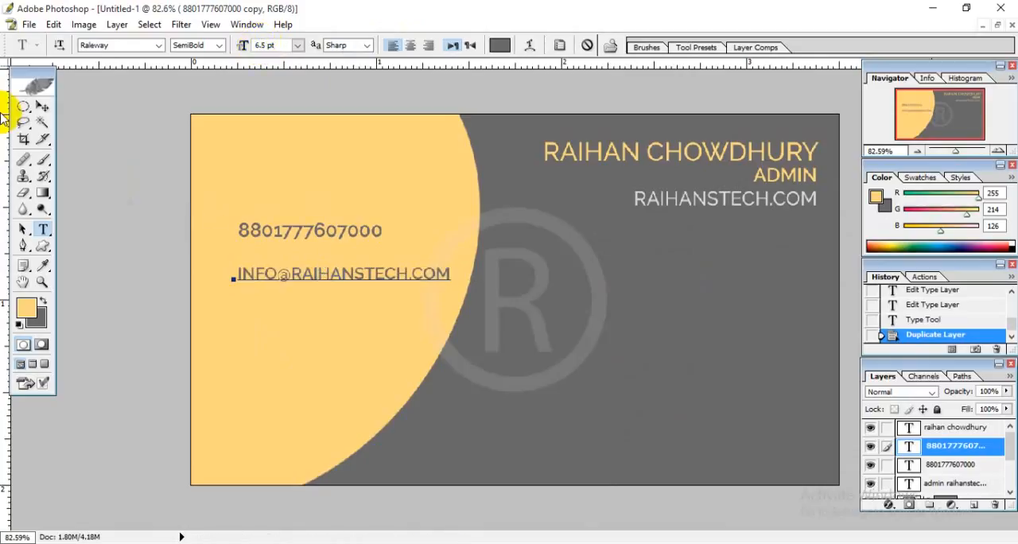
Commit the e-mail text, select the whole phone number and set its font size to 6.5 pt.
left_click(42, 109)
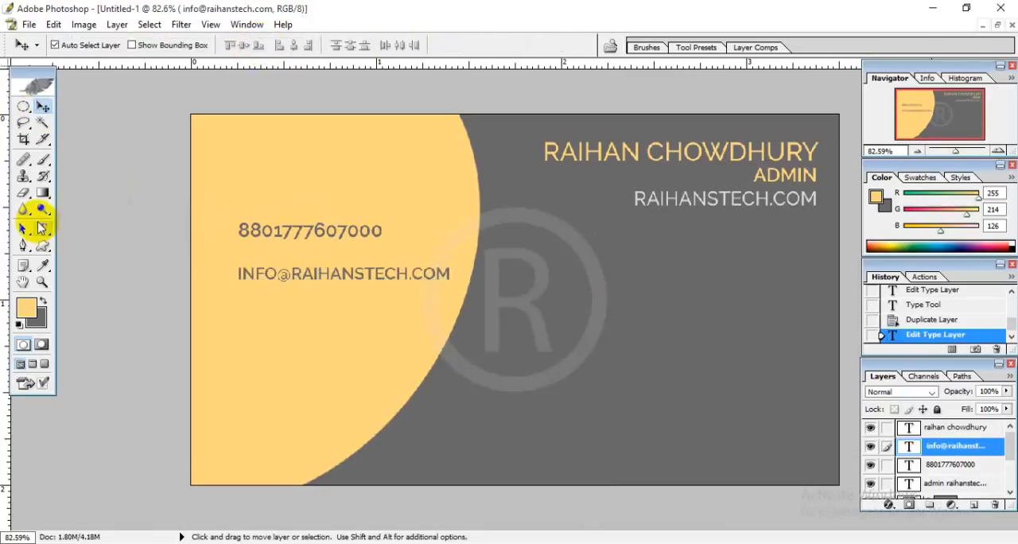
left_click(42, 228)
left_click(234, 230)
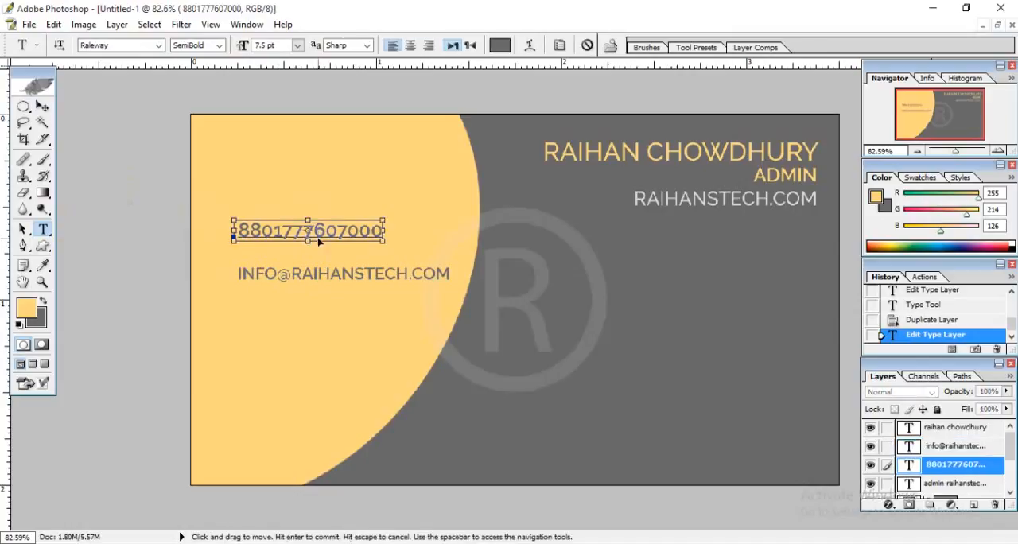
key("ctrl+a")
left_click(259, 45)
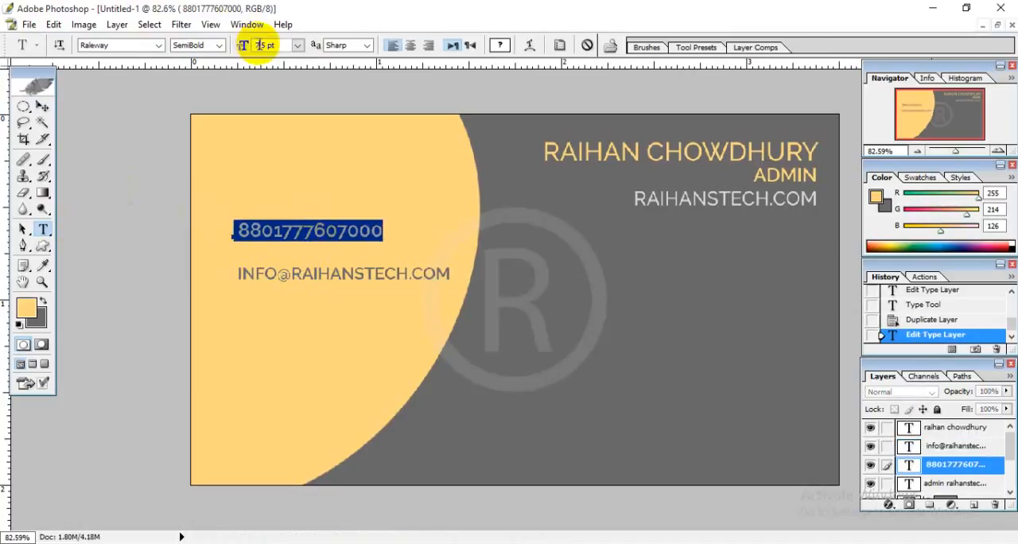
key("Down")
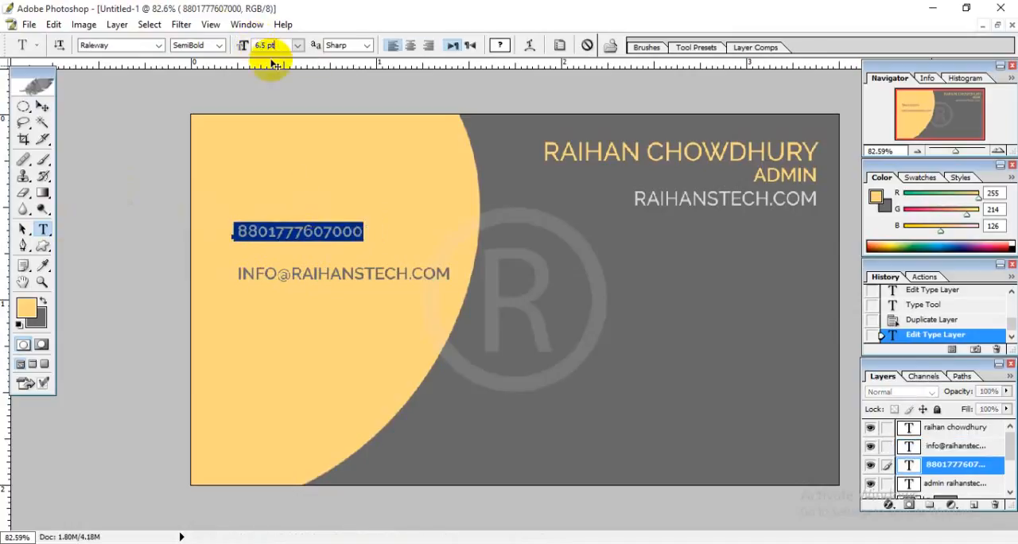
Commit the phone number edit, duplicate the e-mail text layer and move one e-mail line above the phone number.
left_click(321, 231)
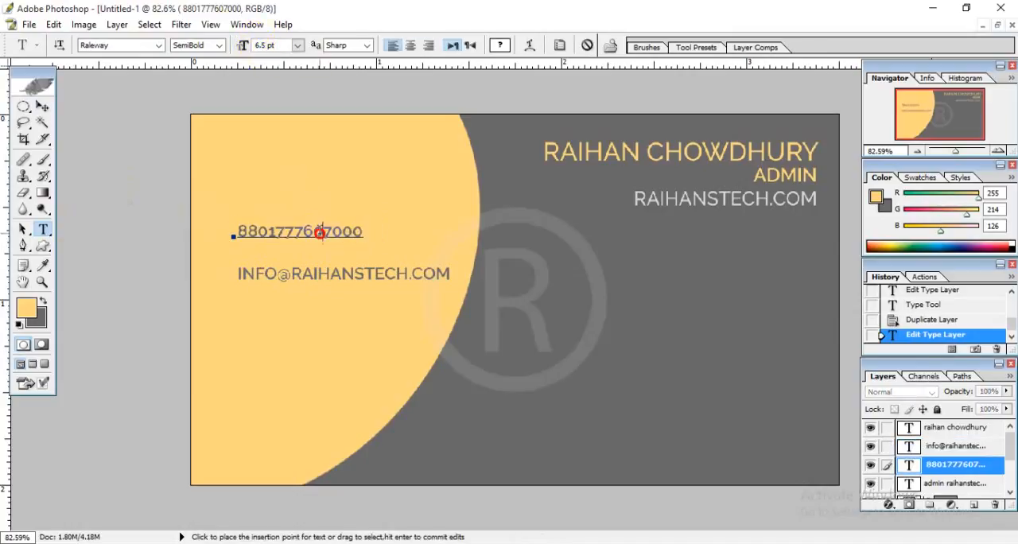
left_click(43, 109)
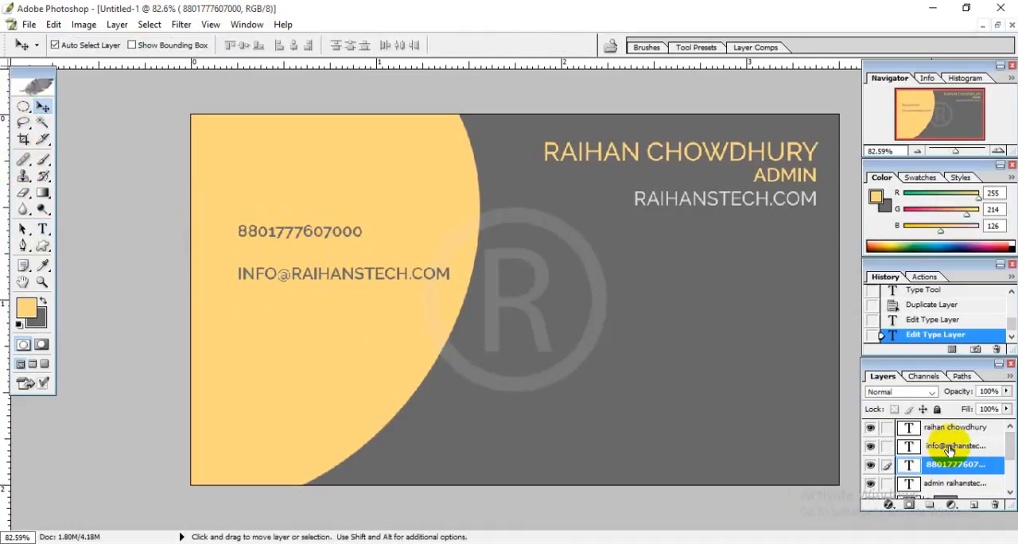
left_click_drag(951, 450, 974, 505)
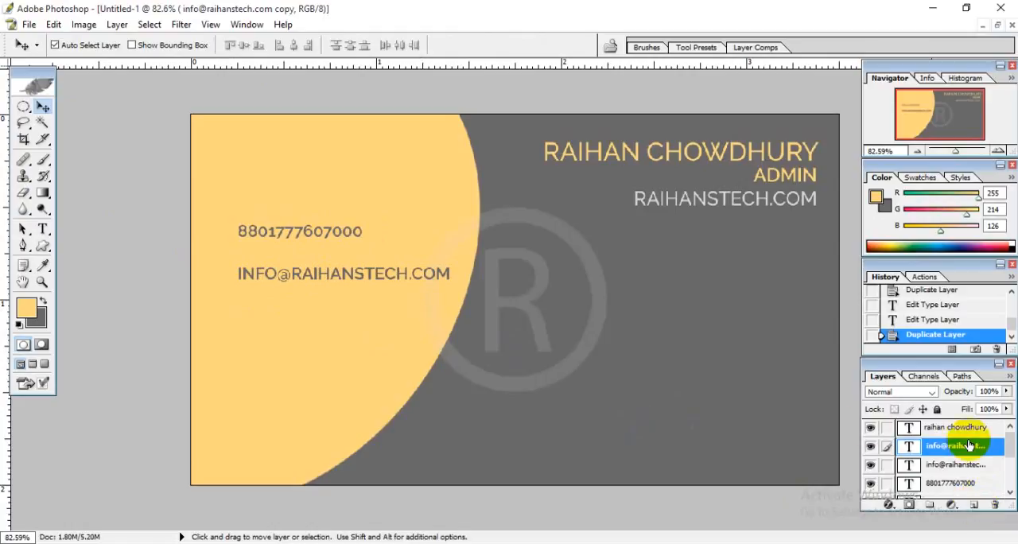
double_click(908, 468)
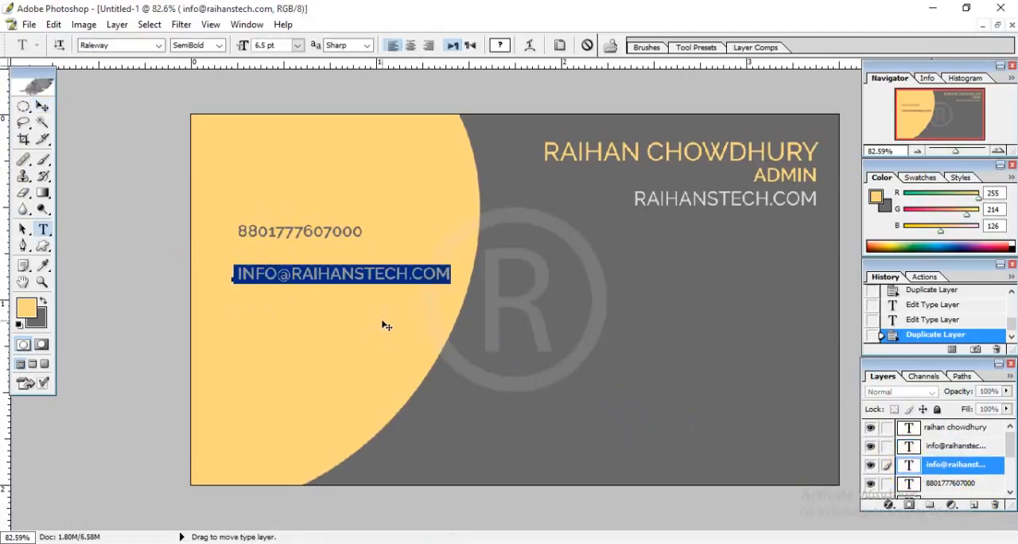
left_click_drag(292, 331, 284, 377)
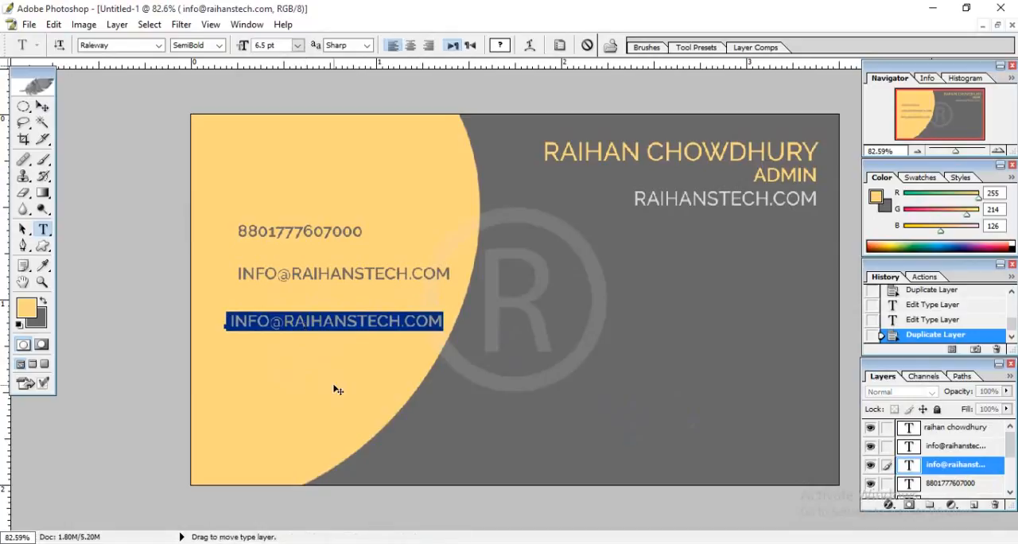
left_click_drag(338, 390, 348, 256)
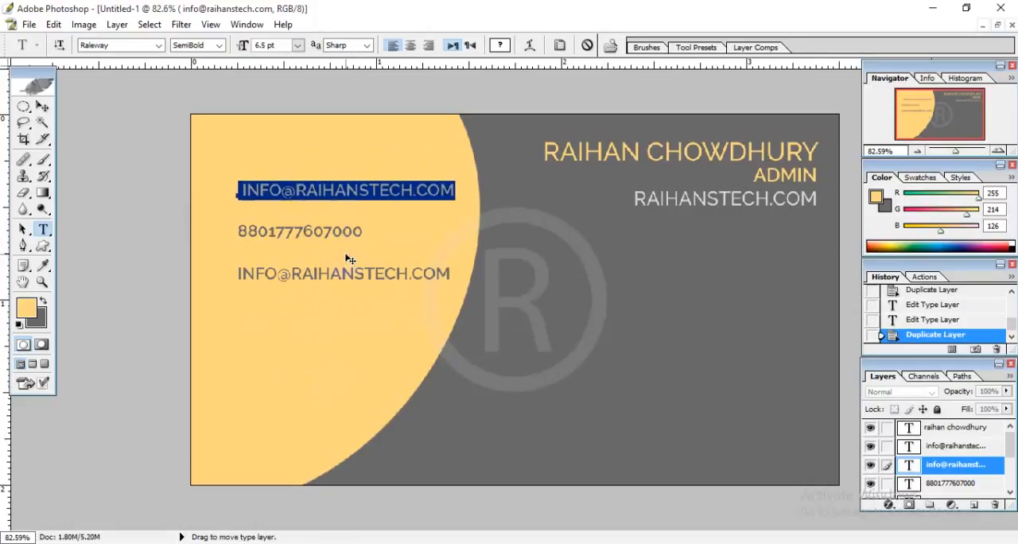
Clear the text of the line above the phone number and set its color to dark gray, hex 696969.
key("BackSpace")
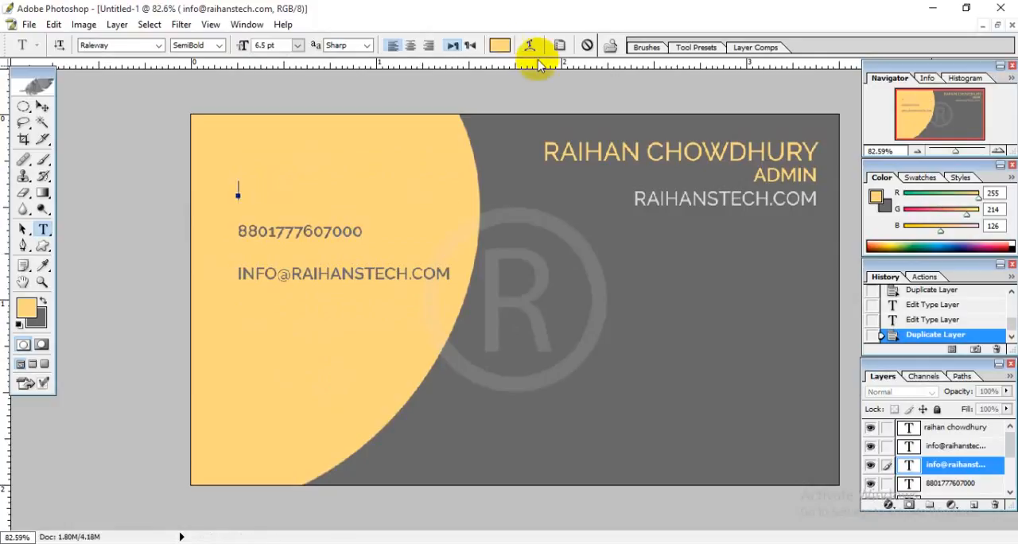
left_click(499, 46)
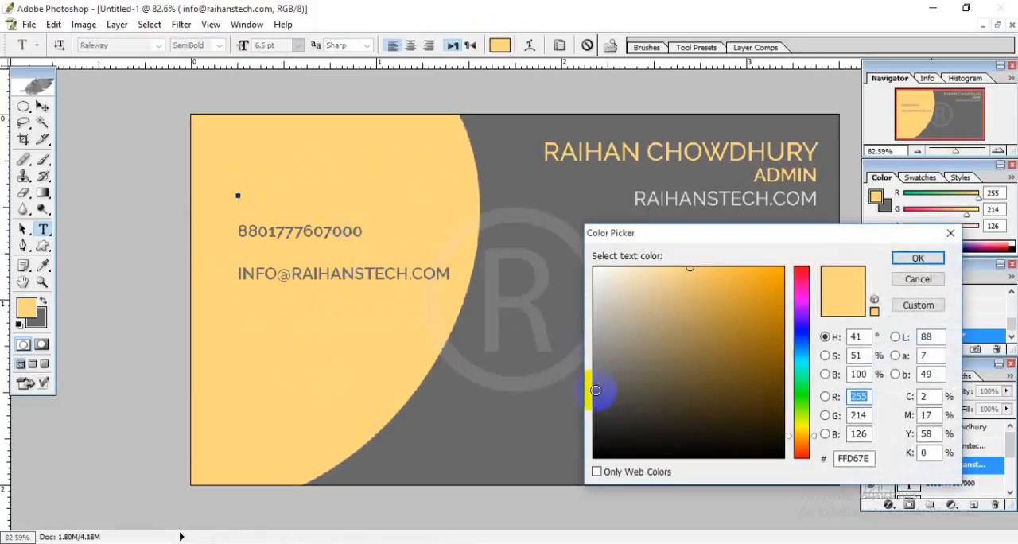
left_click(502, 443)
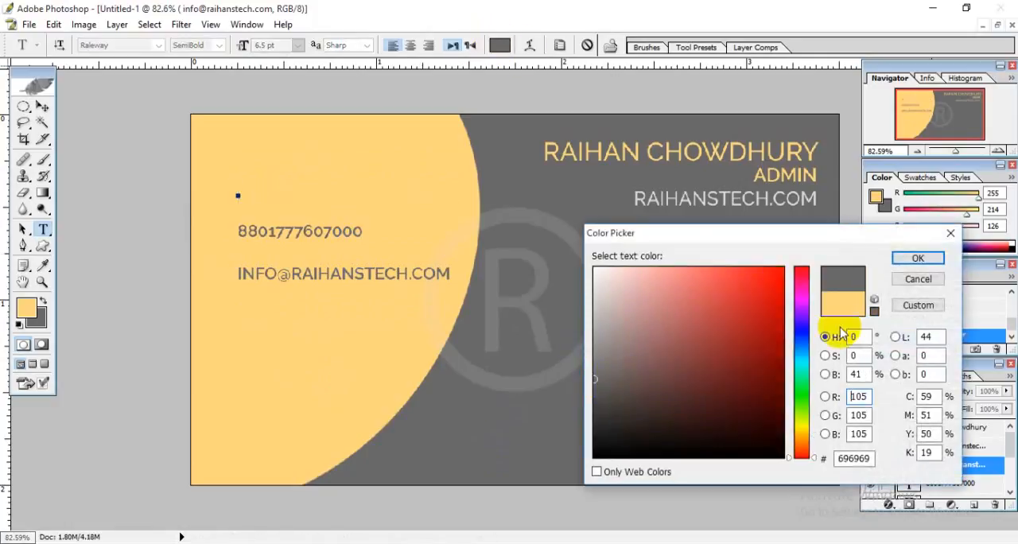
left_click(917, 259)
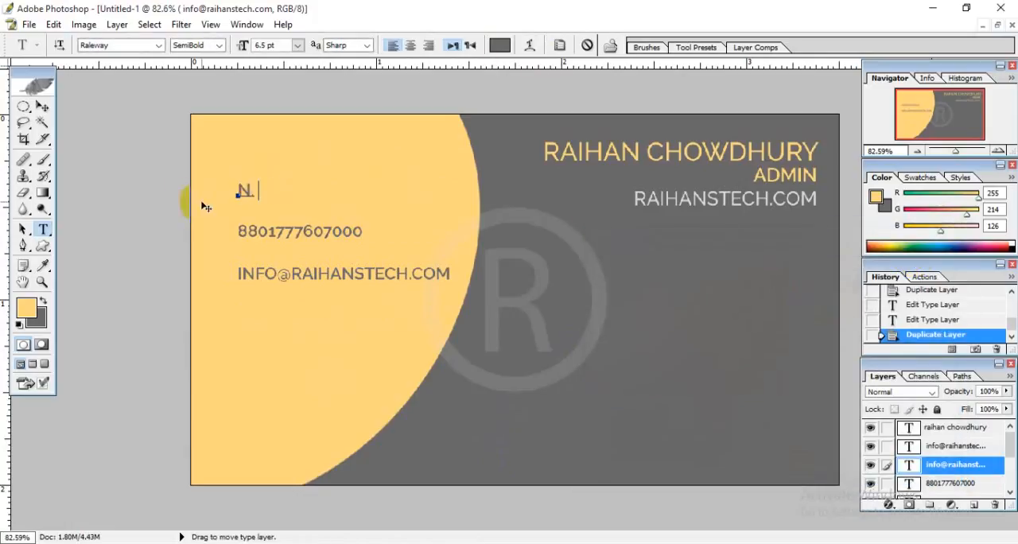
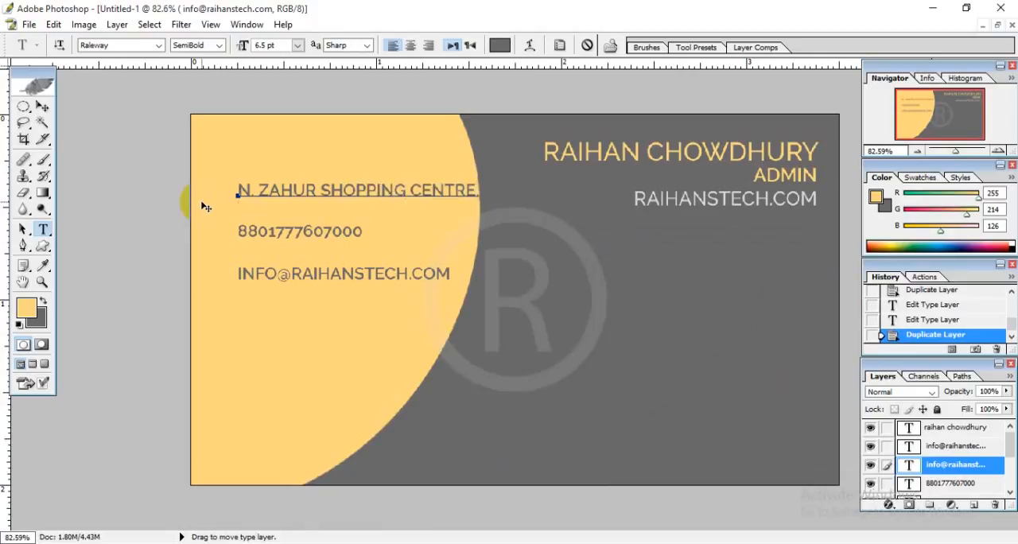
Enter the postal address in capitals on two lines above the phone number, shift it slightly left and commit the text.
key("Return")
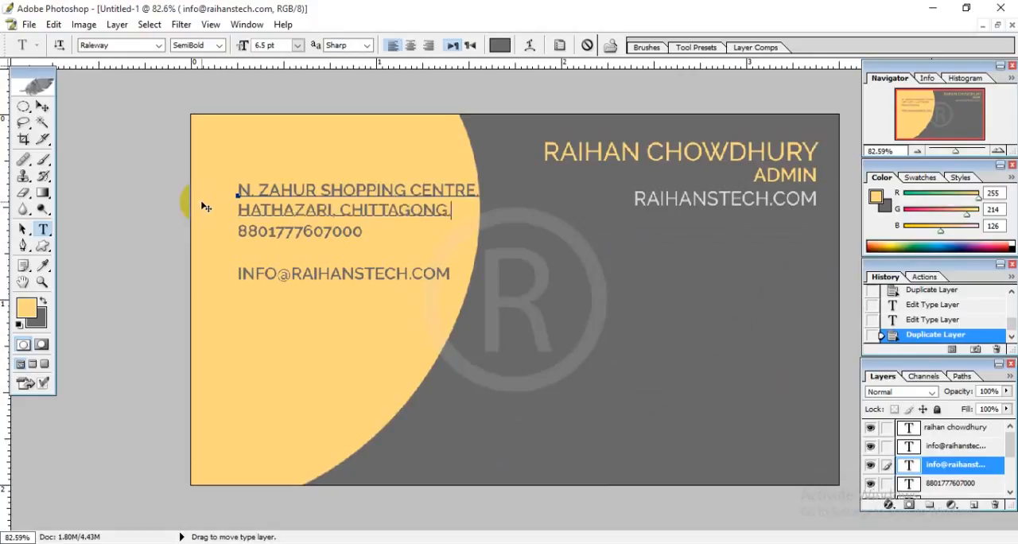
mouse_move(279, 314)
left_mouse_down()
mouse_move(276, 298)
mouse_move(276, 345)
mouse_move(262, 308)
left_mouse_up()
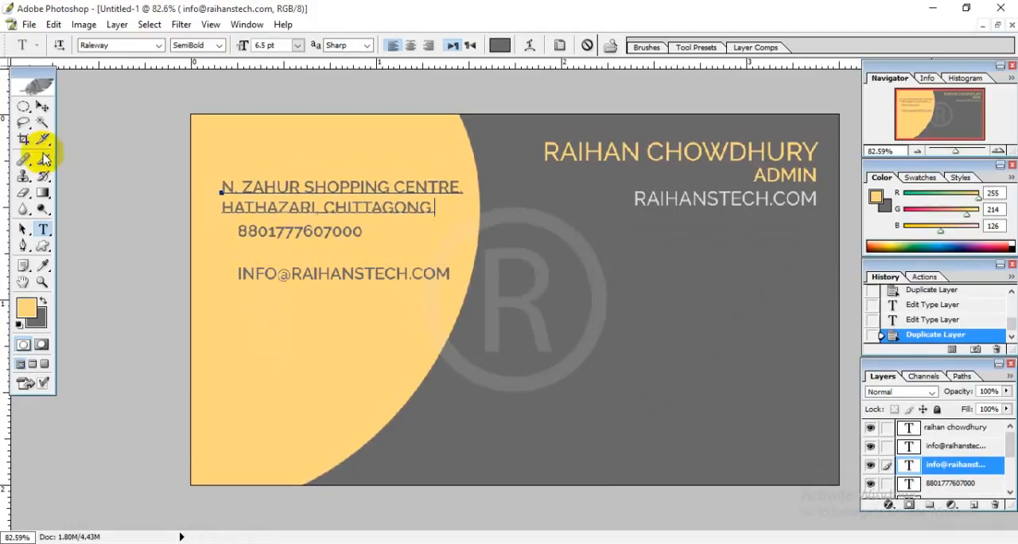
left_click(41, 106)
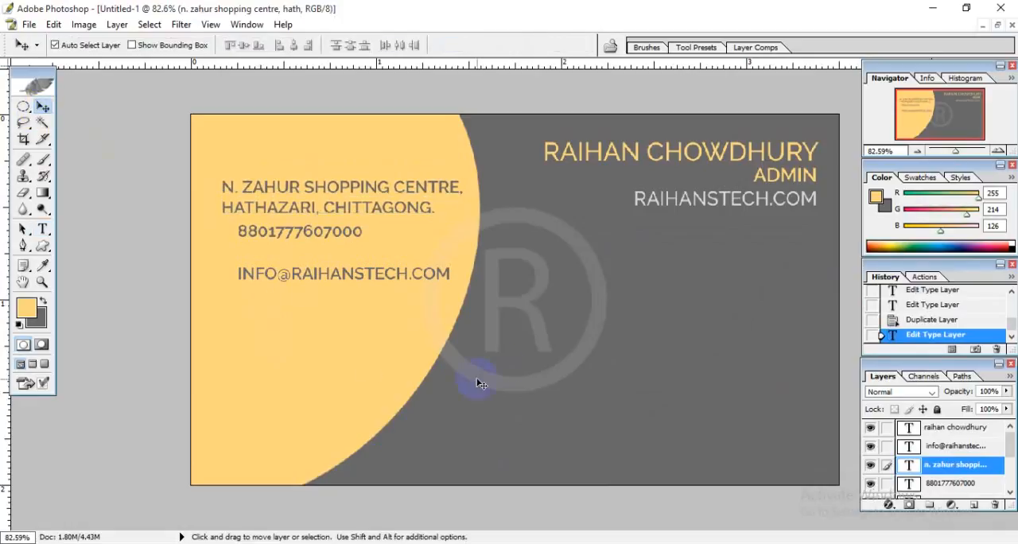
Duplicate the text layer holding the job title and website, and delete the original layer.
left_click(1009, 488)
left_click(1009, 492)
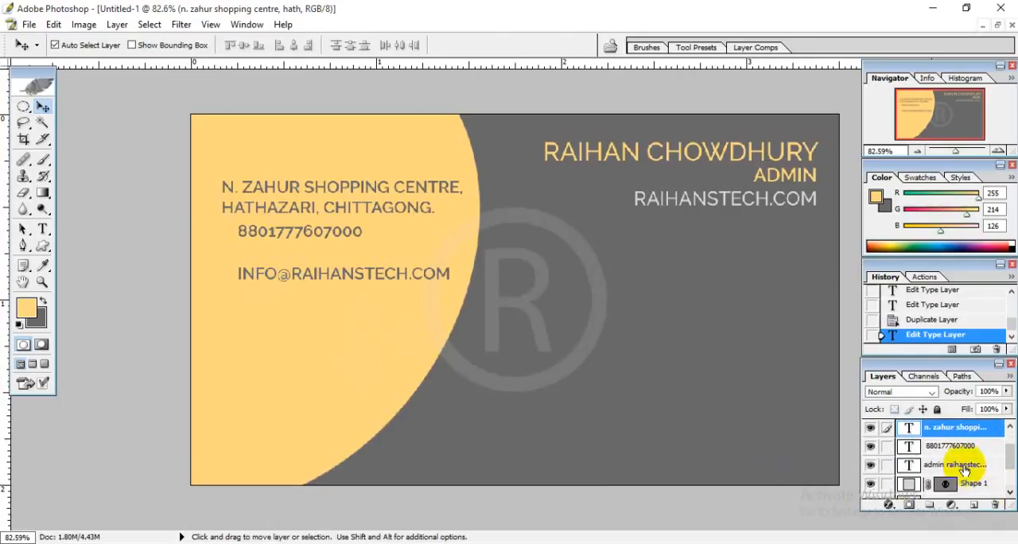
left_click_drag(963, 465, 977, 504)
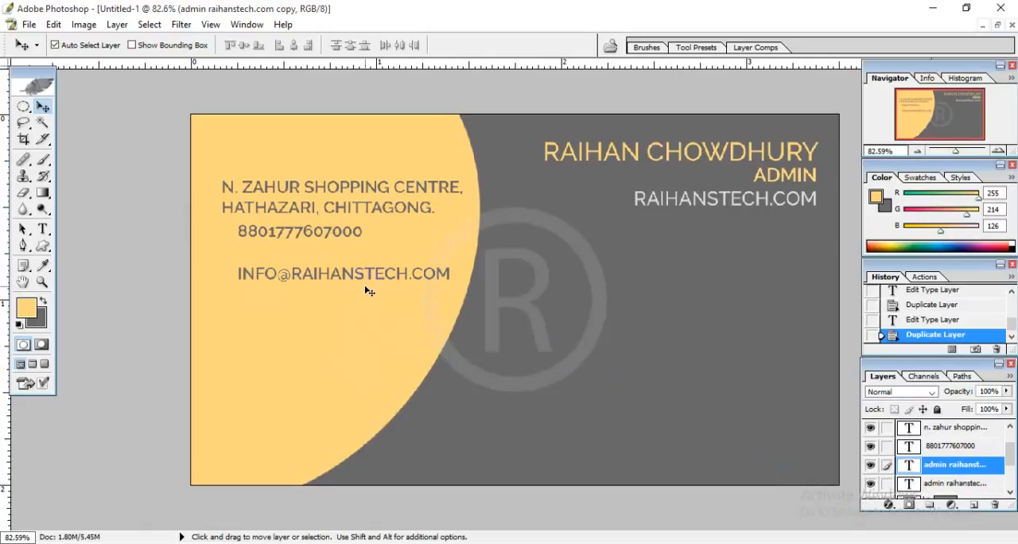
double_click(907, 481)
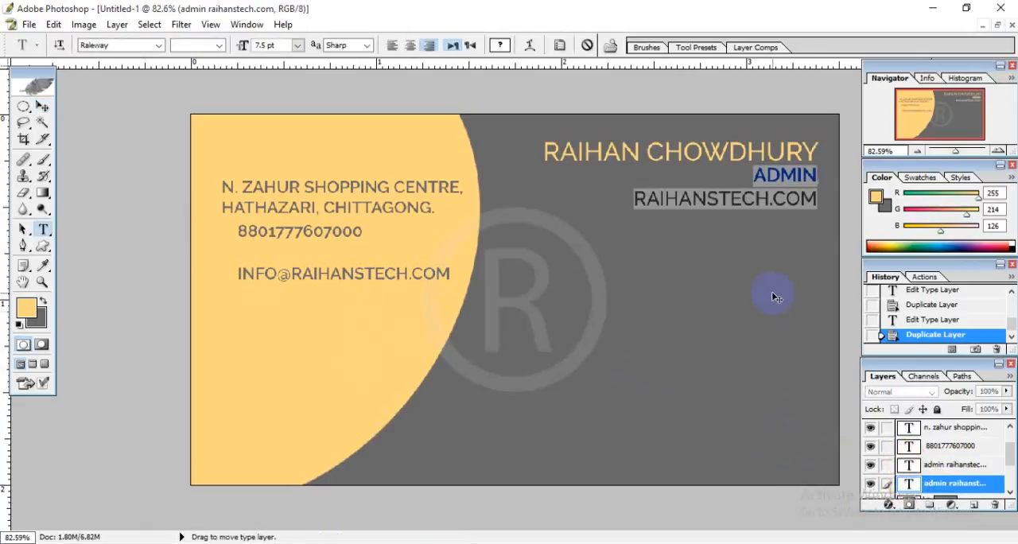
left_click(995, 505)
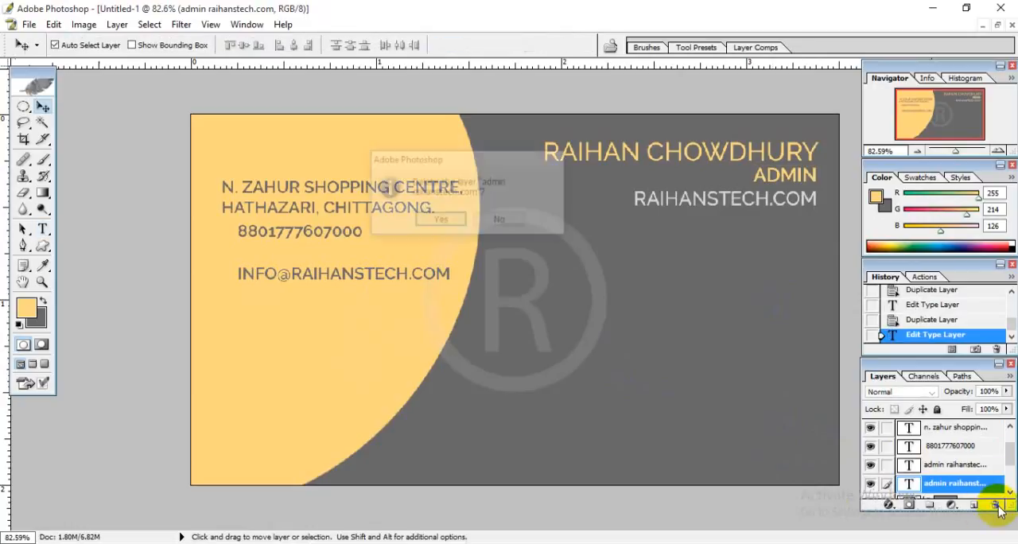
left_click(440, 221)
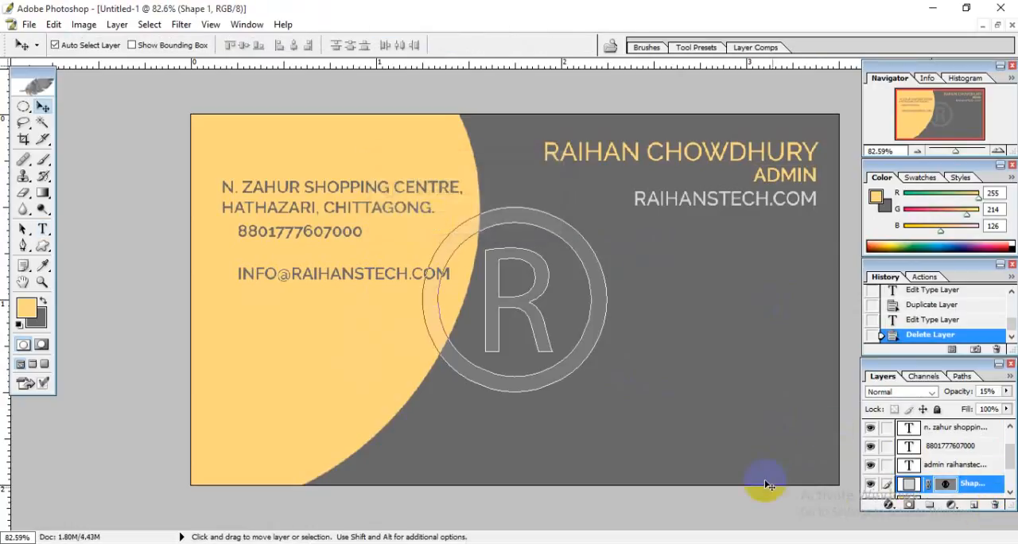
Duplicate the phone number layer and move the copied line below the e-mail address.
left_click(979, 464)
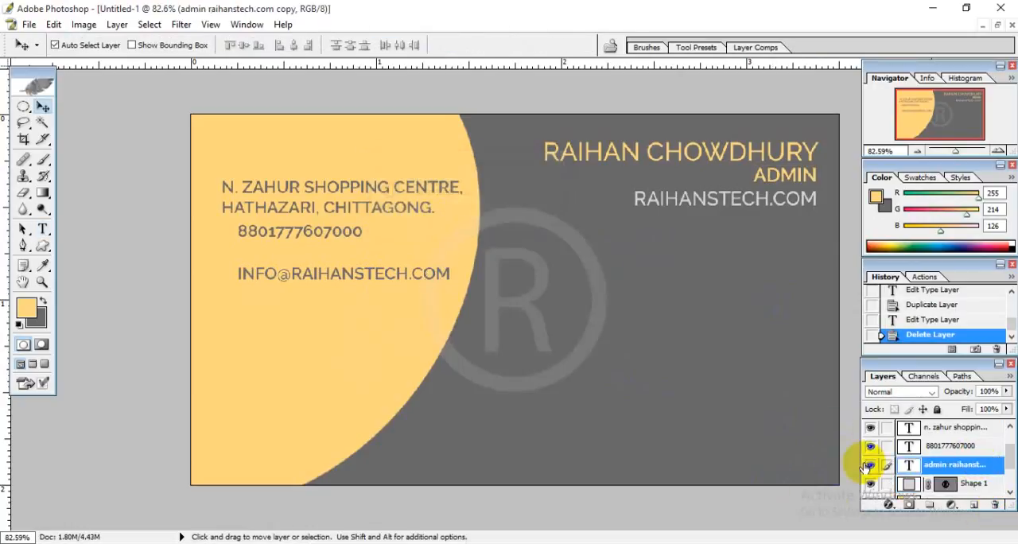
left_click(977, 448)
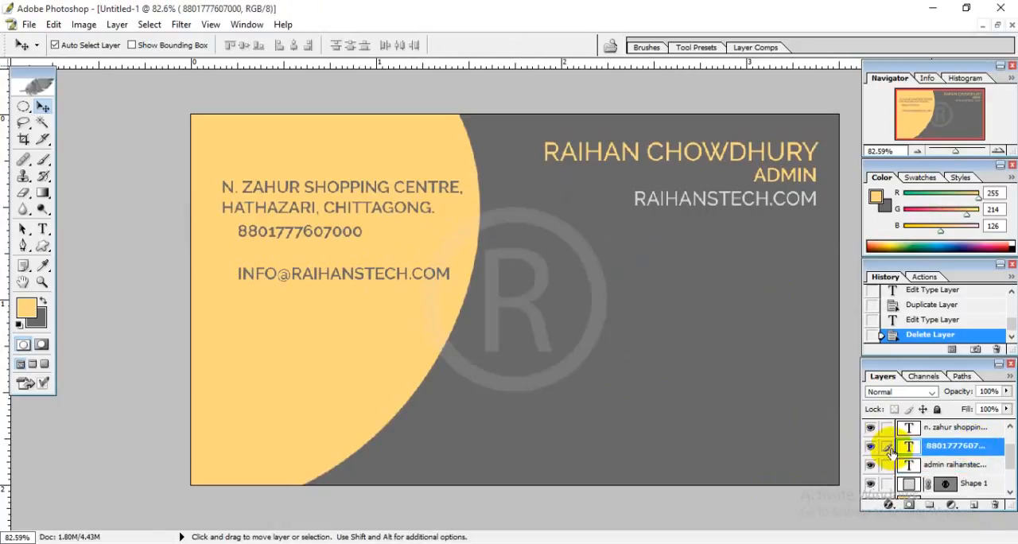
double_click(958, 447)
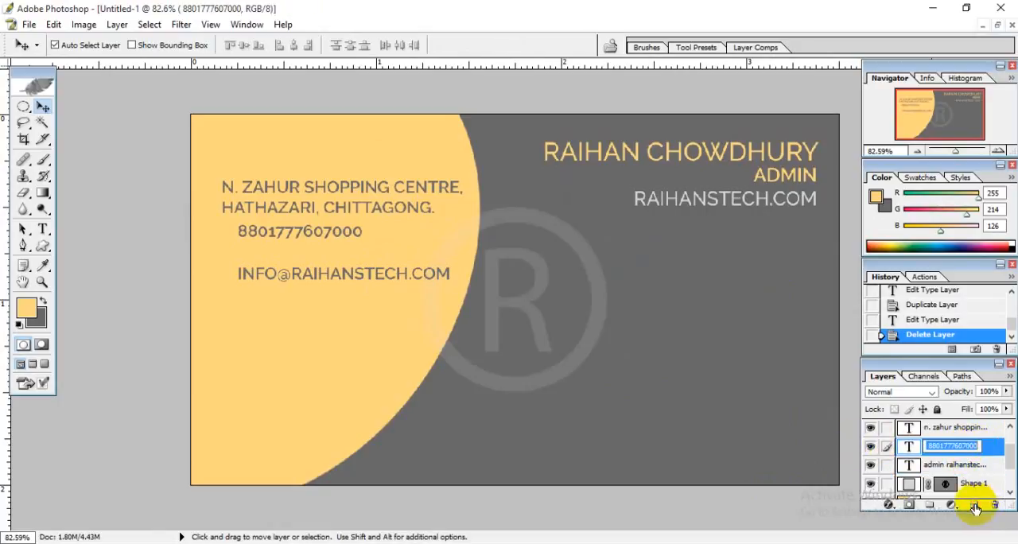
left_click(991, 450)
left_click_drag(973, 449, 977, 506)
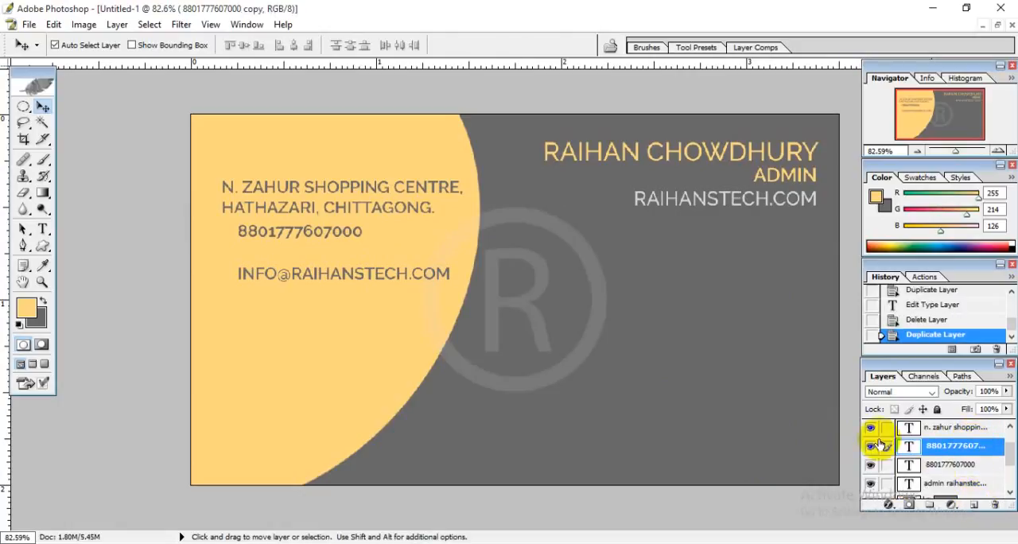
double_click(909, 448)
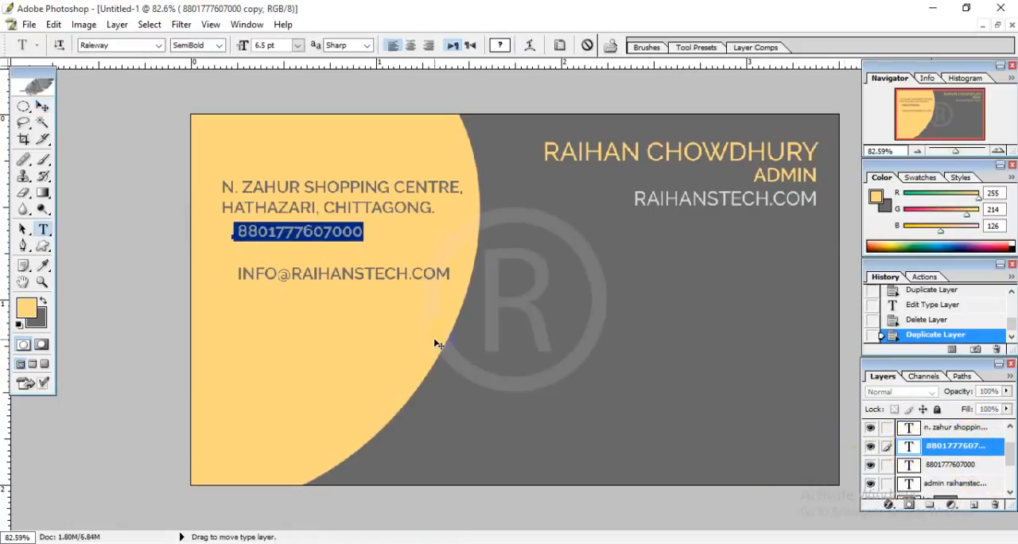
left_click_drag(314, 335, 292, 425)
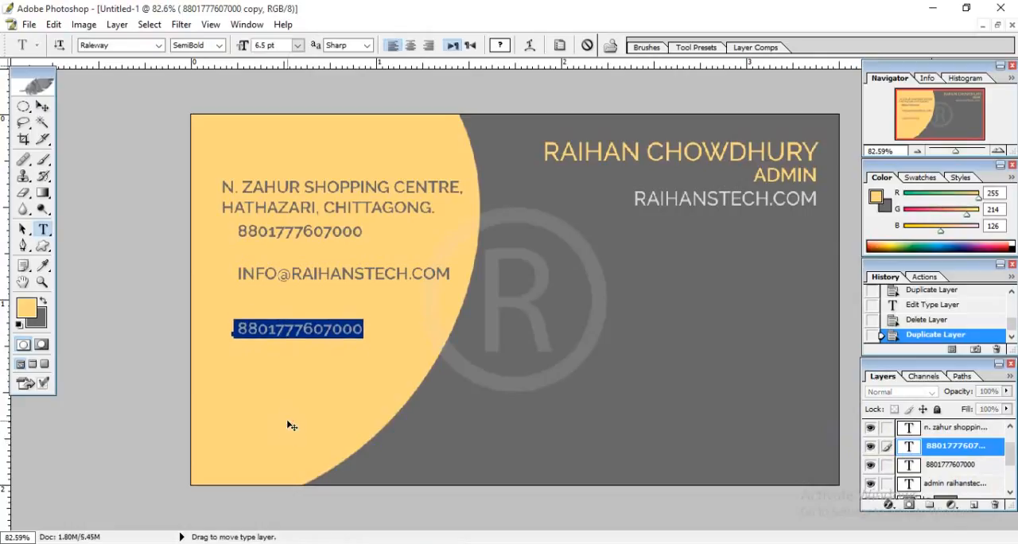
Replace the copied phone number with RAIHANSTECH.COM in dark gray, hex 696969.
key("Delete")
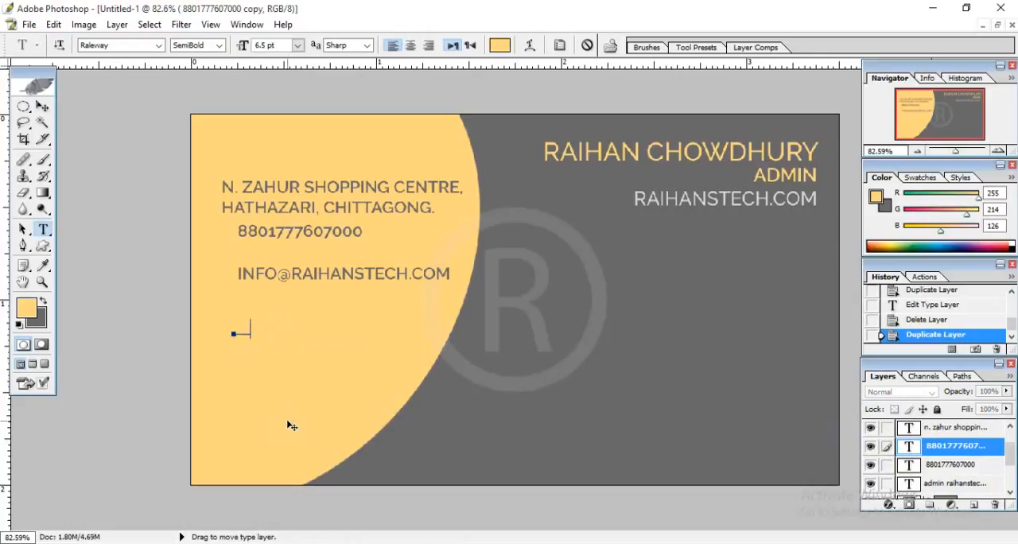
left_click(501, 45)
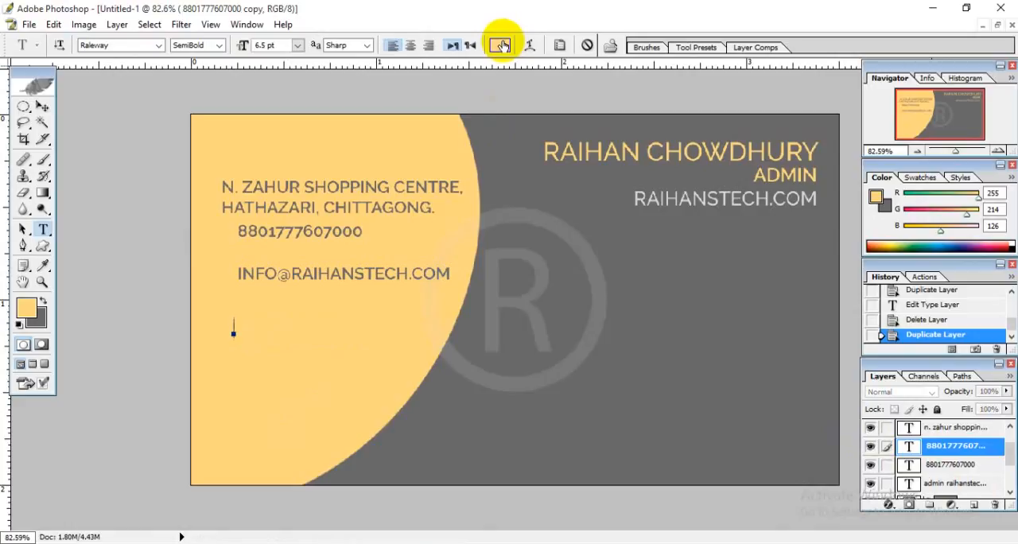
left_click(587, 187)
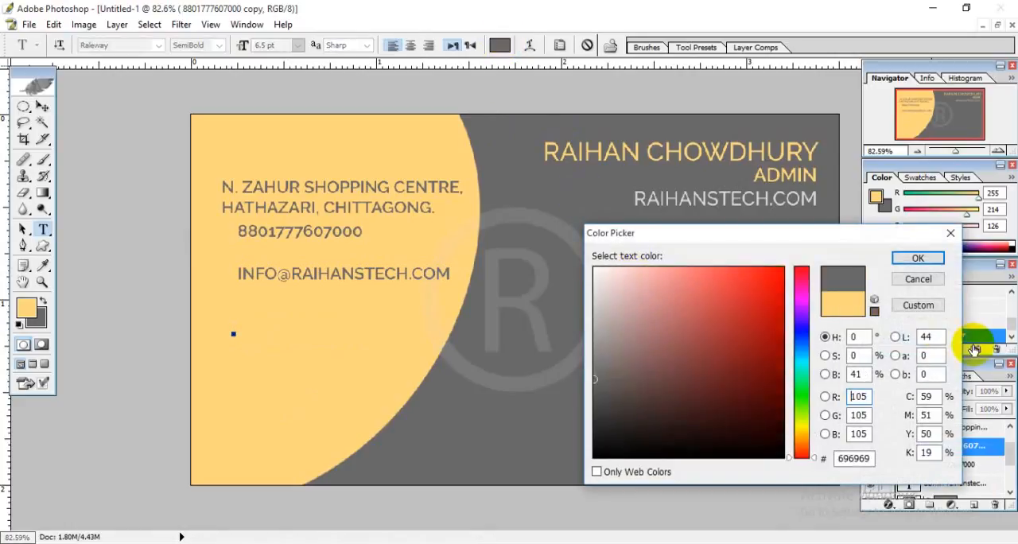
left_click(919, 259)
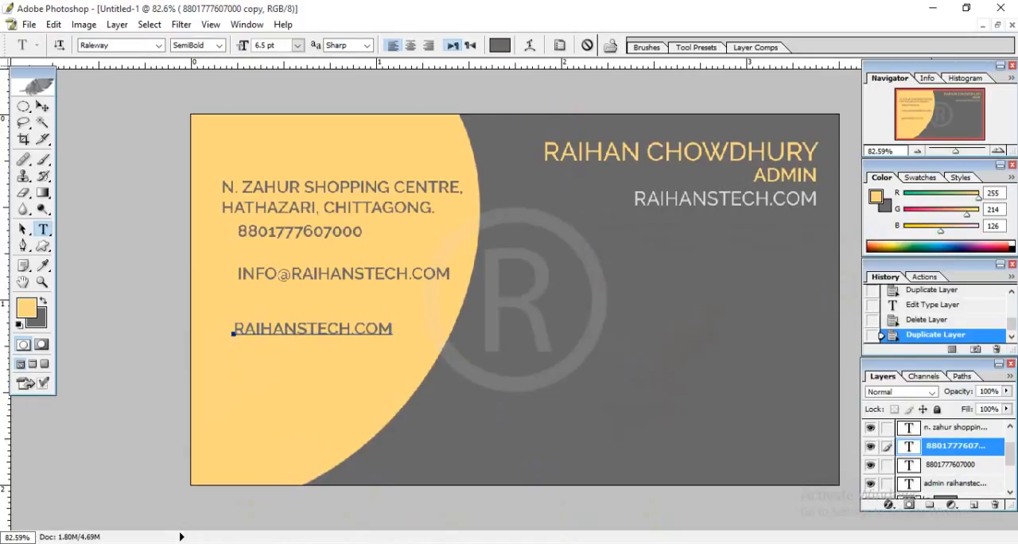
mouse_move(348, 543)
key("super")
type("f")
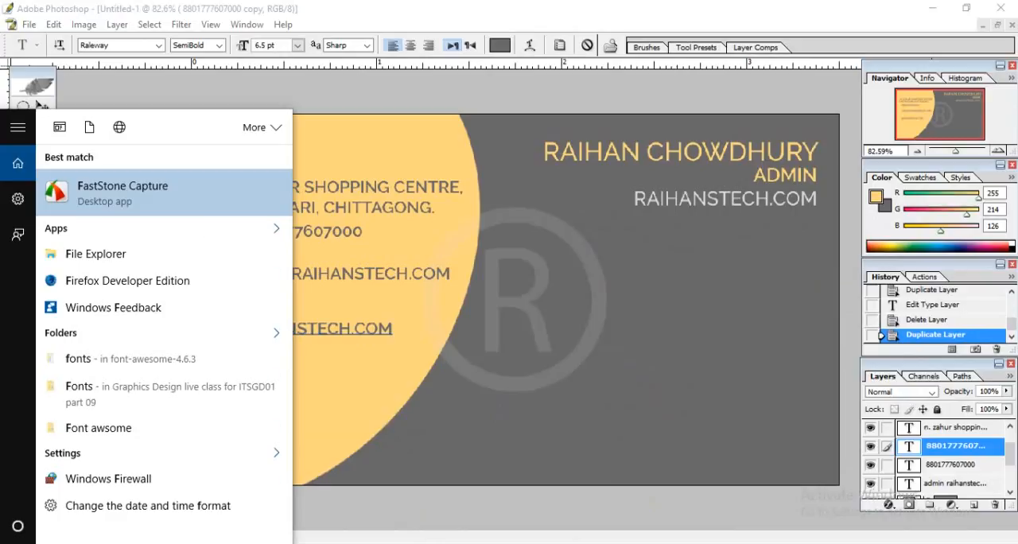
type("i")
key("BackSpace")
key("BackSpace")
type("wifi")
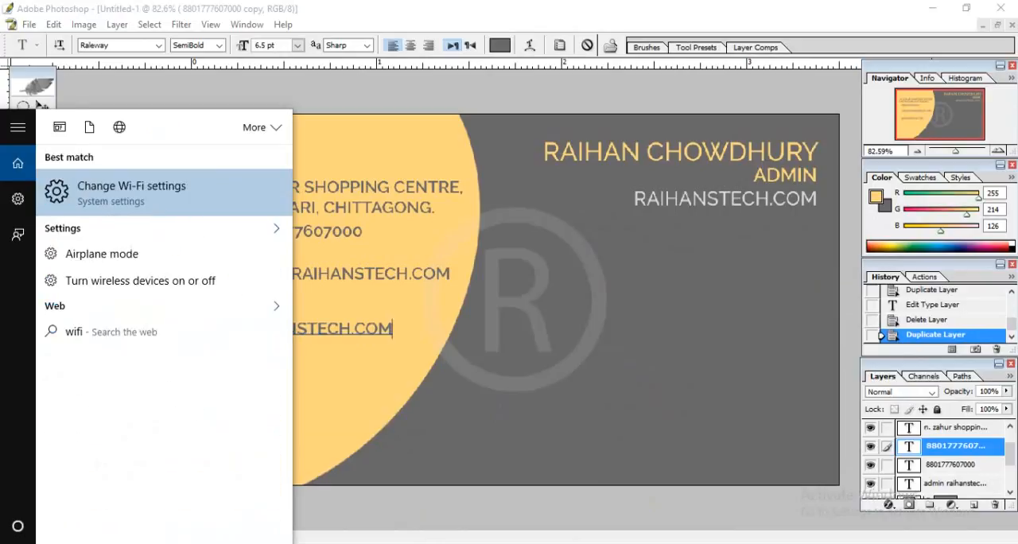
type(" mo")
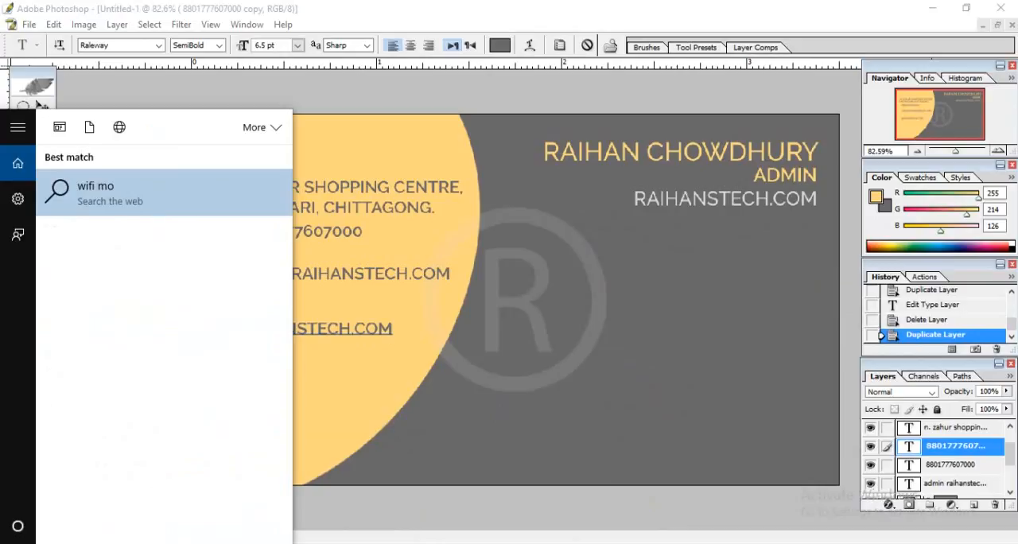
key("BackSpace")
key("BackSpace")
key("BackSpace")
key("BackSpace")
key("BackSpace")
key("BackSpace")
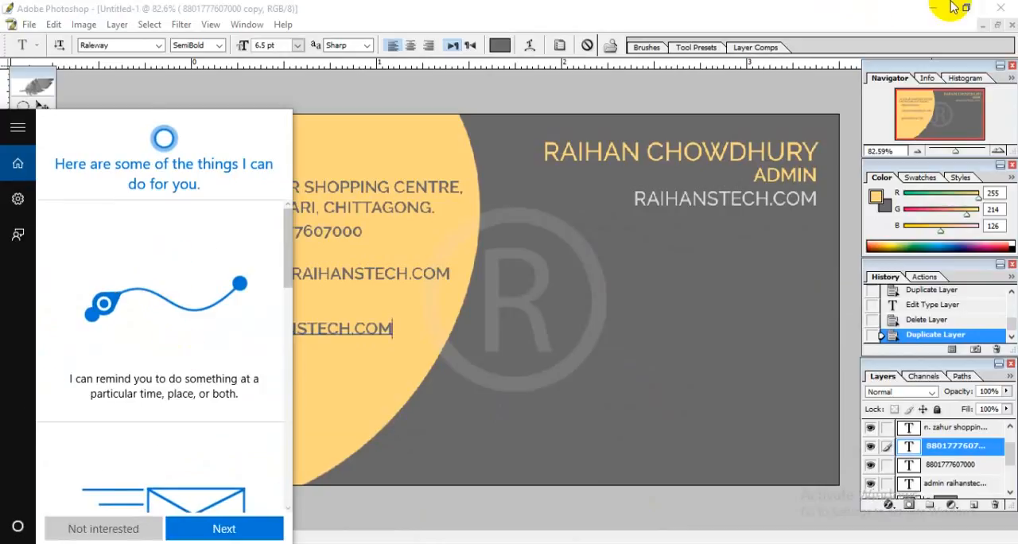
Switch to the browser with the Font Awesome icons page and close the Store window covering it.
left_click(928, 11)
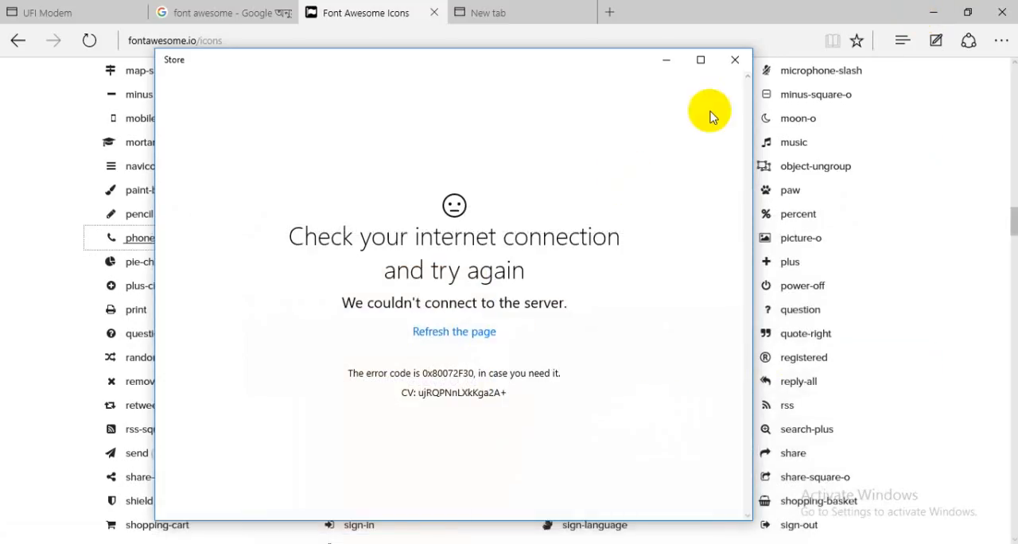
left_click(735, 60)
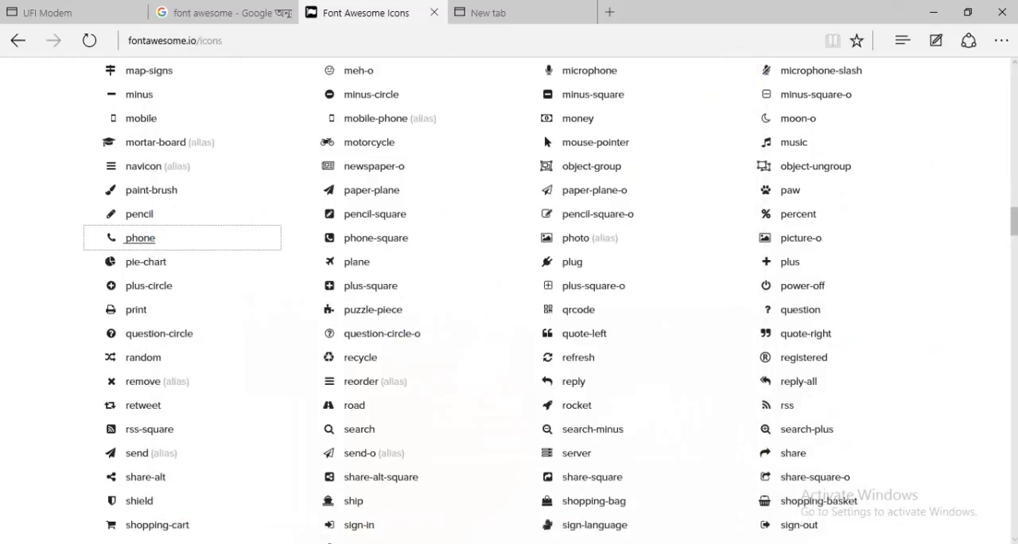
left_click(901, 543)
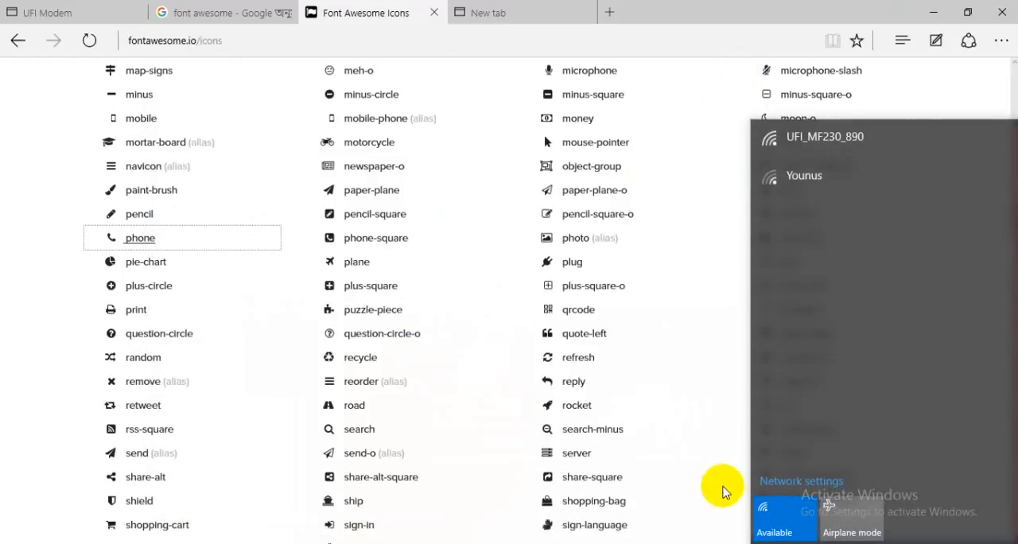
left_click(683, 7)
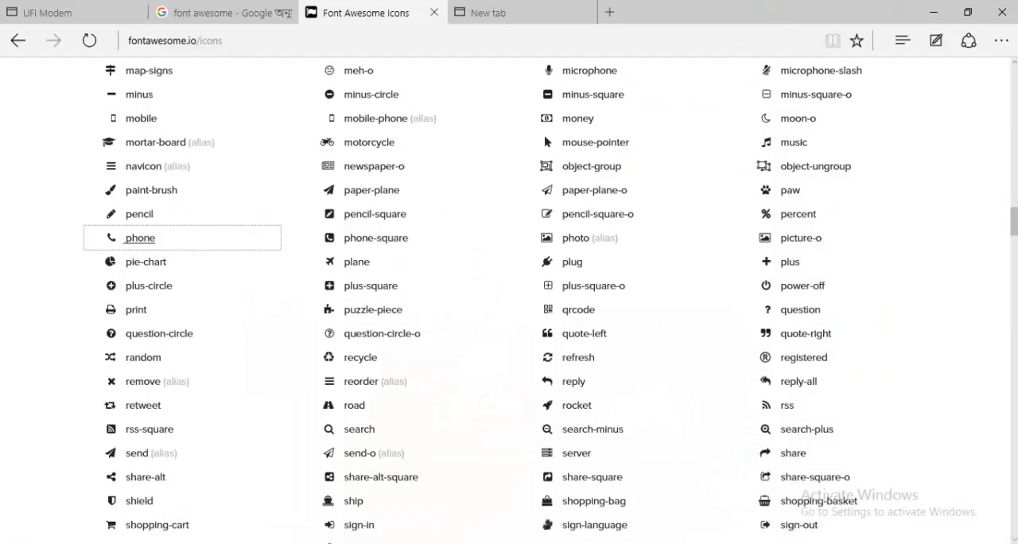
left_click(900, 543)
left_click(887, 141)
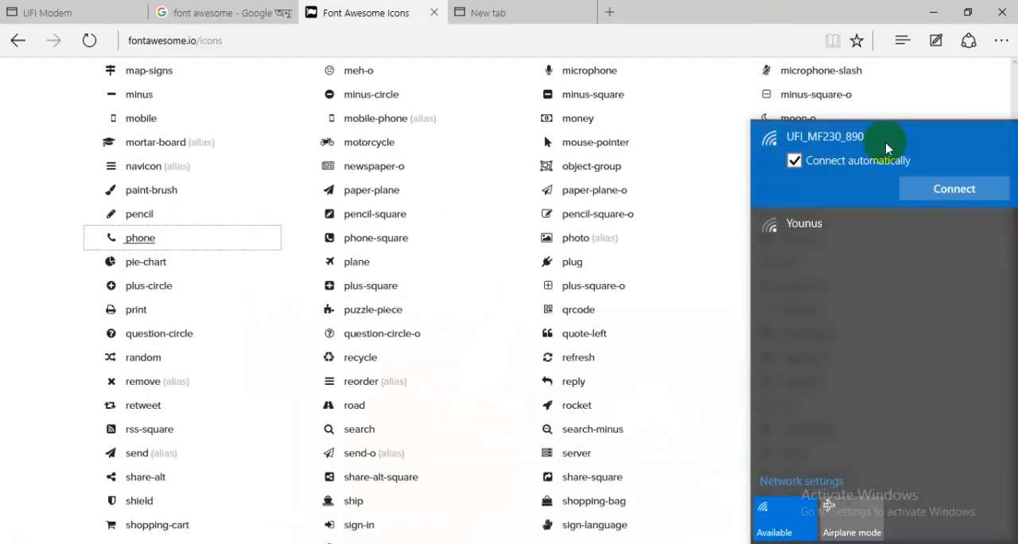
left_click(972, 185)
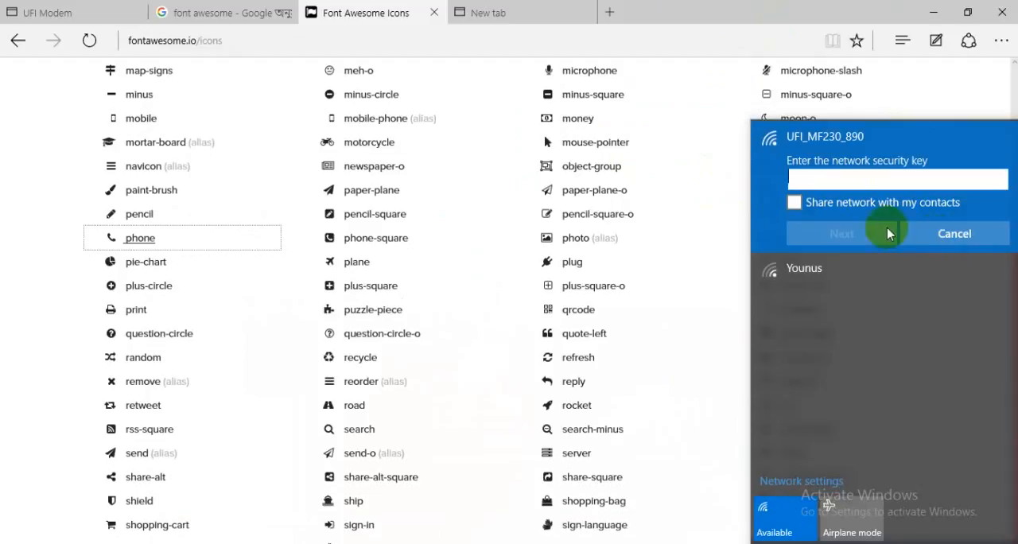
left_click(956, 235)
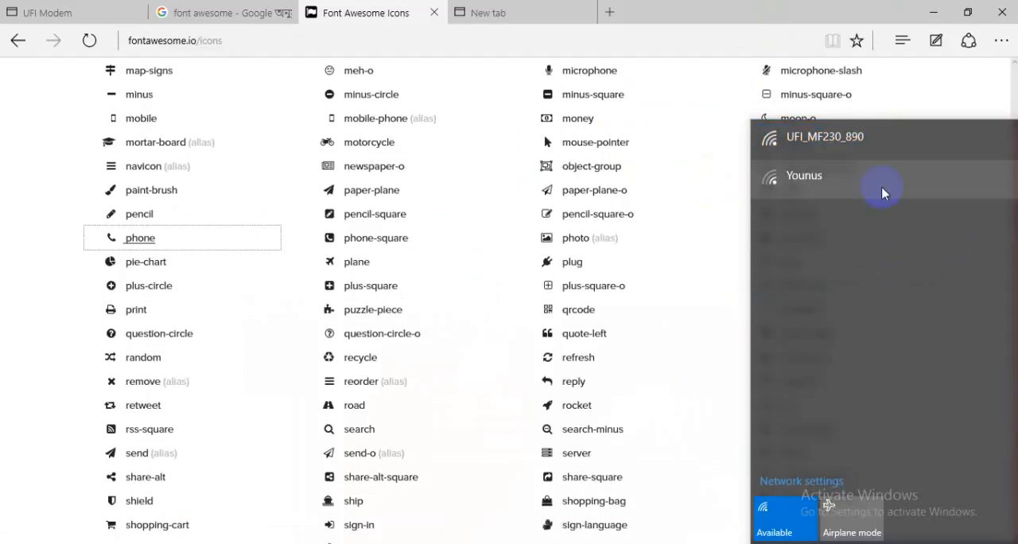
left_click(862, 7)
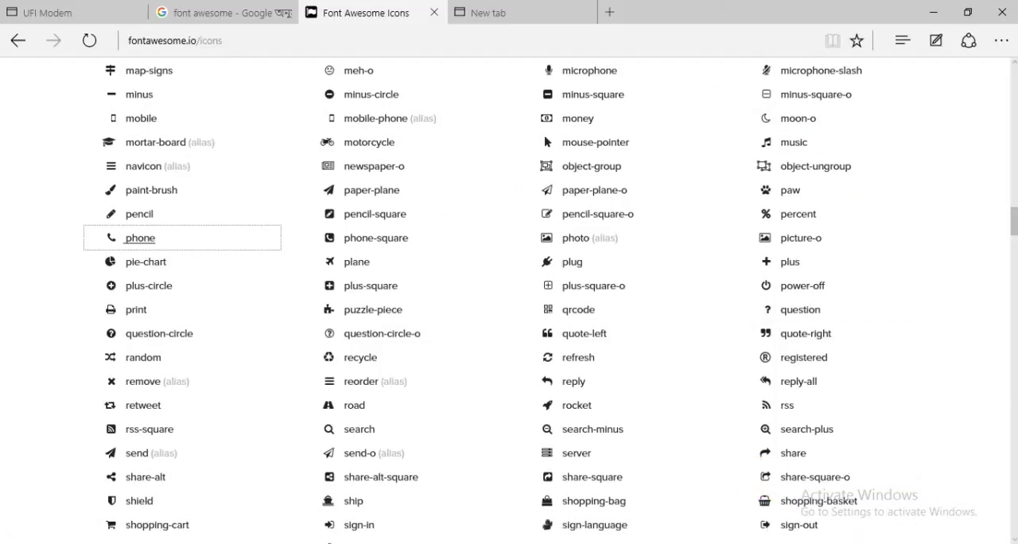
Switch to Photoshop and commit the RAIHANSTECH.COM text below the e-mail address.
left_click(404, 543)
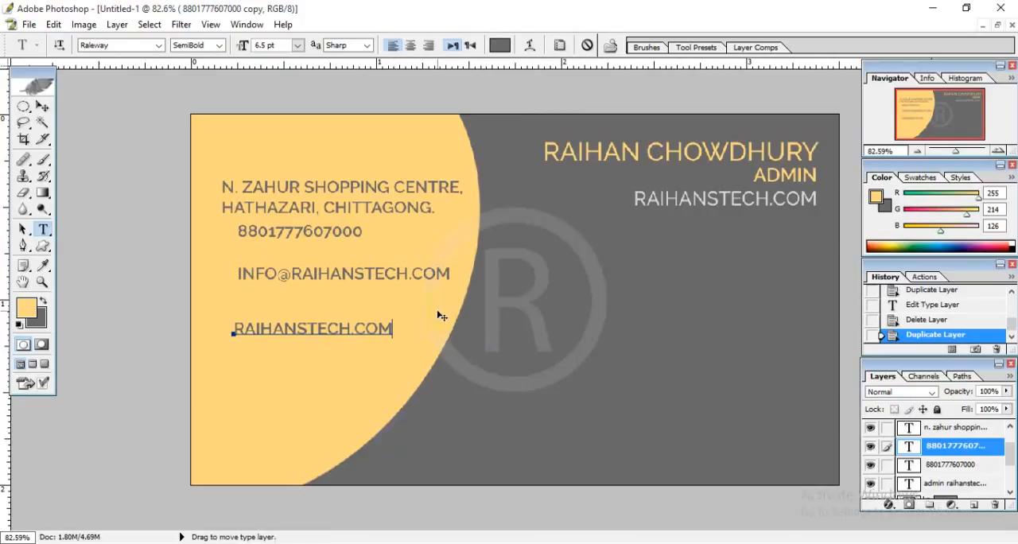
double_click(365, 335)
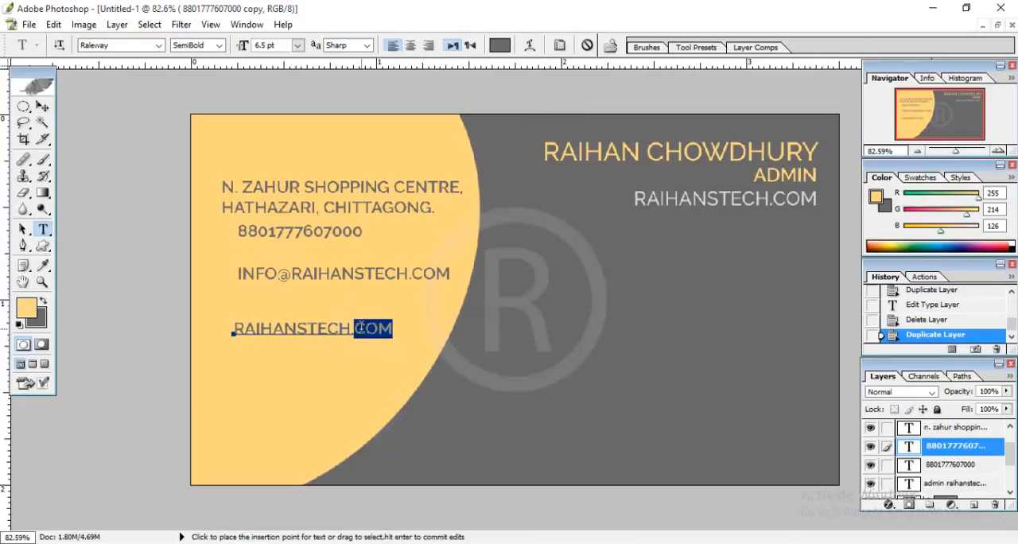
left_click(150, 289)
left_click(40, 108)
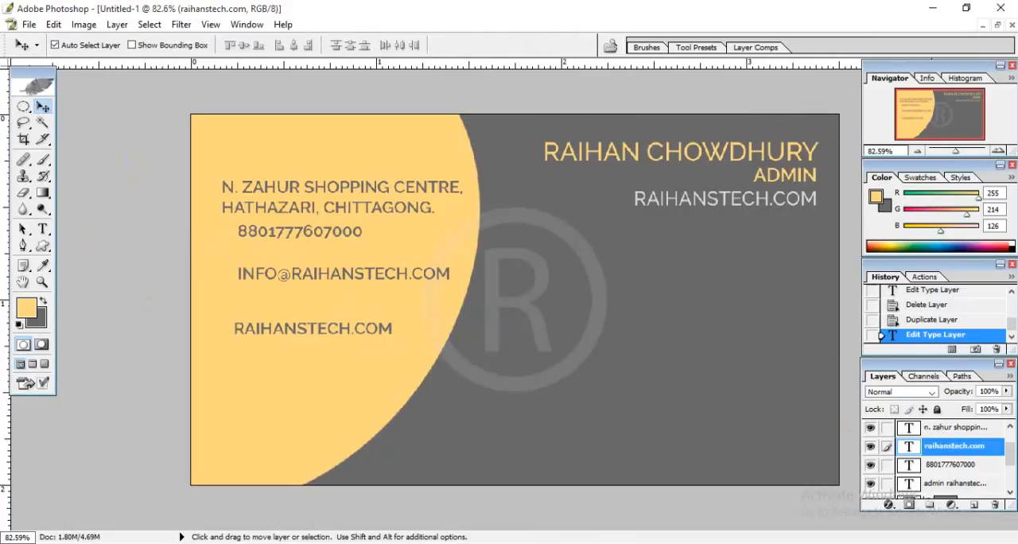
Draw a full-height rectangular selection over the contact details, with its left edge just before the start of the address text.
left_click_drag(1010, 452, 1010, 433)
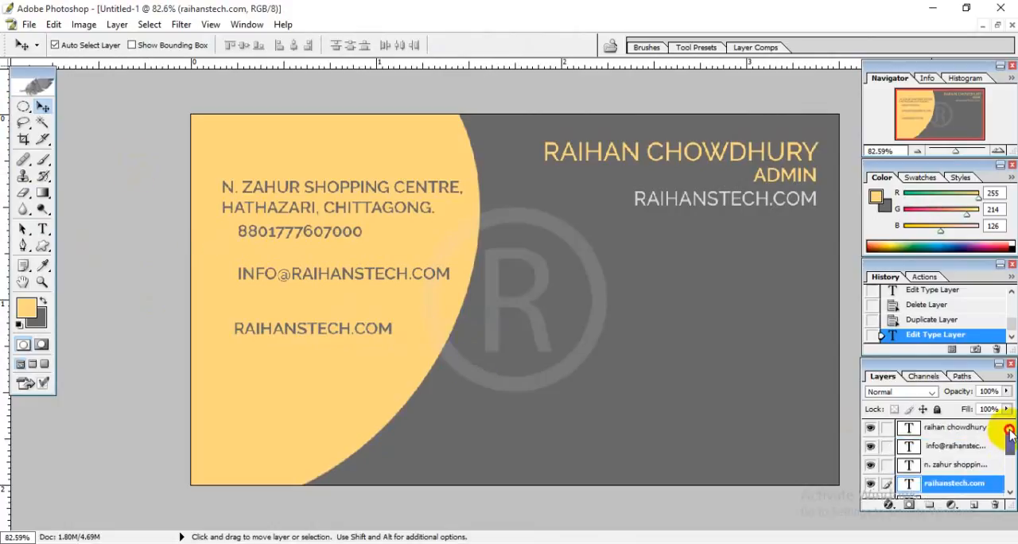
left_click(24, 105)
left_click(80, 103)
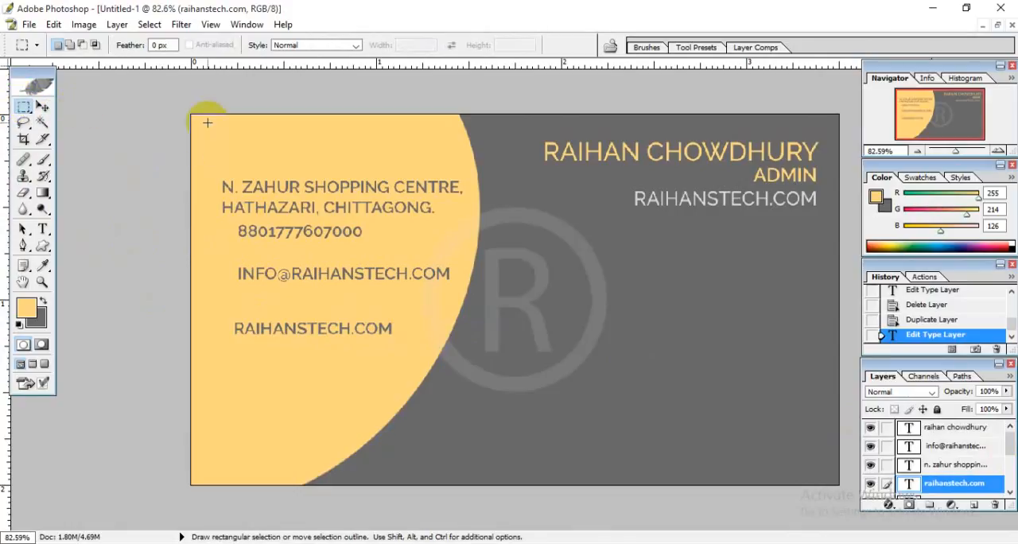
left_click_drag(219, 116, 510, 483)
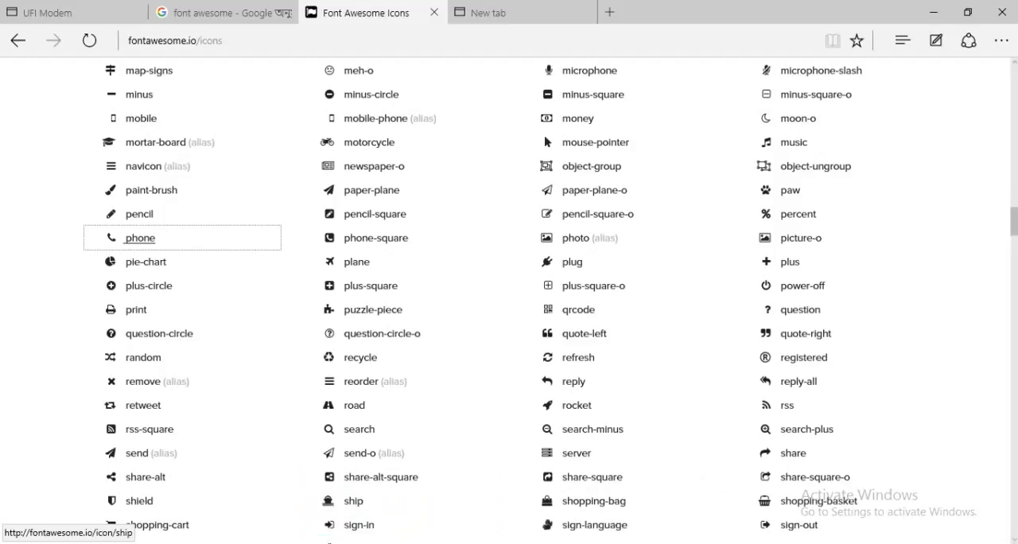
key("ctrl+t")
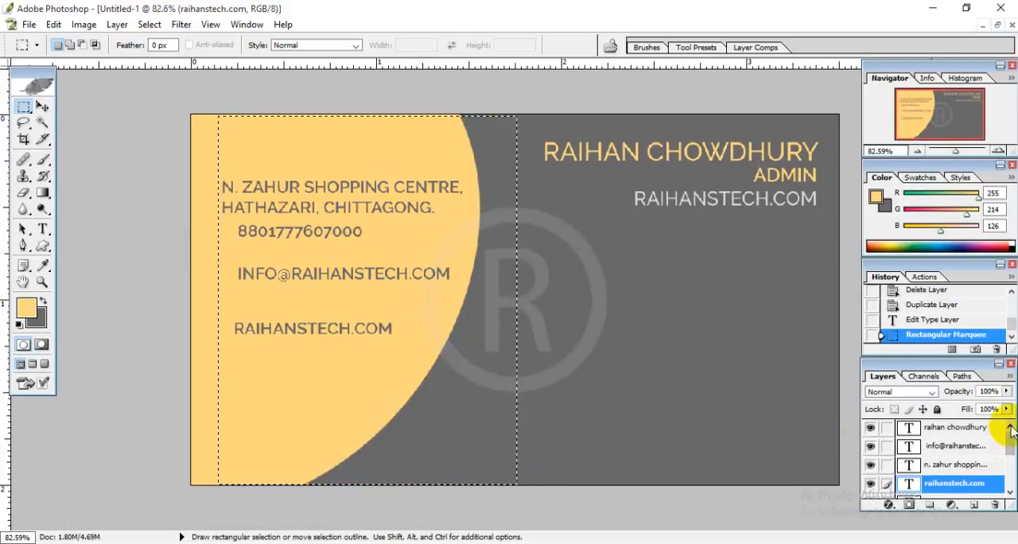
Identify the e-mail layer by toggling layer visibility, and align its left edge with the selection.
left_click(955, 427)
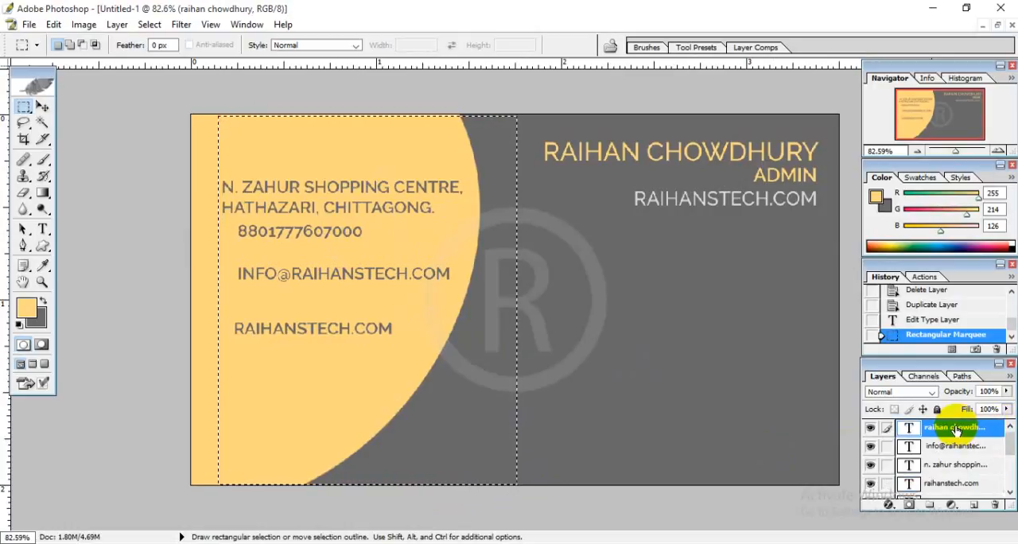
left_click(872, 428)
left_click(872, 428)
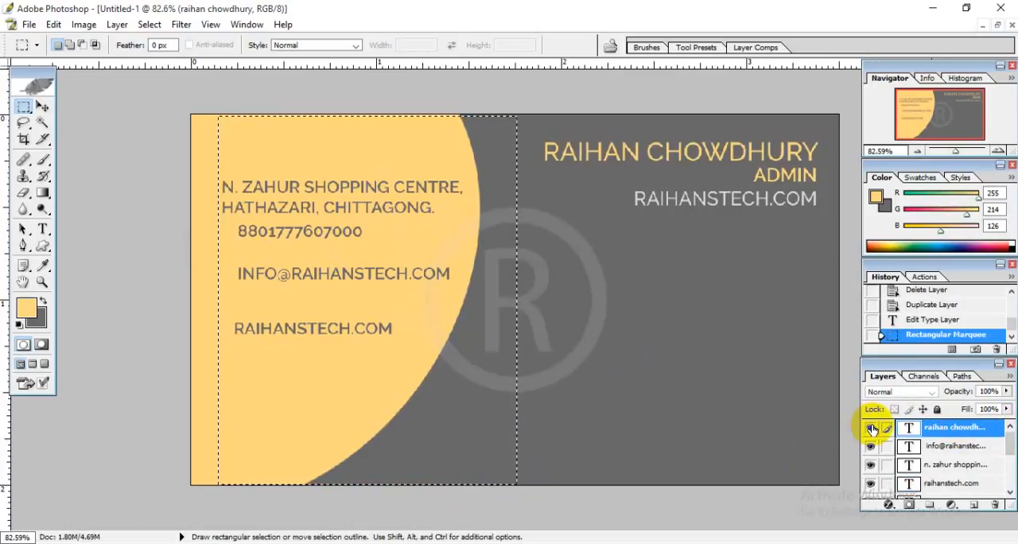
left_click(969, 452)
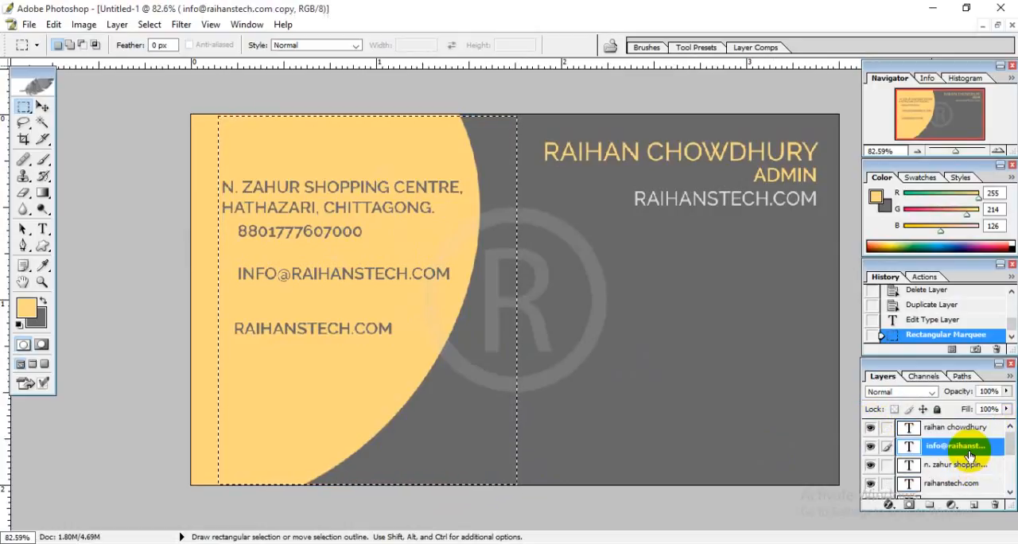
left_click(870, 447)
left_click(870, 447)
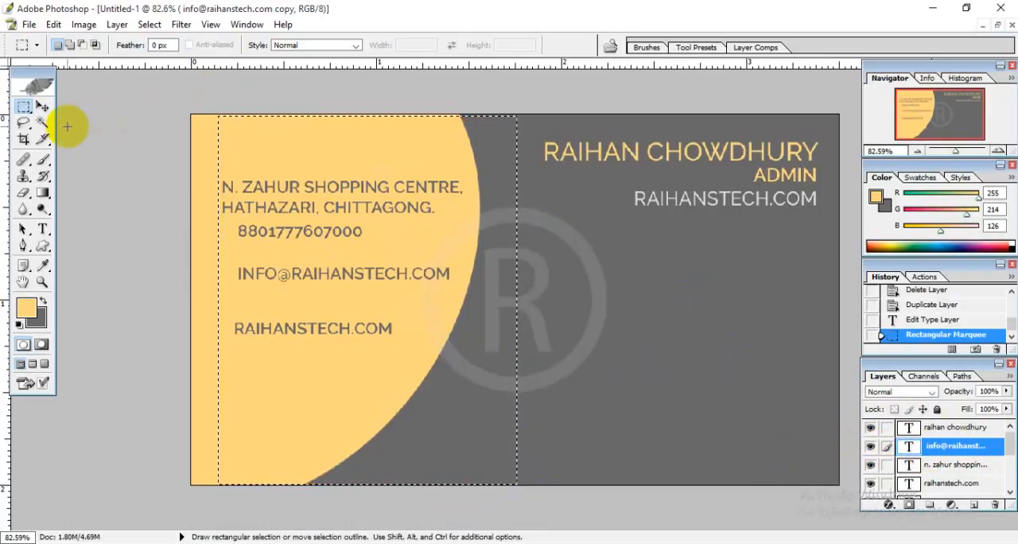
left_click(43, 109)
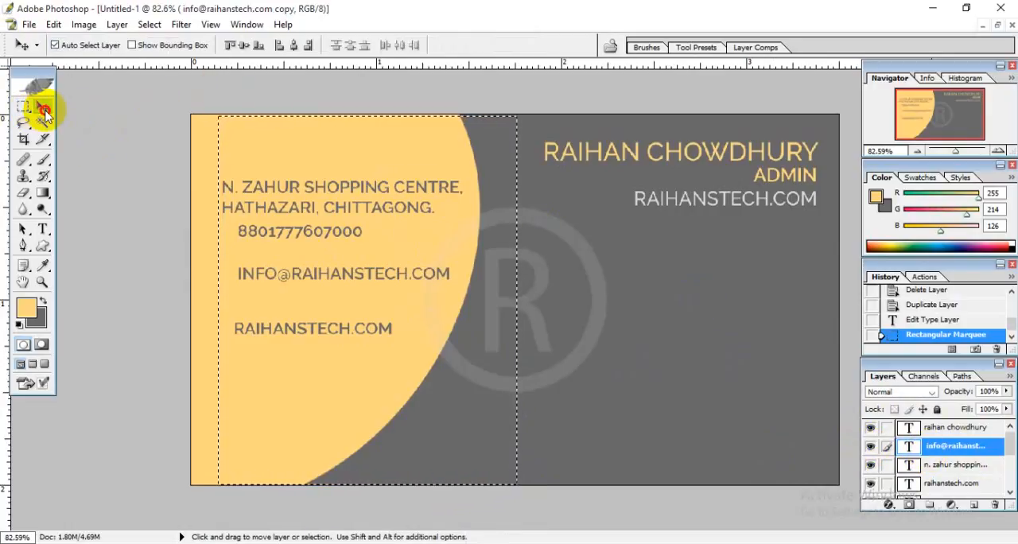
left_click(283, 47)
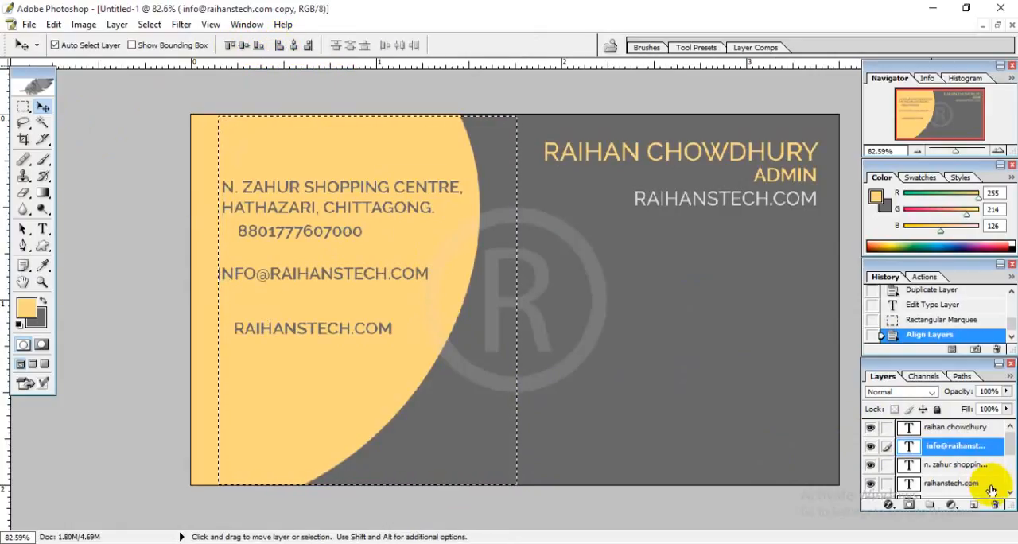
Align the left edge of the address layer with the selection, and repeat the alignment for the e-mail layer.
left_click(948, 469)
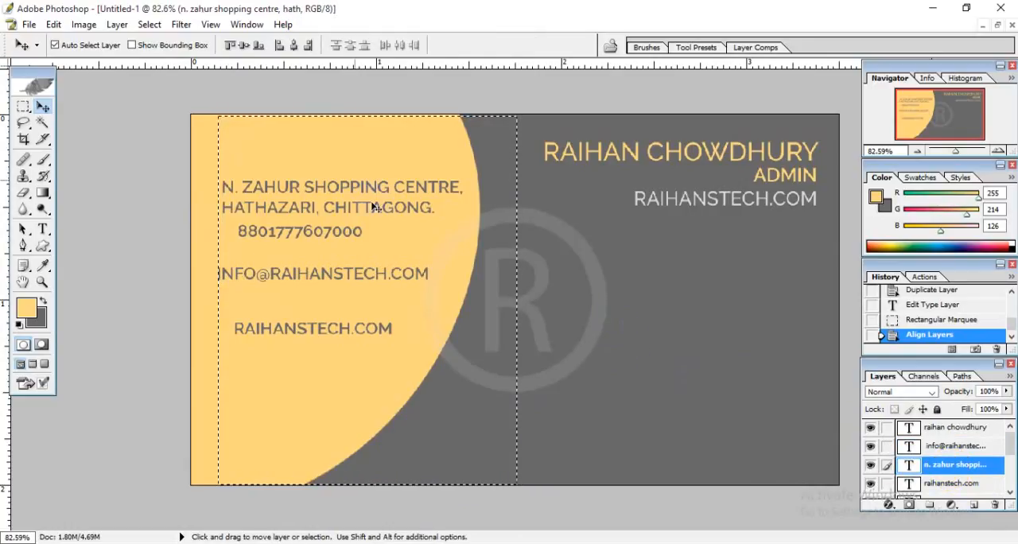
left_click(279, 45)
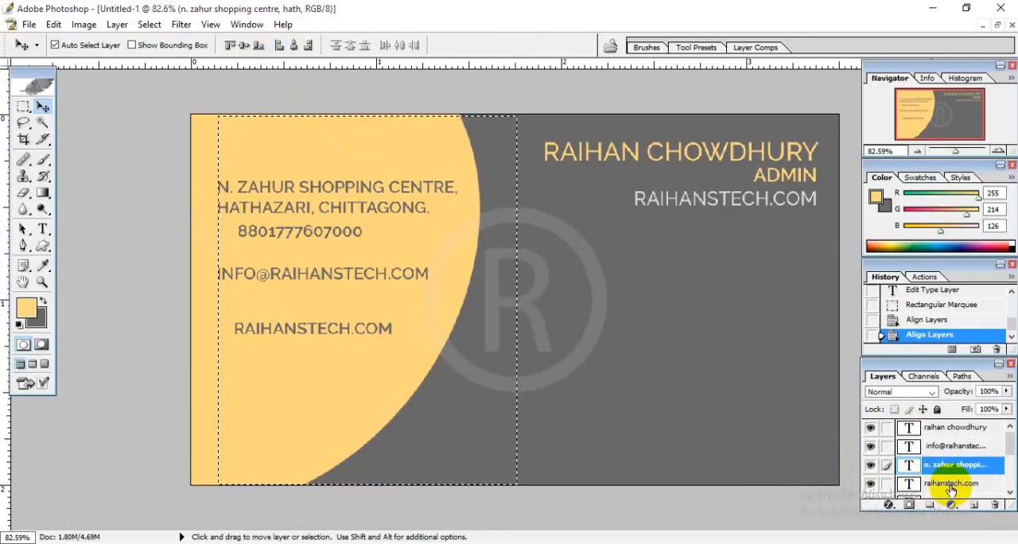
left_click(959, 448)
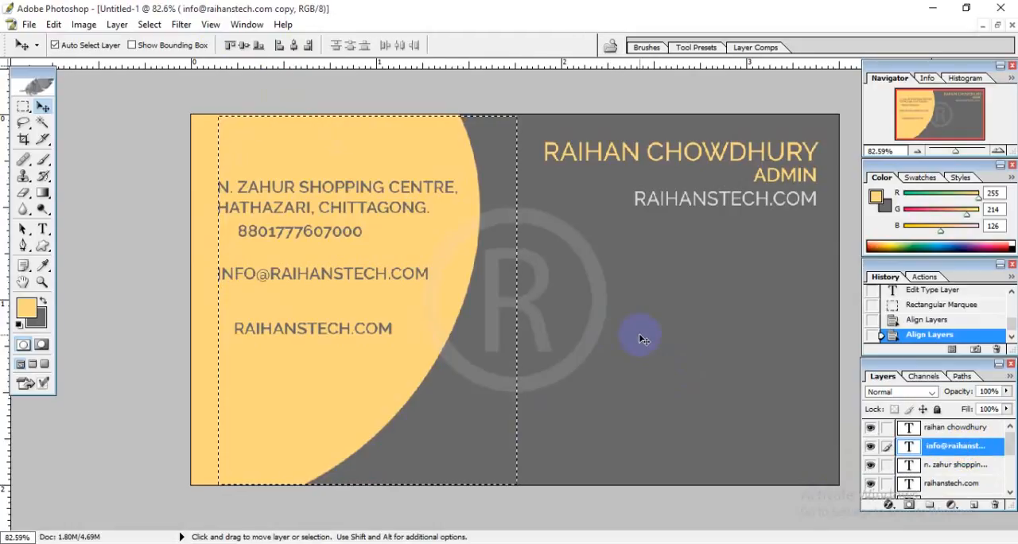
left_click(279, 48)
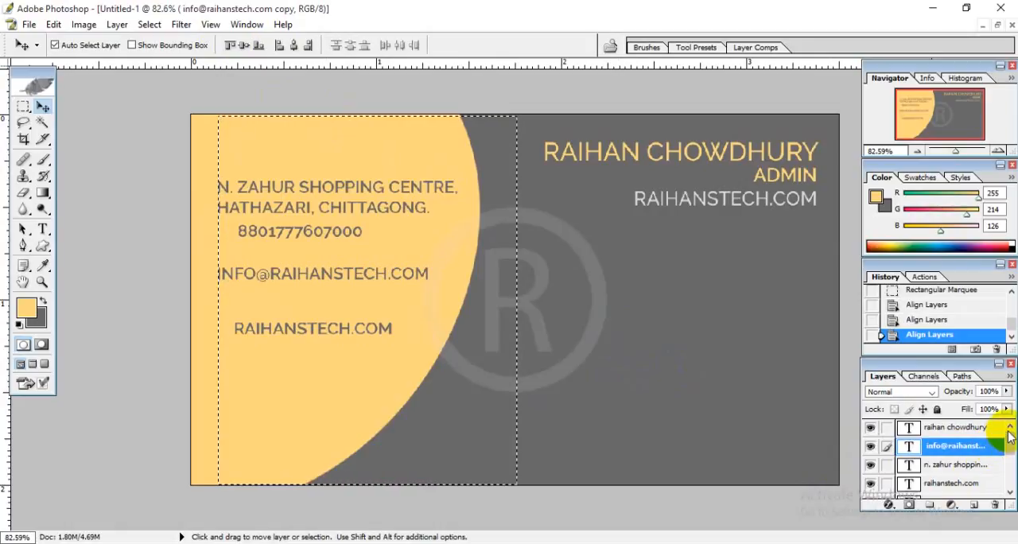
Align the left edges of the phone number and dark gray website layers with the selection, and deselect.
left_click(1010, 493)
left_click(1010, 493)
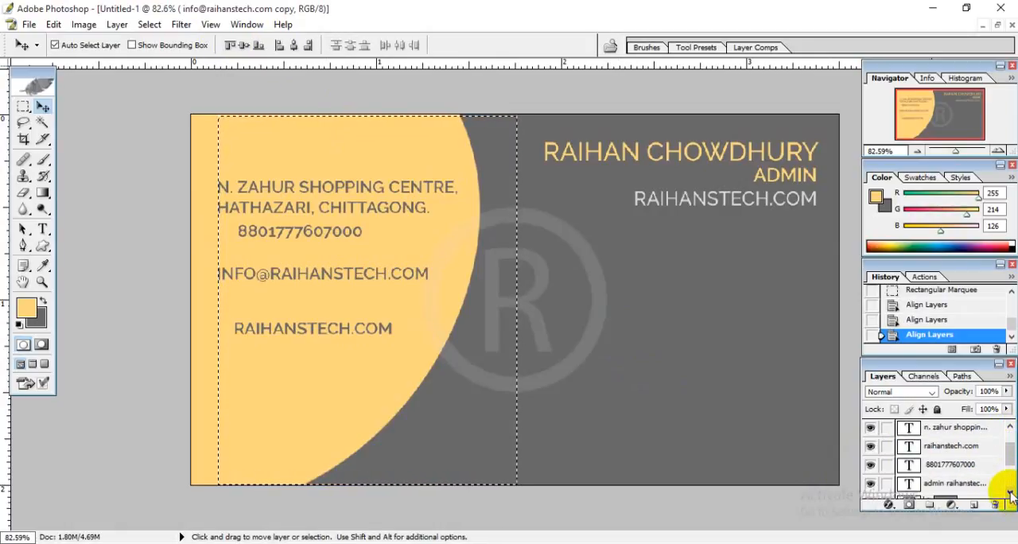
left_click(946, 465)
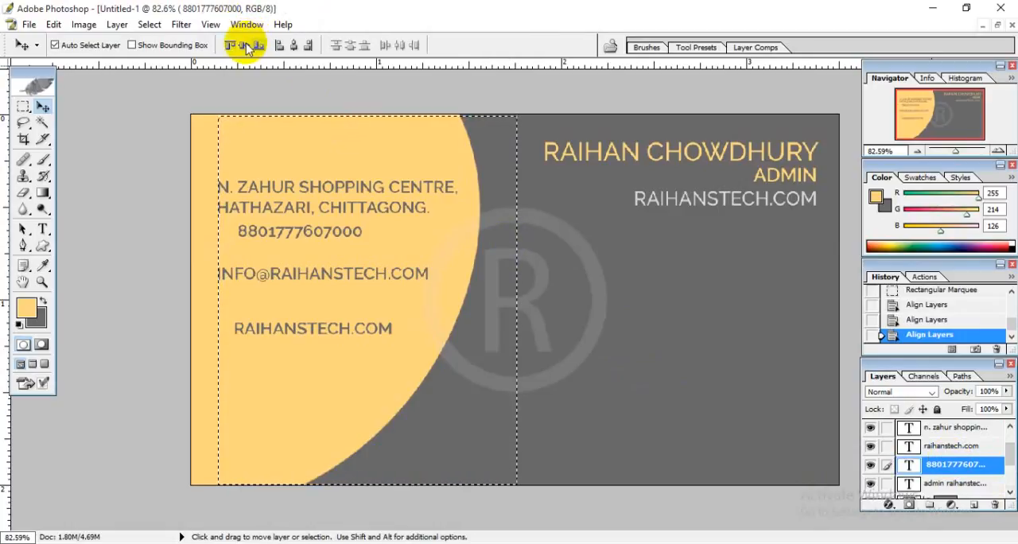
left_click(279, 46)
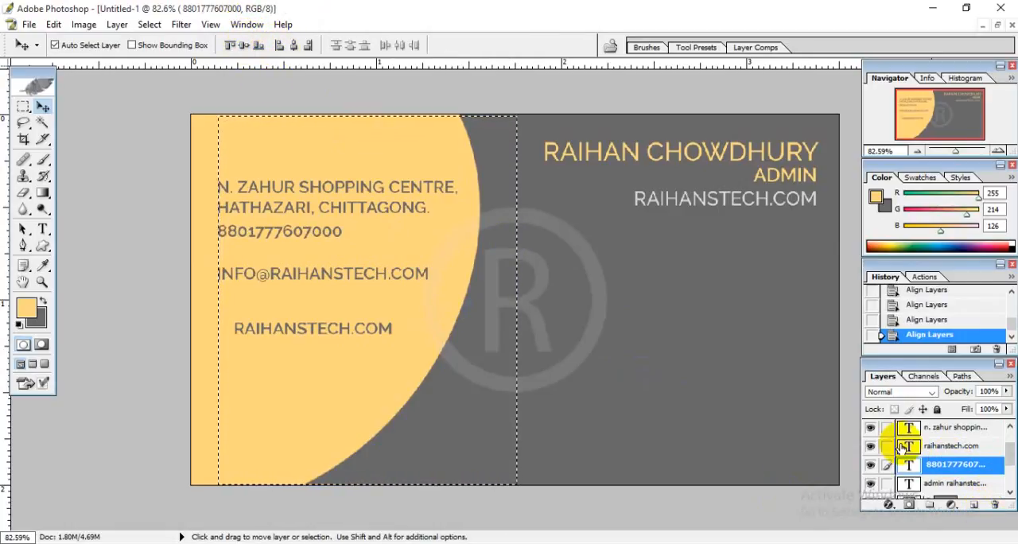
left_click(934, 448)
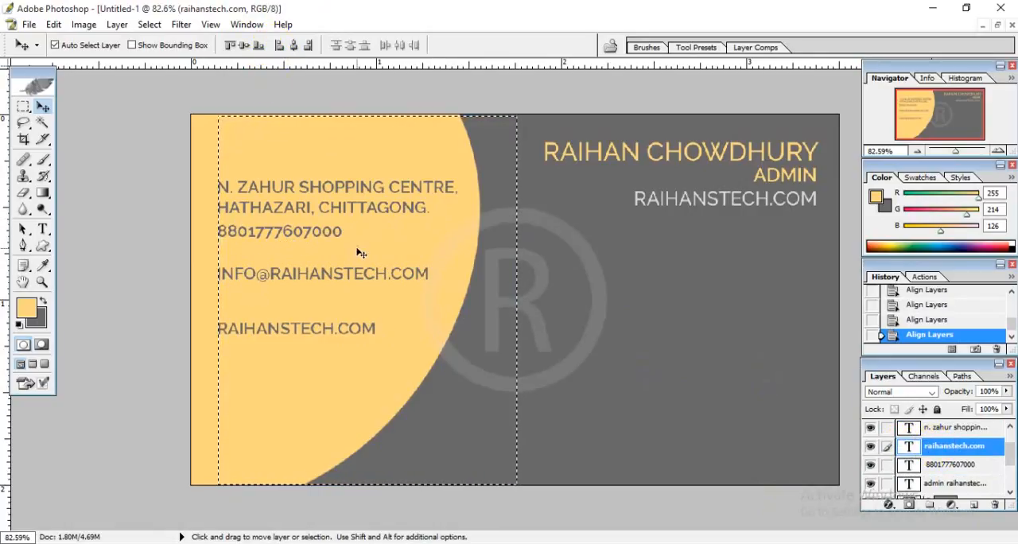
key("ctrl+d")
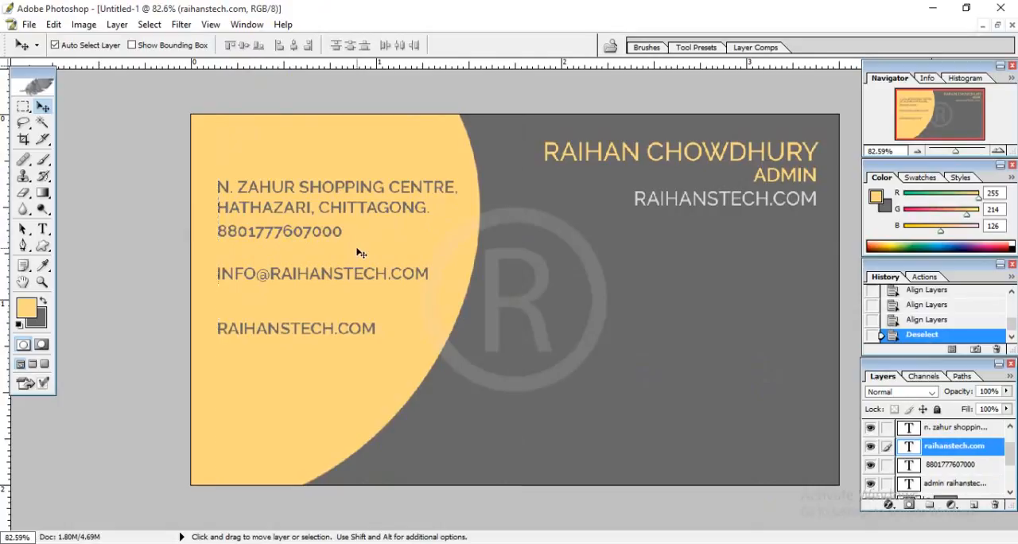
Nudge the phone number line down to sit midway between the address and the e-mail line.
left_click(285, 234)
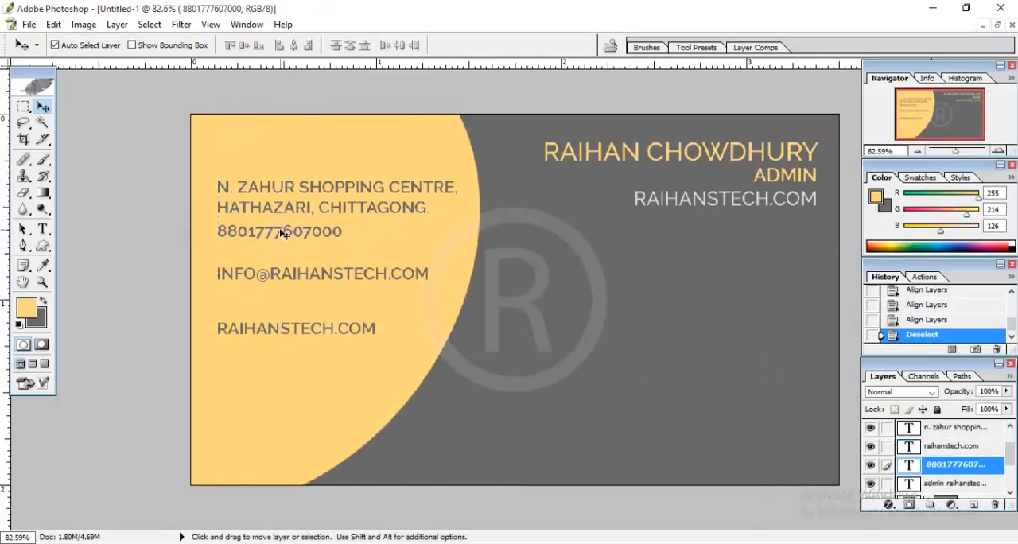
key("Down")
key("Down")
key("Down")
key("Down")
key("Down")
key("Down")
key("Down")
key("Down")
key("Down")
key("Down")
key("Down")
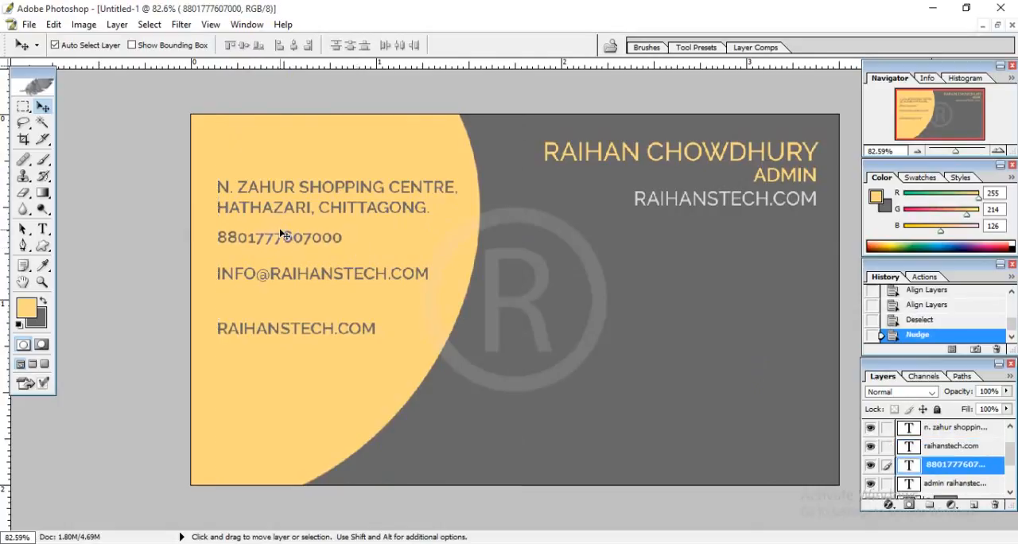
Nudge the RAIHANSTECH.COM line below the e-mail upward so the contact lines are evenly spaced.
left_click(227, 328)
key("Up")
key("Up")
key("Up")
key("Up")
key("Up")
key("Up")
key("Up")
key("Up")
key("Up")
key("Up")
key("Up")
key("Up")
key("Up")
key("Up")
key("Up")
key("Up")
key("Up")
key("Up")
key("Up")
key("Up")
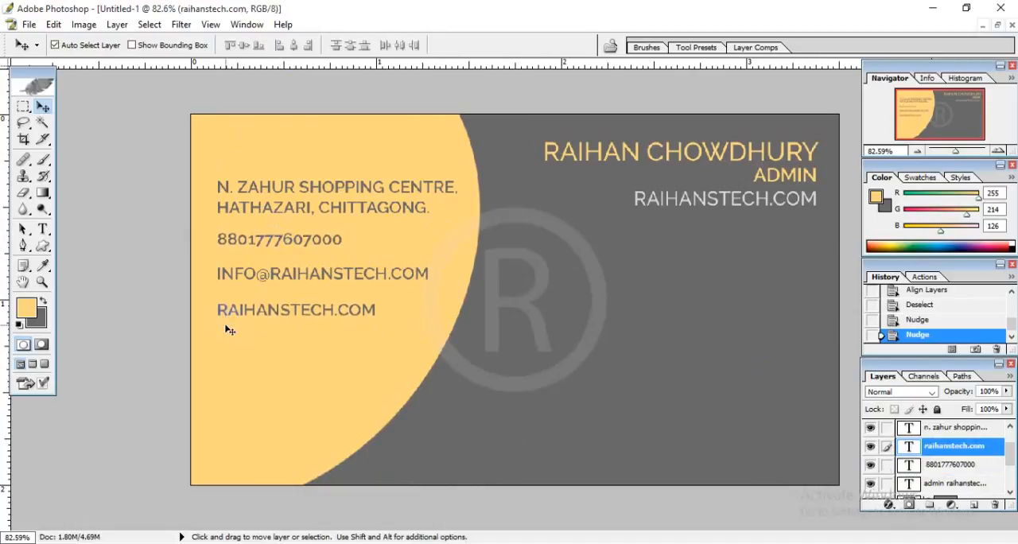
key("Up")
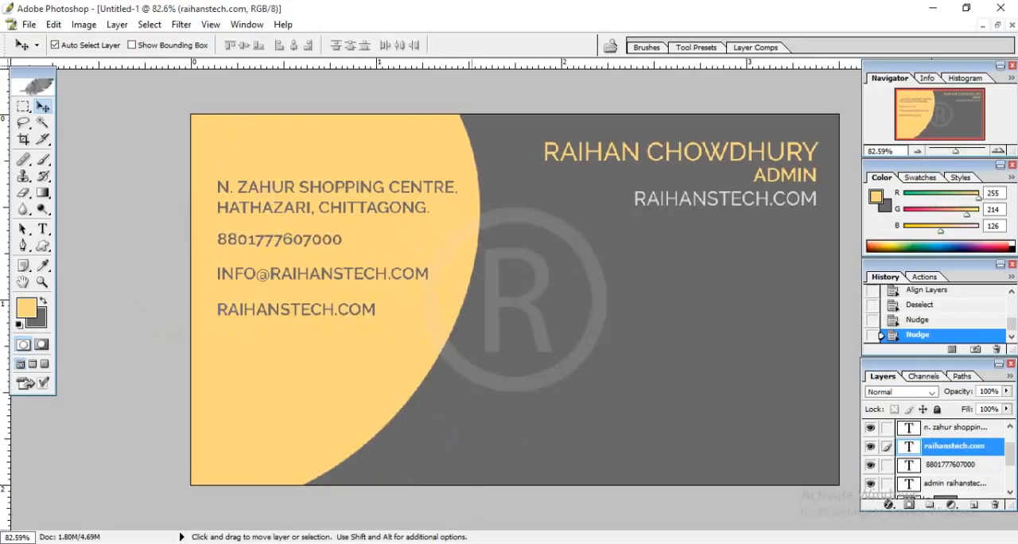
Switch to the browser's Font Awesome icons page and open the phone icon's page.
left_click(411, 539)
left_click(412, 539)
left_click(411, 540)
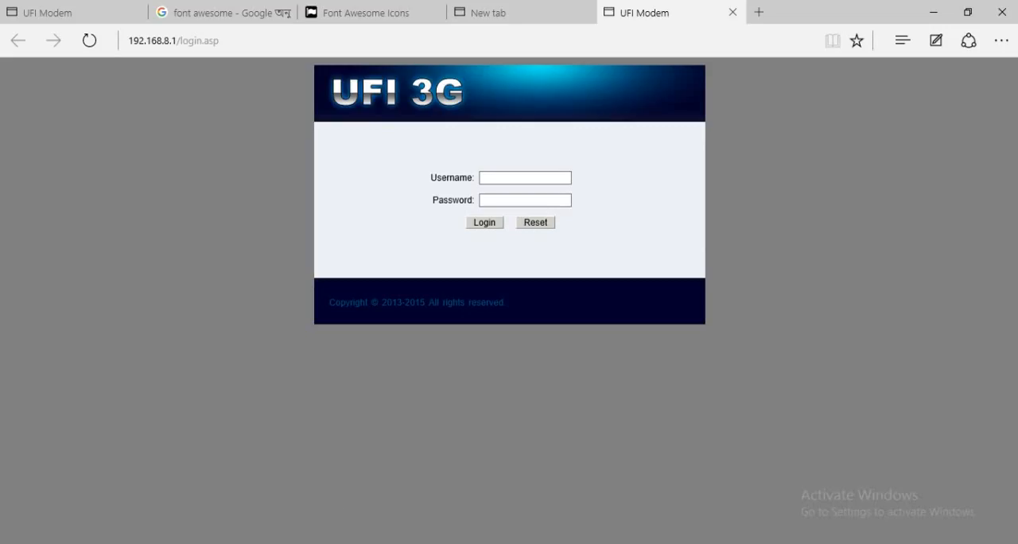
left_click(423, 10)
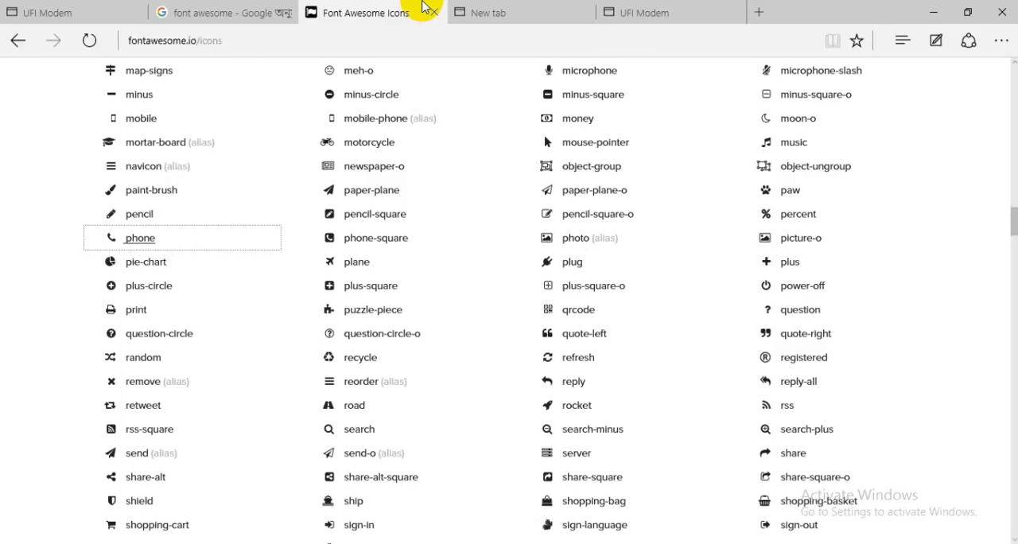
left_click(126, 239)
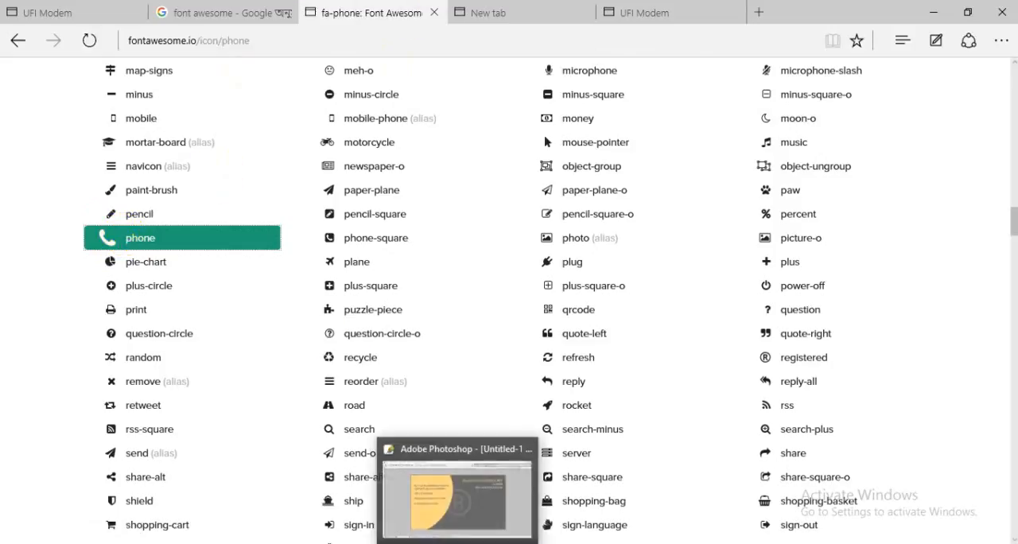
left_click(459, 543)
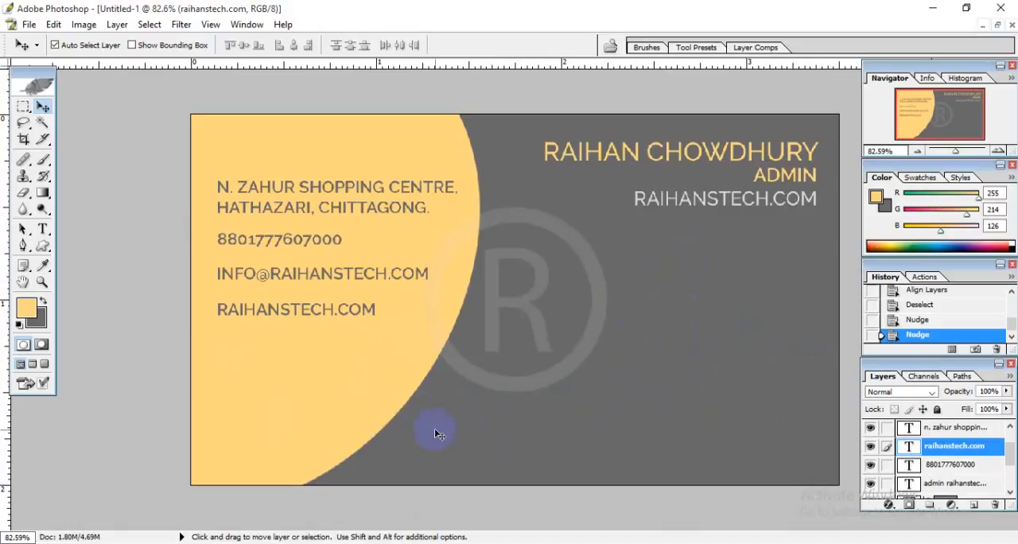
left_click(493, 306)
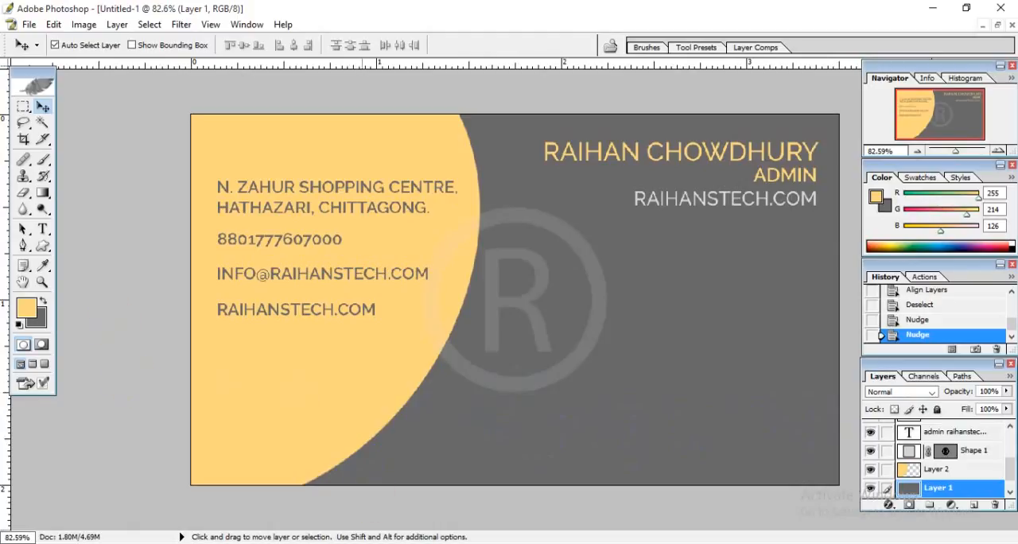
left_click(351, 543)
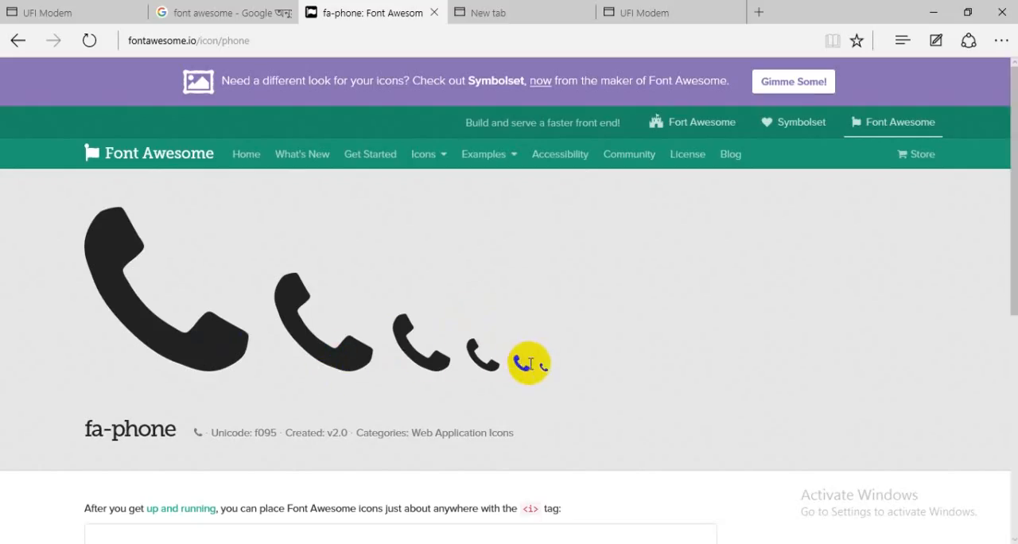
Copy the second-smallest phone glyph from the fa-phone page.
mouse_move(530, 362)
left_mouse_down()
mouse_move(499, 345)
mouse_move(524, 373)
mouse_move(488, 357)
mouse_move(532, 369)
mouse_move(546, 404)
mouse_move(521, 365)
left_mouse_up()
left_click(522, 366)
right_click(521, 365)
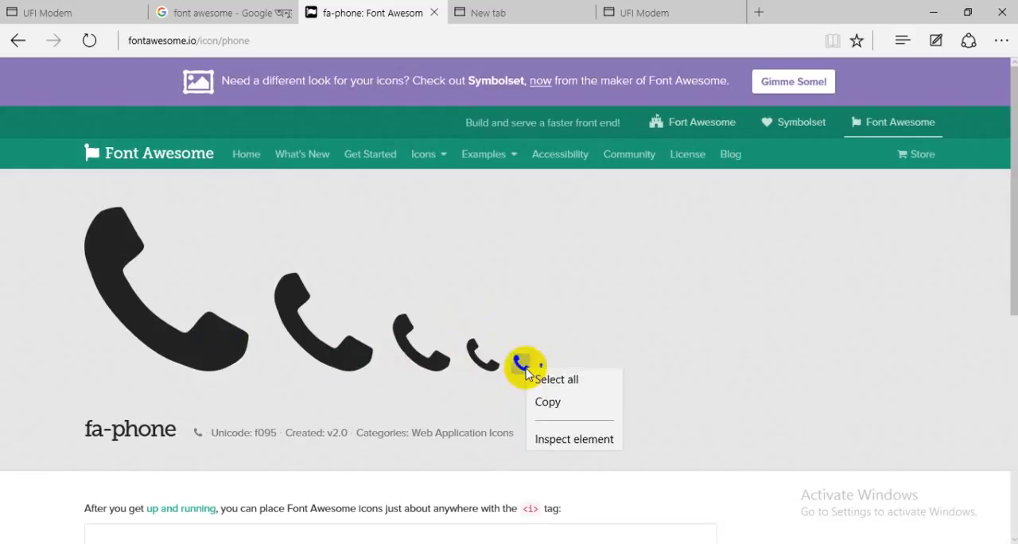
left_click(532, 400)
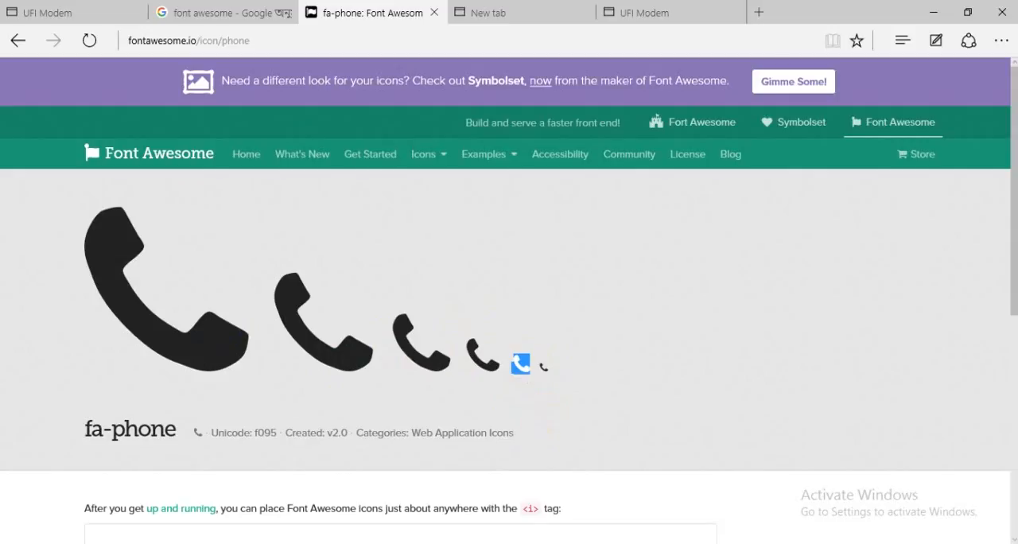
Switch to Photoshop and paste the copied glyph in front of the phone number on the card.
left_click(460, 543)
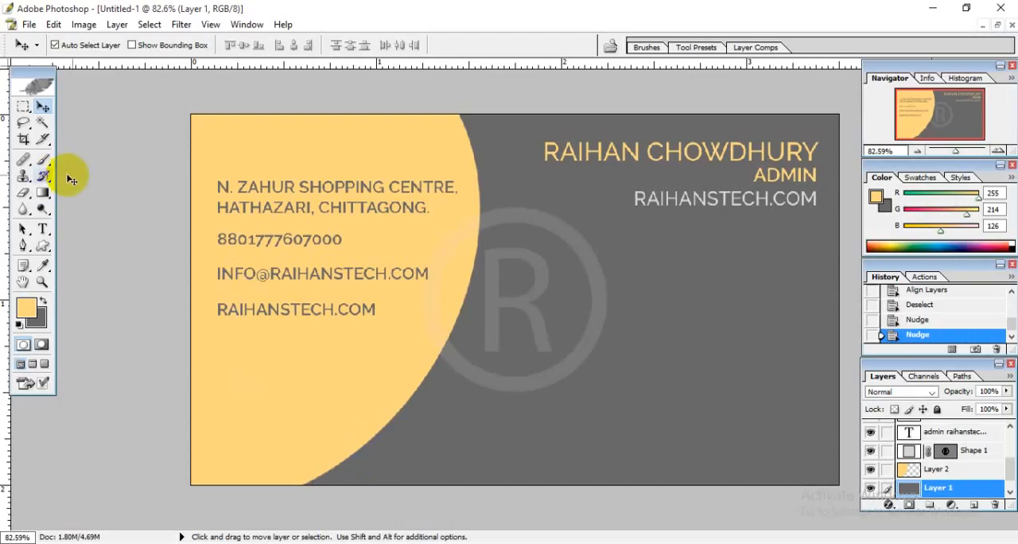
left_click(43, 230)
left_click(224, 239)
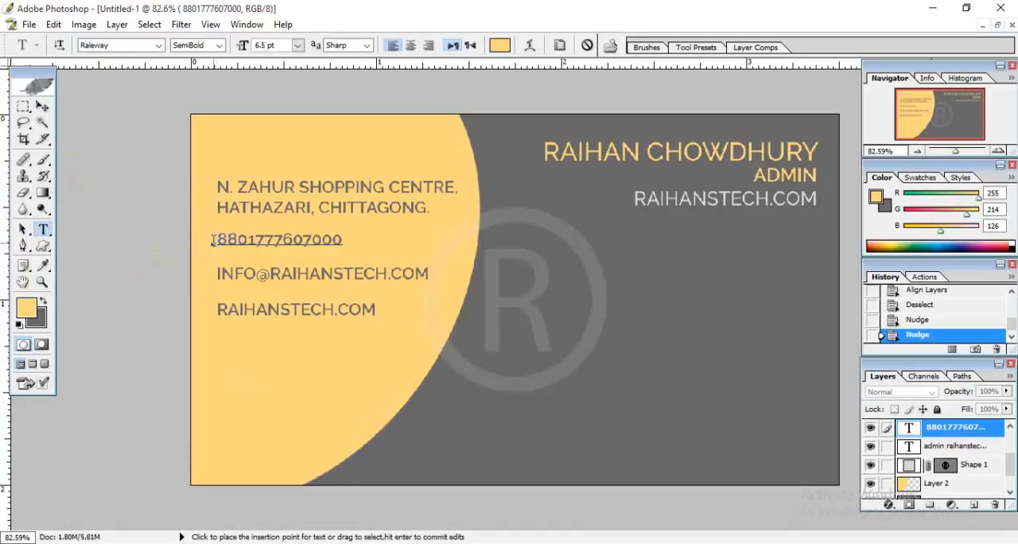
key("ctrl+v")
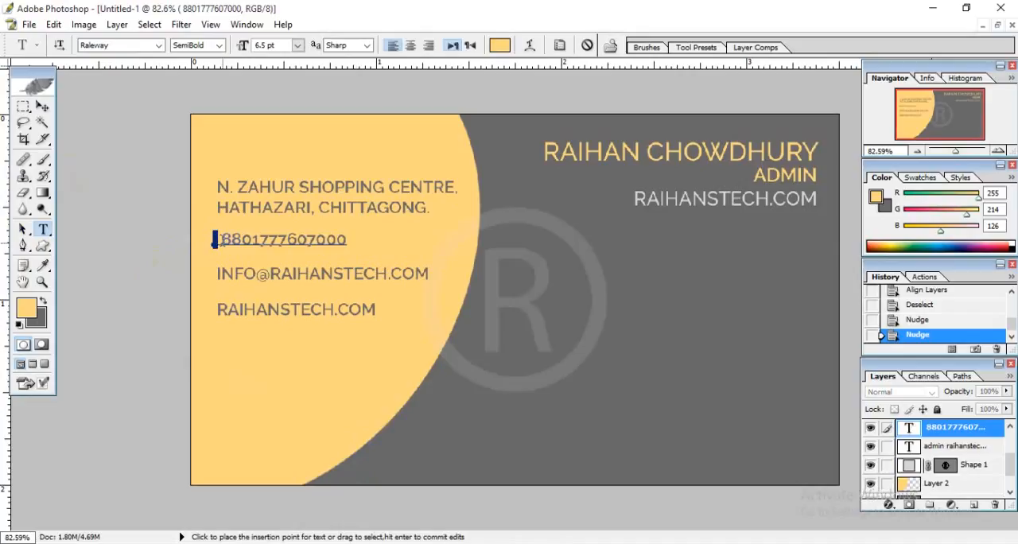
Recolour the pasted glyph with the dark gray 696969 sampled from the card background.
left_click(500, 45)
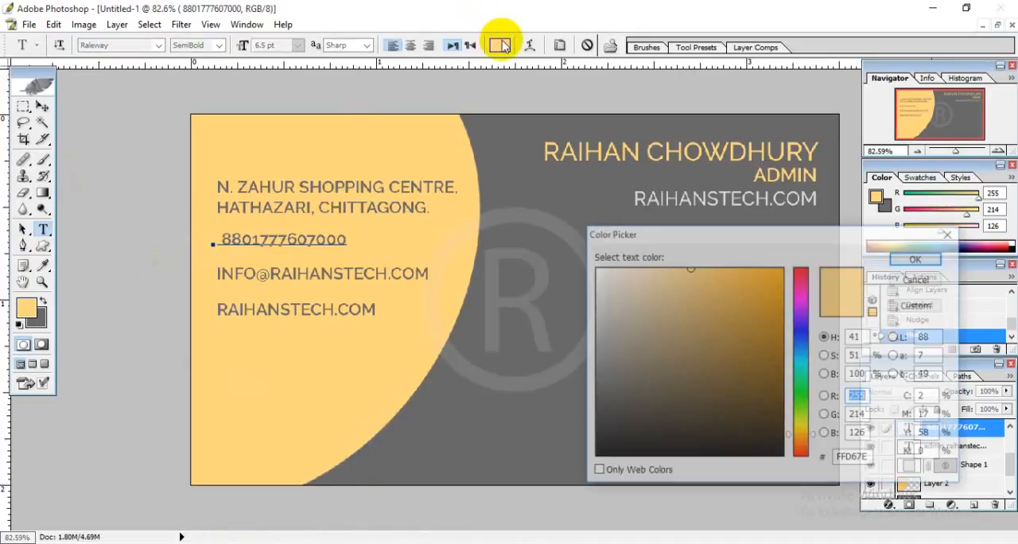
left_click(533, 159)
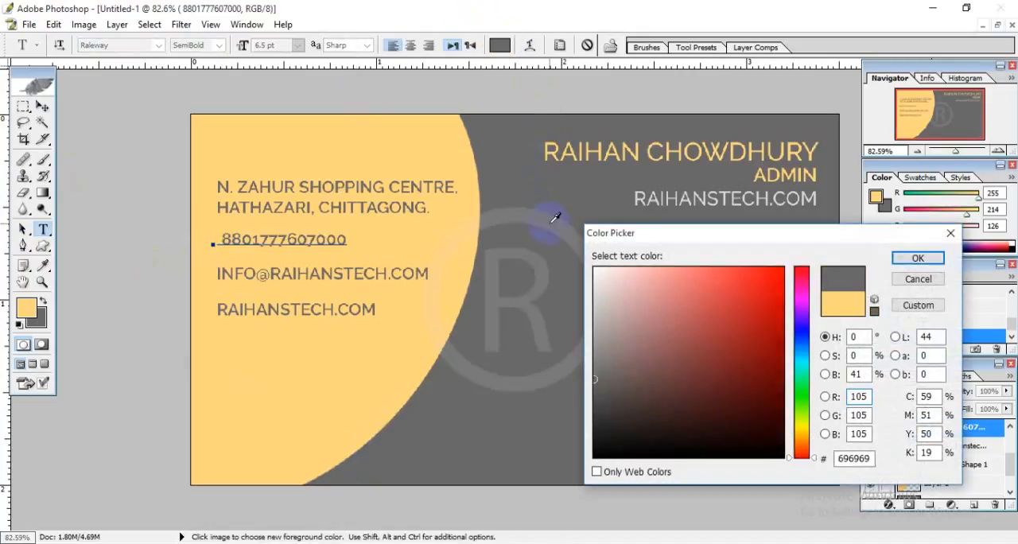
left_click(928, 256)
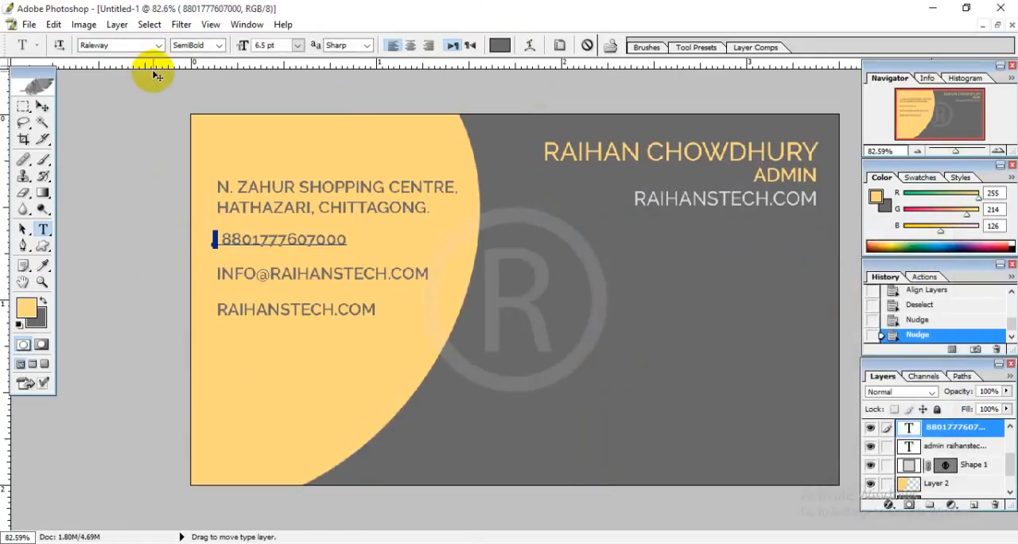
Set the pasted glyph's font to FontAwesome and commit the phone number text edit.
left_click(140, 46)
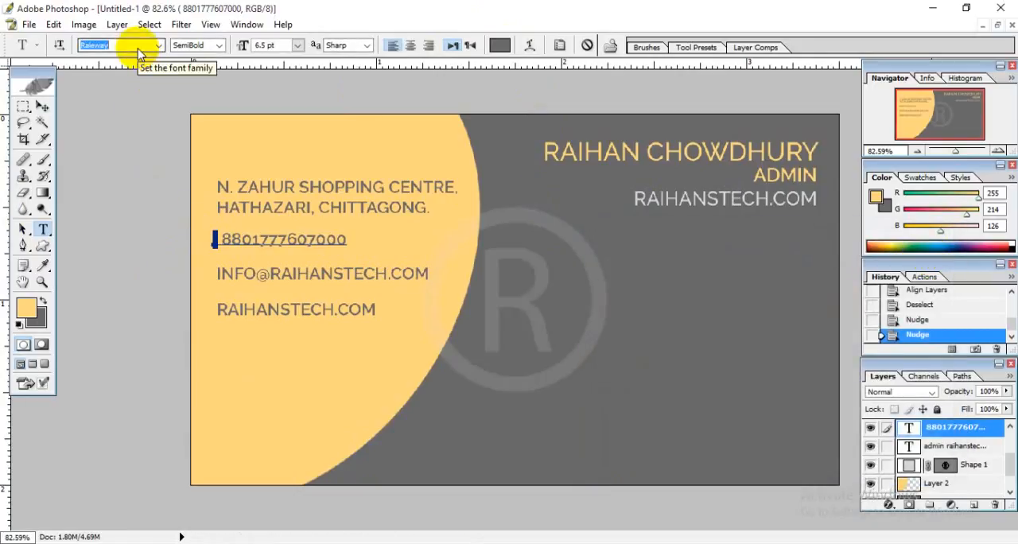
type("FontAwesome (O...")
key("Return")
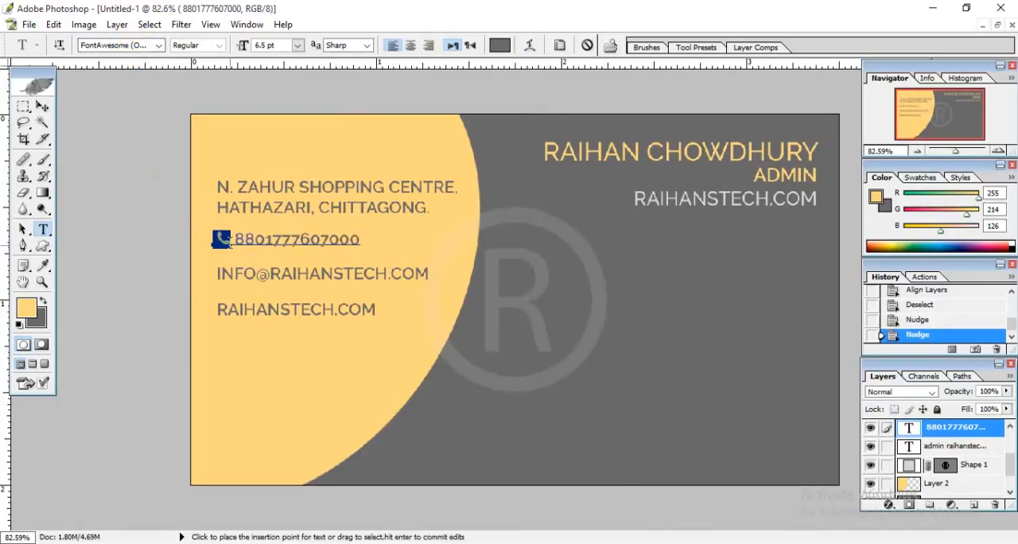
left_click(229, 243)
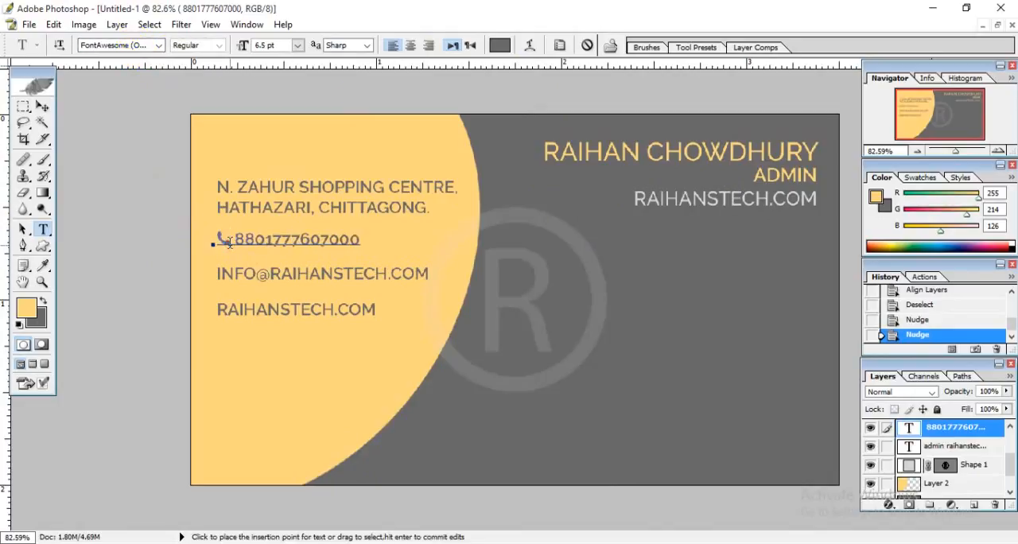
left_click(42, 109)
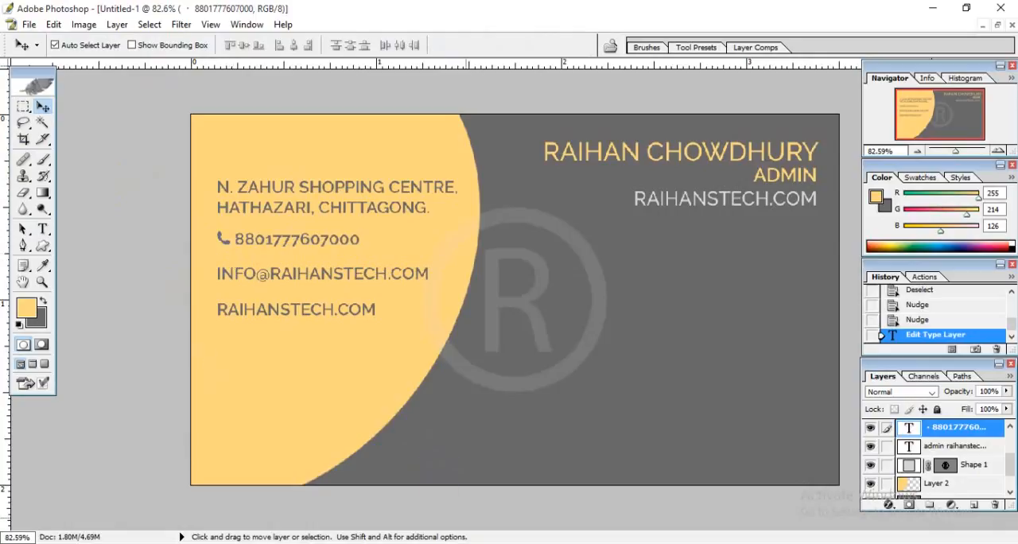
Switch to the browser, return to the Font Awesome icon list, search for "emai" and open the envelope-o icon.
left_click(350, 543)
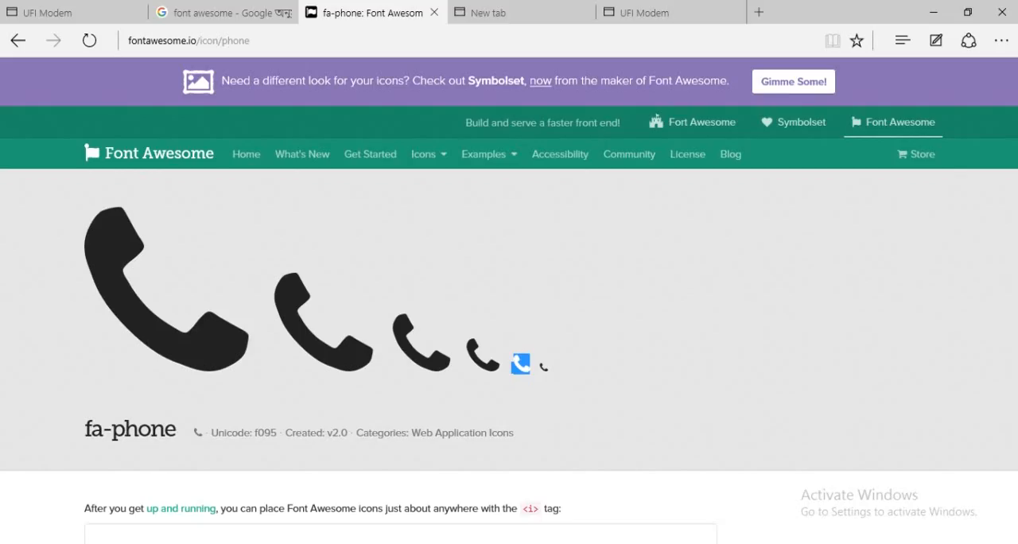
left_click(18, 43)
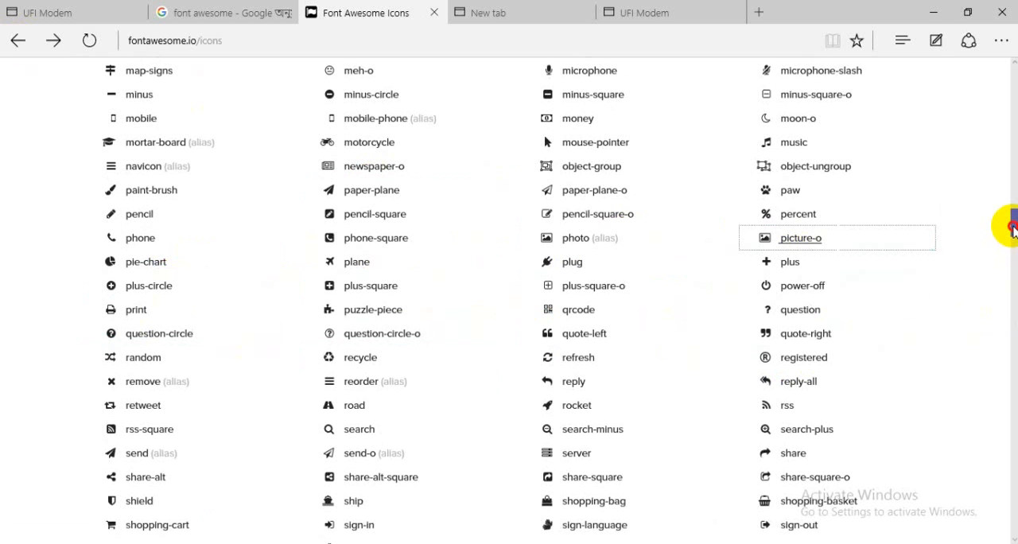
mouse_move(1016, 220)
left_mouse_down()
mouse_move(995, 107)
mouse_move(587, 220)
left_mouse_up()
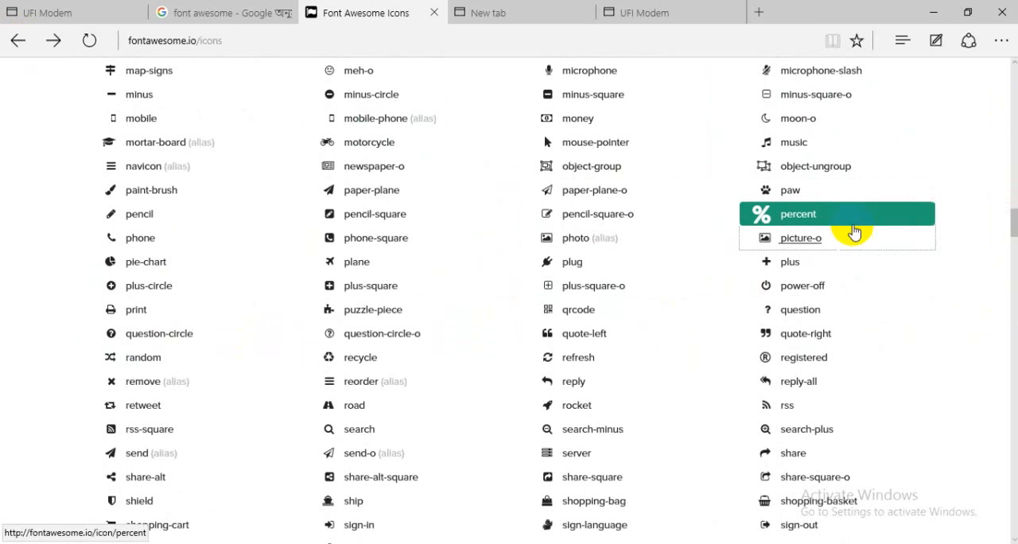
left_click_drag(1009, 227, 1012, 78)
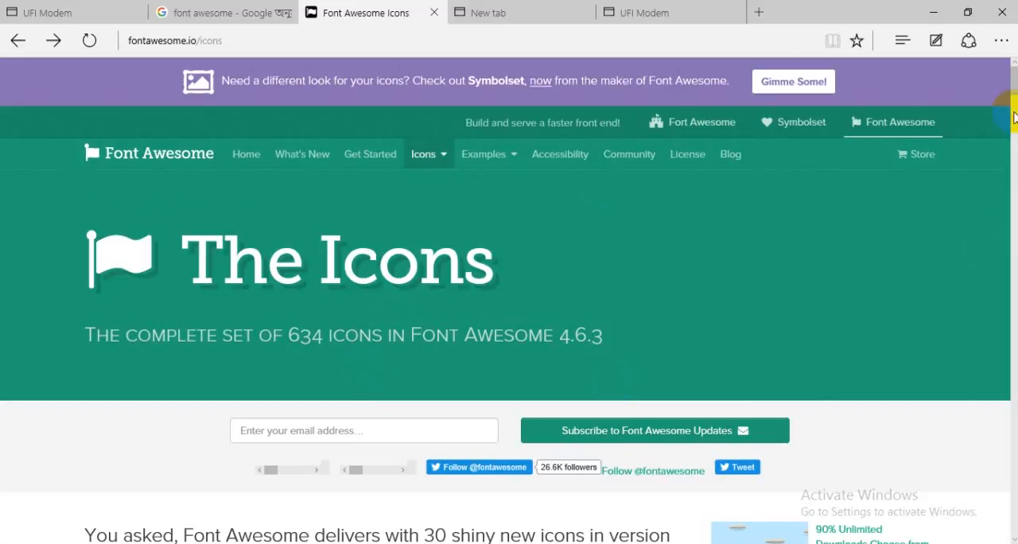
left_click_drag(1012, 87, 1000, 102)
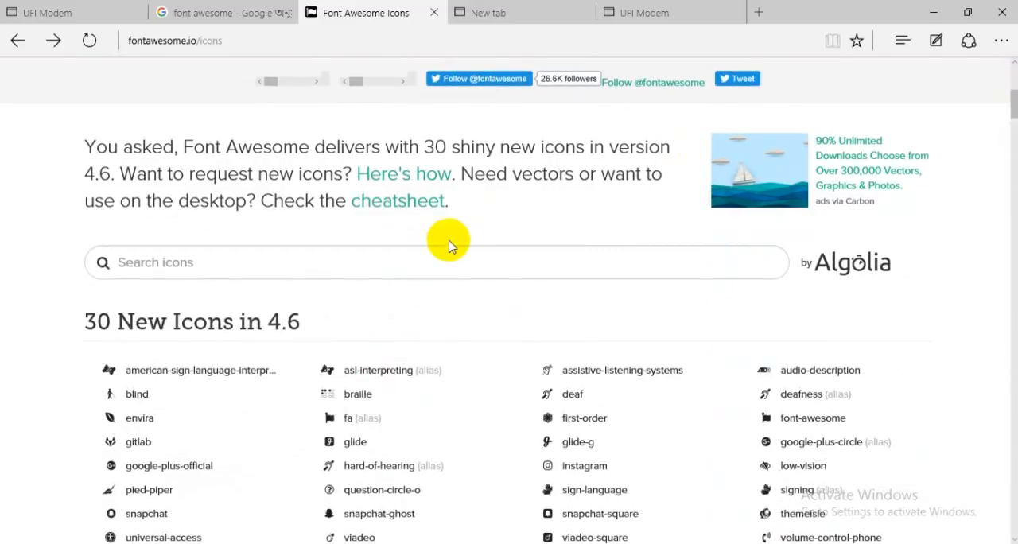
left_click(449, 253)
type("emai")
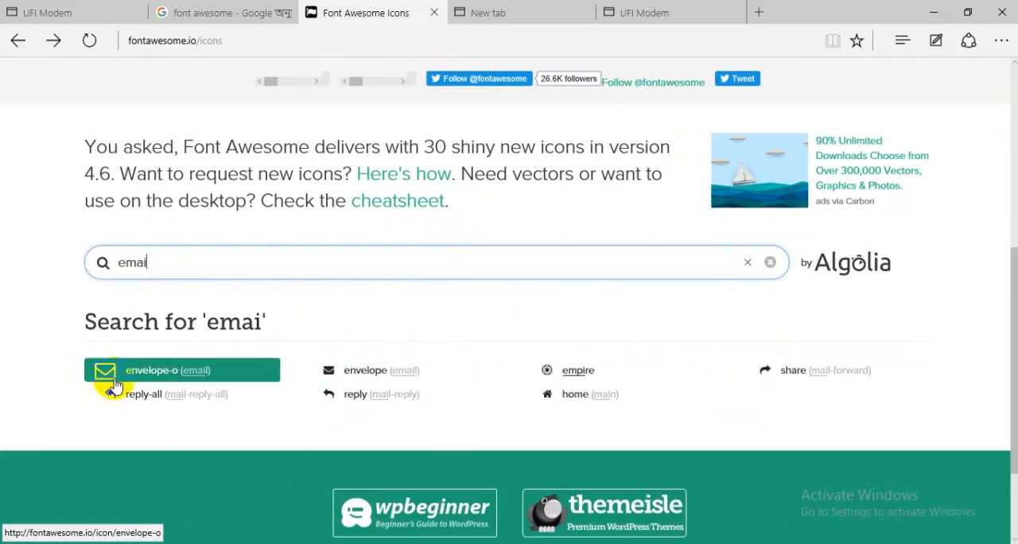
left_click(144, 371)
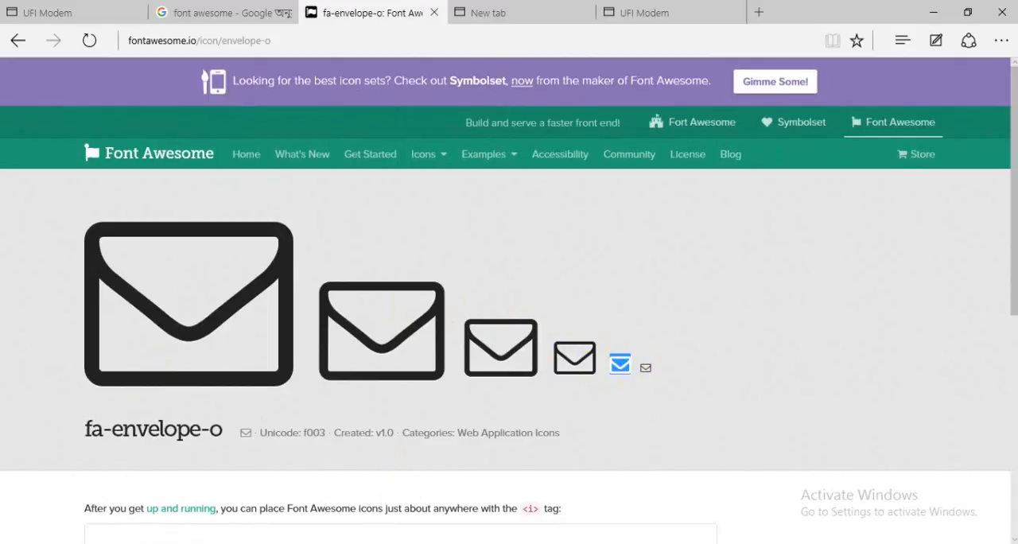
Switch to Photoshop and place the text cursor at the start of the card's e-mail line.
left_click(390, 542)
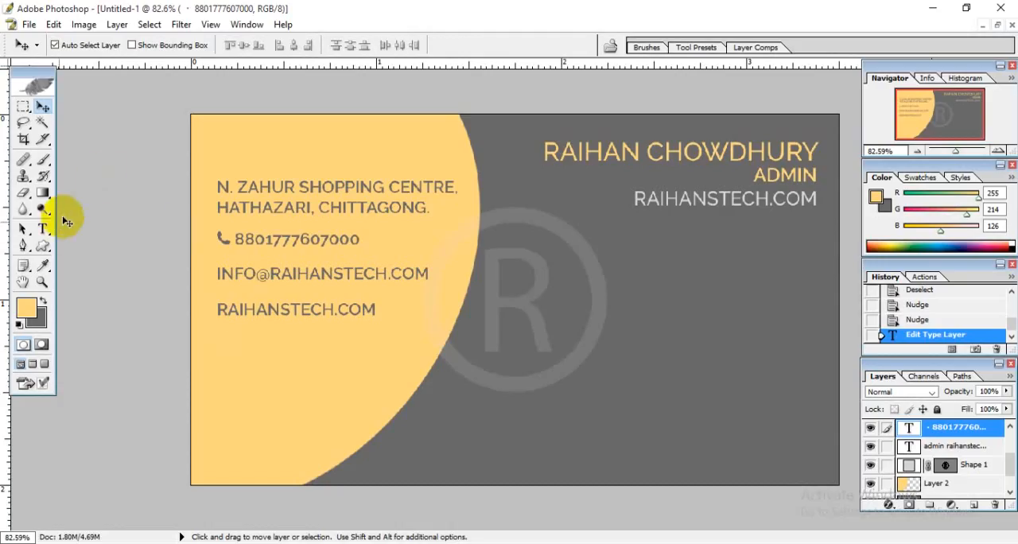
left_click(43, 231)
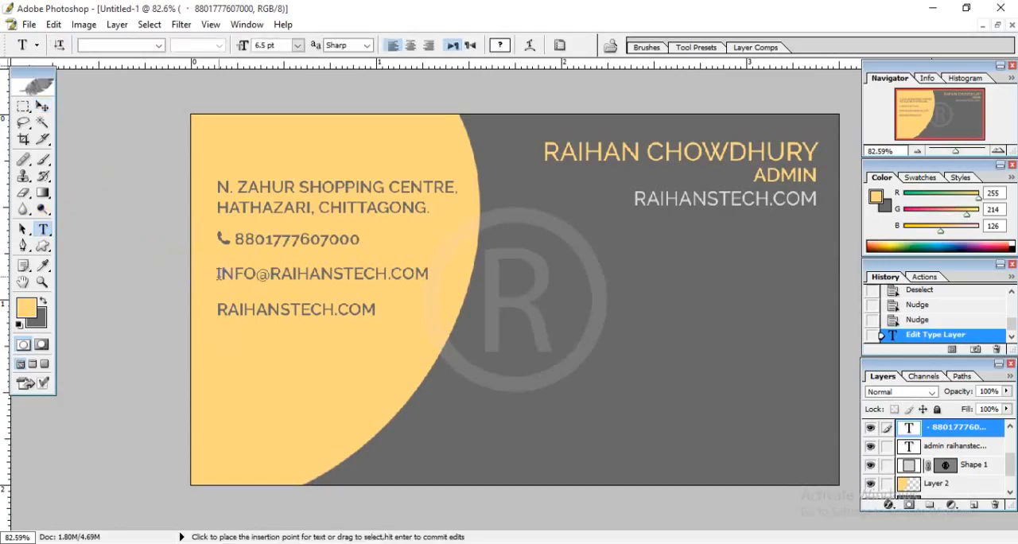
left_click(216, 274)
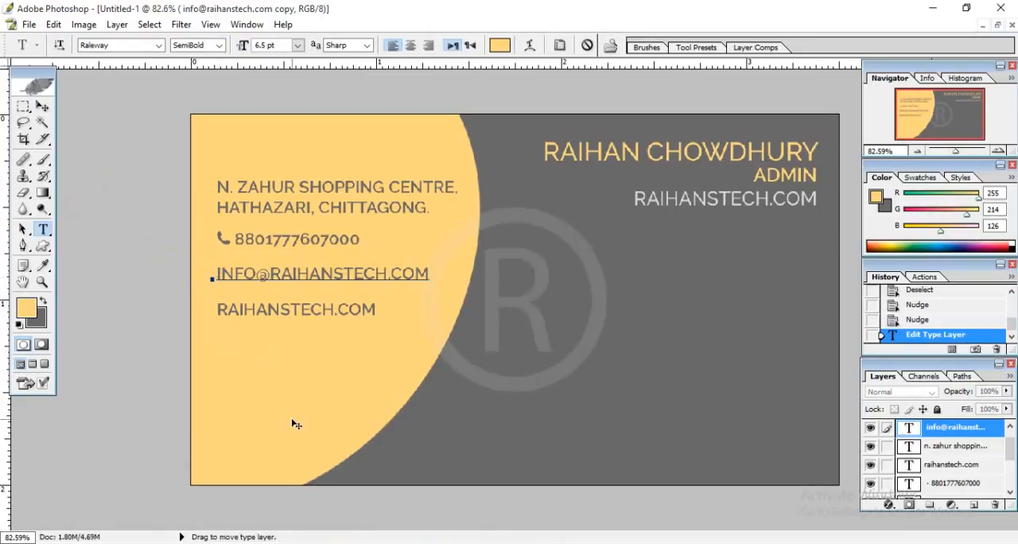
Return to the browser's fa-envelope-o page and copy the second-smallest envelope glyph.
key("alt+Tab")
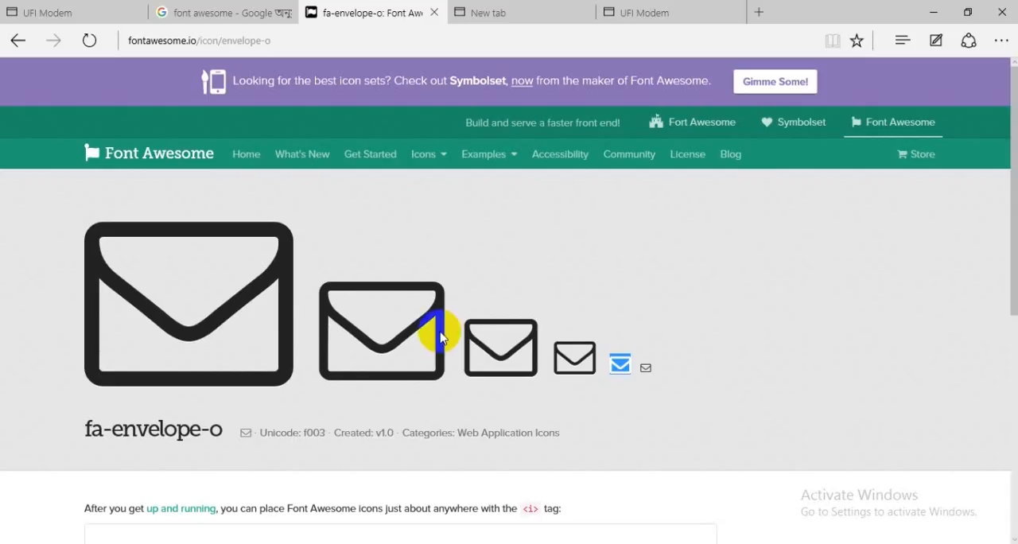
right_click(614, 366)
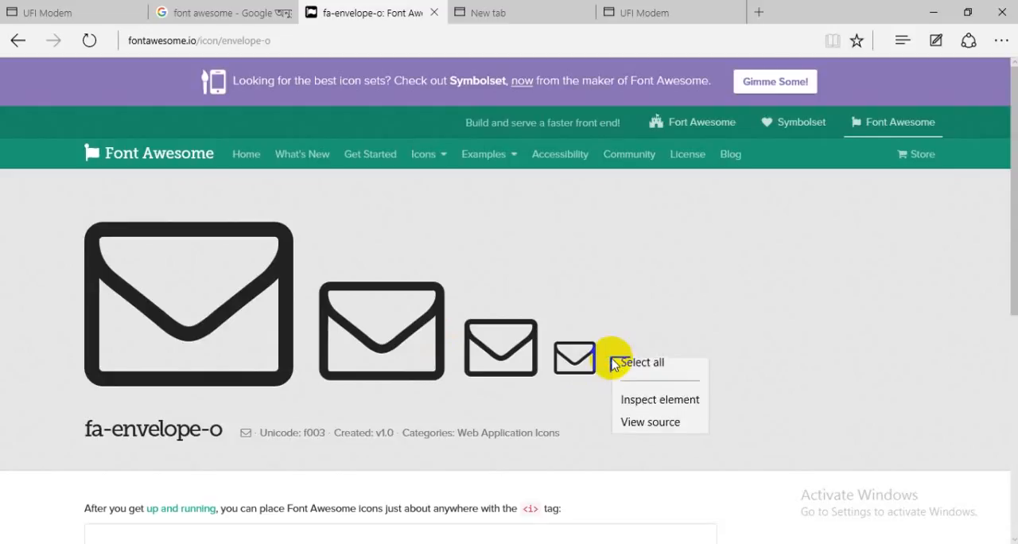
left_click(611, 372)
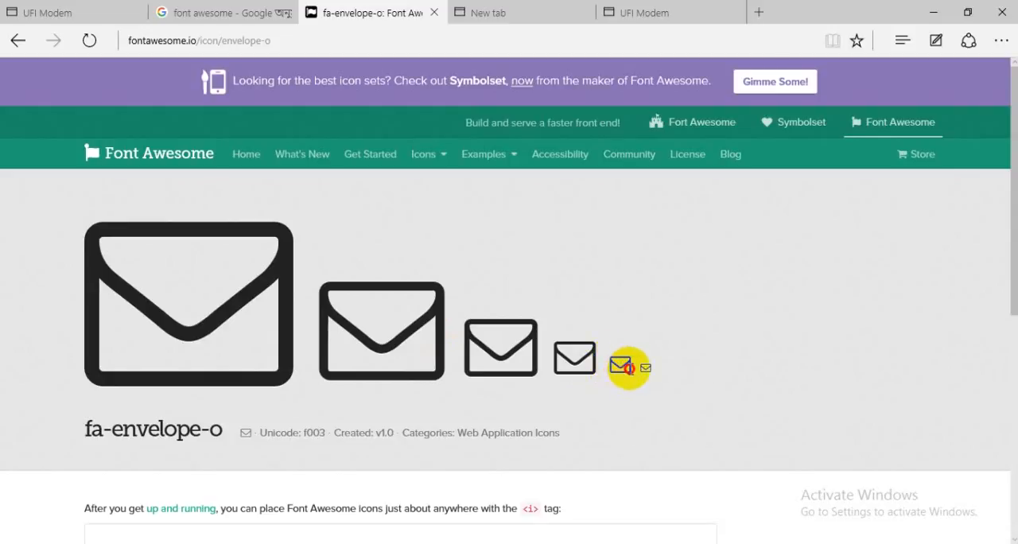
left_click_drag(606, 367, 638, 365)
left_click(622, 366)
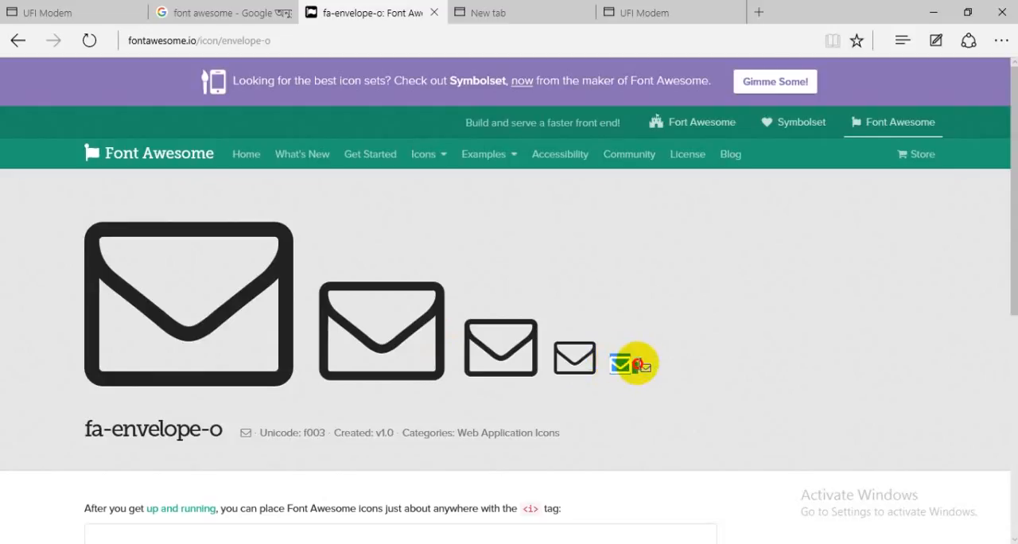
left_click(633, 367)
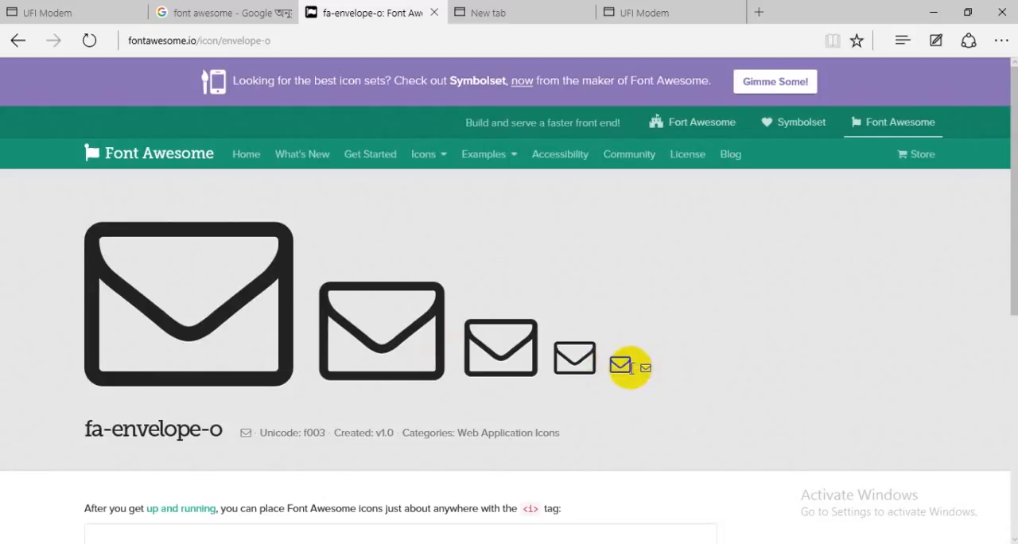
right_click(622, 368)
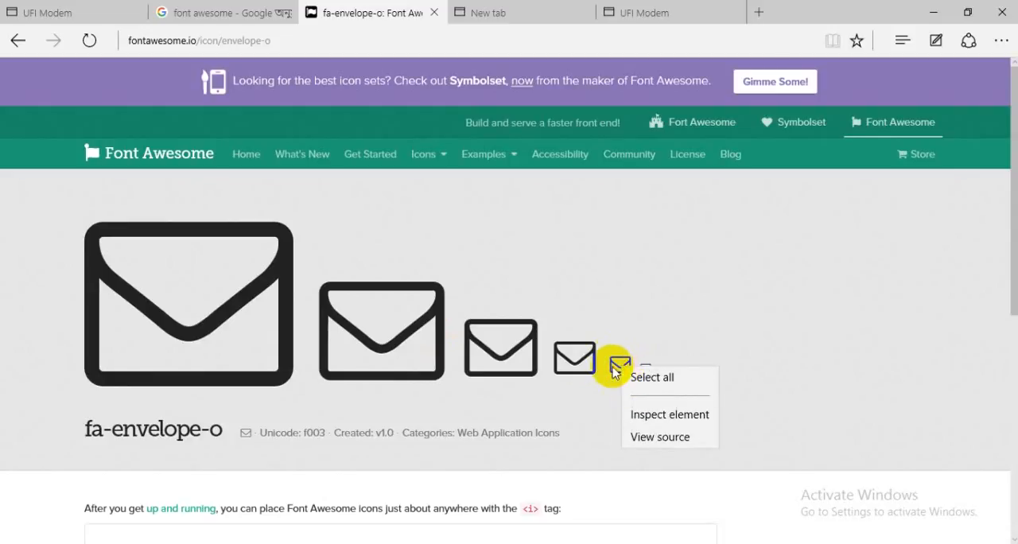
left_click(618, 367)
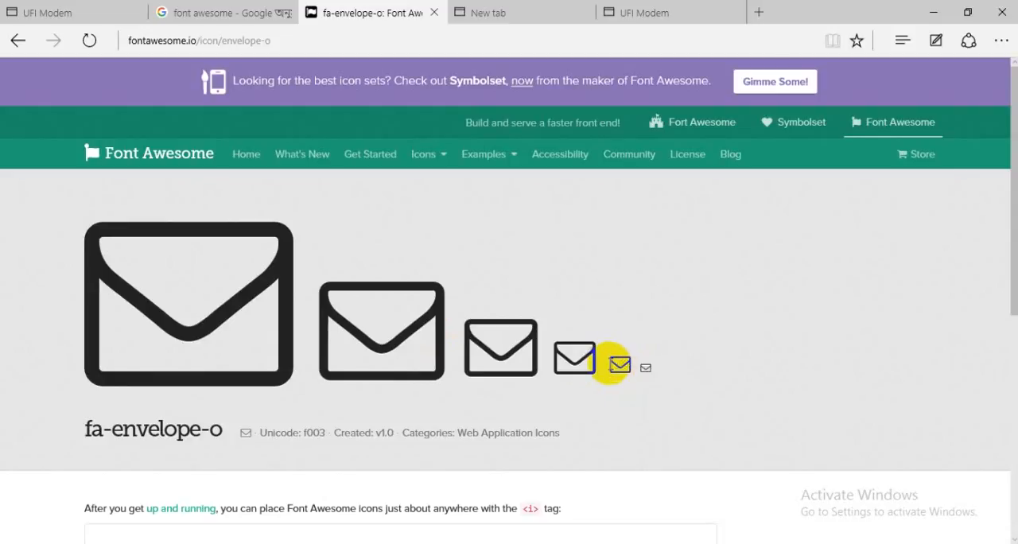
left_click(627, 368)
left_click_drag(607, 366, 629, 364)
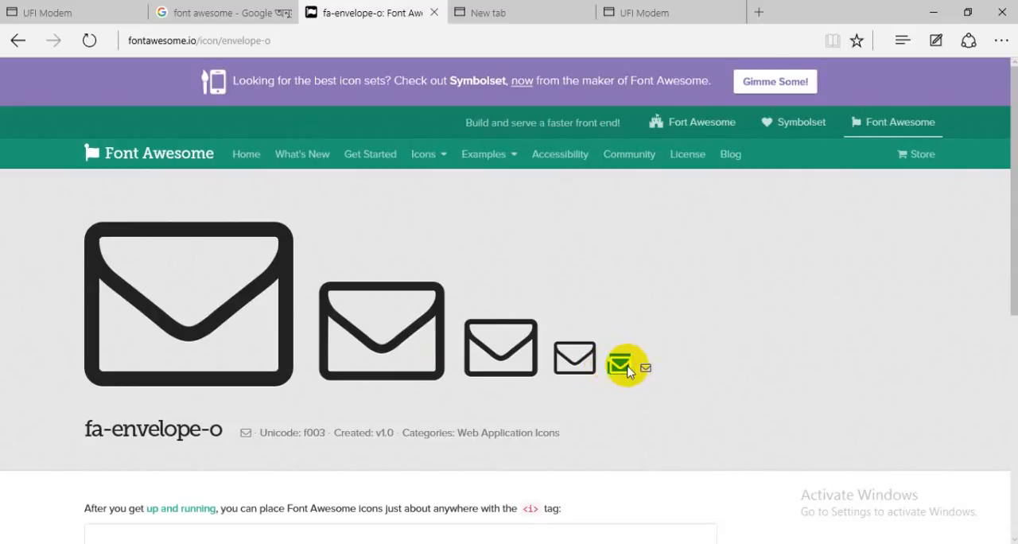
right_click(620, 368)
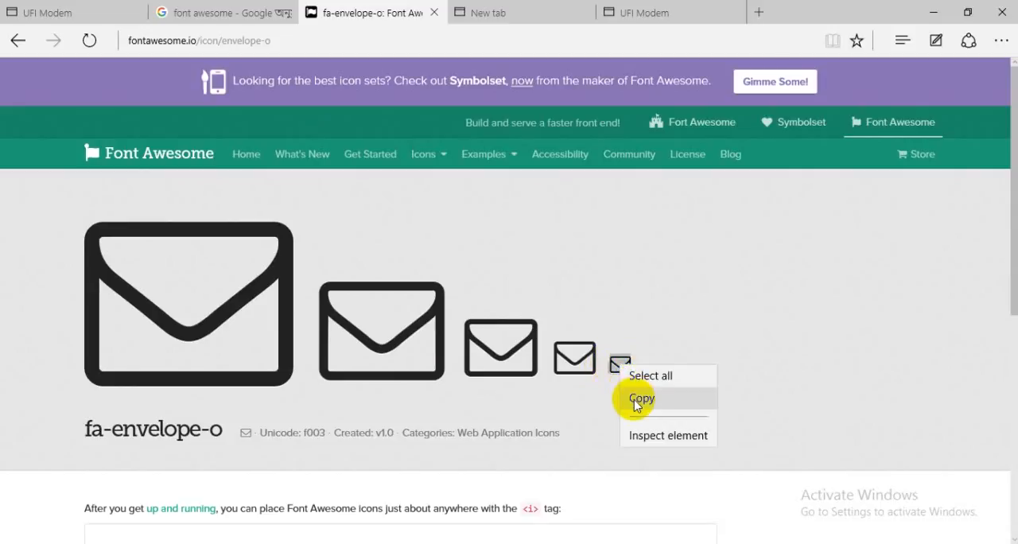
left_click(635, 398)
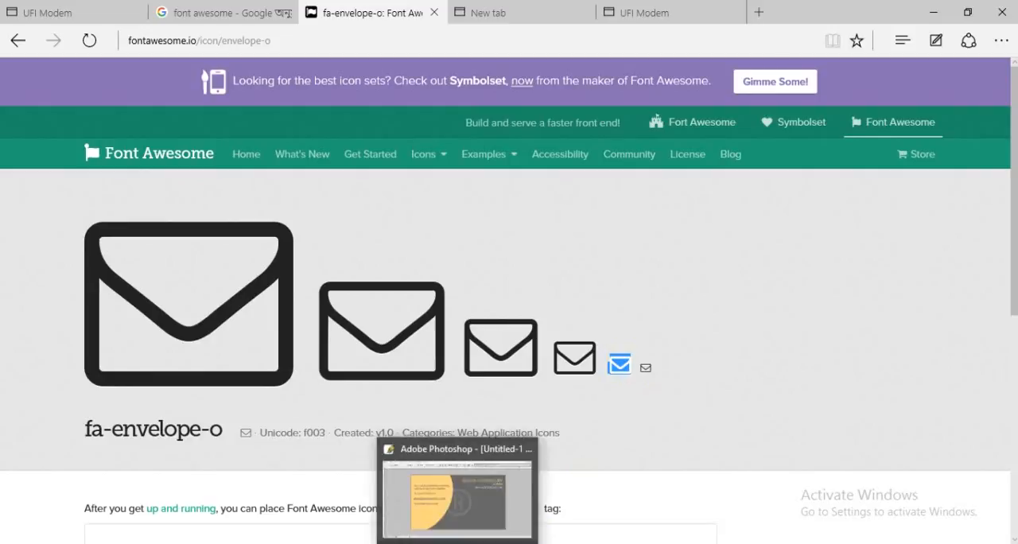
Switch to Photoshop, paste the envelope glyph at the start of the card's e-mail line and set its font to FontAwesome.
left_click(466, 513)
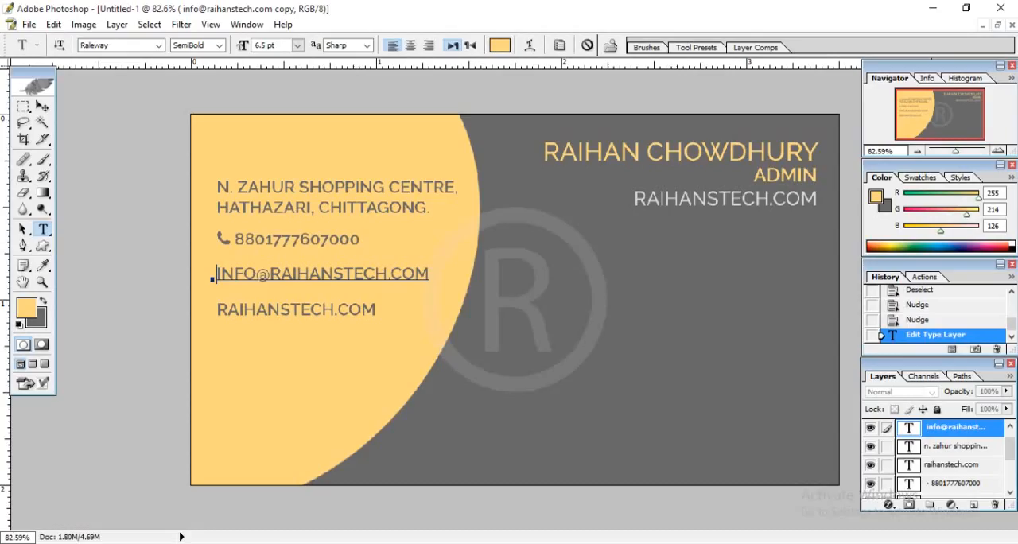
right_click(211, 278)
left_click(286, 69)
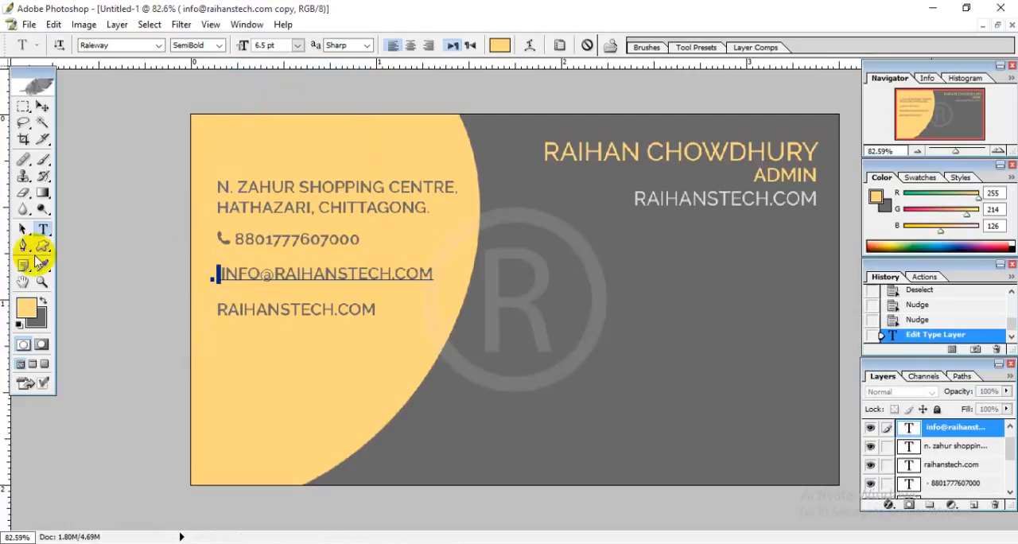
left_click(114, 50)
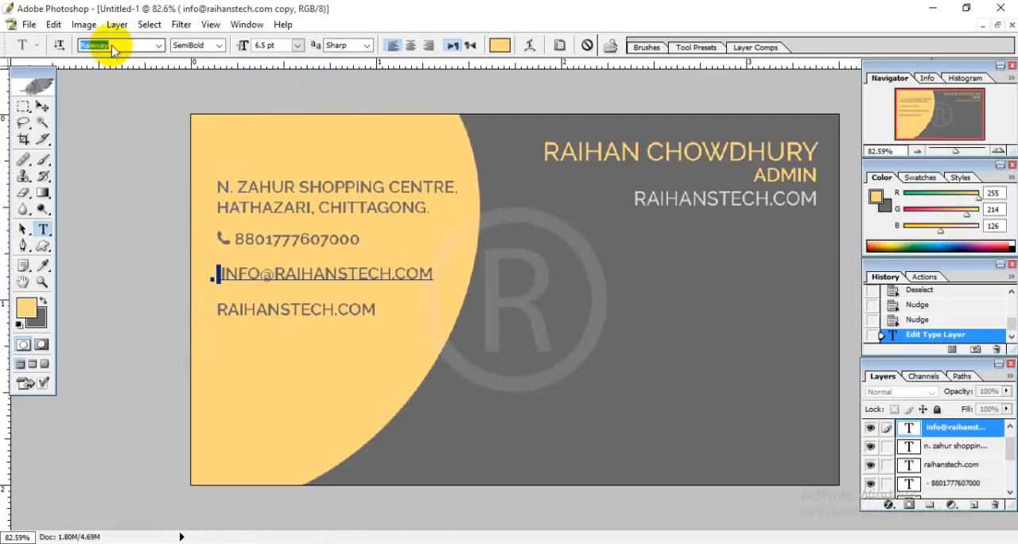
type("fo")
key("Return")
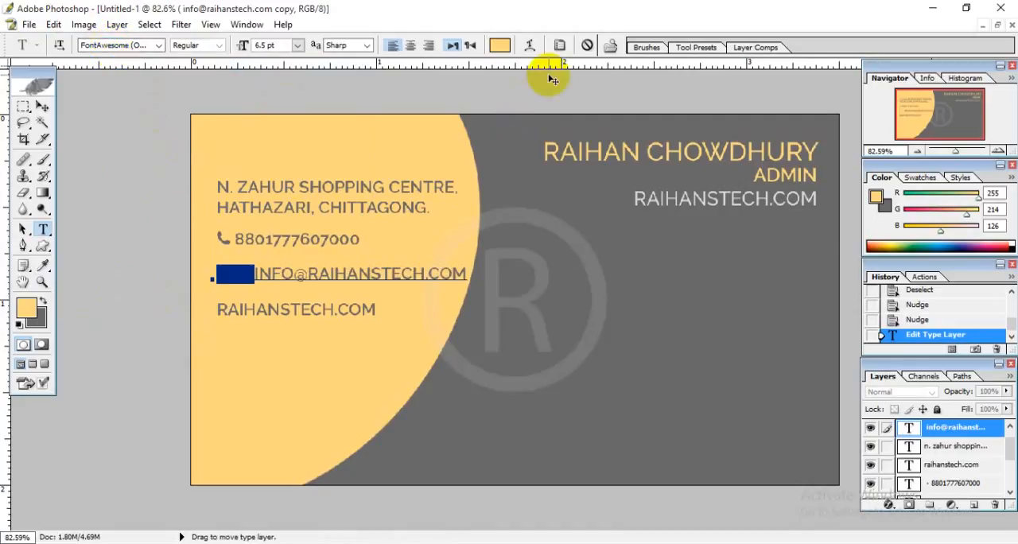
Recolour the pasted envelope icons to the card's dark gray (696969), delete the duplicate and commit the e-mail line.
left_click(500, 45)
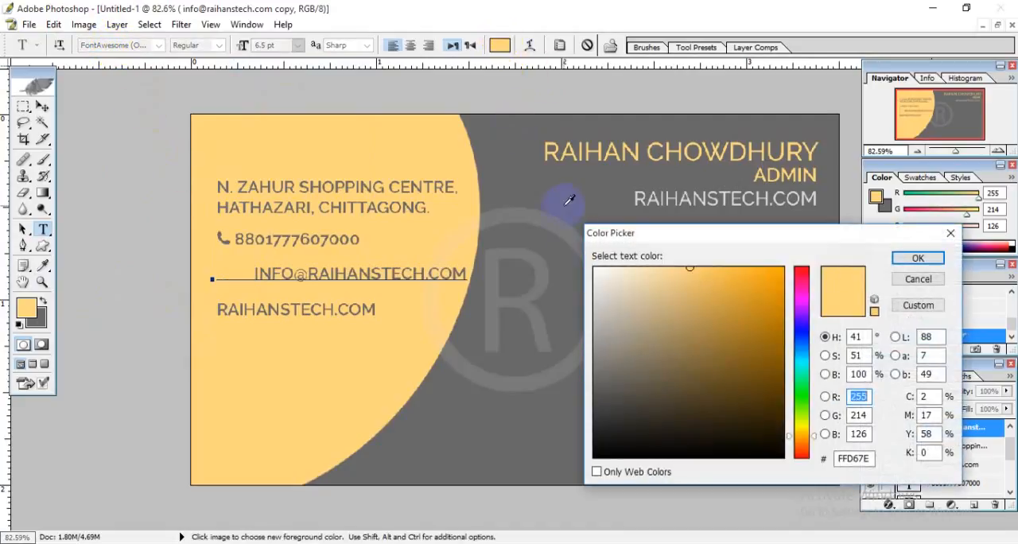
left_click(569, 202)
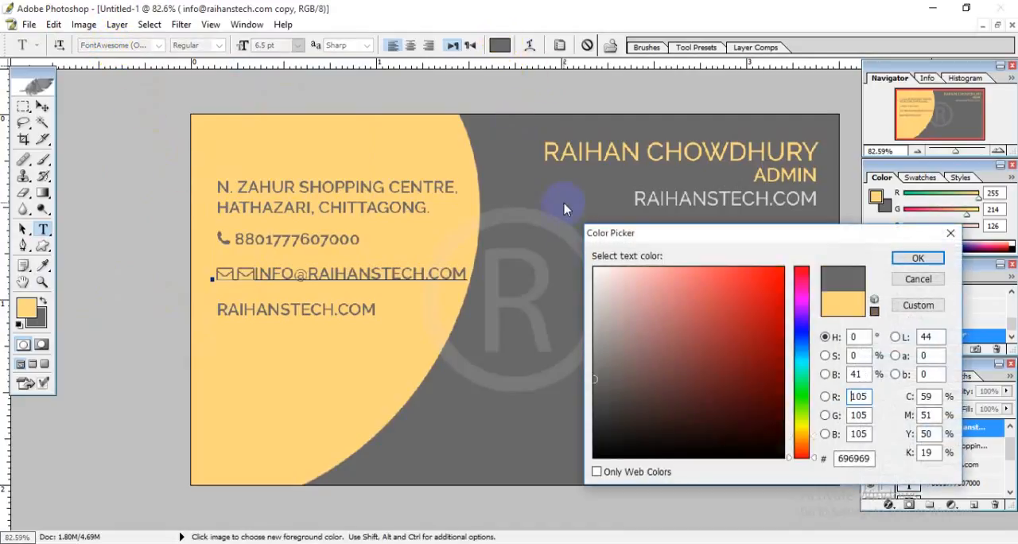
left_click(917, 258)
left_click(253, 273)
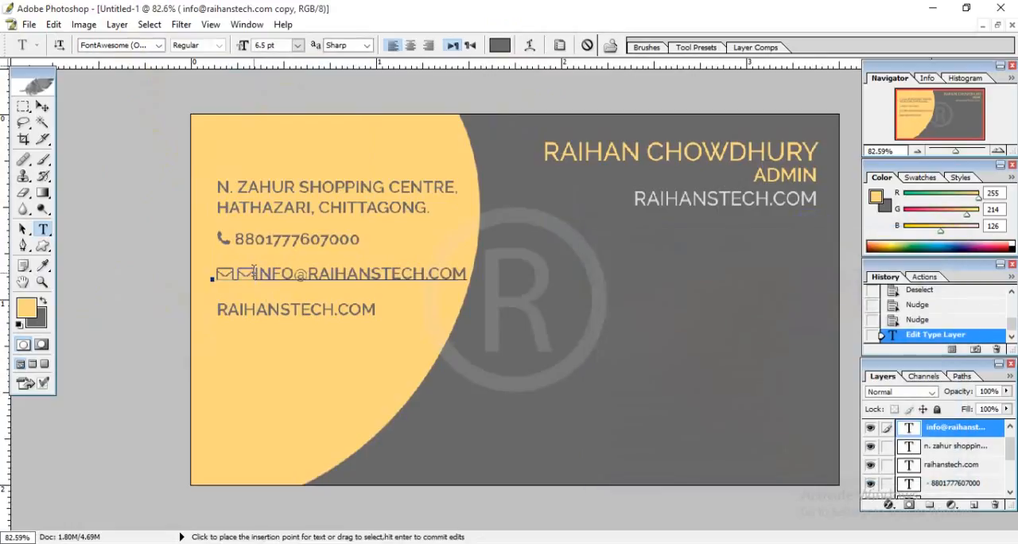
key("BackSpace")
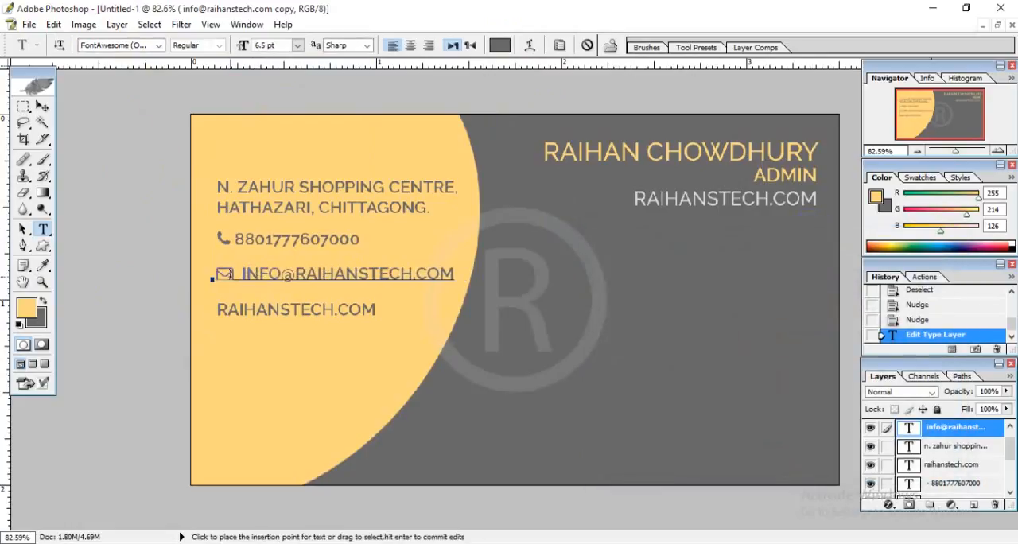
left_click(41, 109)
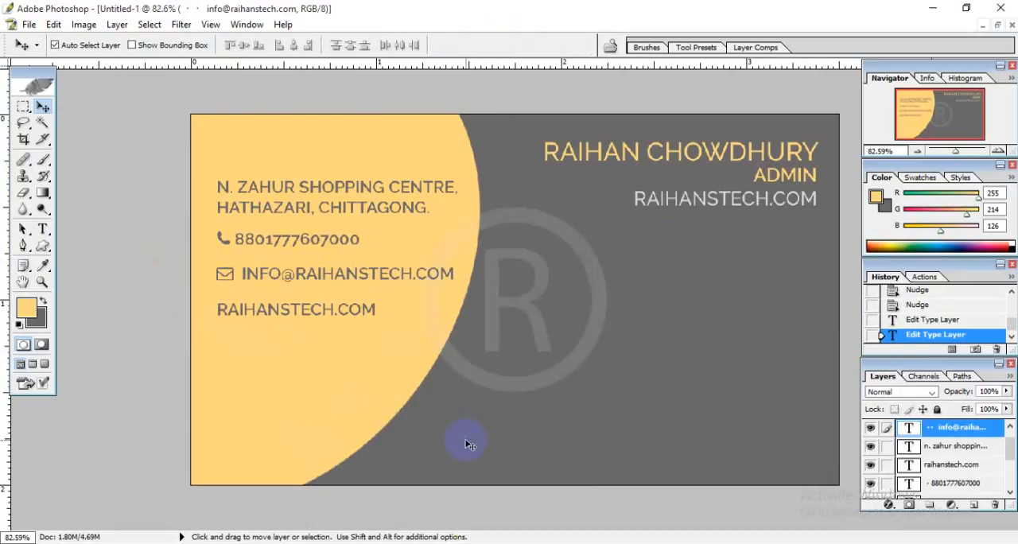
Switch to the browser, return to the Font Awesome icon list, search for "location" and open the map-marker icon.
left_click(459, 543)
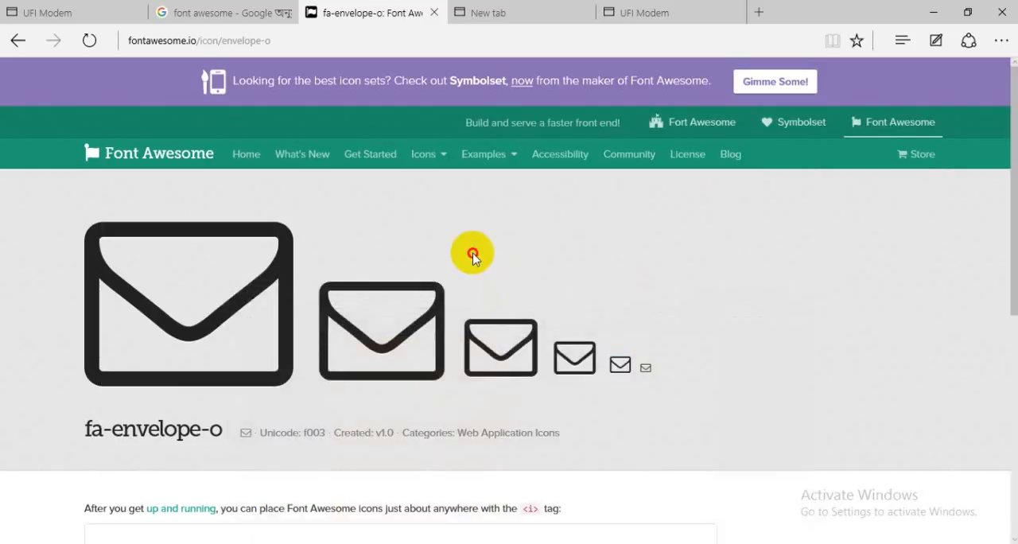
left_click(17, 43)
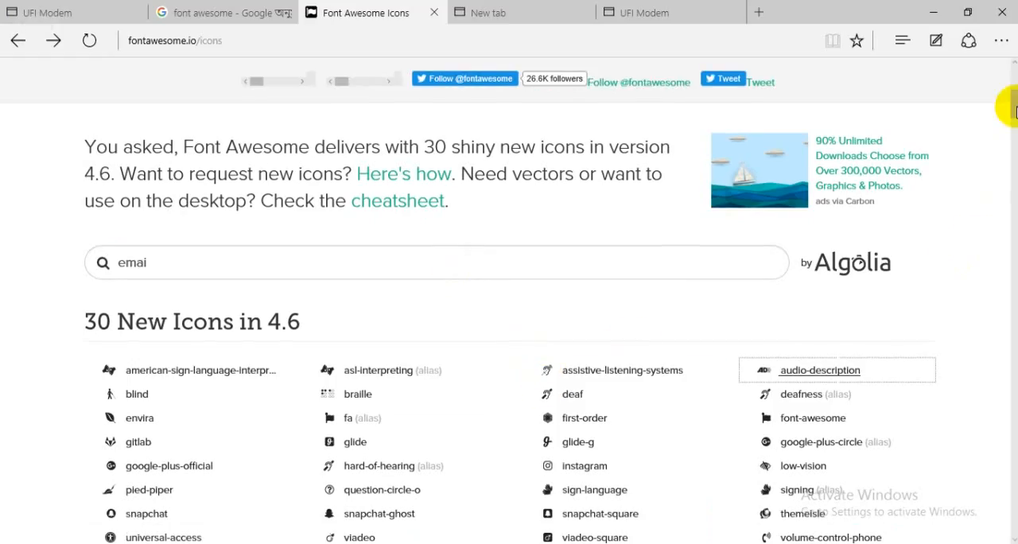
mouse_move(1014, 112)
left_mouse_down()
mouse_move(1014, 173)
mouse_move(1012, 71)
mouse_move(1012, 107)
left_mouse_up()
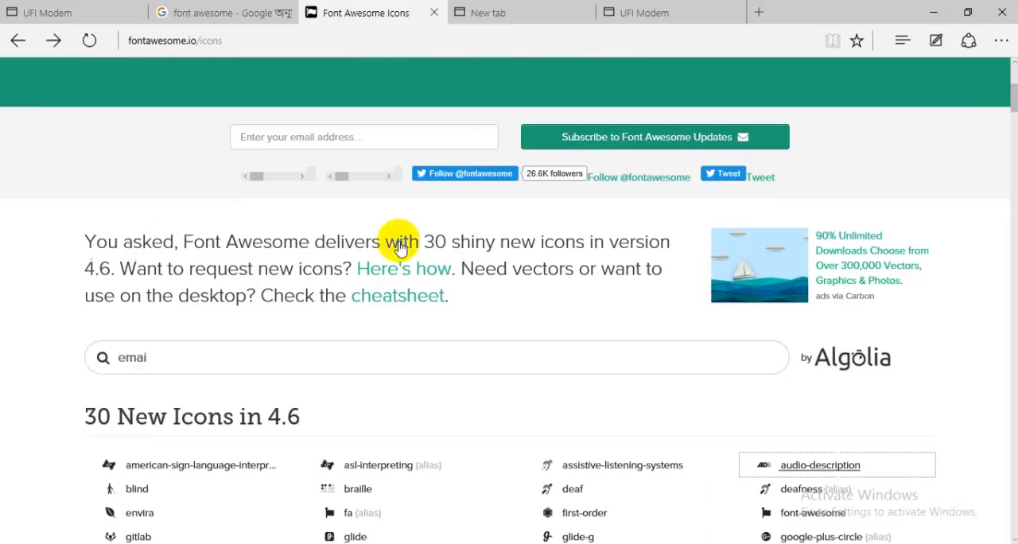
left_click(293, 358)
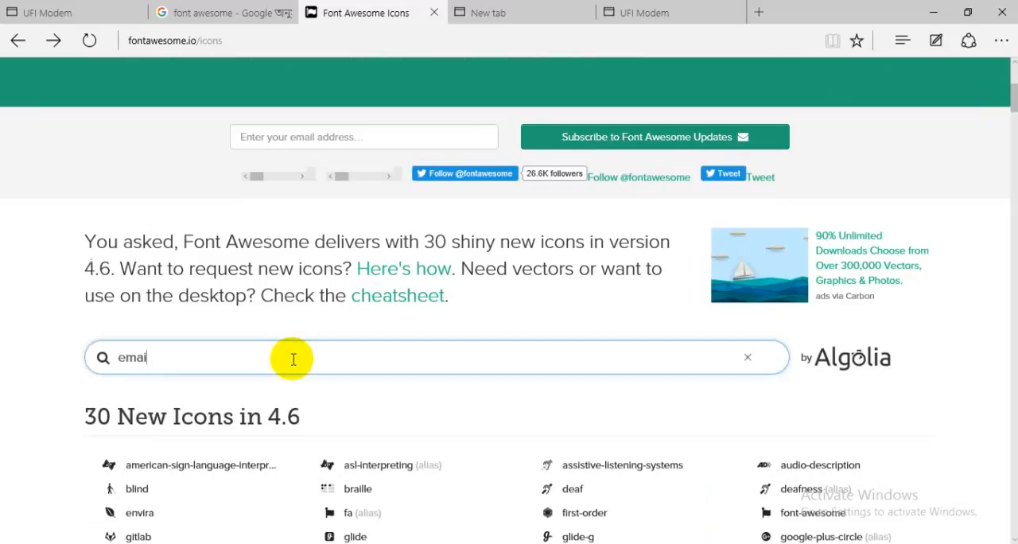
key("BackSpace")
type("l")
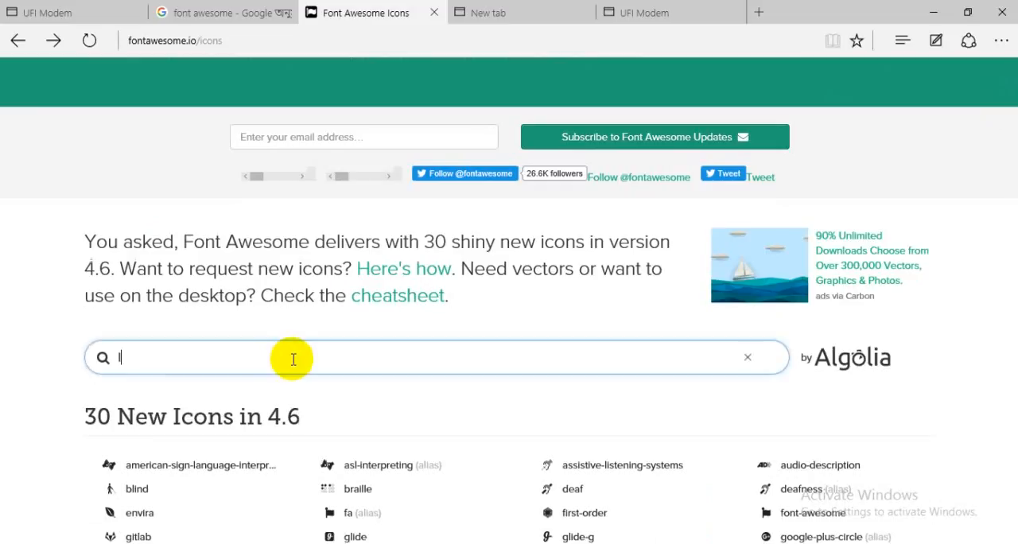
type("ocation")
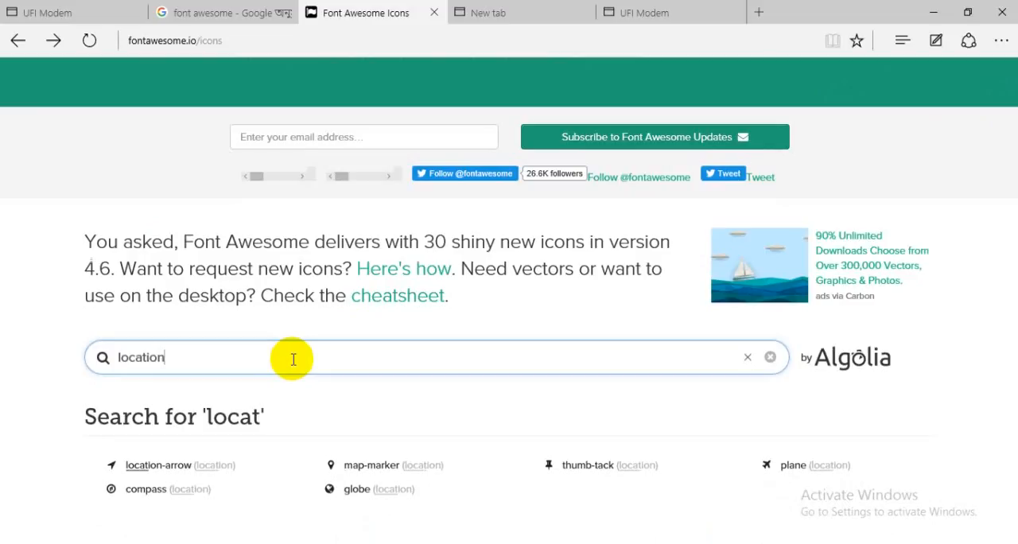
left_click(353, 478)
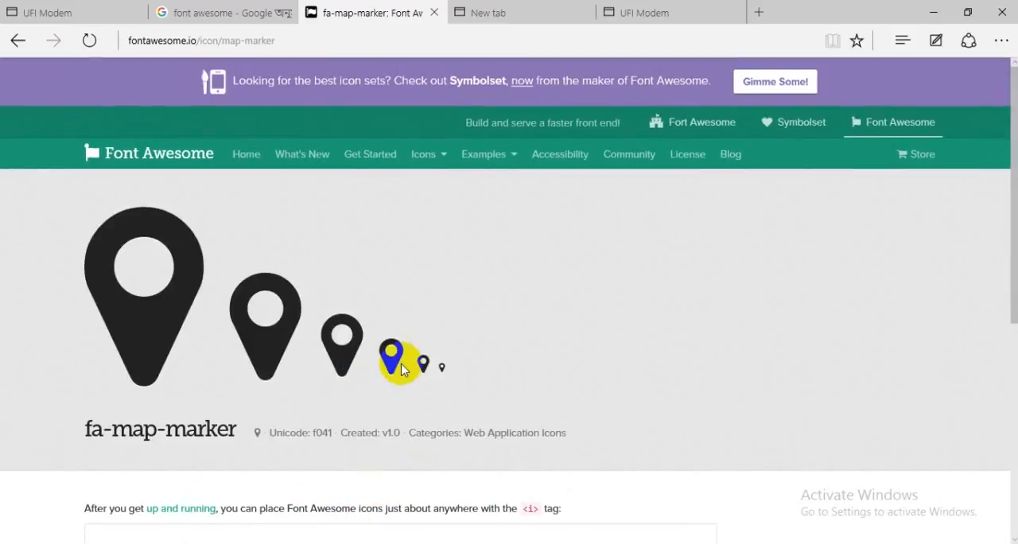
Copy the second-largest map-marker glyph from the fa-map-marker page.
left_click(430, 366)
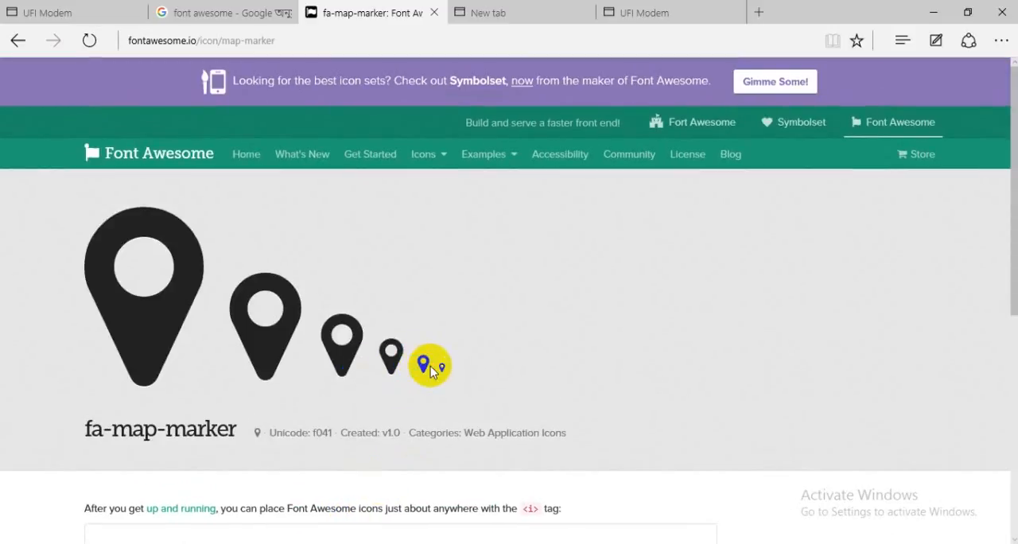
mouse_move(419, 364)
left_mouse_down()
mouse_move(431, 366)
mouse_move(311, 355)
mouse_move(245, 336)
mouse_move(268, 334)
left_mouse_up()
left_click(431, 366)
right_click(268, 334)
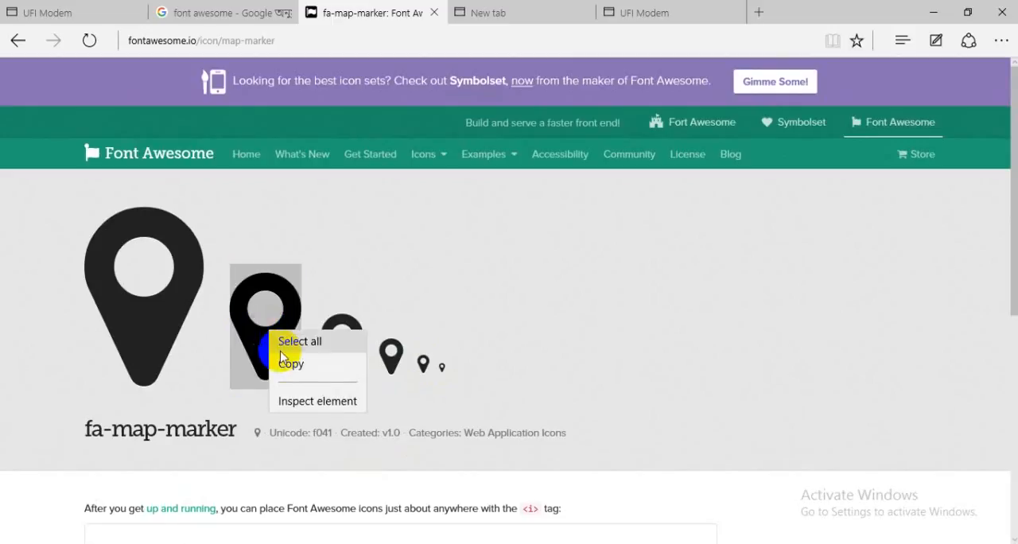
left_click(288, 364)
Switch to Photoshop and paste the copied map-marker content at the start of the card's address line.
left_click(459, 543)
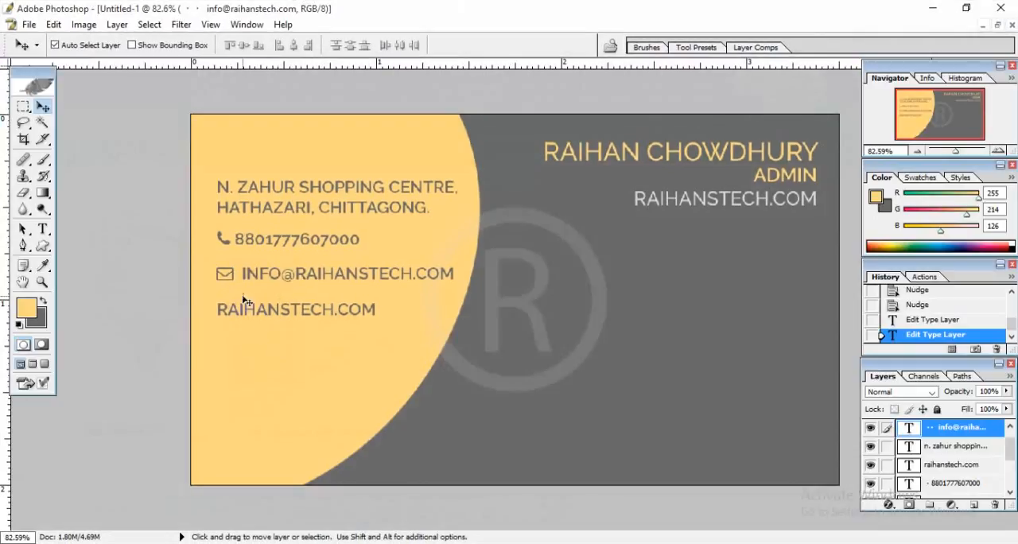
left_click(42, 229)
left_click(219, 185)
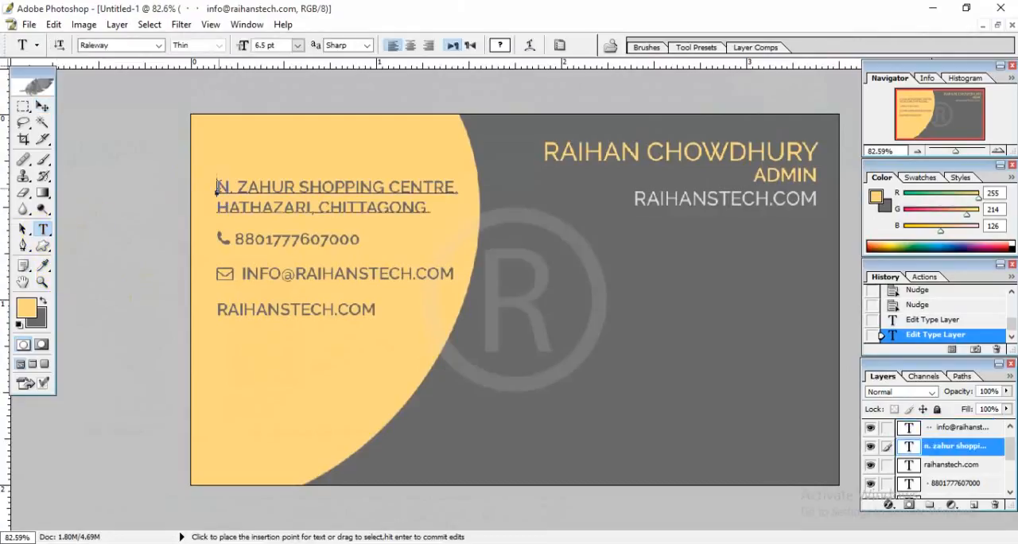
key("shift+End")
key("ctrl+v")
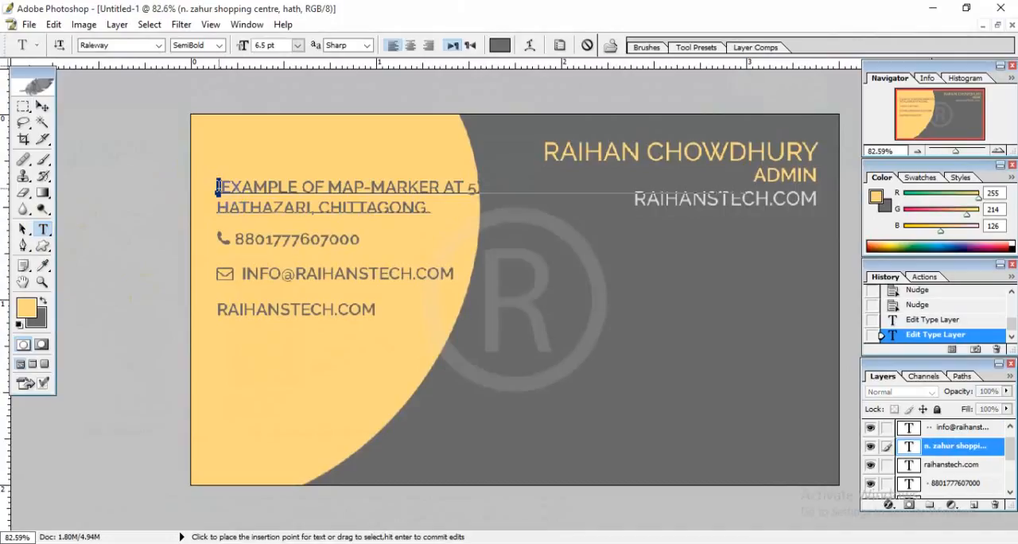
Set the font of the first character pasted into the address line to FontAwesome.
left_click(148, 47)
type("F")
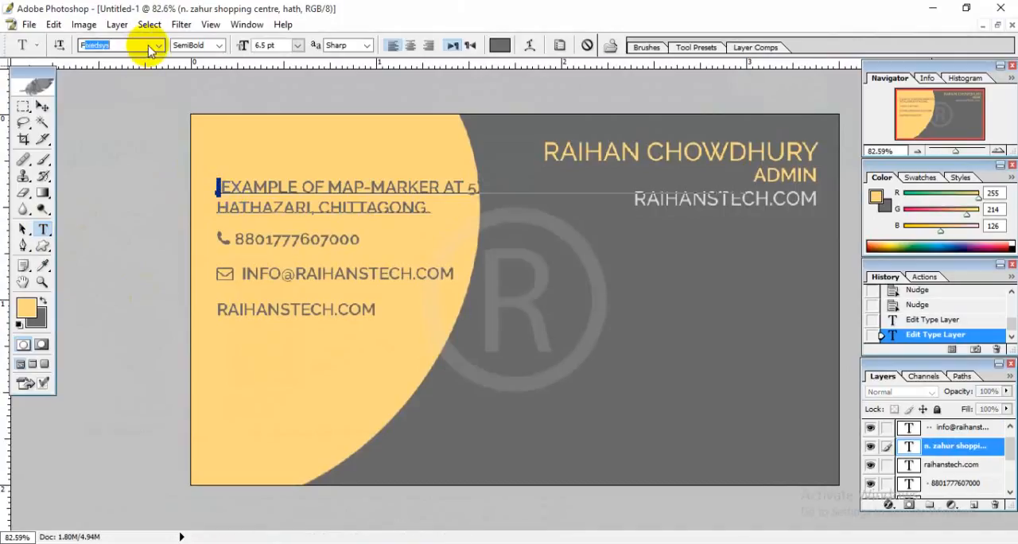
type("ontAwesome (O...")
key("Return")
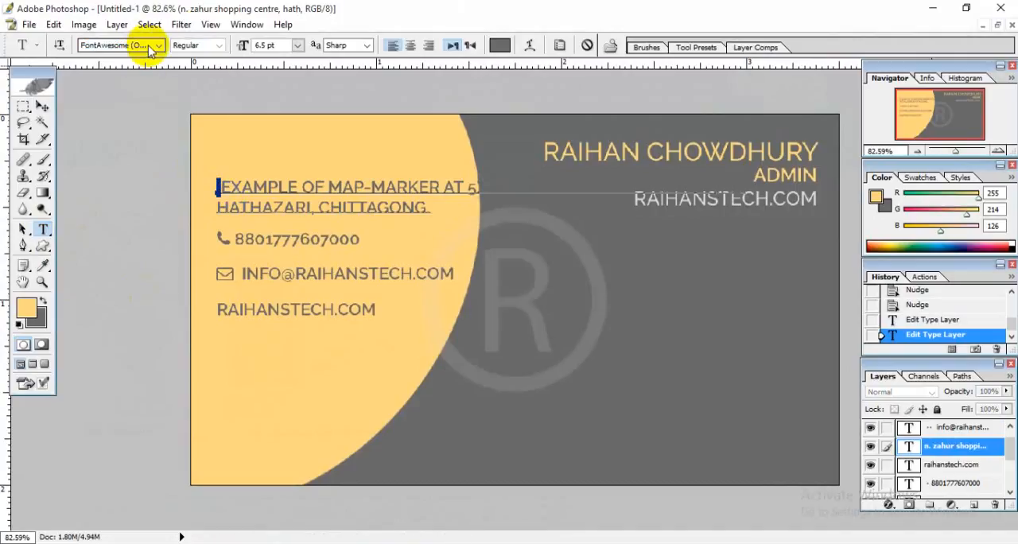
left_click(500, 44)
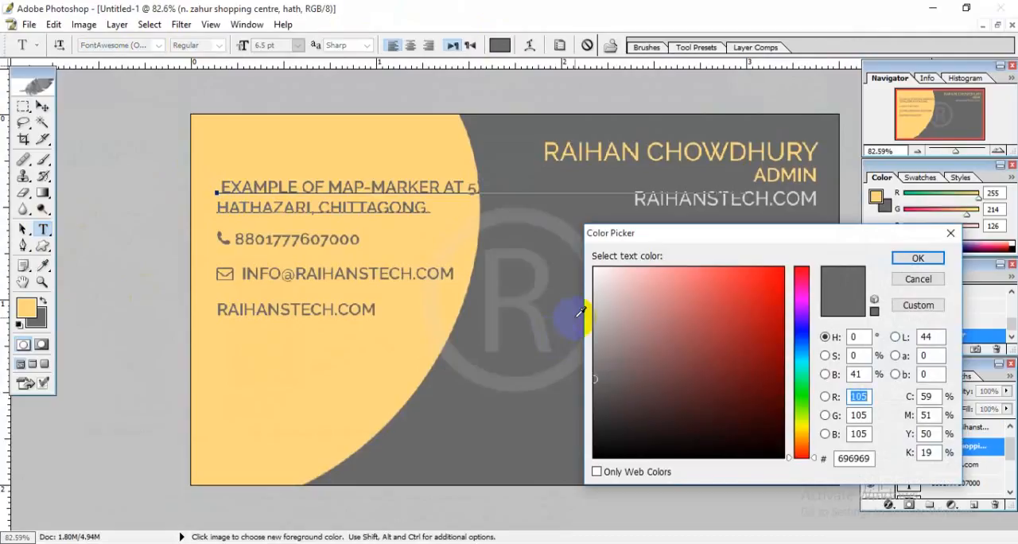
left_click(916, 278)
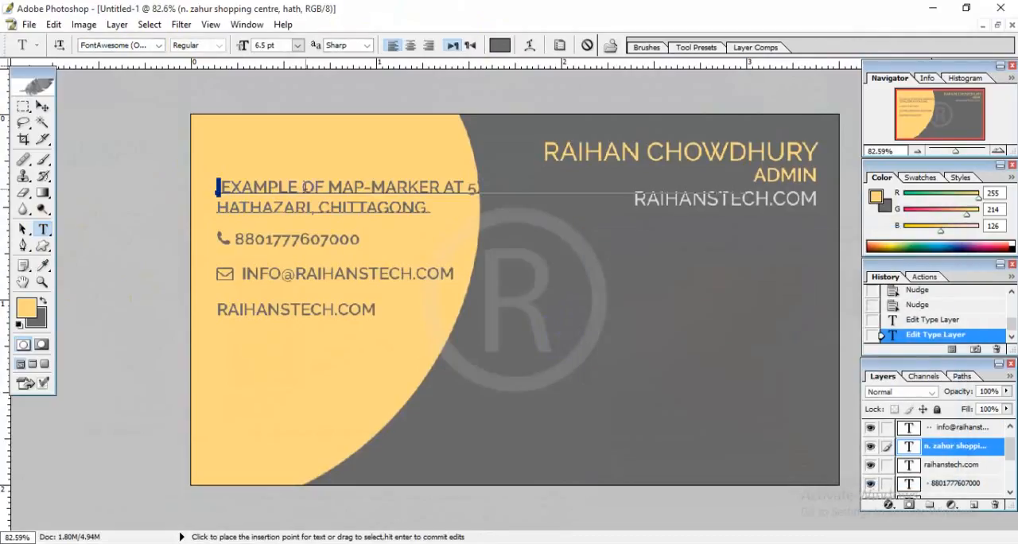
left_click(219, 192)
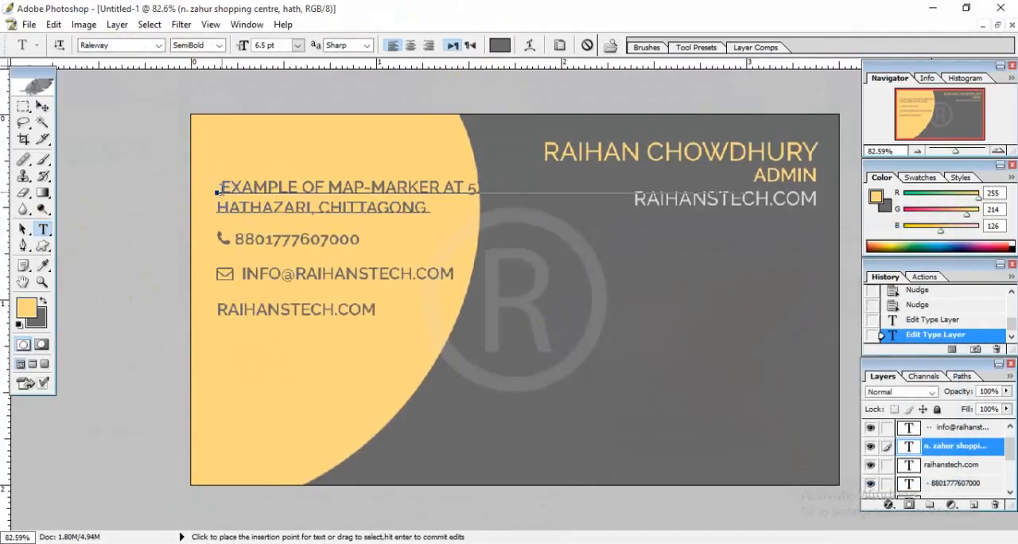
left_click(222, 189)
left_click(217, 189)
key("shift+Right")
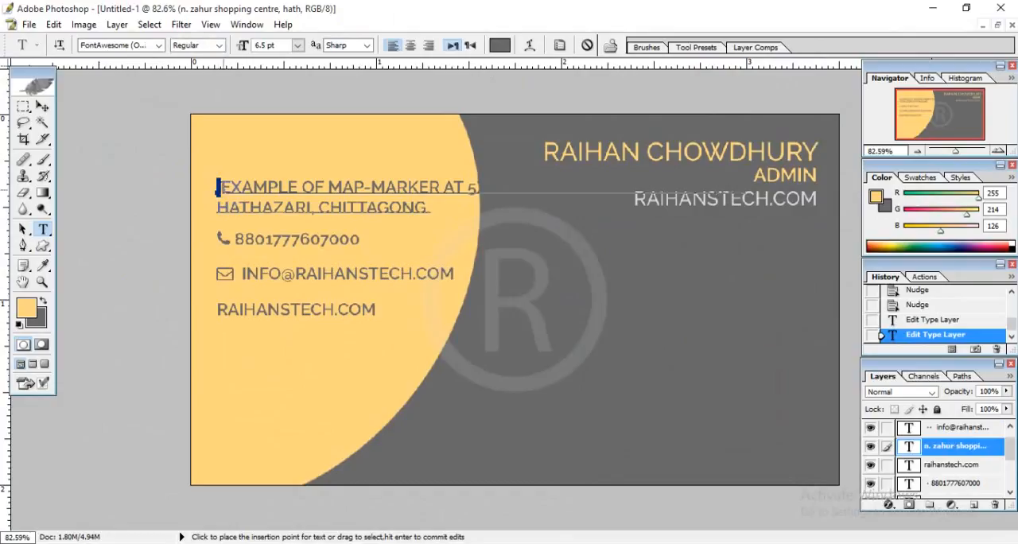
key("shift+Right")
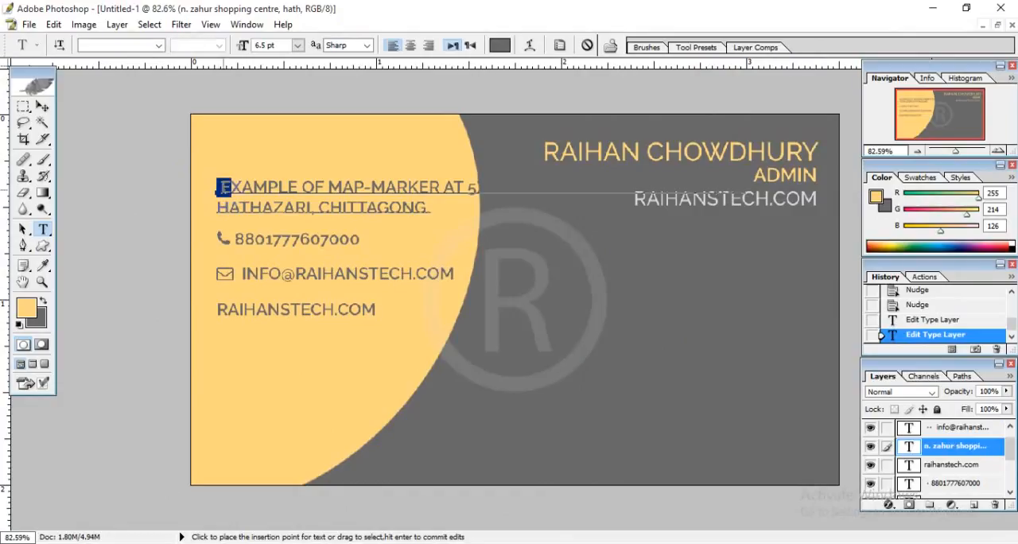
key("shift+Left")
left_click(501, 44)
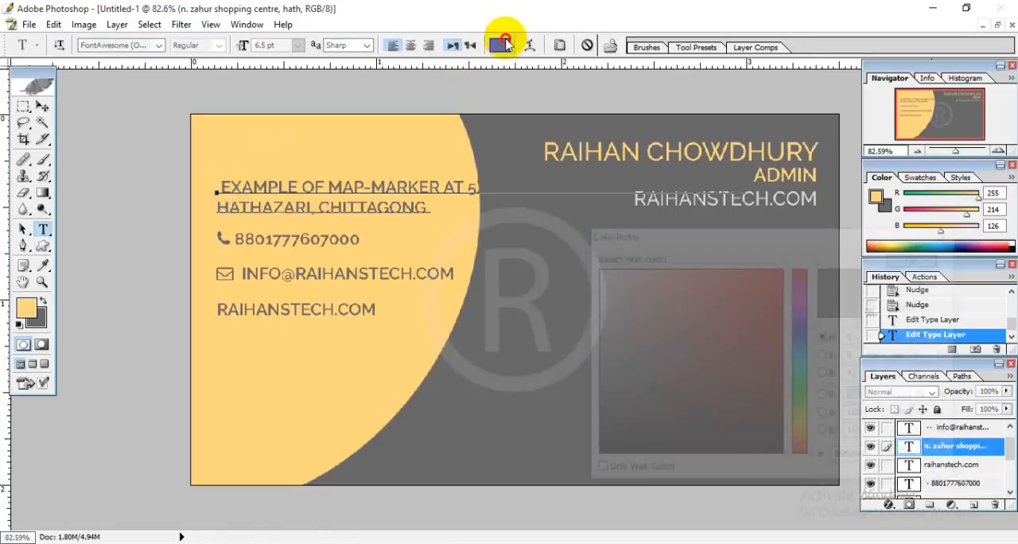
left_click(643, 329)
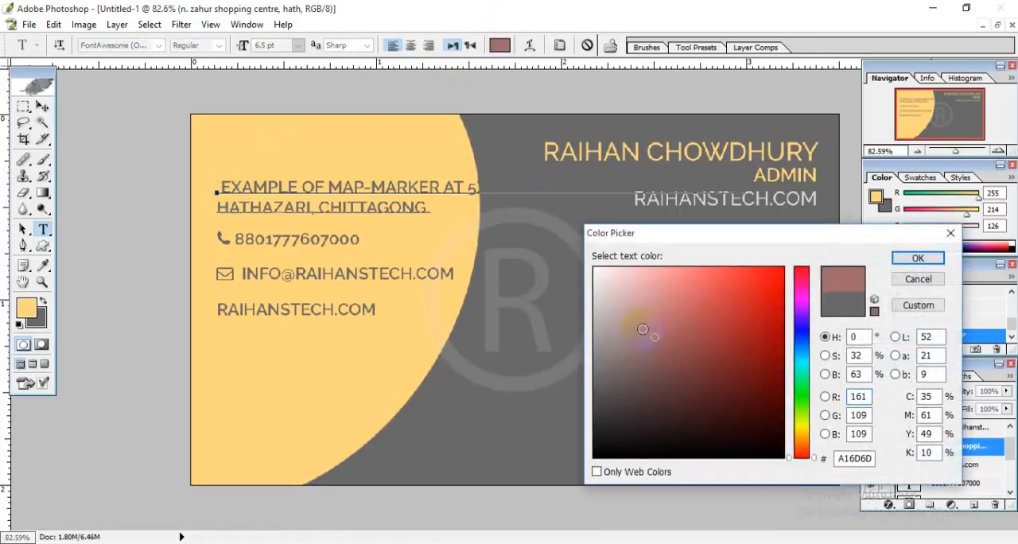
left_click(919, 278)
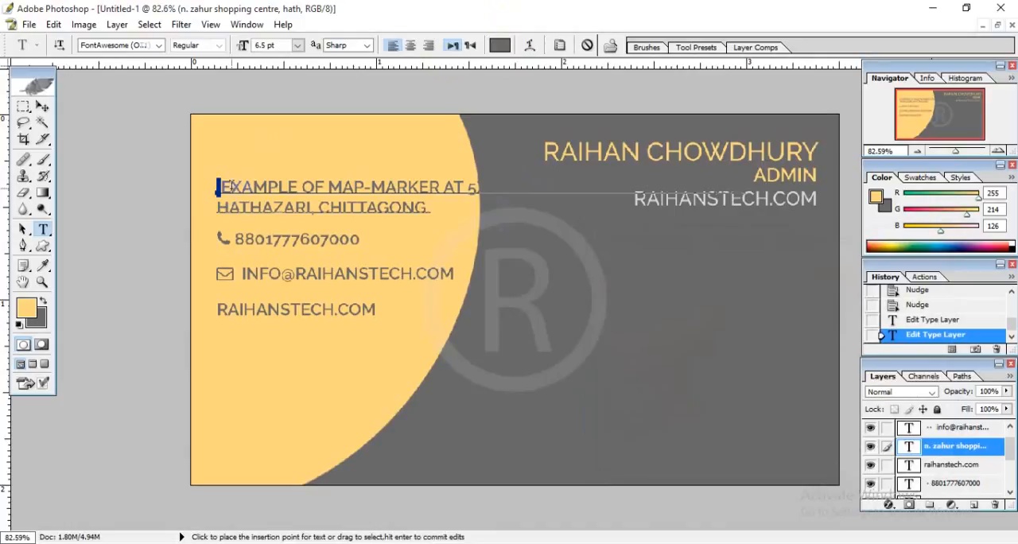
Delete the unwanted pasted text "Example of map-marker at 5x" from the start of the address line.
key("shift+Right")
key("shift+Right")
key("shift+Right")
key("shift+Right")
key("shift+Right")
key("shift+Right")
key("shift+Right")
key("shift+Right")
key("shift+Right")
key("shift+Right")
key("shift+Right")
key("shift+Right")
key("shift+Right")
key("shift+Right")
key("shift+Right")
key("shift+Right")
key("shift+Right")
key("shift+Right")
key("shift+Right")
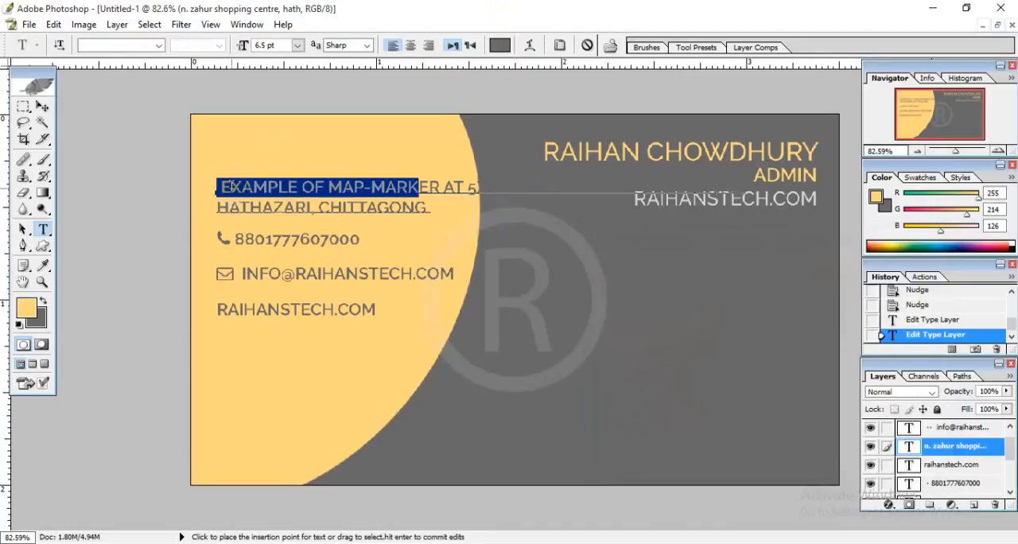
key("shift+Right")
key("shift+Right")
key("shift+Right")
key("shift+Right")
key("Delete")
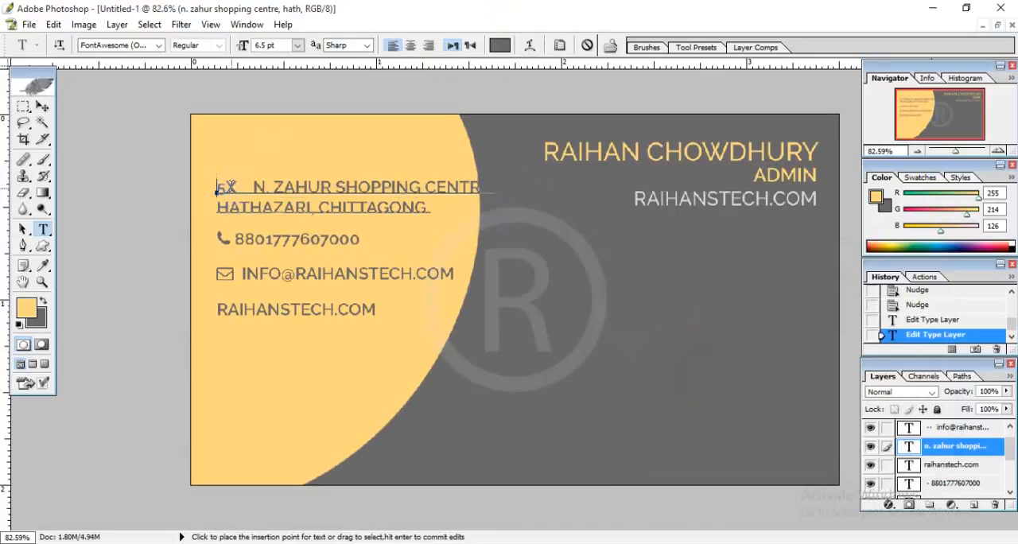
key("shift+Right")
key("shift+Right")
key("shift+Right")
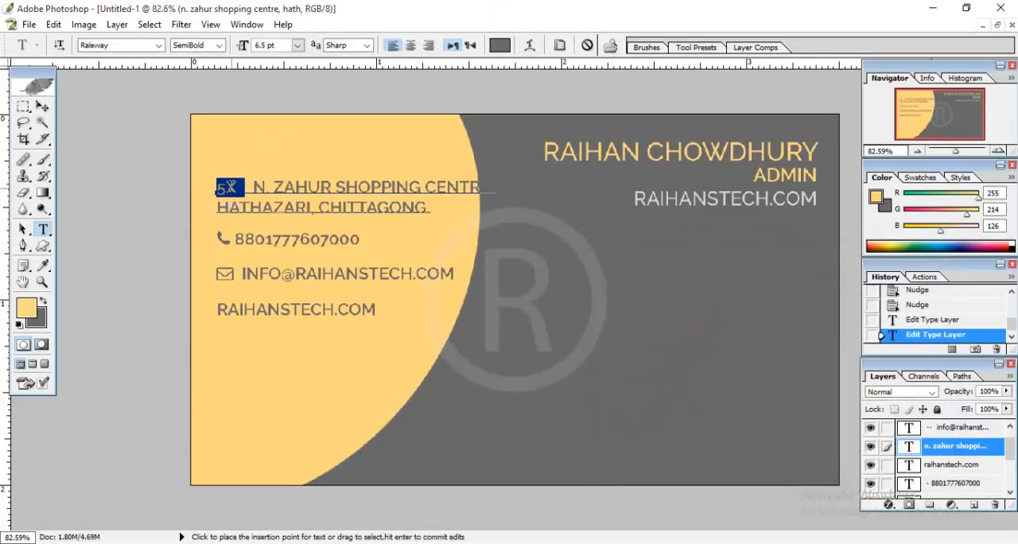
key("Delete")
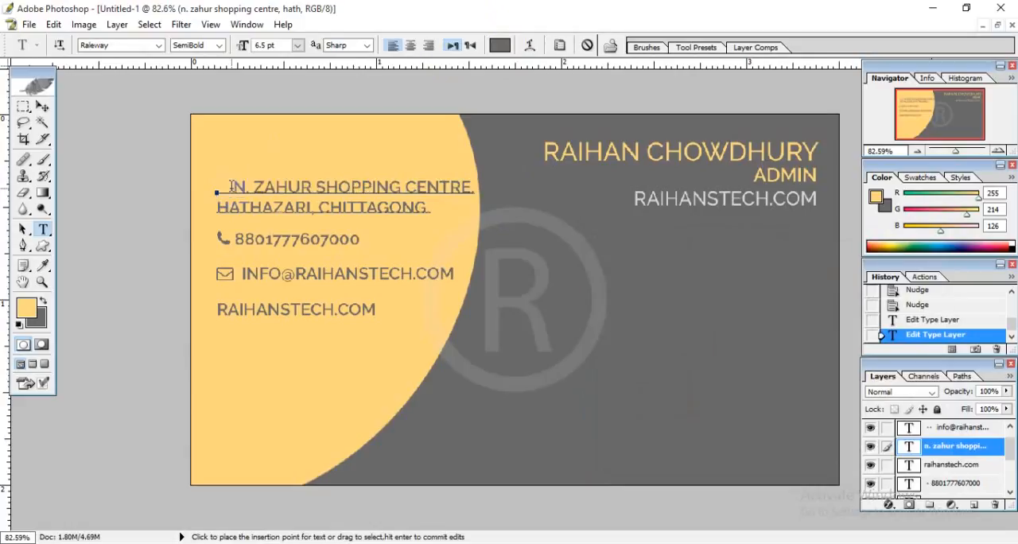
Try applying the FontAwesome font to the remaining pasted characters at the start of the address line.
left_click(140, 51)
type("F")
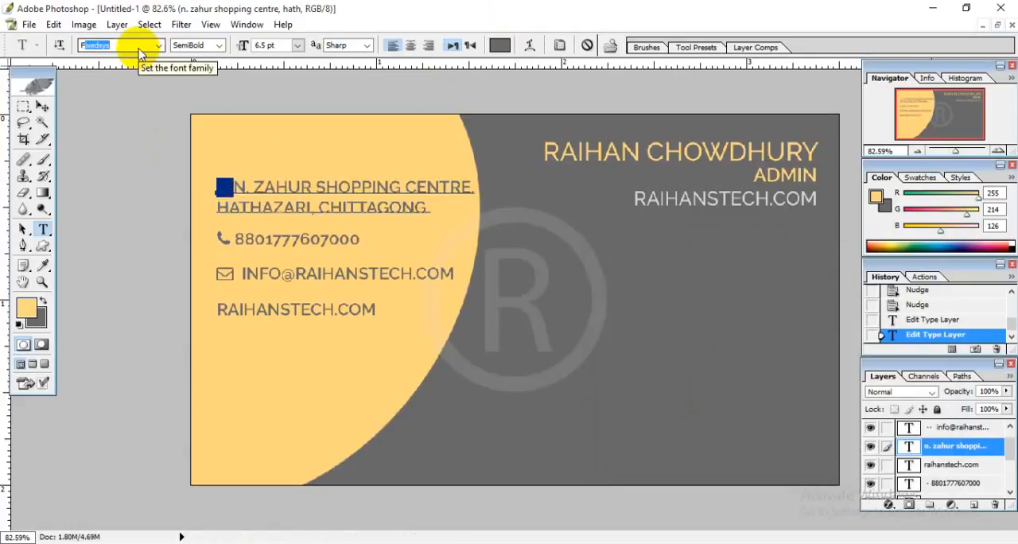
type("ontAwesome (O...")
key("Return")
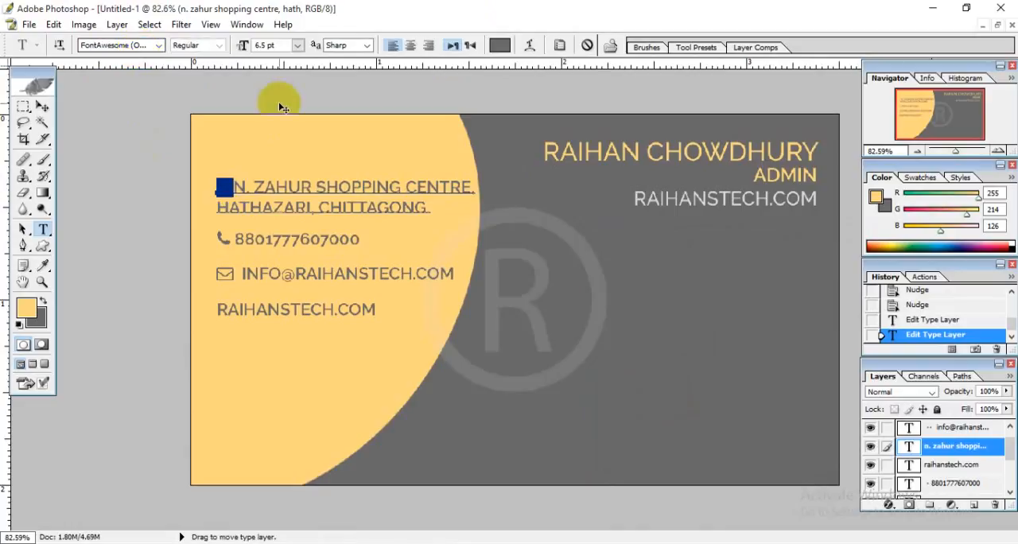
Delete the leftover pasted characters from the start of the address line.
left_click(223, 188)
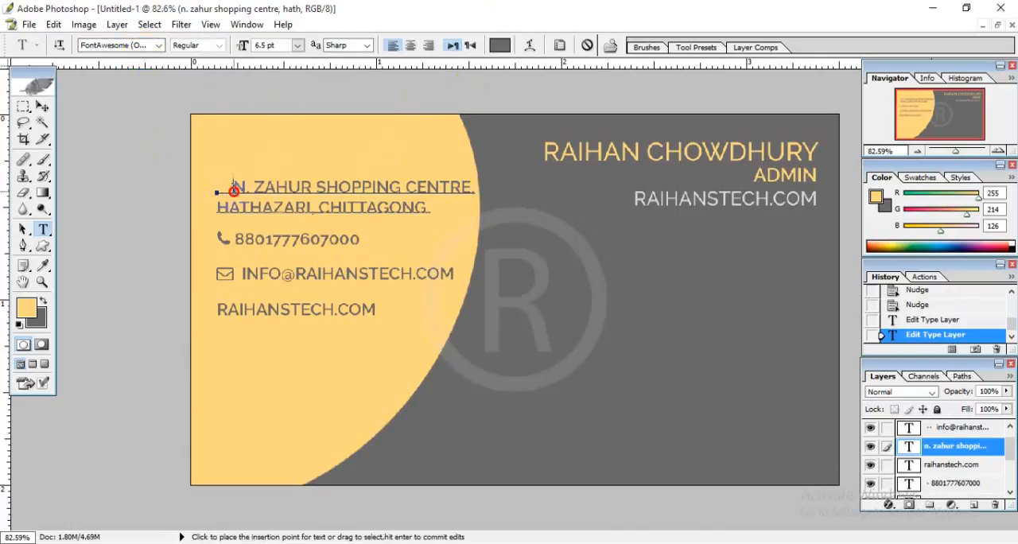
key("BackSpace")
key("BackSpace")
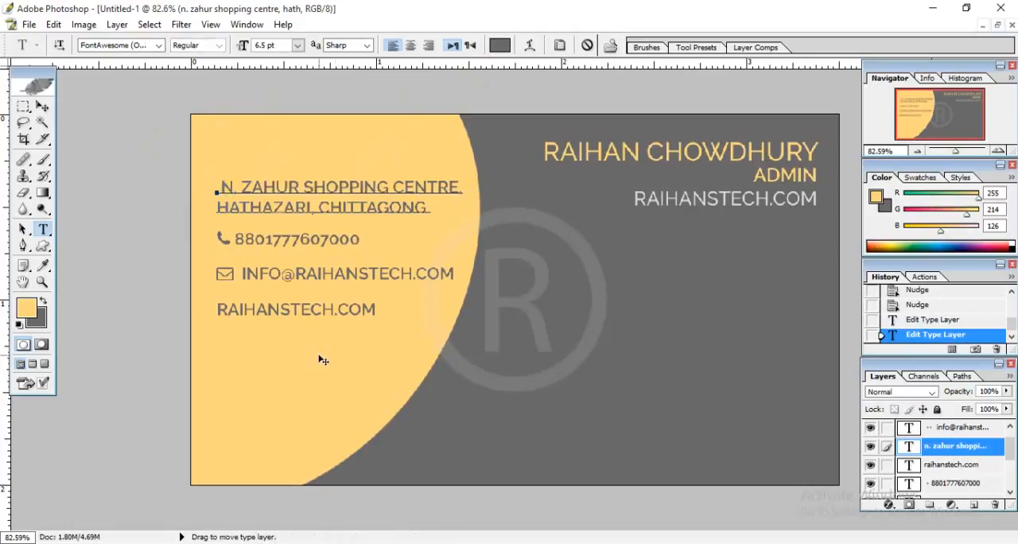
Switch to the browser and copy the second-smallest map-marker glyph from the fa-map-marker page.
left_click(455, 543)
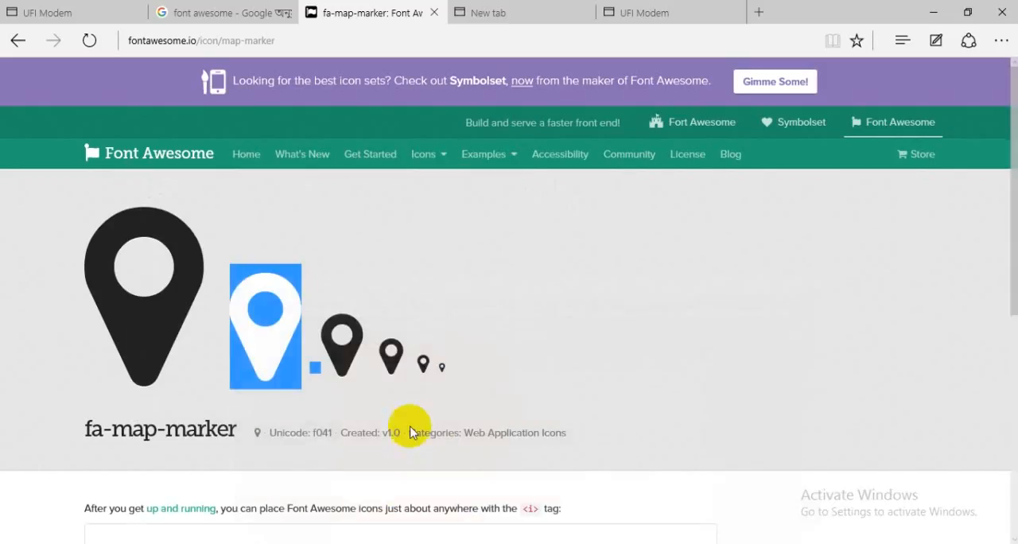
left_click_drag(418, 364, 433, 369)
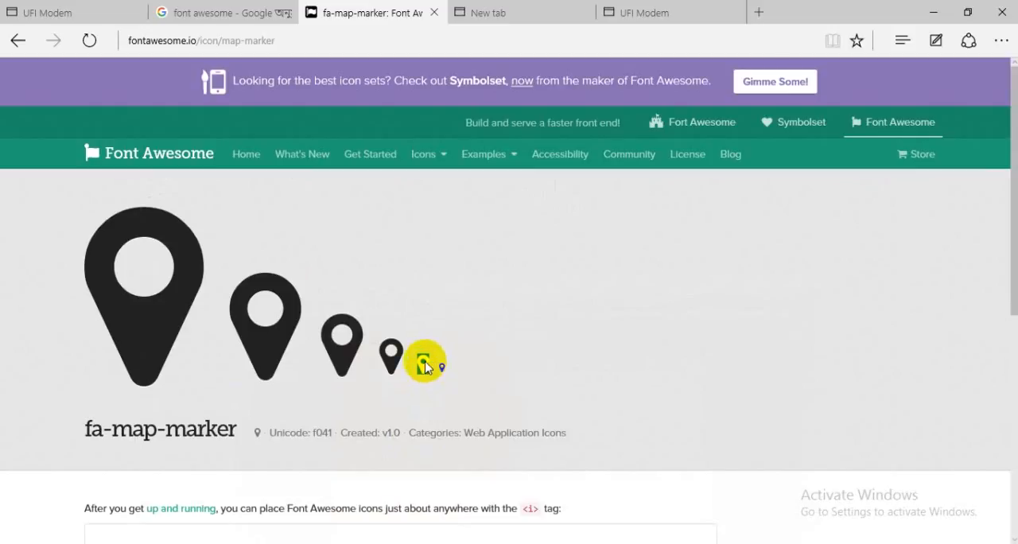
right_click(425, 365)
left_click(445, 394)
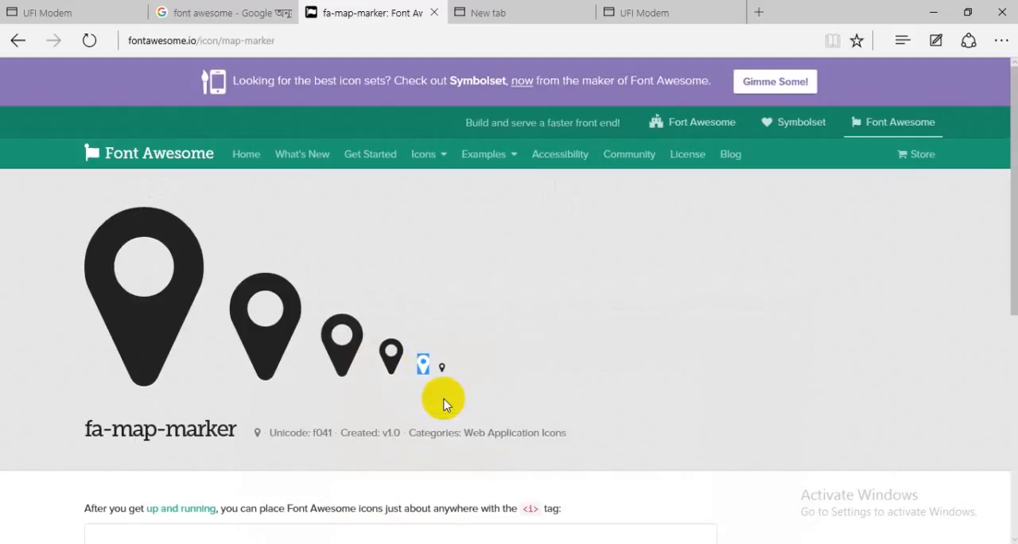
Switch to Photoshop, paste the map-marker glyph at the start of the address line and set its font to FontAwesome.
key("alt+Tab")
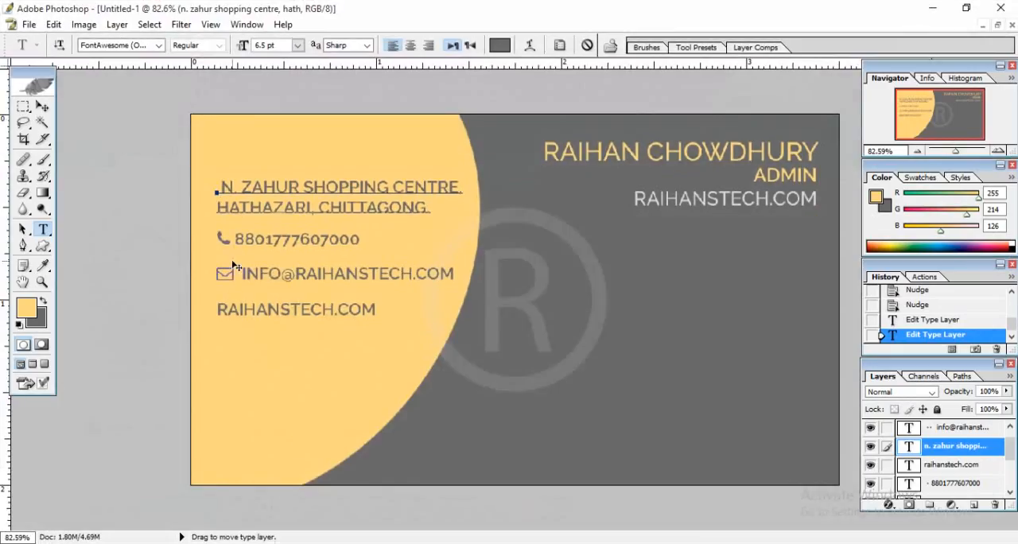
left_click(215, 188)
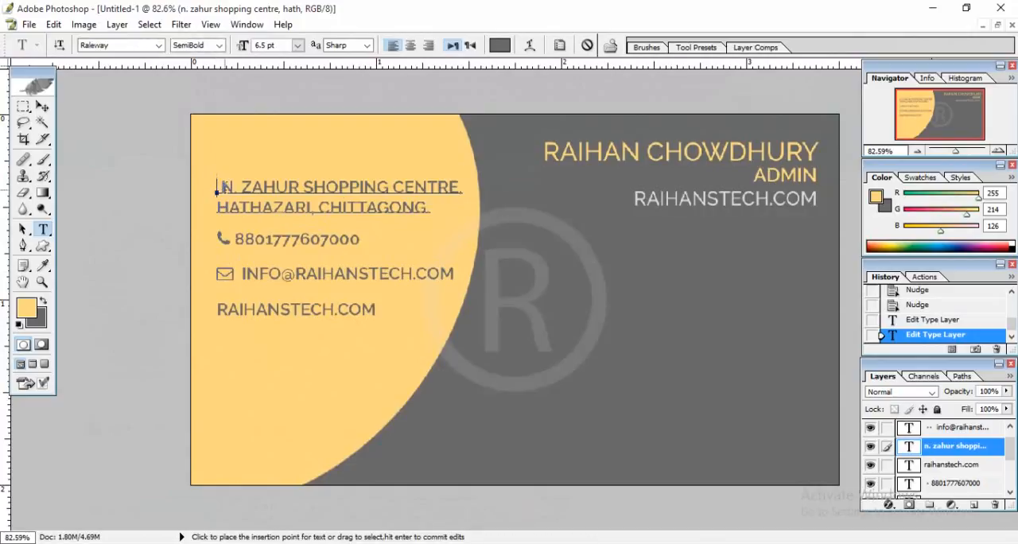
left_click_drag(225, 188, 215, 188)
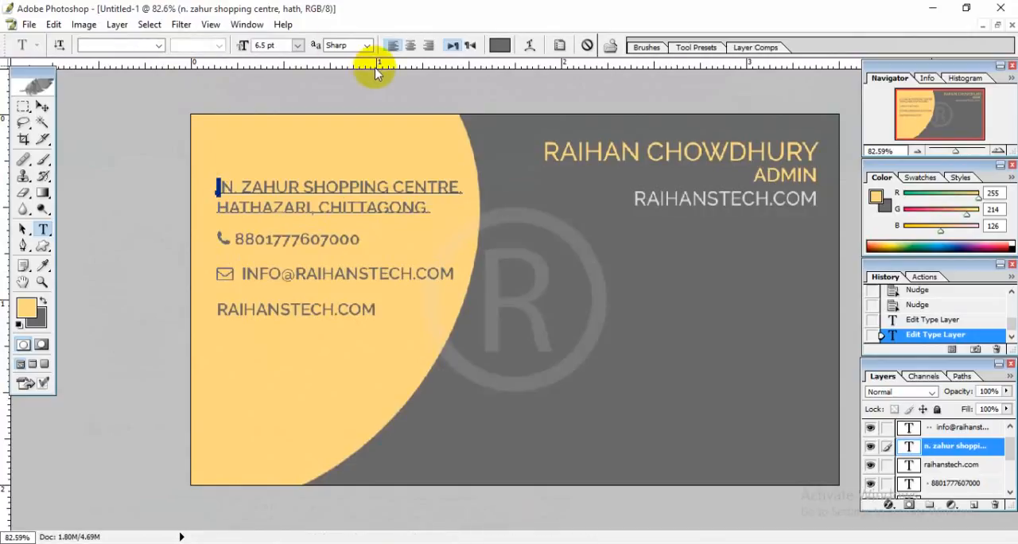
left_click(501, 44)
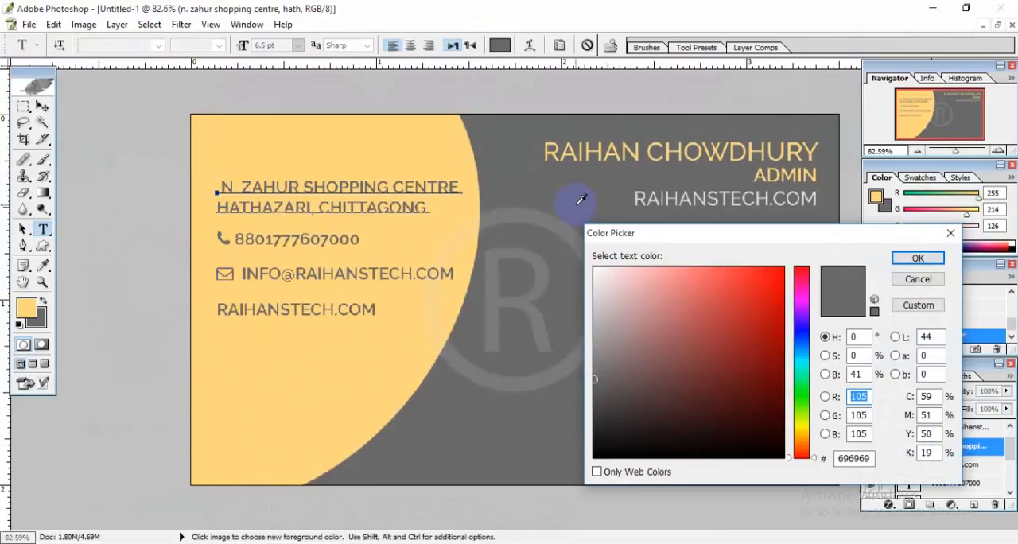
left_click(924, 258)
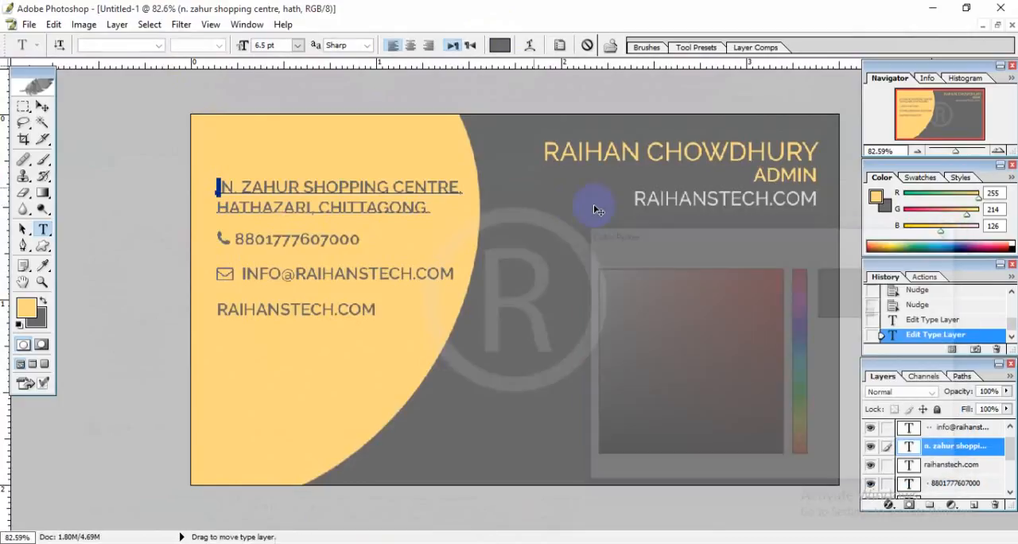
type("F")
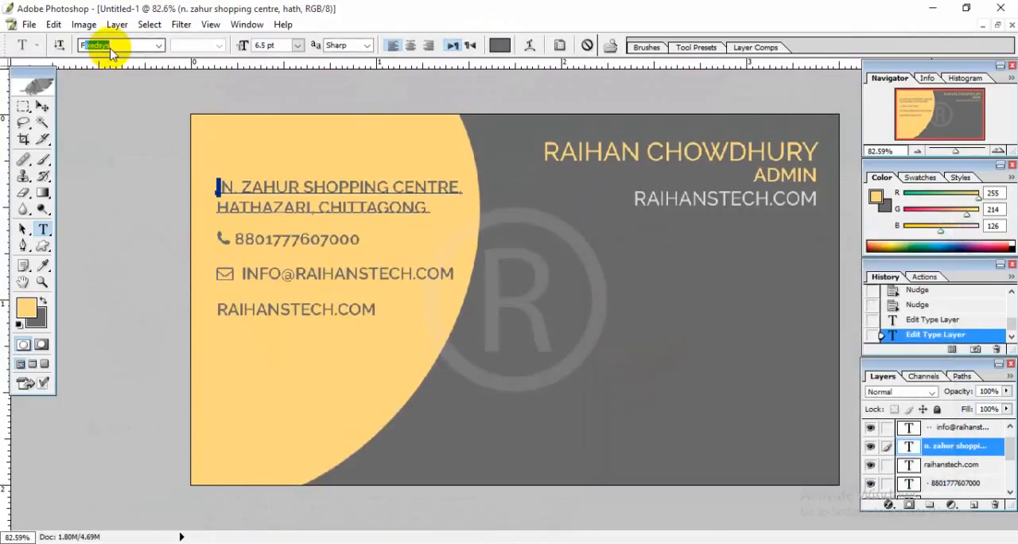
type("ontAwesome (O...")
key("Return")
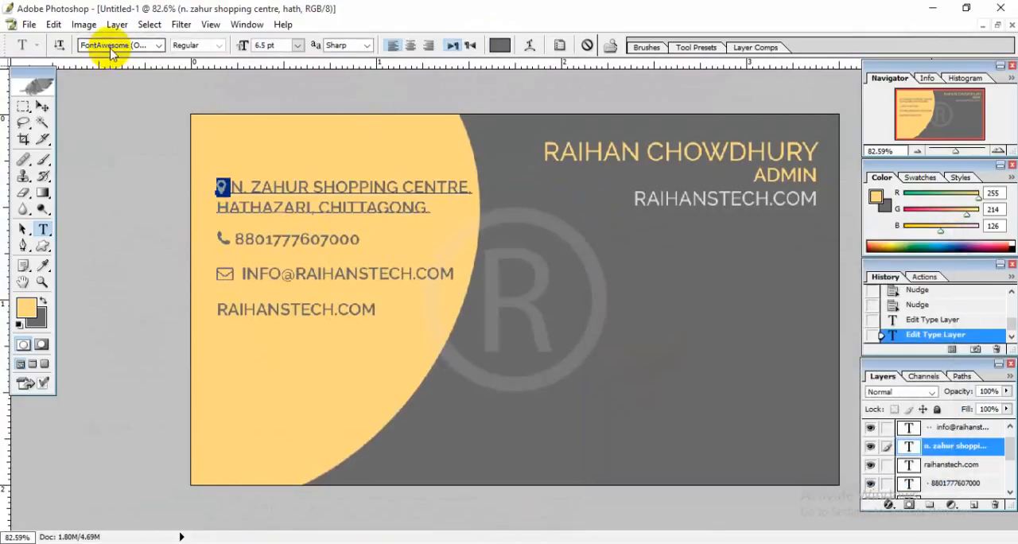
left_click(228, 182)
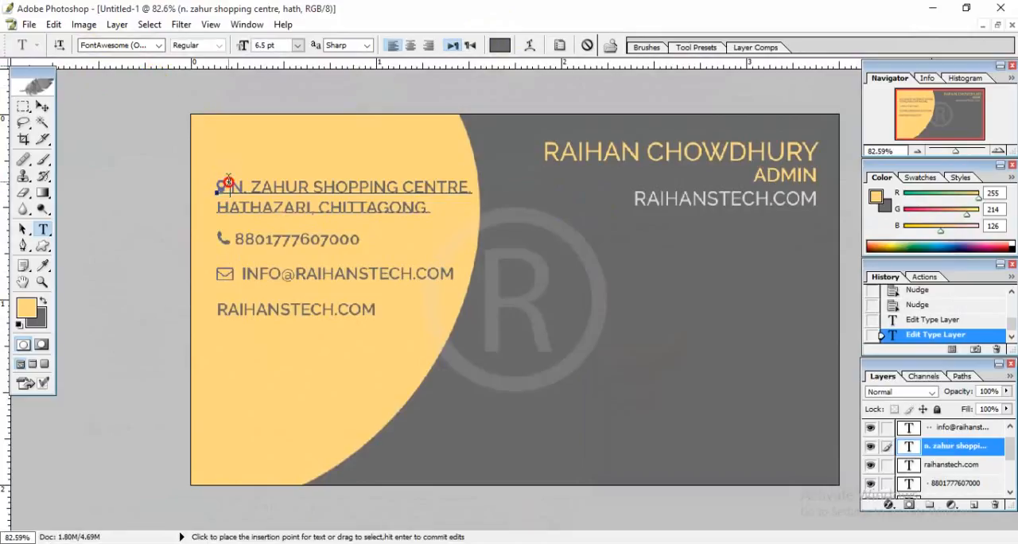
left_click(43, 108)
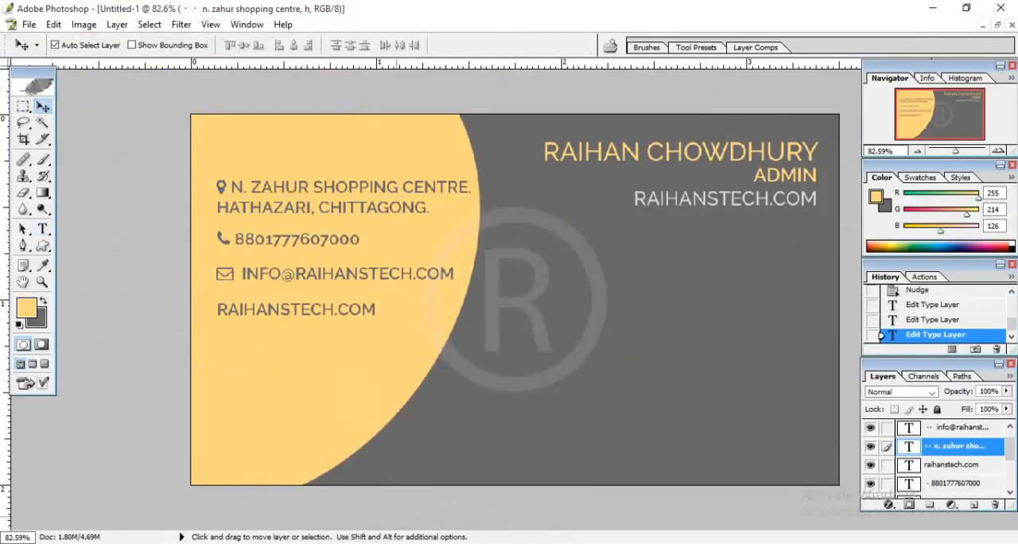
Switch to the browser, search the Font Awesome icons for "clou" and open the cloud icon's page.
left_click(348, 542)
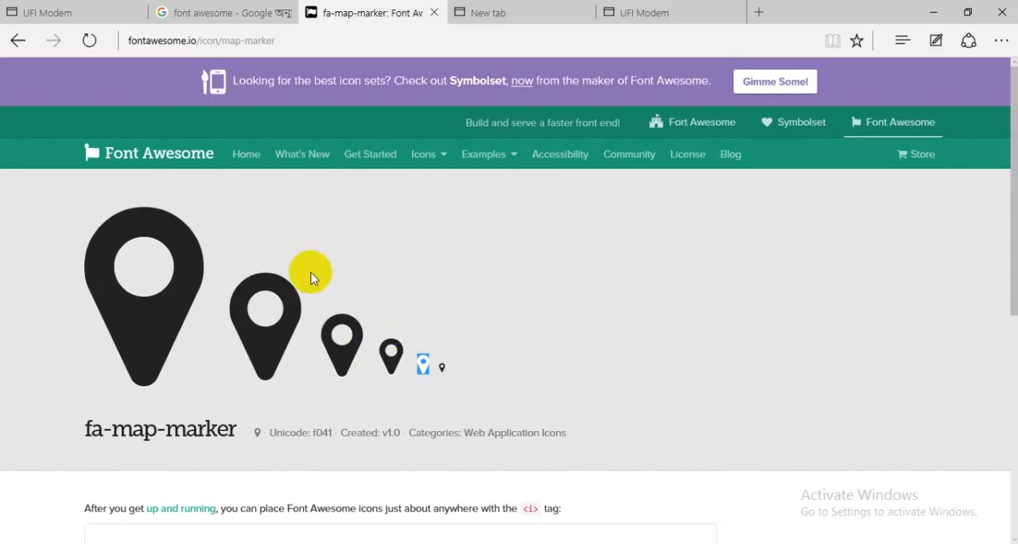
left_click(18, 40)
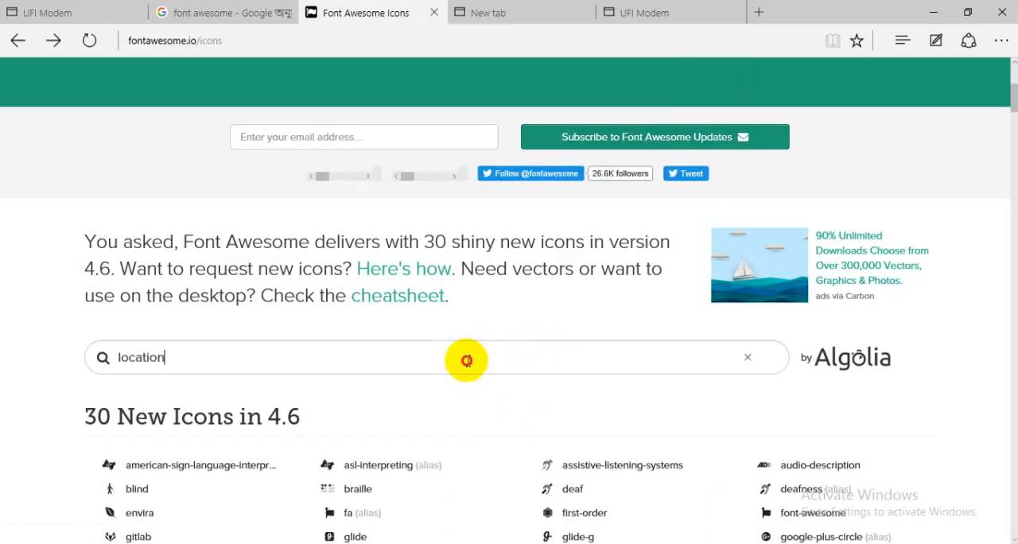
left_click(467, 361)
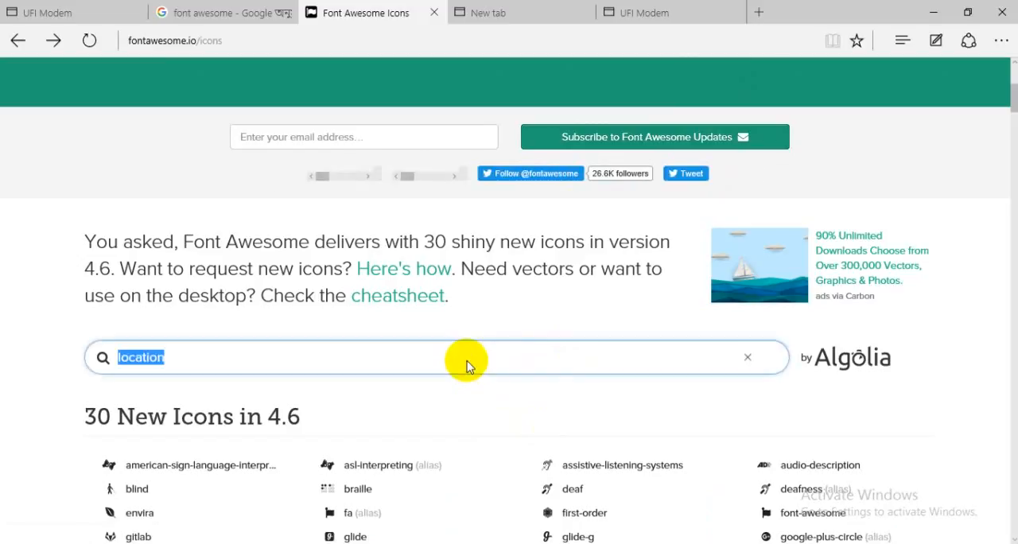
type("co")
key("BackSpace")
type("lou")
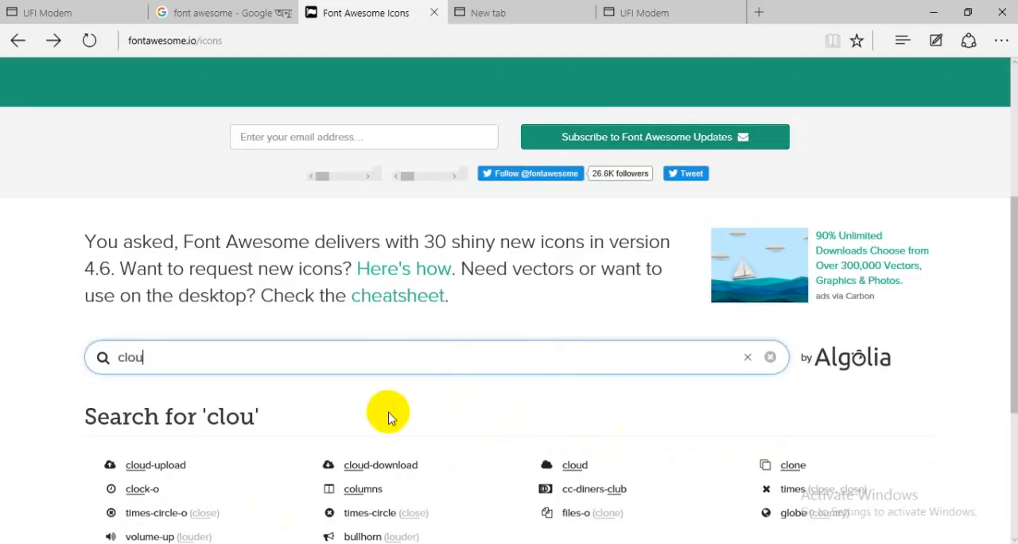
left_click(587, 473)
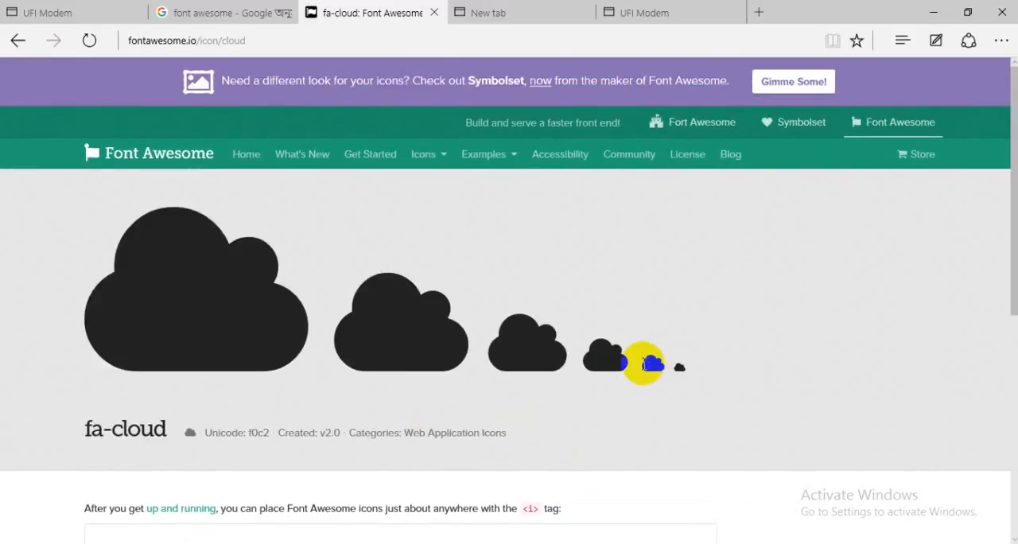
Copy the second-smallest cloud glyph from the fa-cloud page.
mouse_move(659, 365)
left_mouse_down()
mouse_move(640, 364)
mouse_move(659, 367)
left_mouse_up()
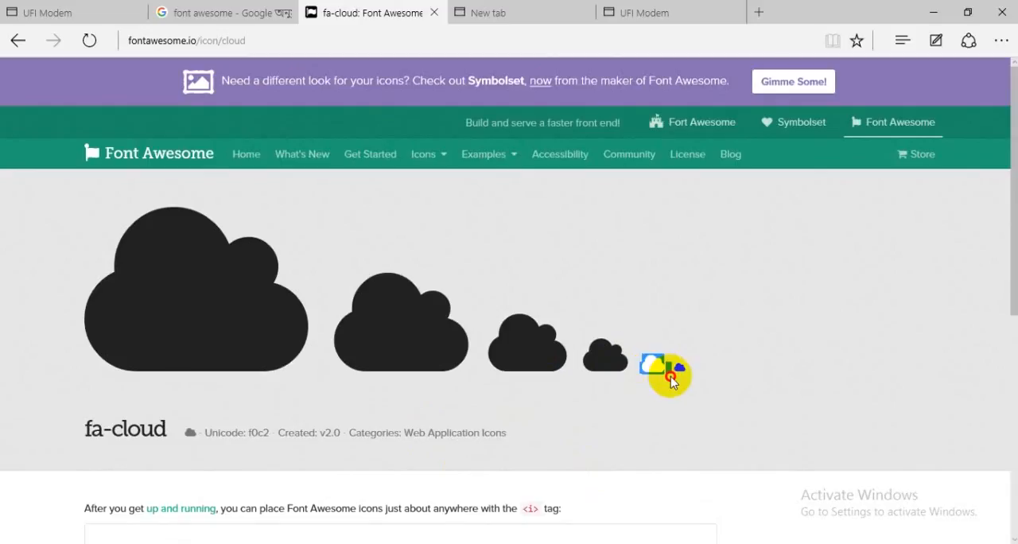
right_click(656, 369)
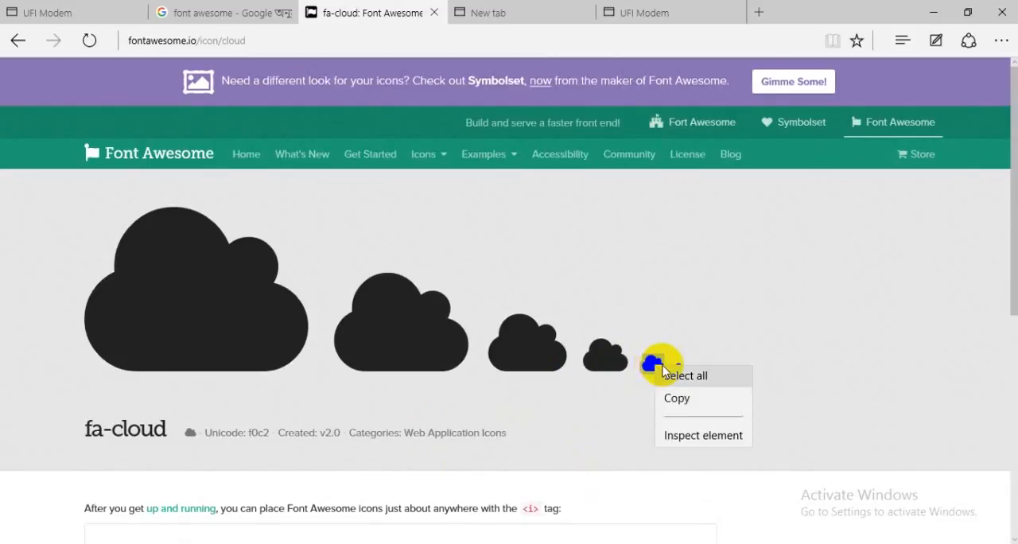
left_click(677, 393)
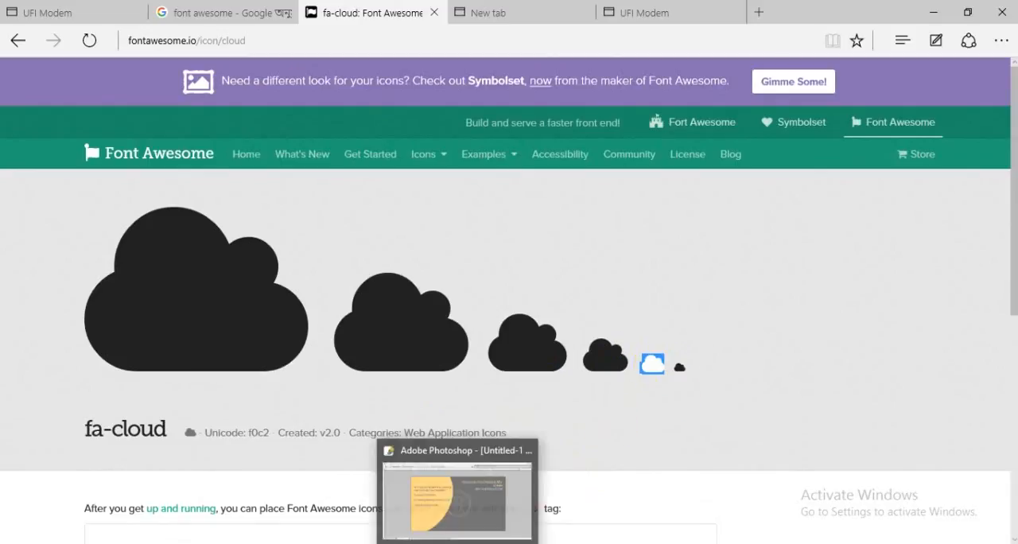
Switch to Photoshop, paste the cloud glyph at the start of the lower website line and set its font to FontAwesome.
left_click(459, 493)
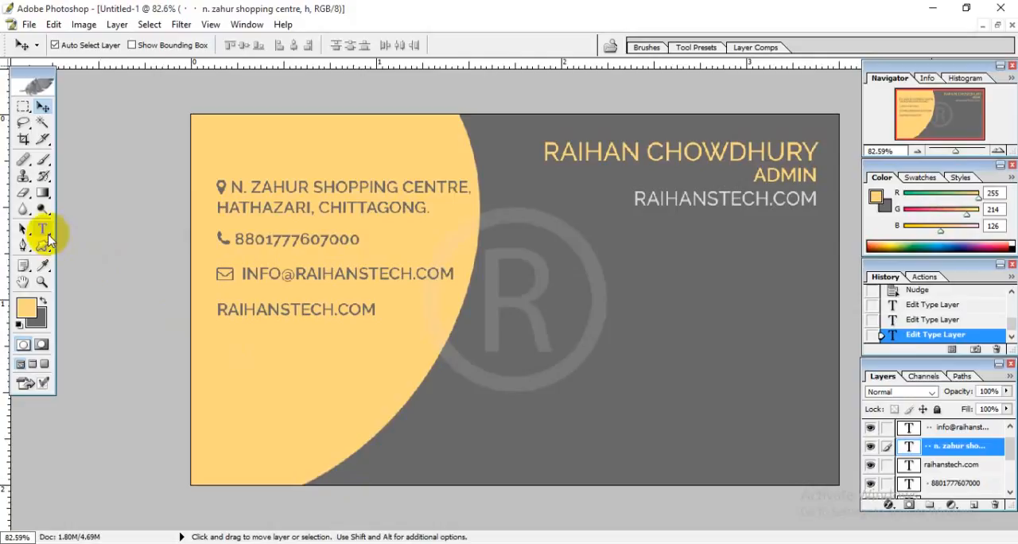
left_click(44, 231)
left_click(217, 310)
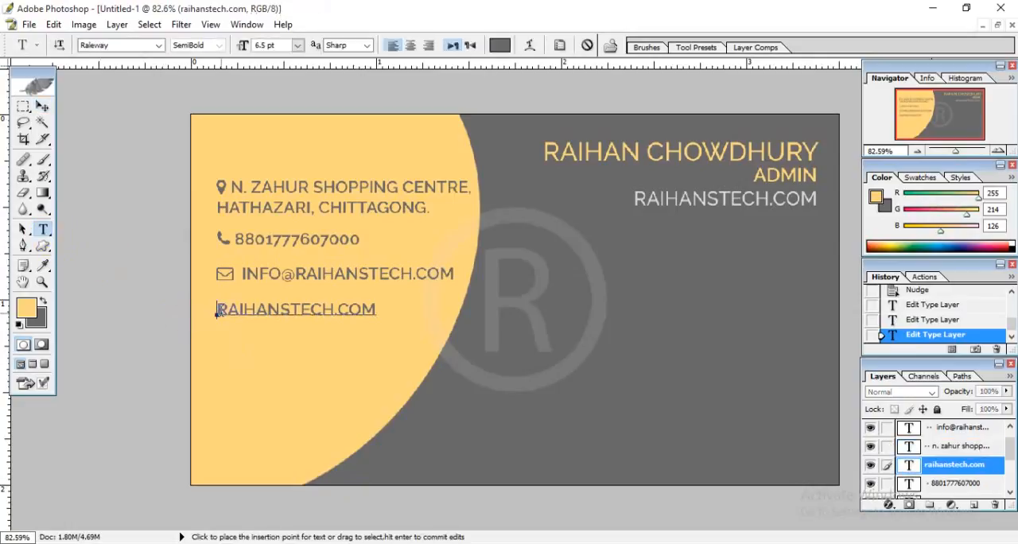
key("ctrl+v")
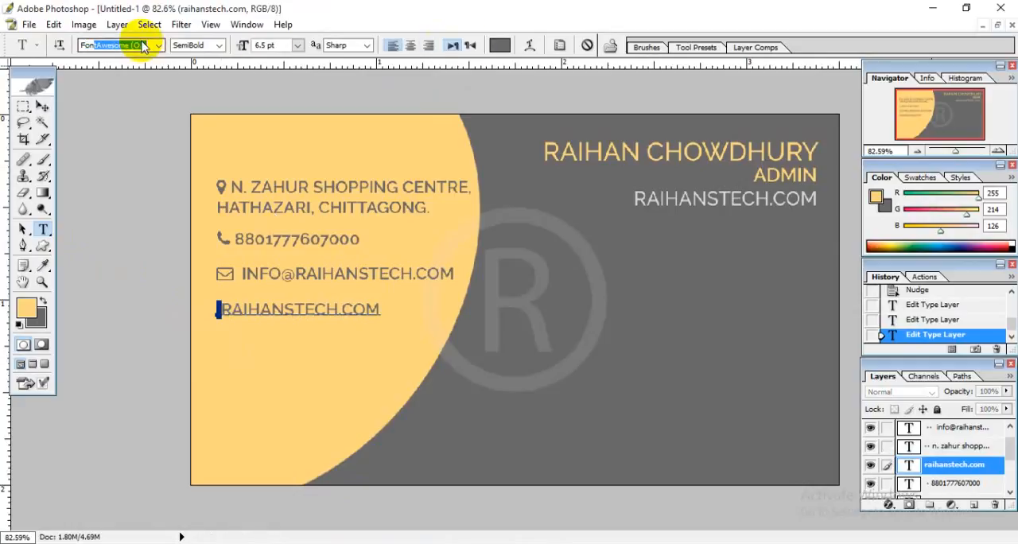
key("Return")
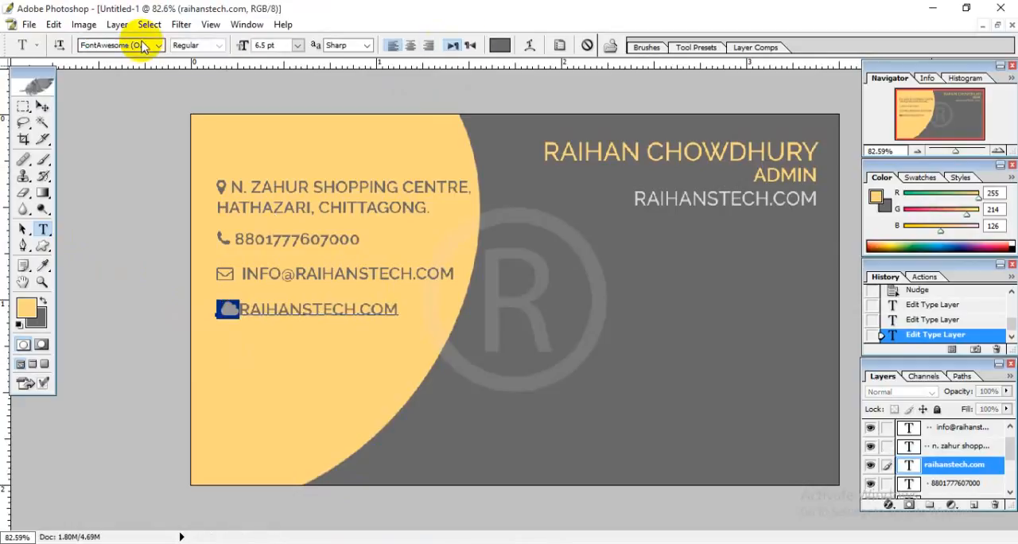
left_click(223, 308)
key("BackSpace")
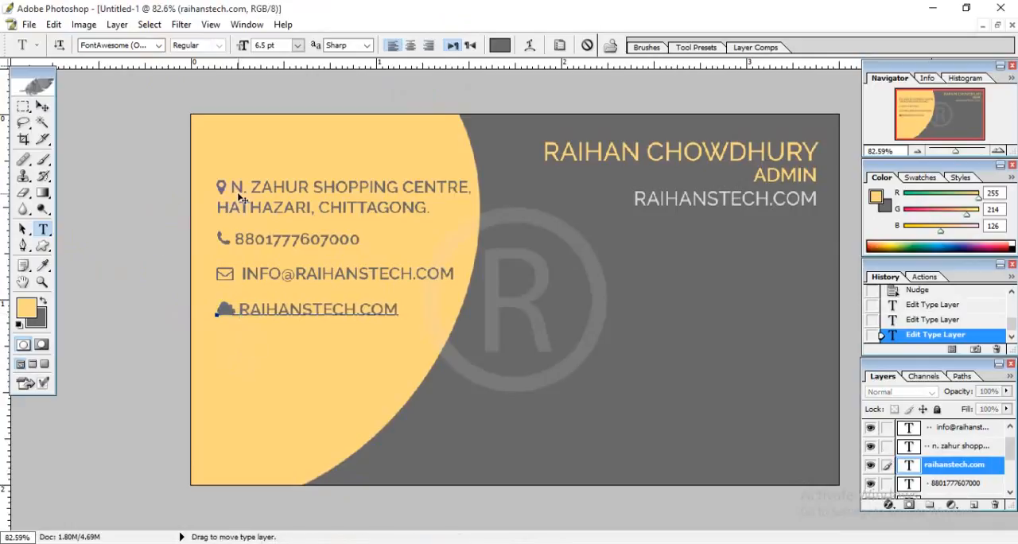
left_click(42, 106)
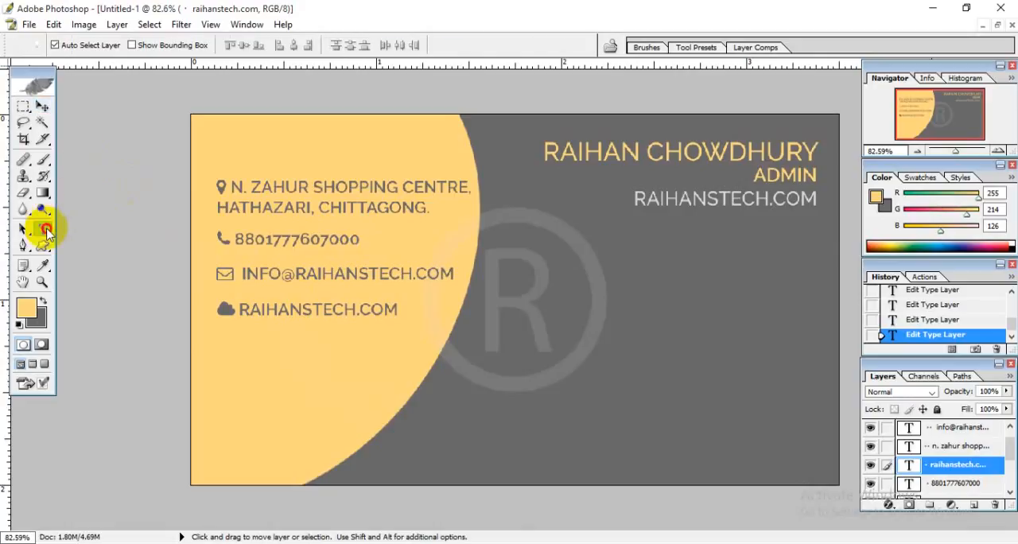
left_click(42, 229)
left_click(224, 188)
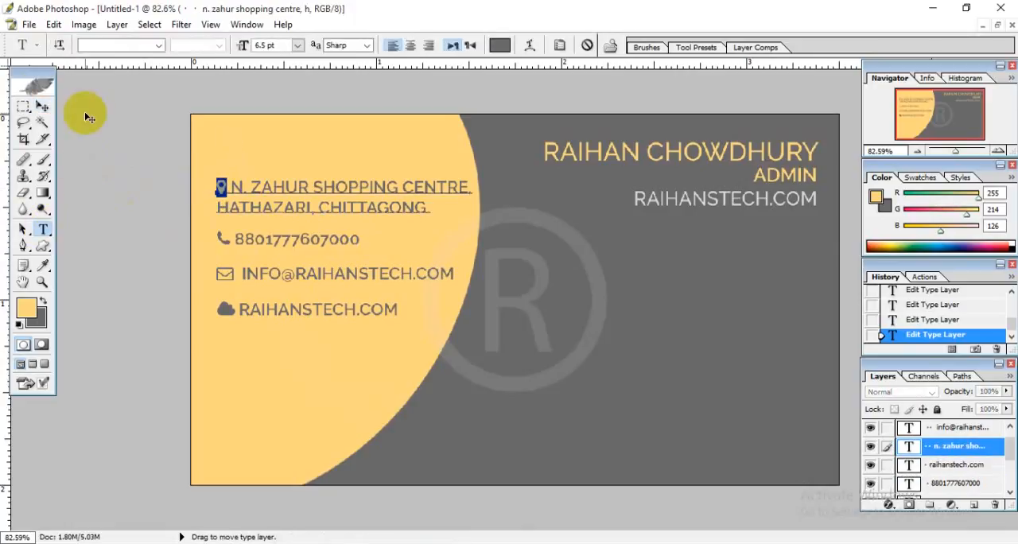
left_click(42, 108)
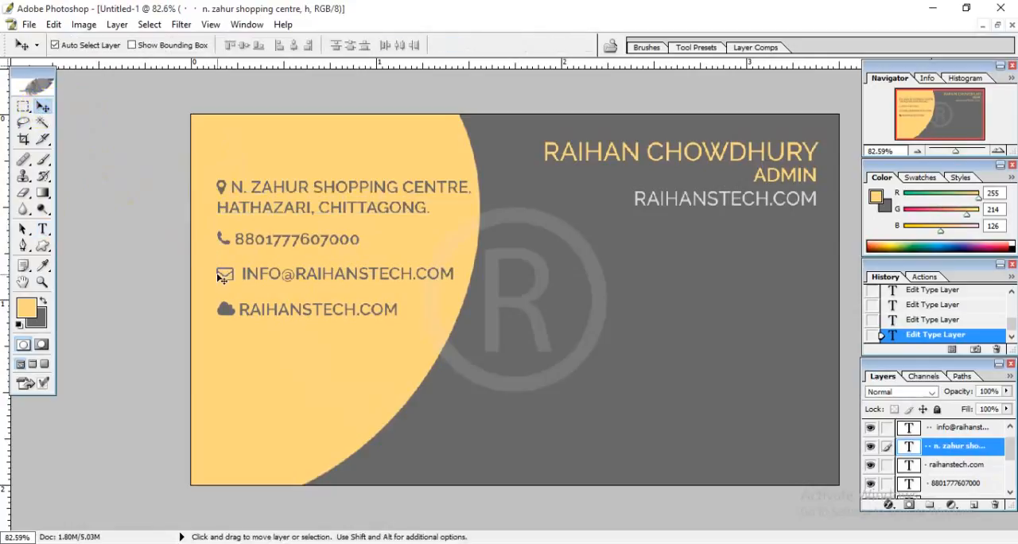
Switch to the browser and download font-awesome-4.6.3.zip from the Font Awesome home page, declining the Fort Awesome offer.
left_click(373, 543)
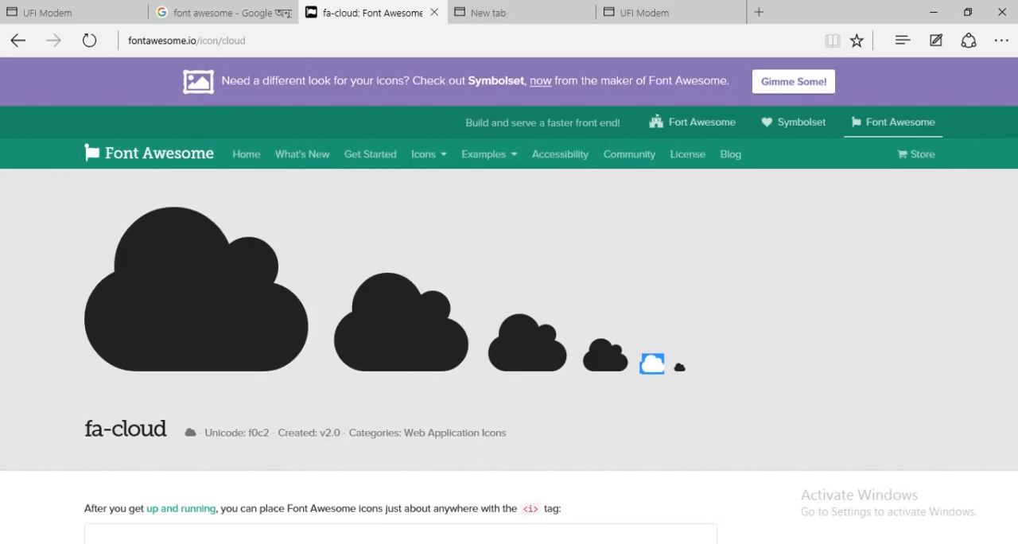
left_click(164, 158)
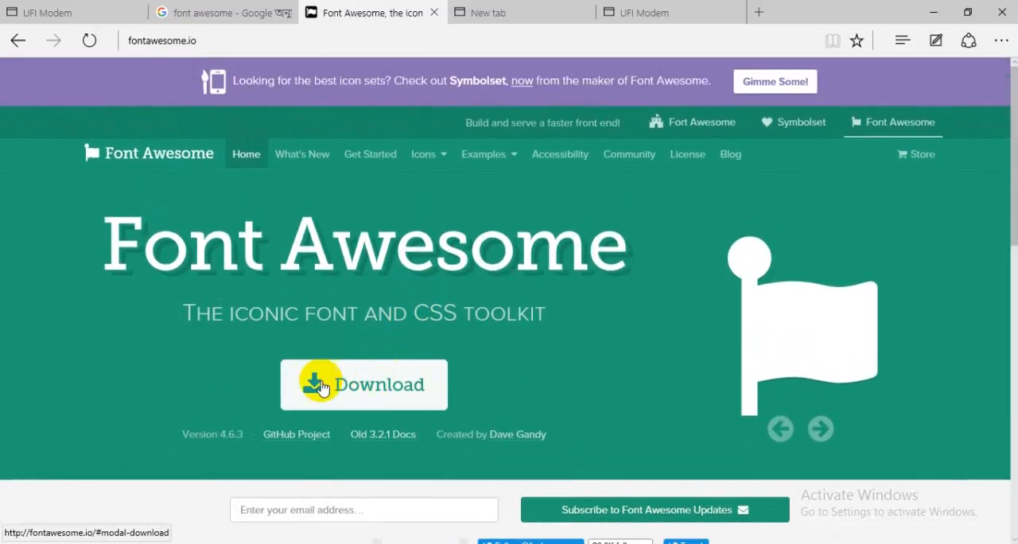
left_click(388, 387)
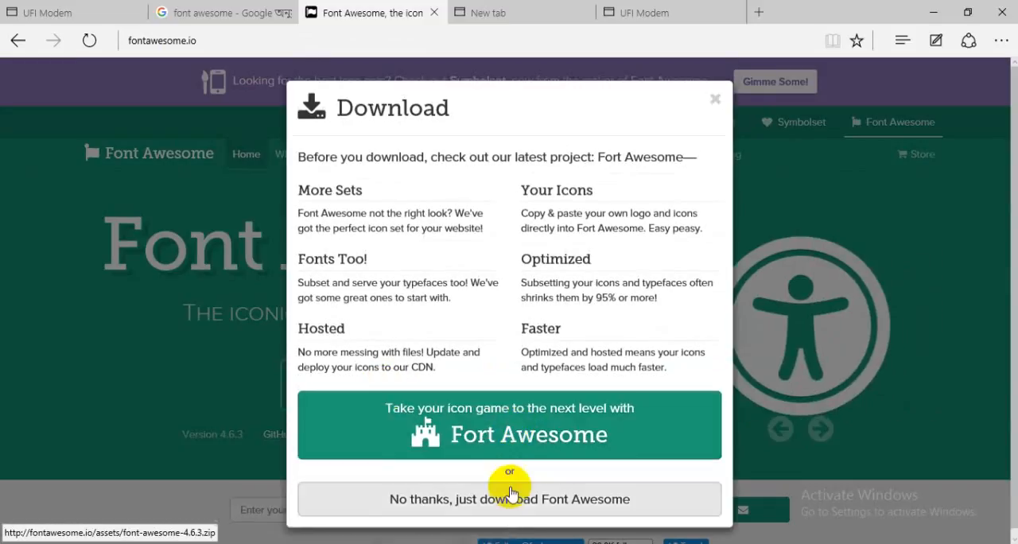
left_click(507, 498)
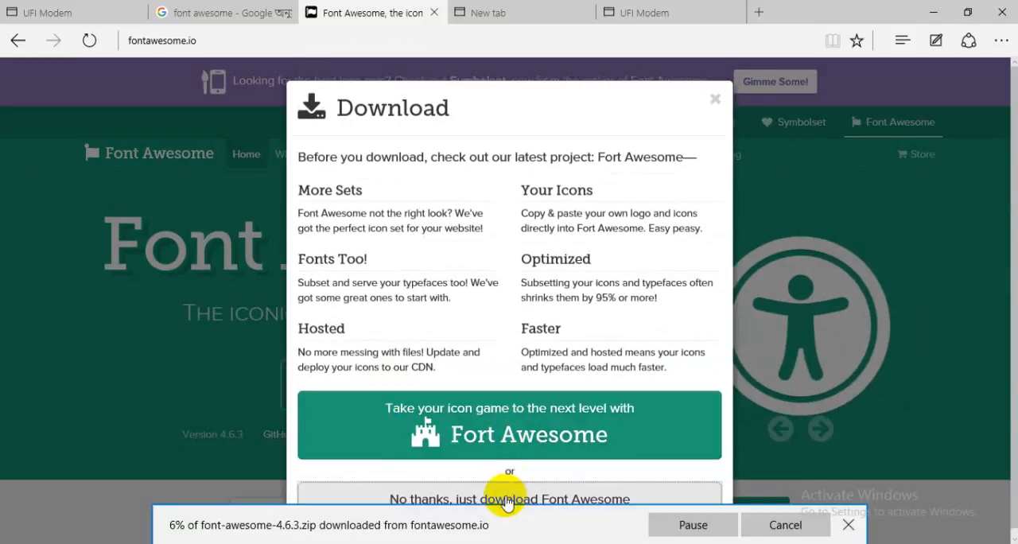
Dismiss the Fort Awesome offer, open the downloaded font-awesome-4.6.3.zip and go into its fonts folder.
left_click(715, 103)
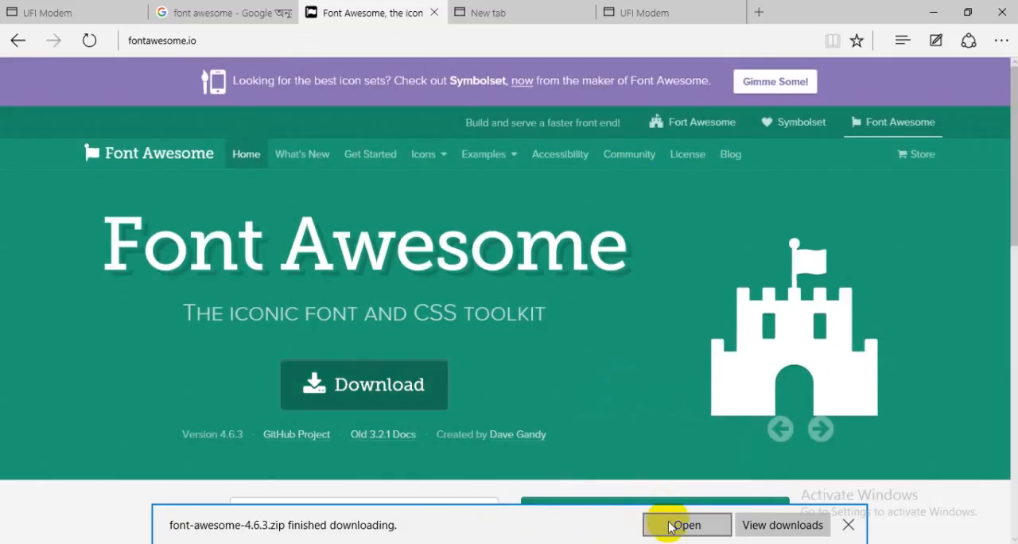
left_click(686, 526)
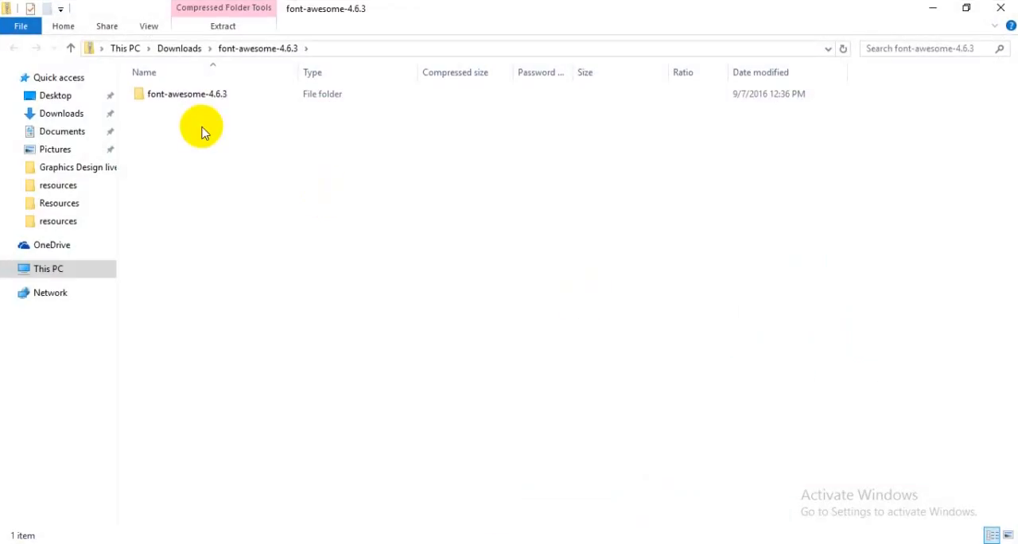
double_click(183, 95)
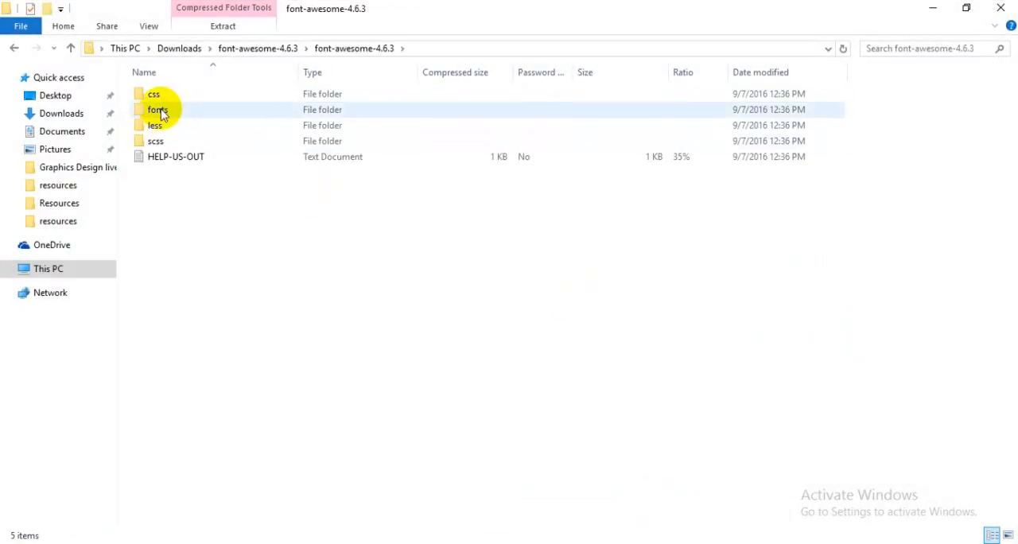
double_click(161, 113)
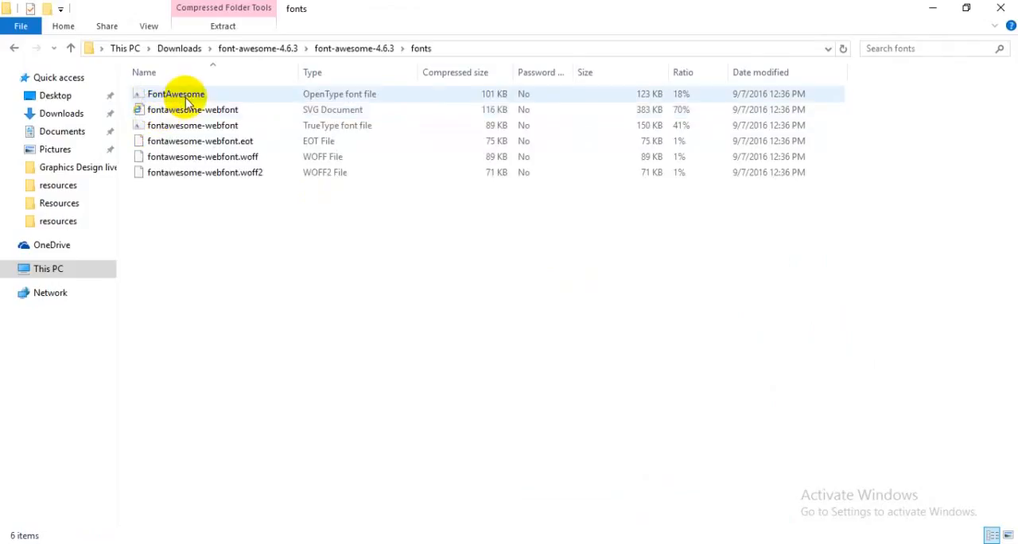
Preview the FontAwesome OpenType font and the fontawesome-webfont TrueType font, and close the archive's folder window.
double_click(181, 99)
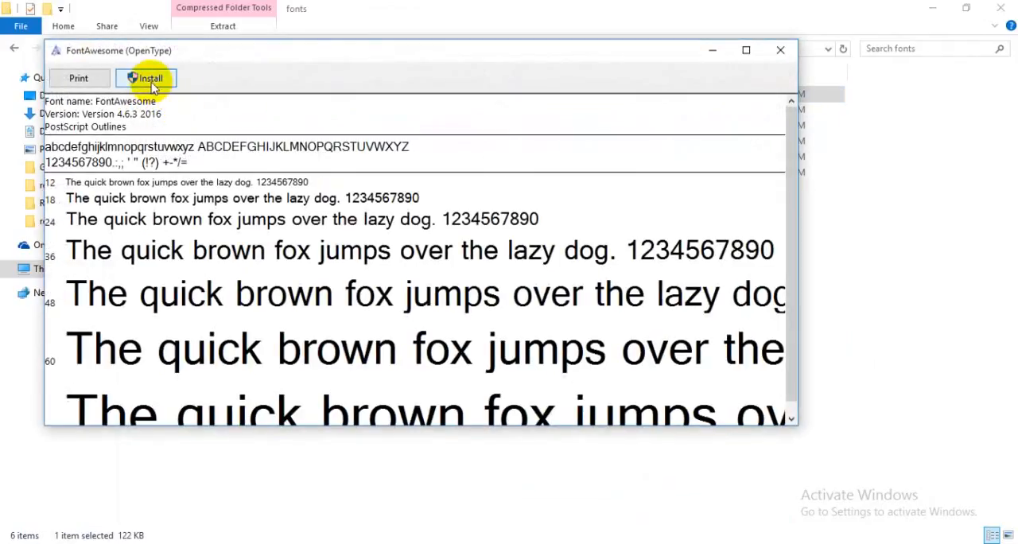
left_click(782, 53)
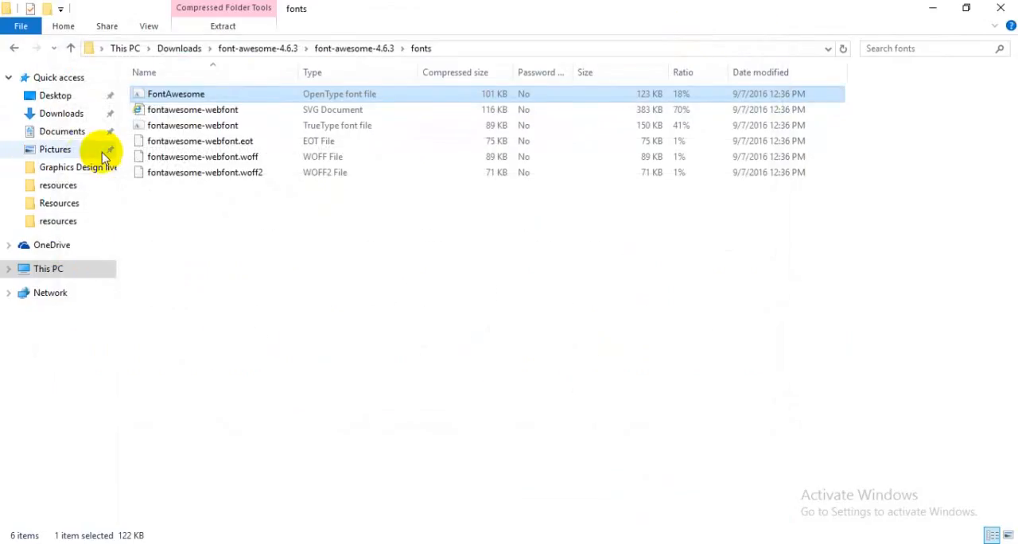
double_click(180, 127)
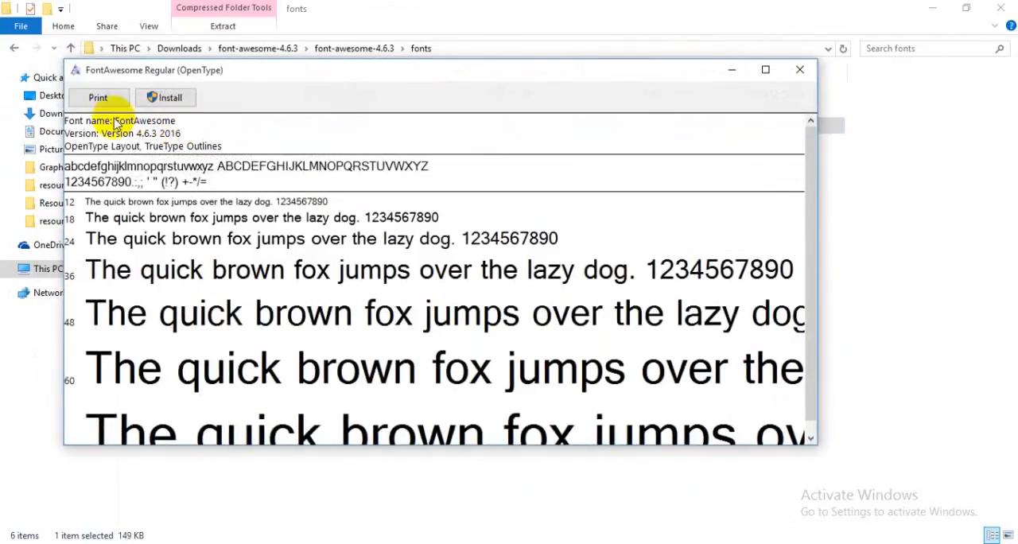
left_click(801, 70)
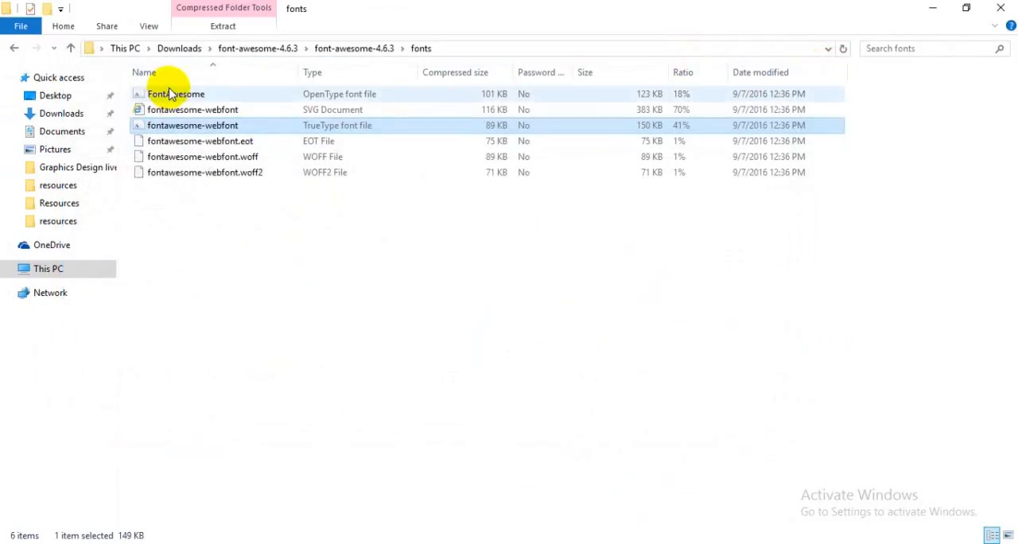
left_click(1000, 8)
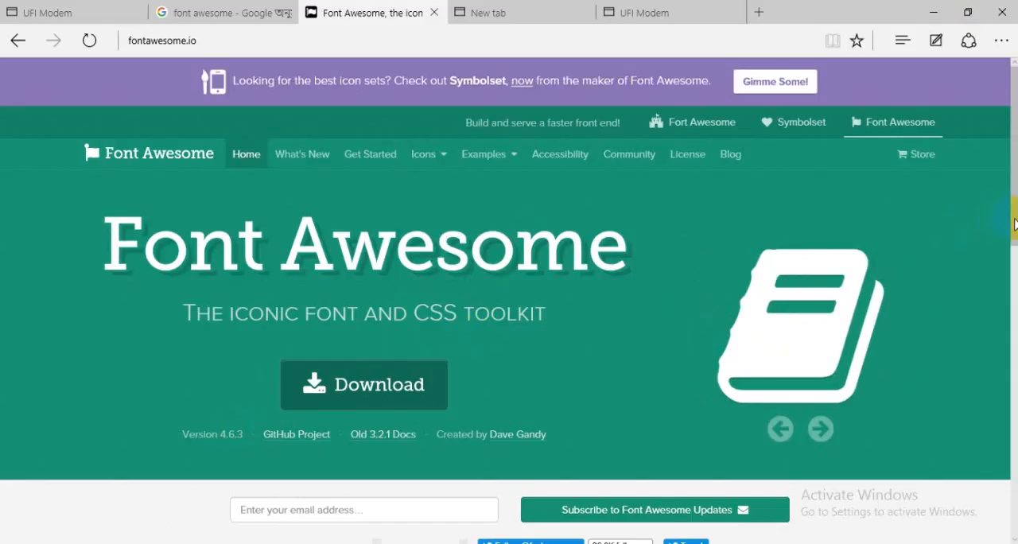
Switch to Photoshop, set the address line's location icon to the FontAwesome font and delete the extra pin glyph.
left_click_drag(1012, 222, 989, 314)
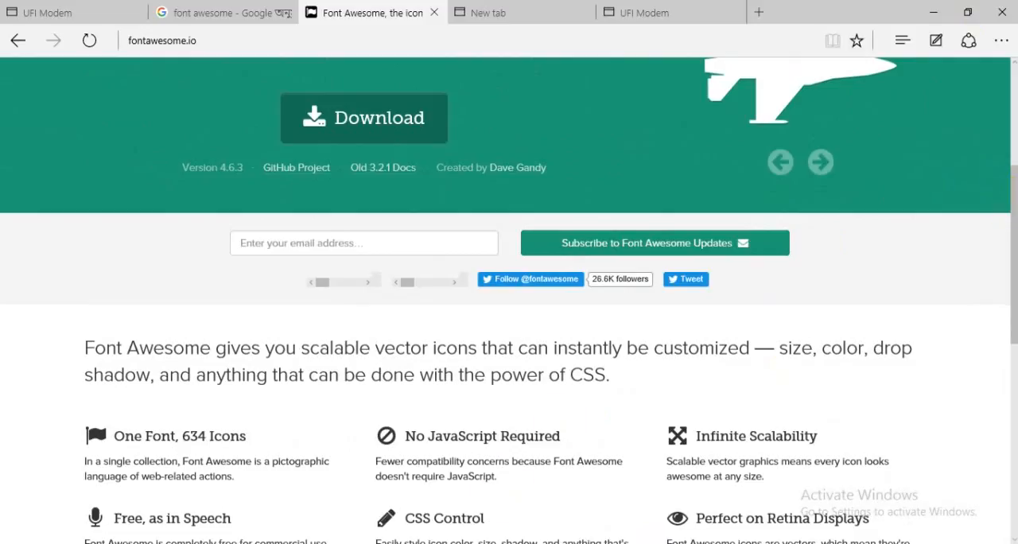
left_click(473, 543)
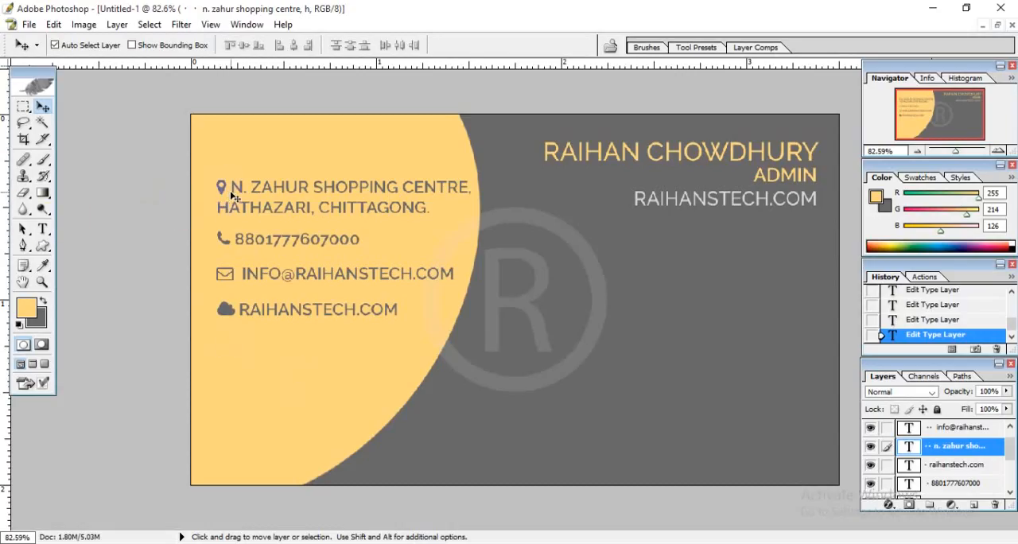
left_click(43, 229)
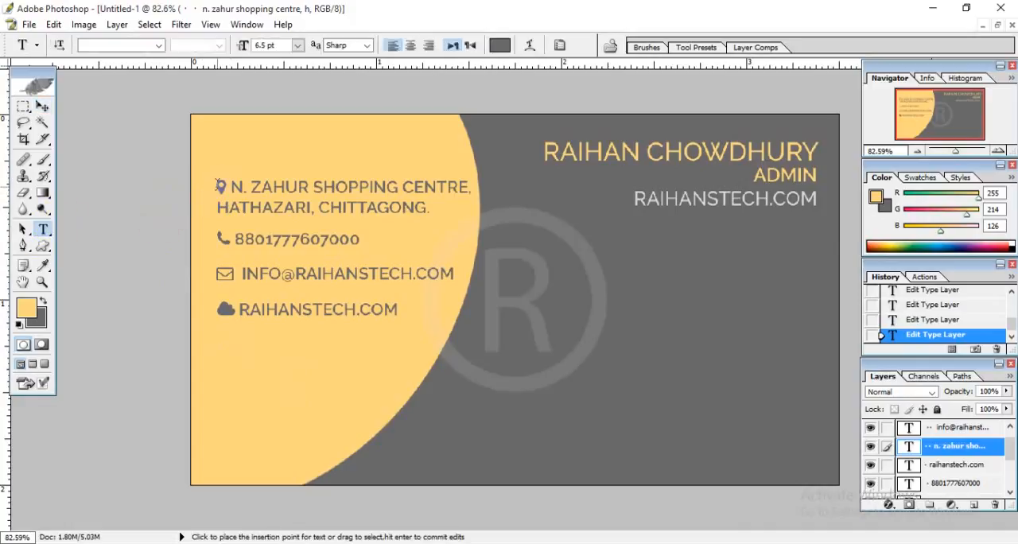
left_click(220, 187)
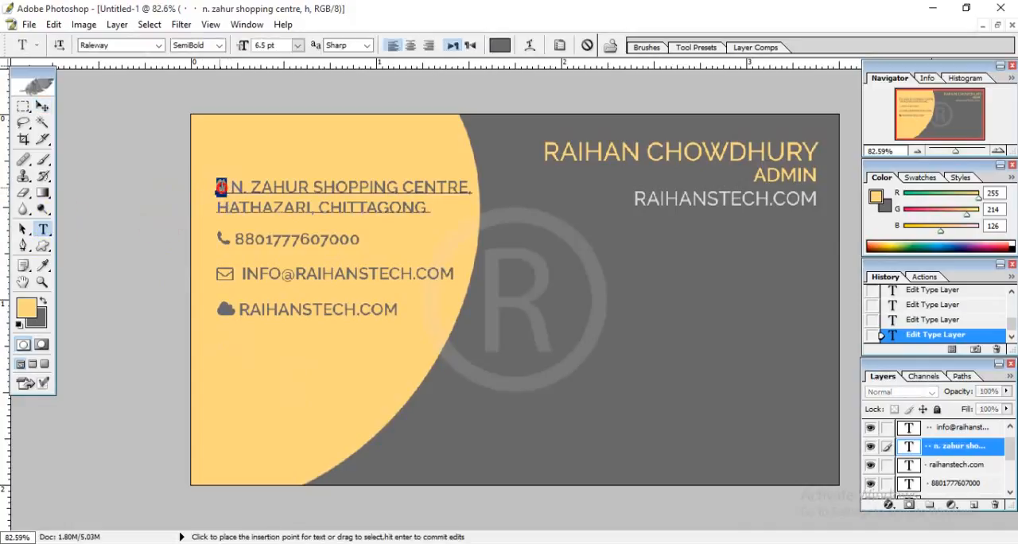
left_click_drag(214, 184, 214, 182)
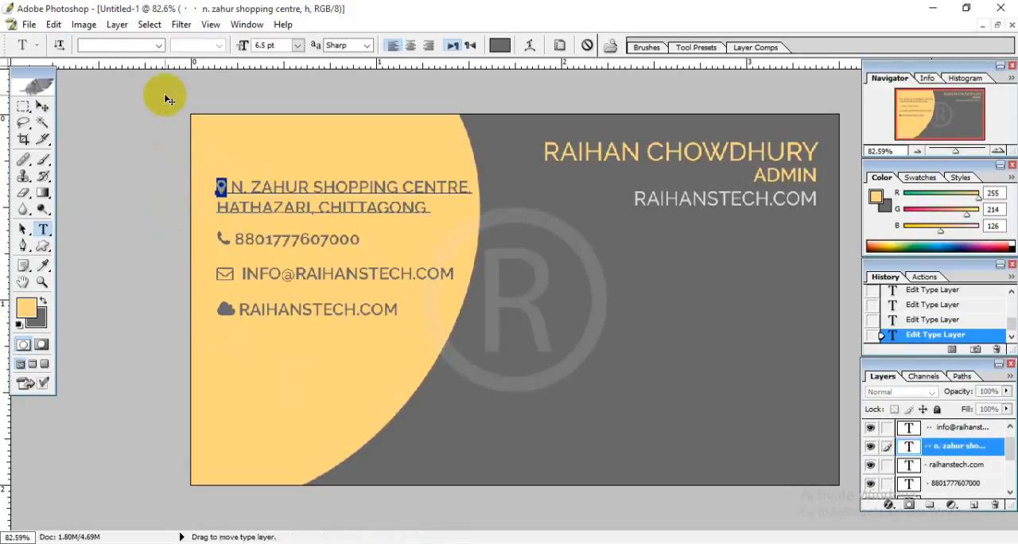
left_click(123, 47)
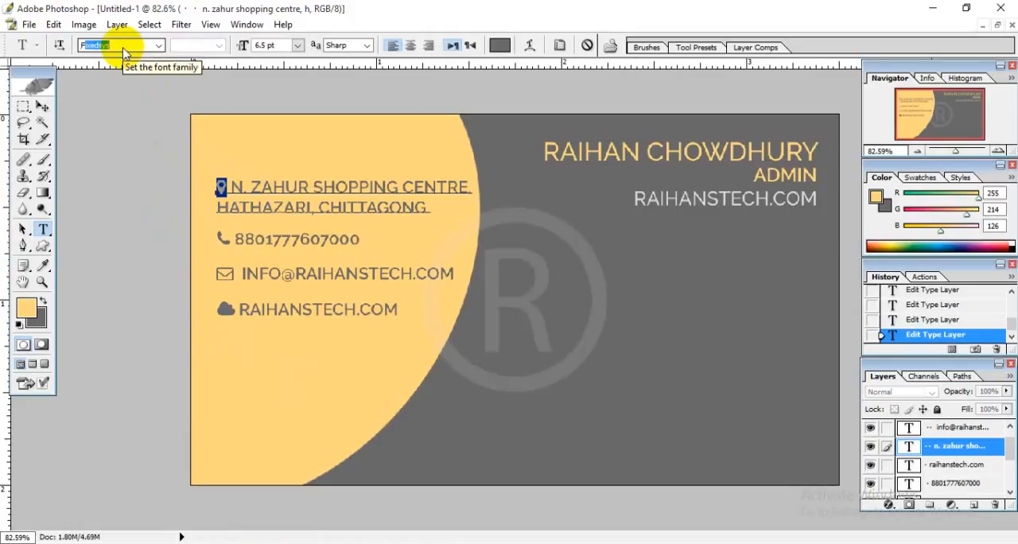
type("FontAwesome (O...")
key("Return")
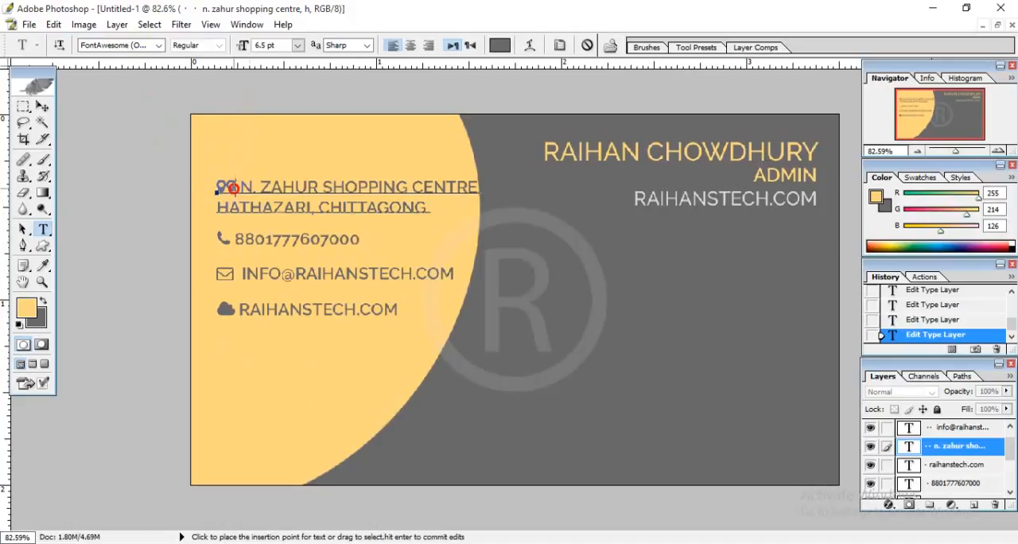
key("BackSpace")
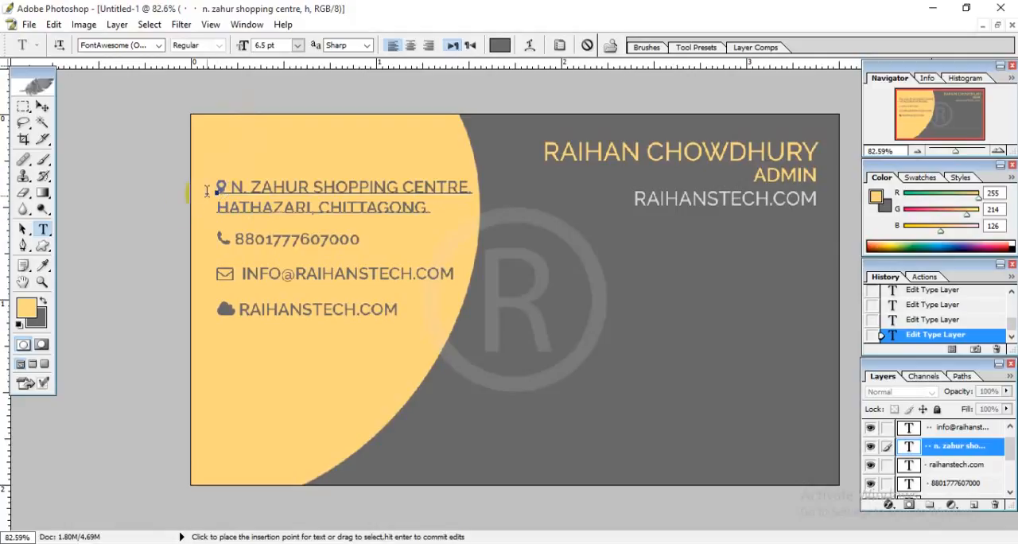
left_click(42, 106)
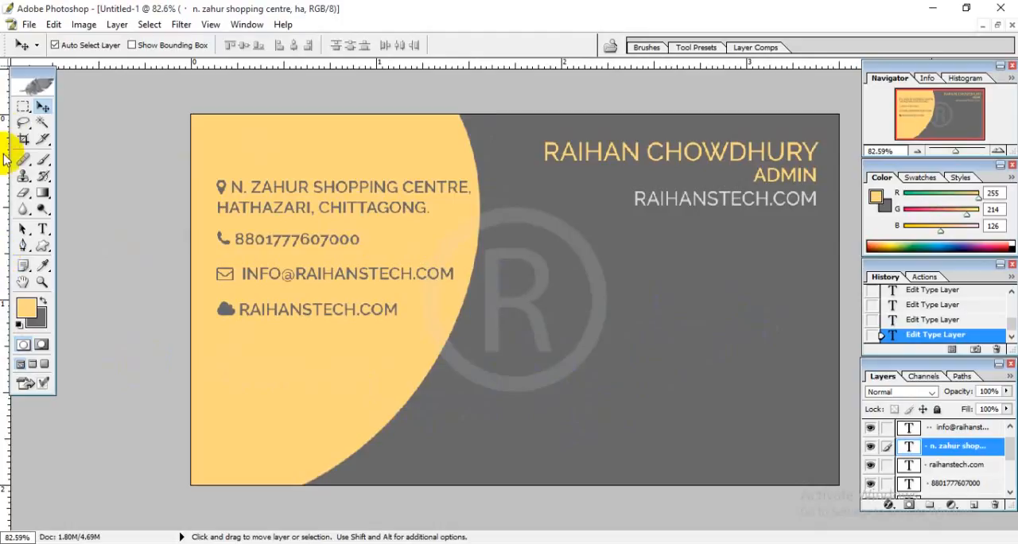
Add a new layer above the name text and select a full-width band about 0.4 inch high along the card's bottom edge.
left_click(22, 109)
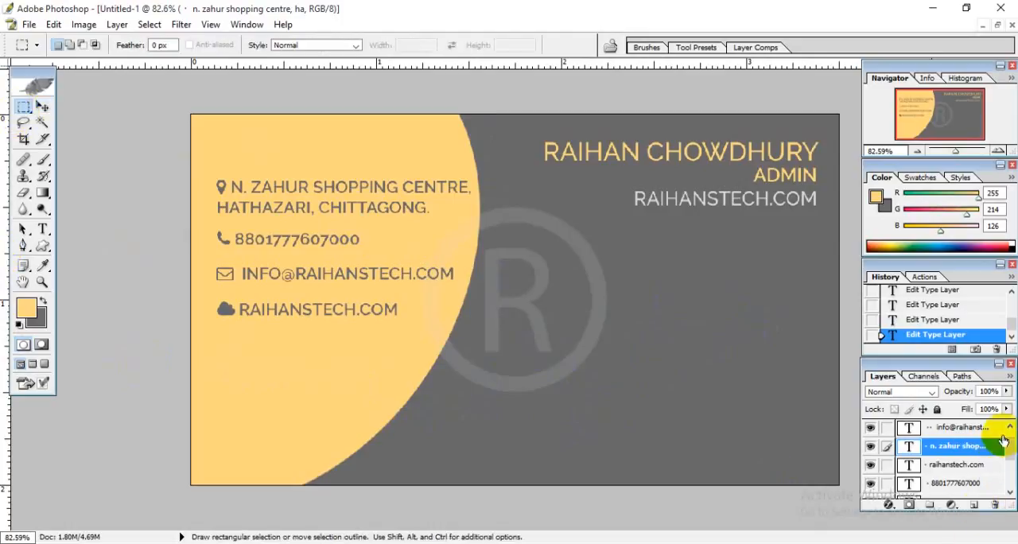
left_click(1009, 428)
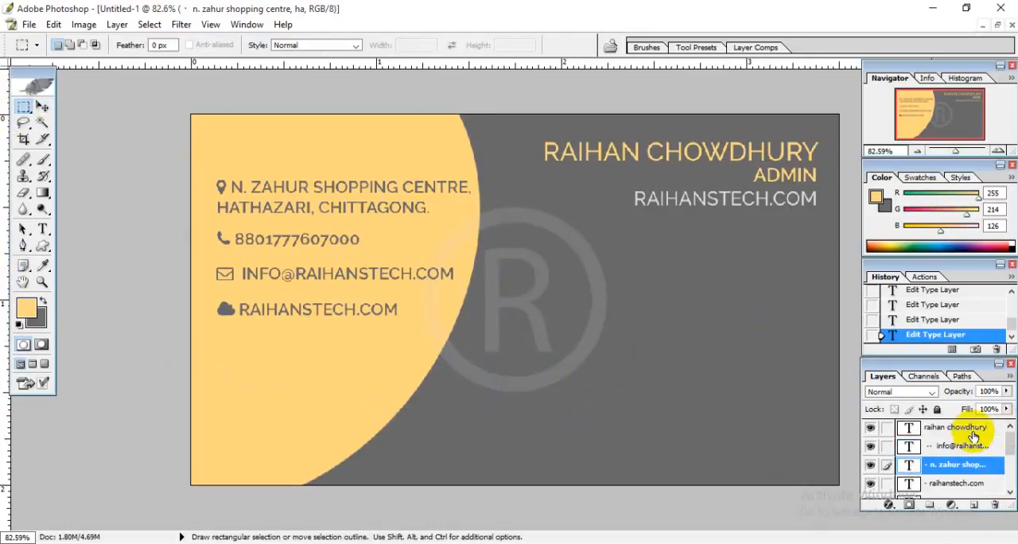
left_click(970, 428)
left_click(973, 507)
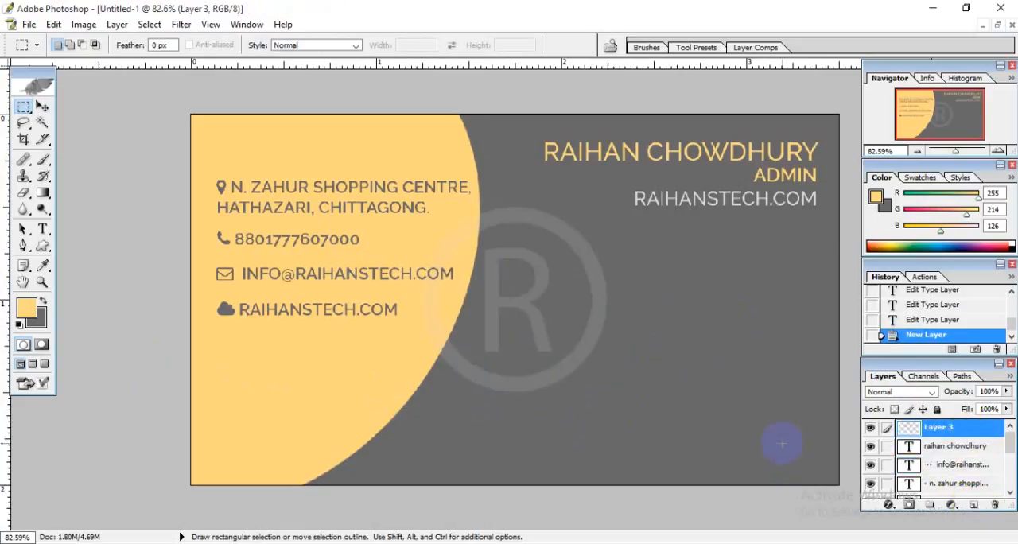
left_click_drag(845, 487, 534, 444)
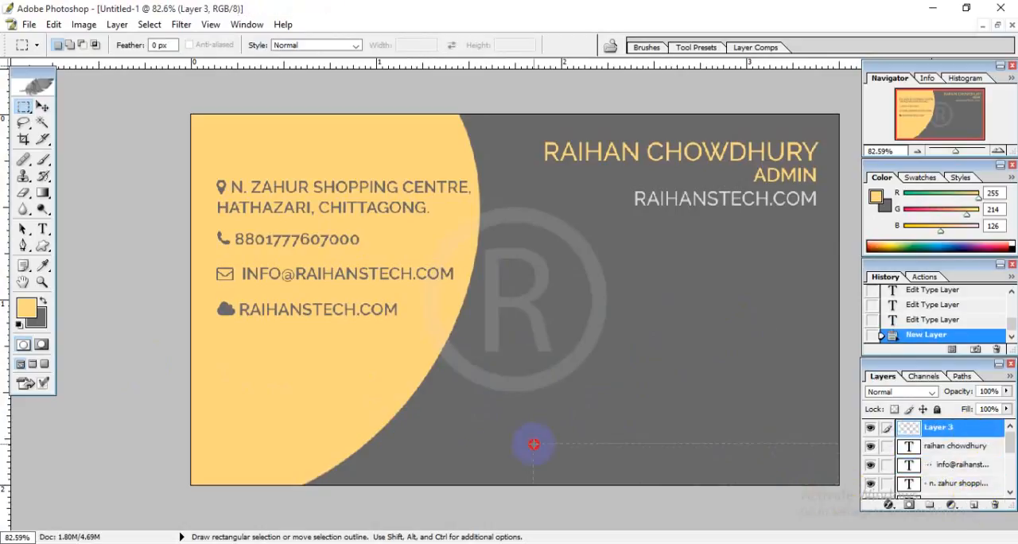
left_click_drag(258, 416, 180, 409)
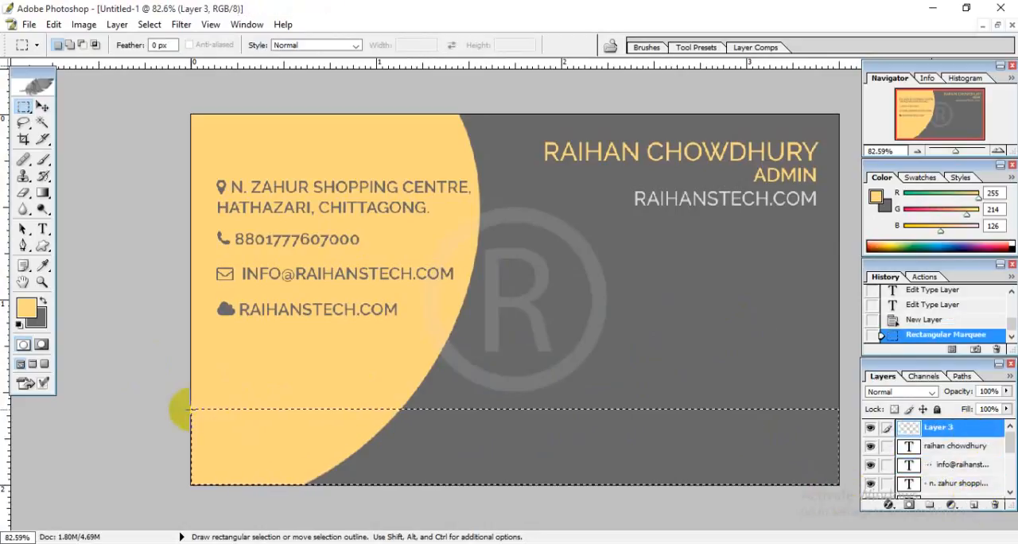
Set the foreground colour to brown 9A6A02, fill the bottom band with it at 100% opacity and deselect.
left_click(32, 311)
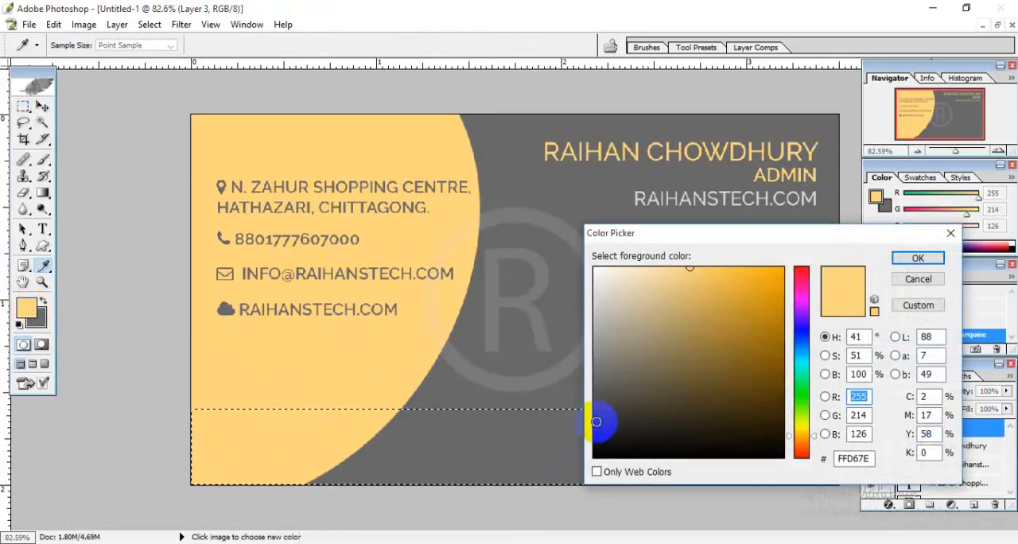
left_click_drag(630, 343, 779, 304)
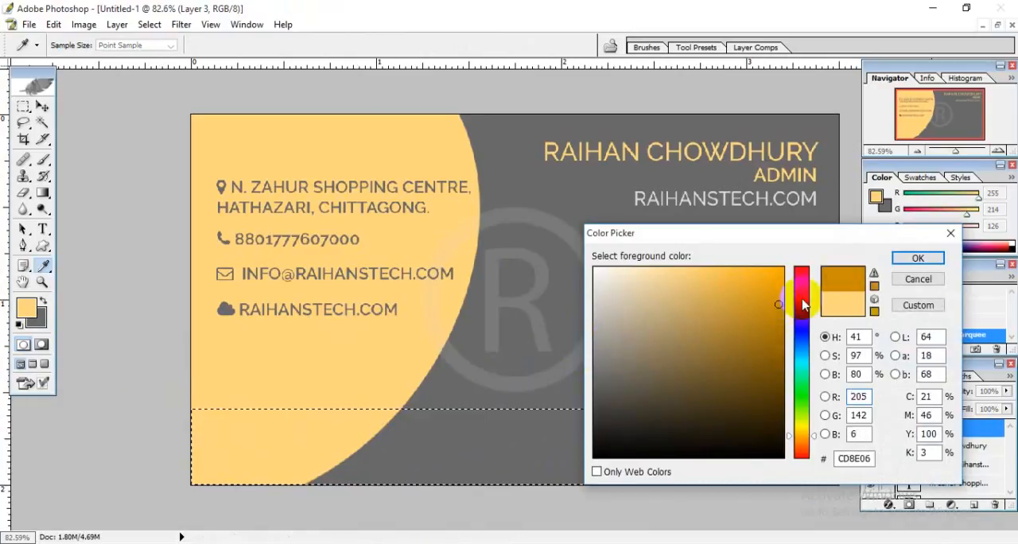
left_click(778, 341)
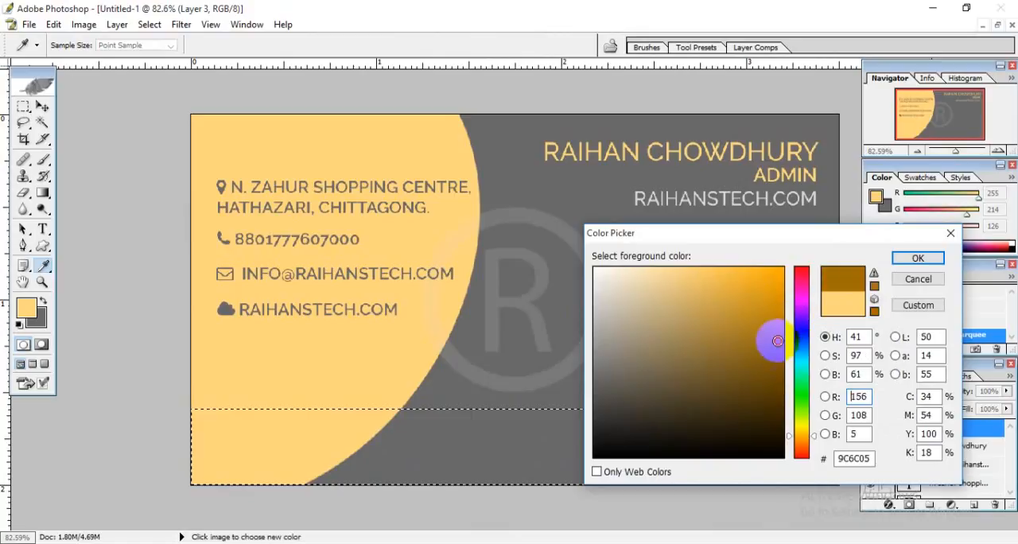
mouse_move(777, 342)
left_mouse_down()
mouse_move(770, 357)
mouse_move(779, 342)
left_mouse_up()
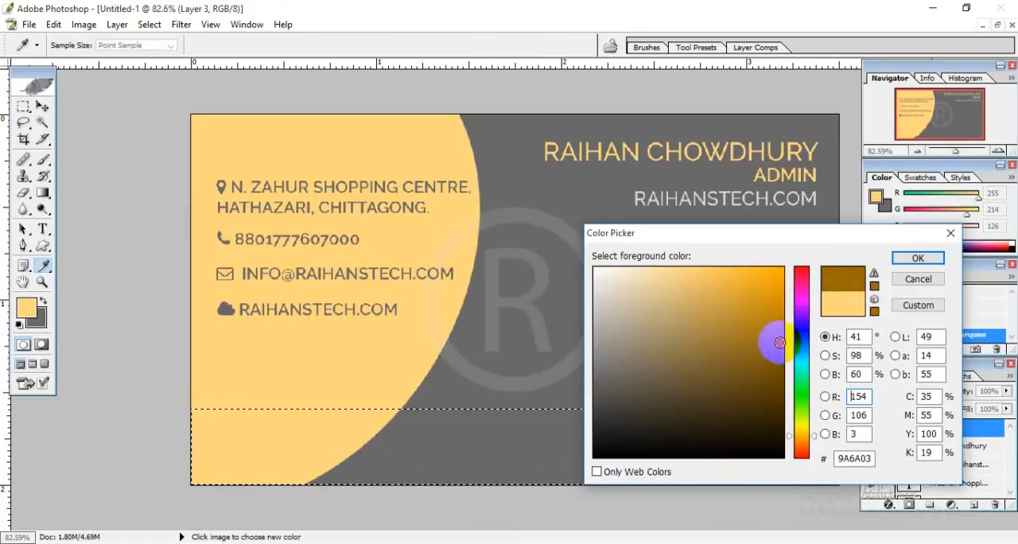
left_click(912, 257)
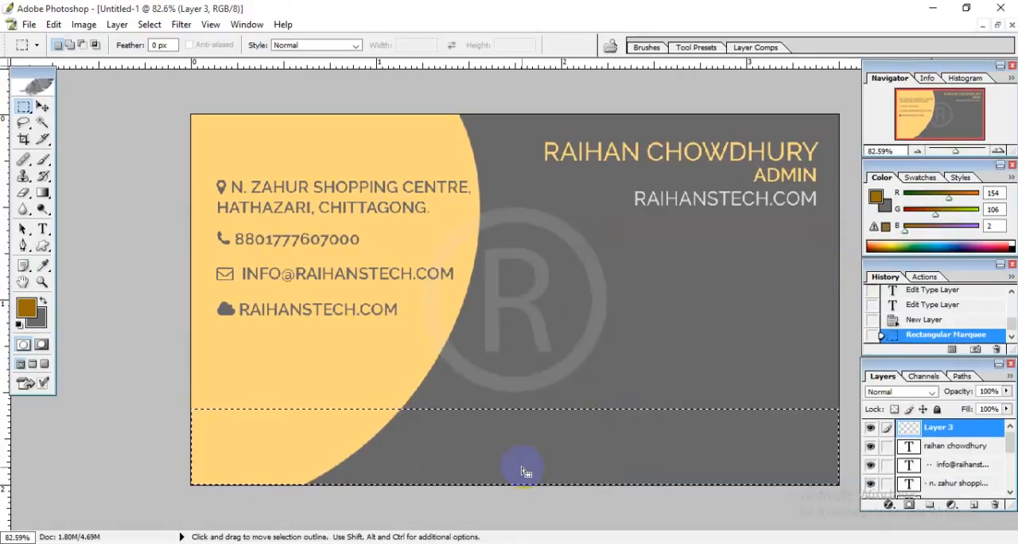
key("shift+F5")
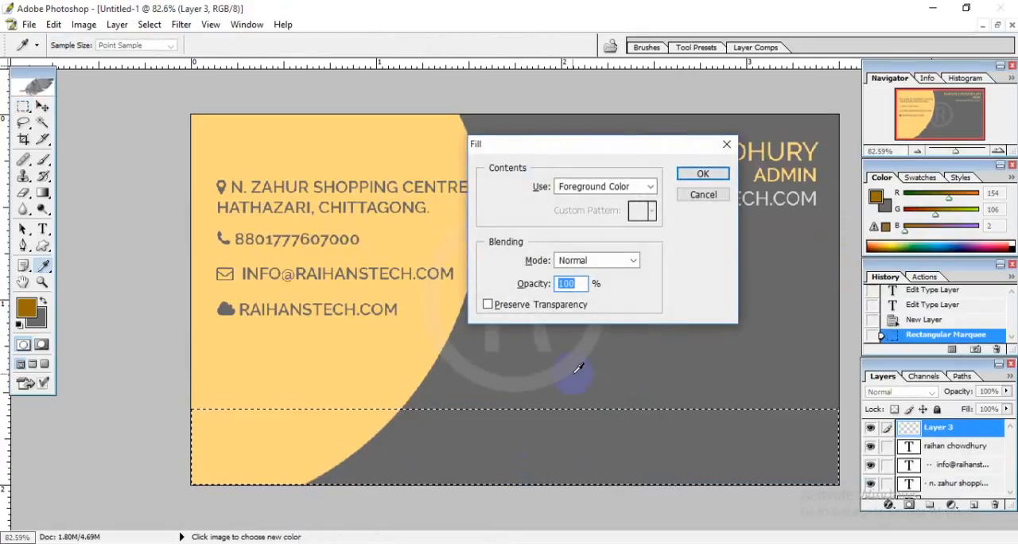
left_click(701, 174)
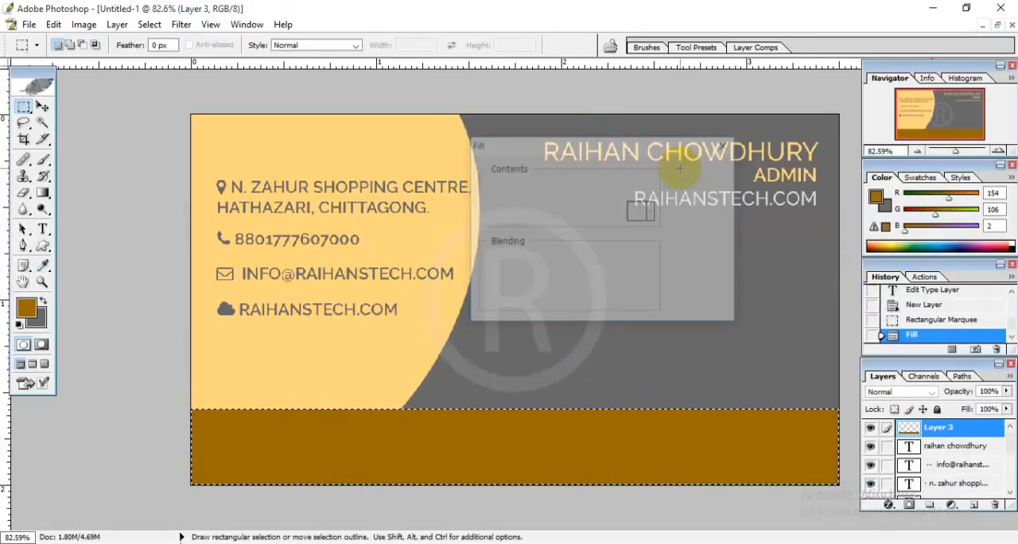
left_click(448, 401)
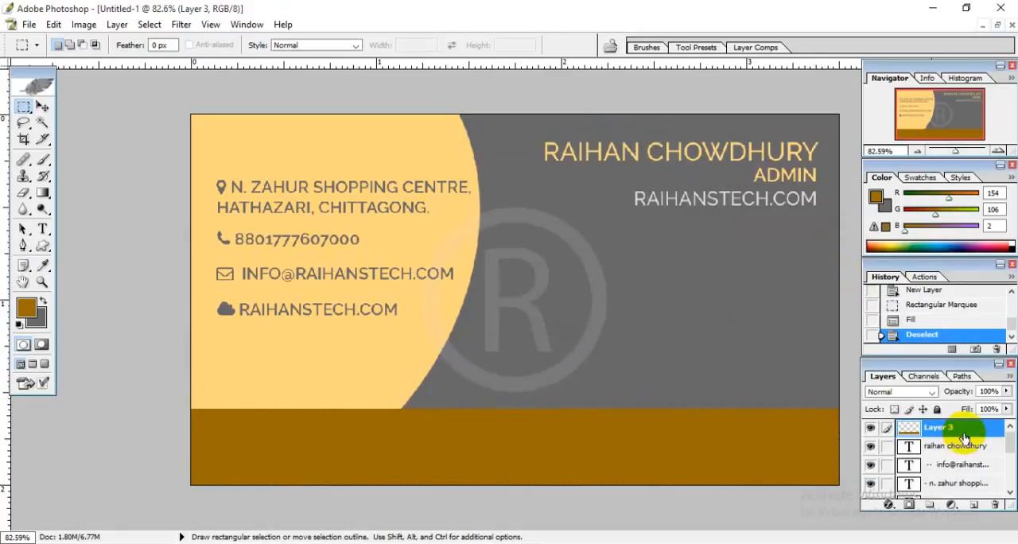
Send the brown band's layer backward until it lies directly beneath Layer 2 with the orange curve.
key("v")
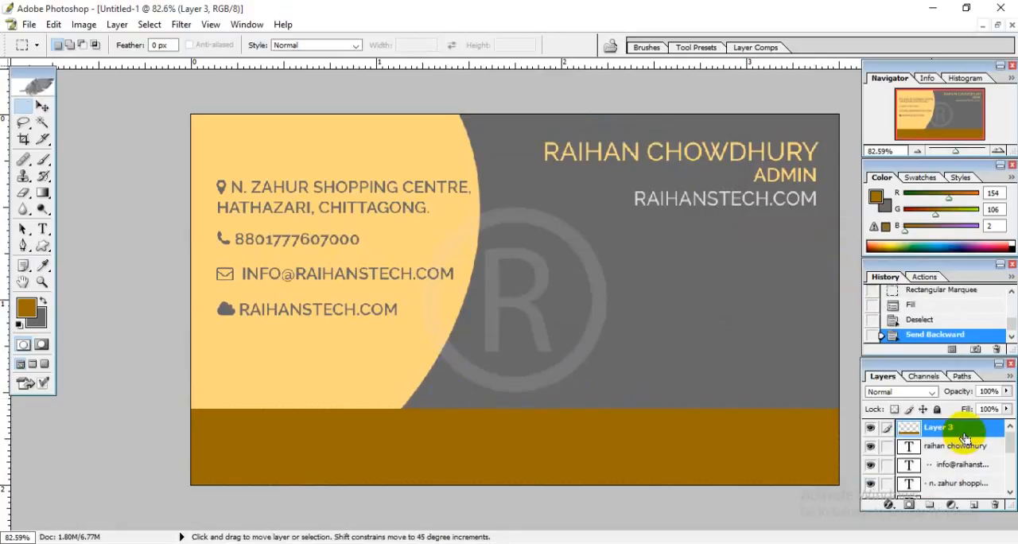
key("ctrl+bracketleft")
key("ctrl+bracketleft")
key("ctrl+bracketleft")
key("ctrl+bracketleft")
key("ctrl+bracketleft")
key("ctrl+bracketleft")
key("ctrl+bracketleft")
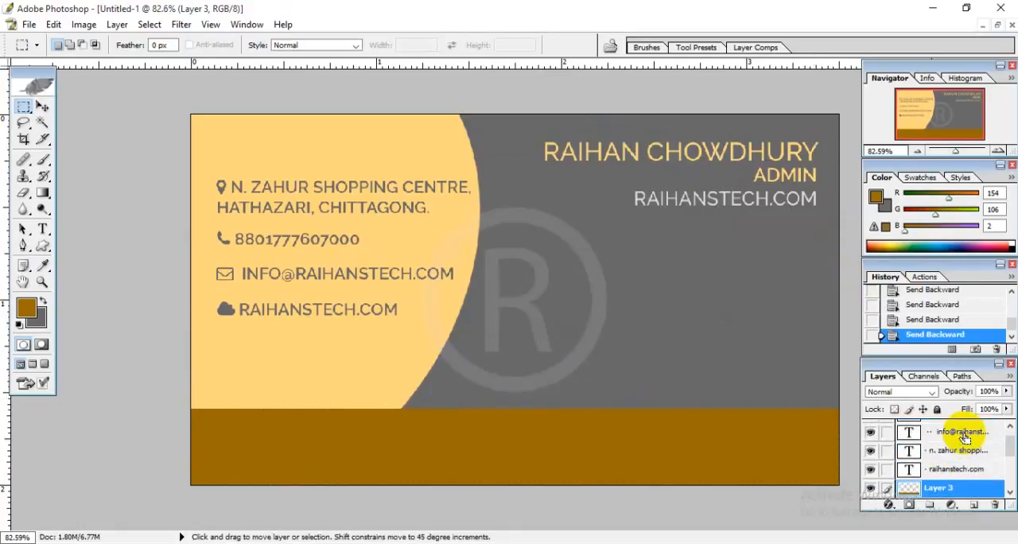
key("ctrl+bracketleft")
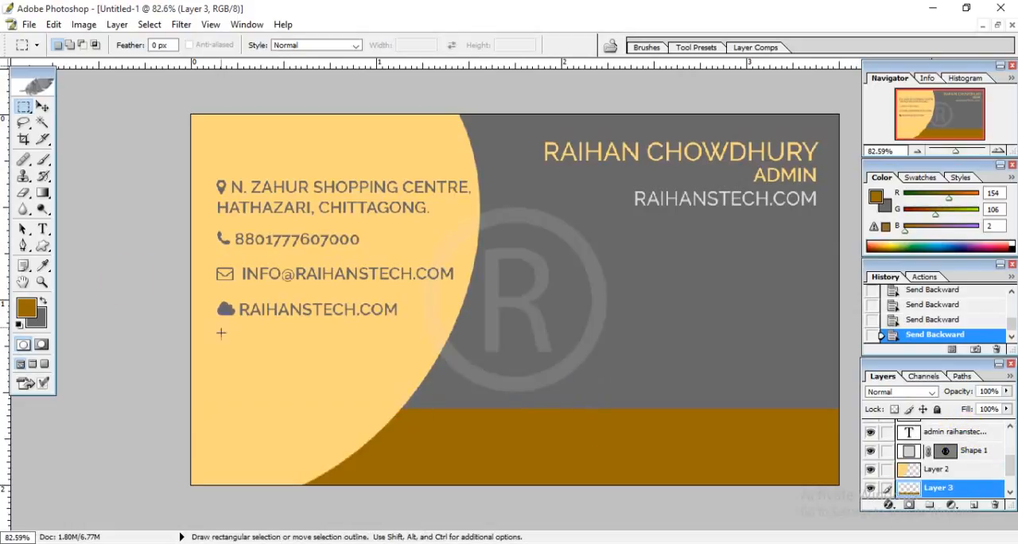
Draw a text box about 2.2 by 0.3 inches on the brown band and set its text colour to the curve's FFD67E.
left_click(43, 228)
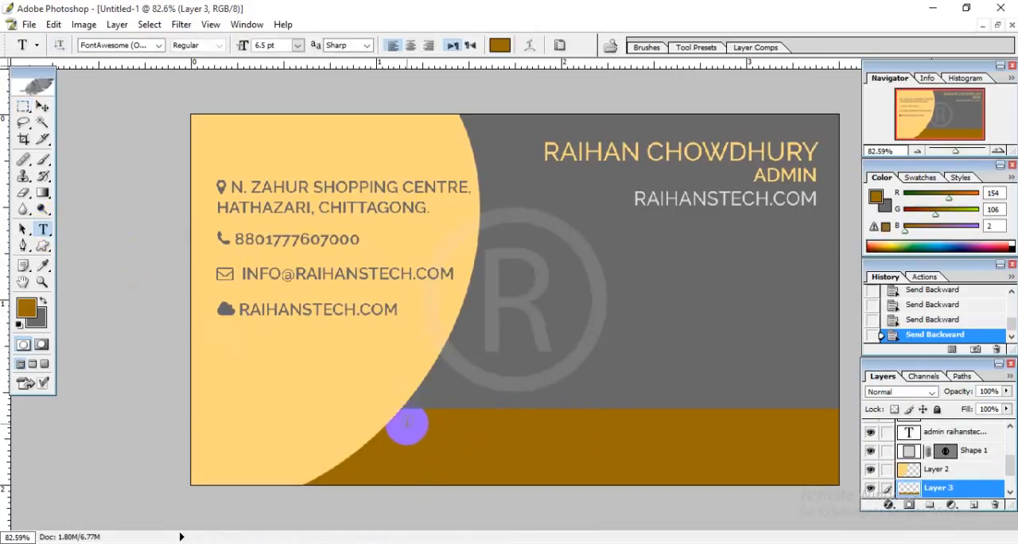
left_click_drag(406, 424, 822, 477)
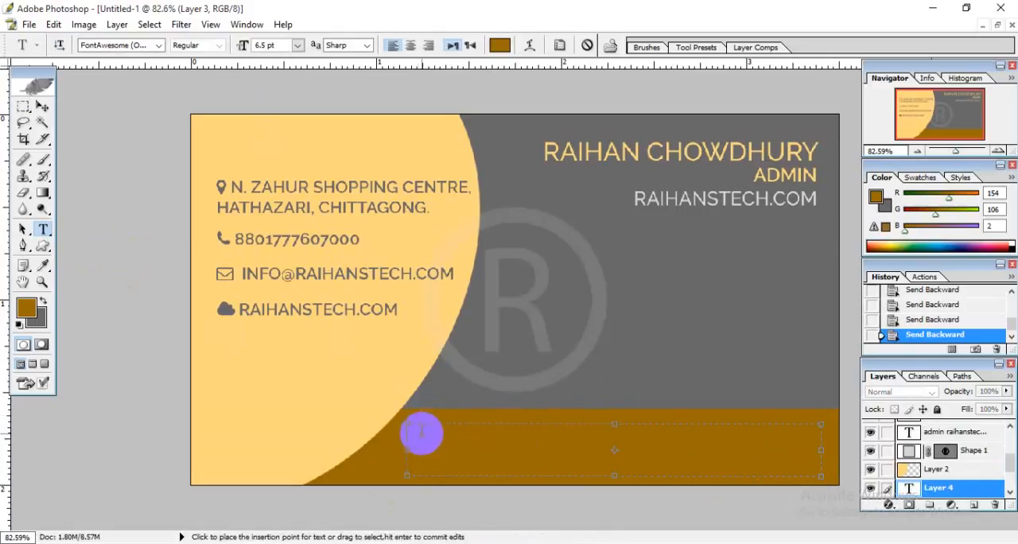
left_click(500, 46)
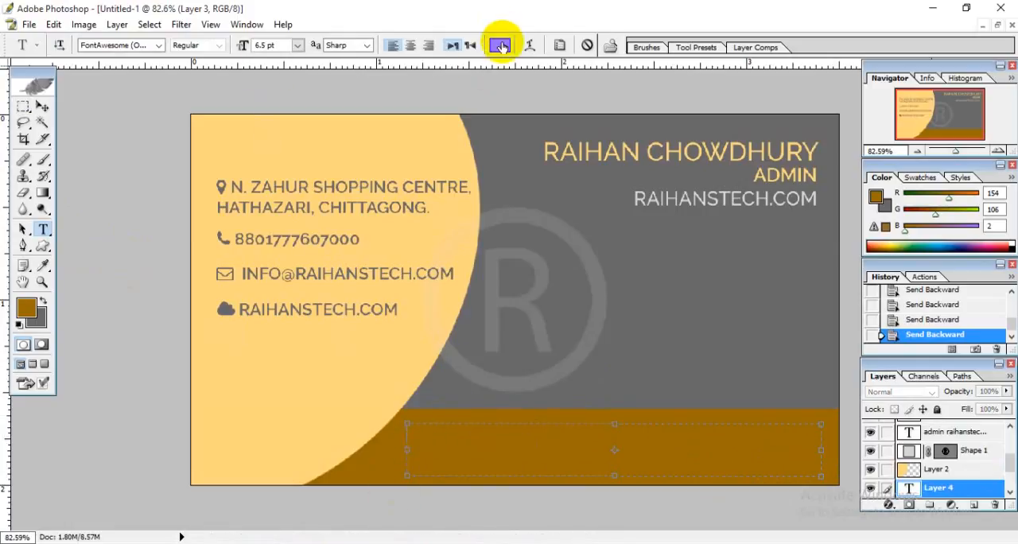
left_click(434, 131)
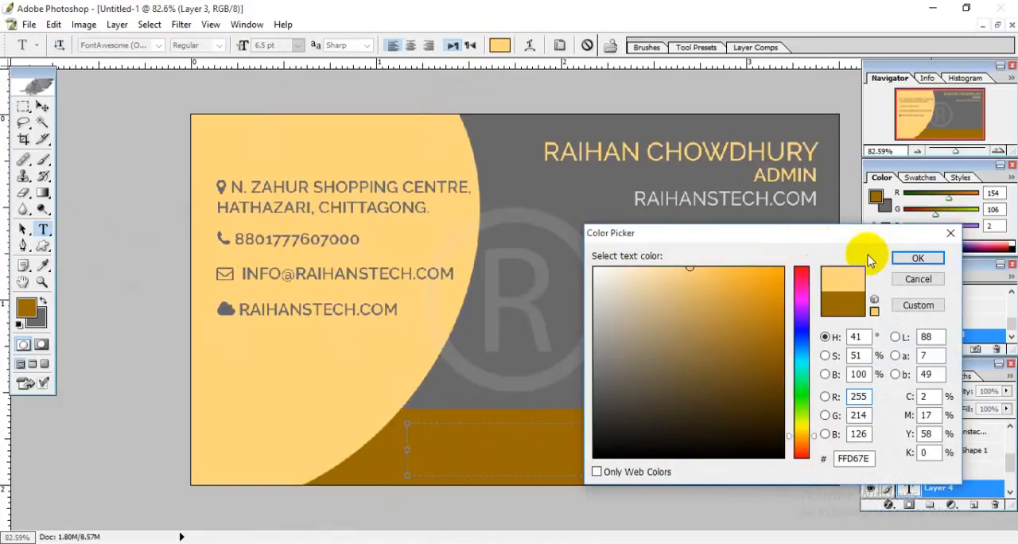
left_click(916, 263)
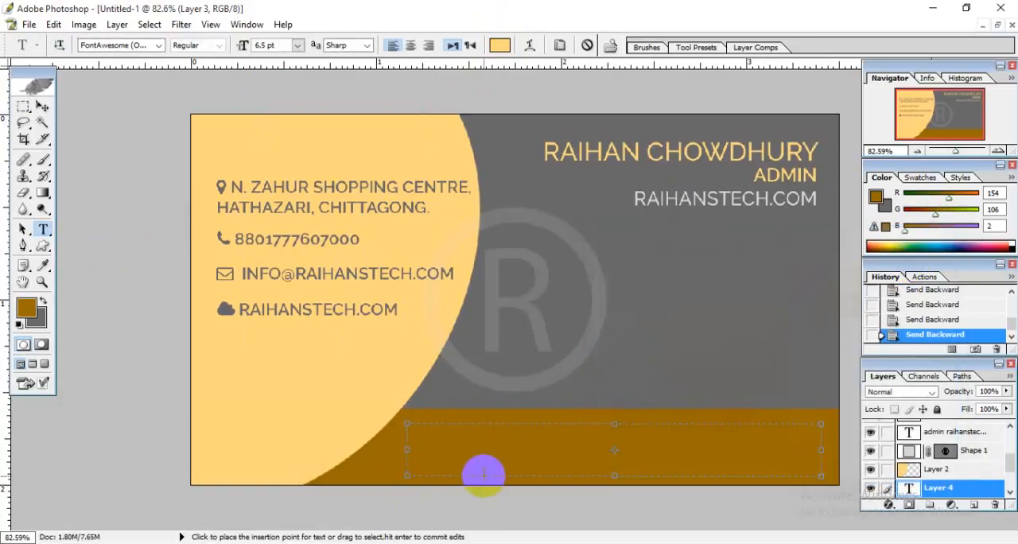
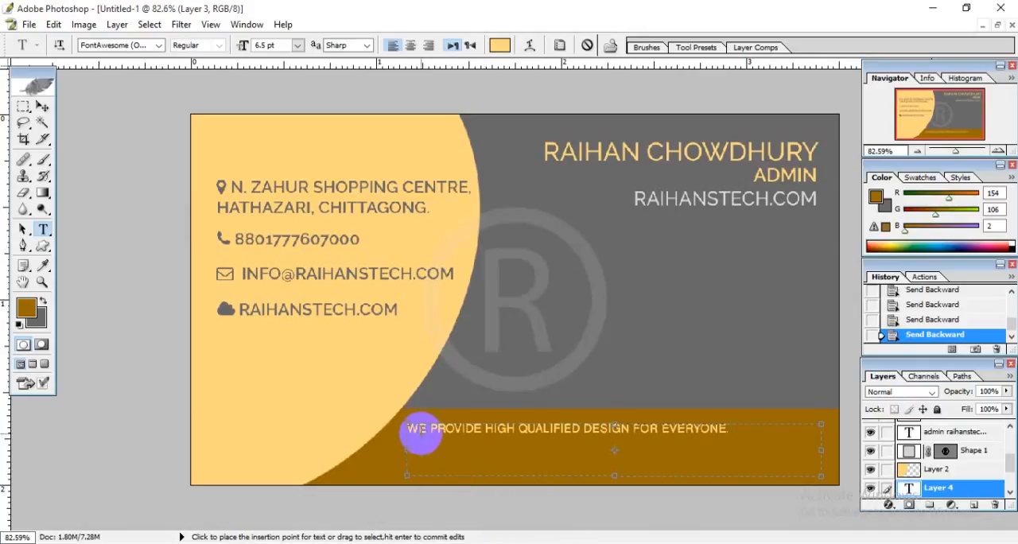
Copy the sentence "We provide high qualified design for everyone." and repeat it twice more in the brown band's text box.
key("ctrl+a")
key("ctrl+c")
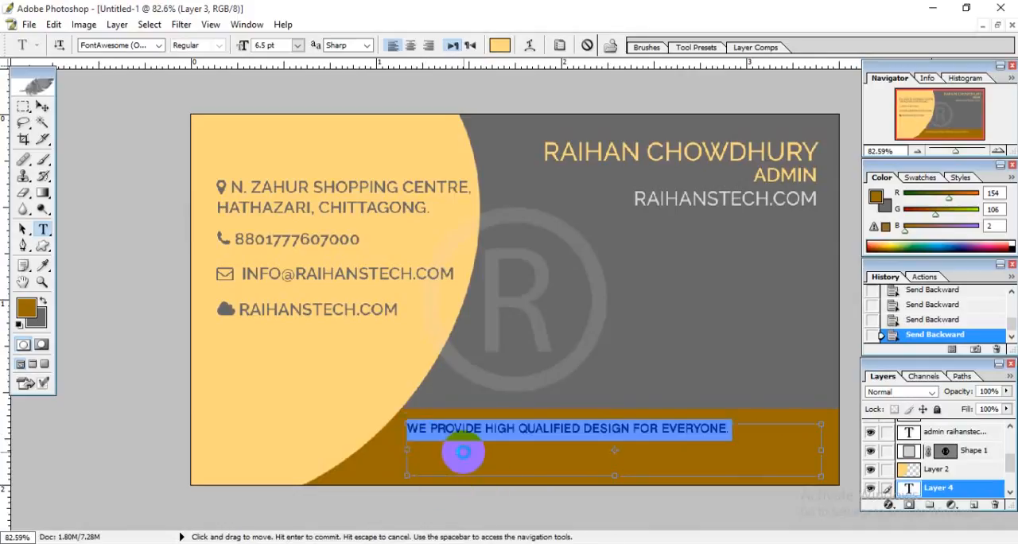
left_click(739, 429)
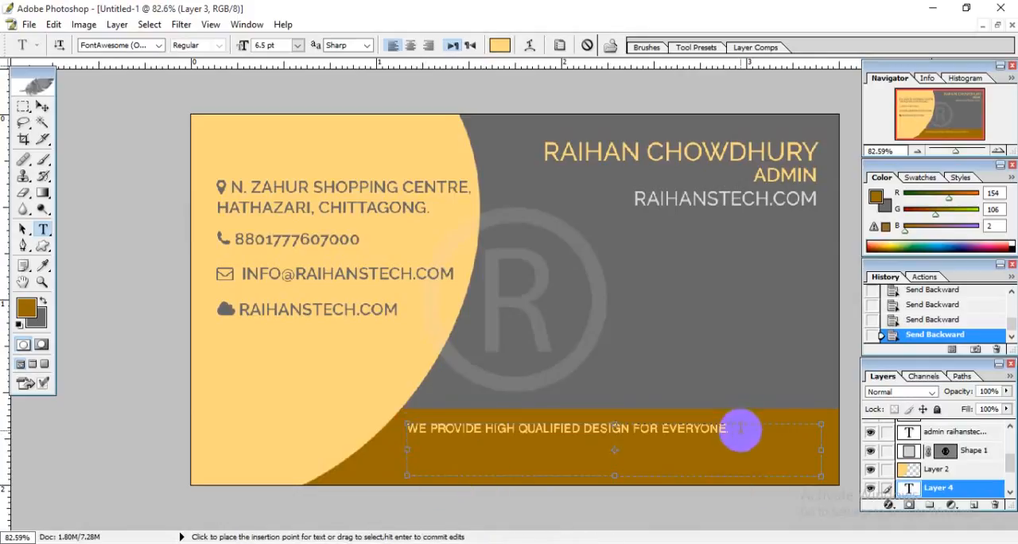
key("ctrl+v")
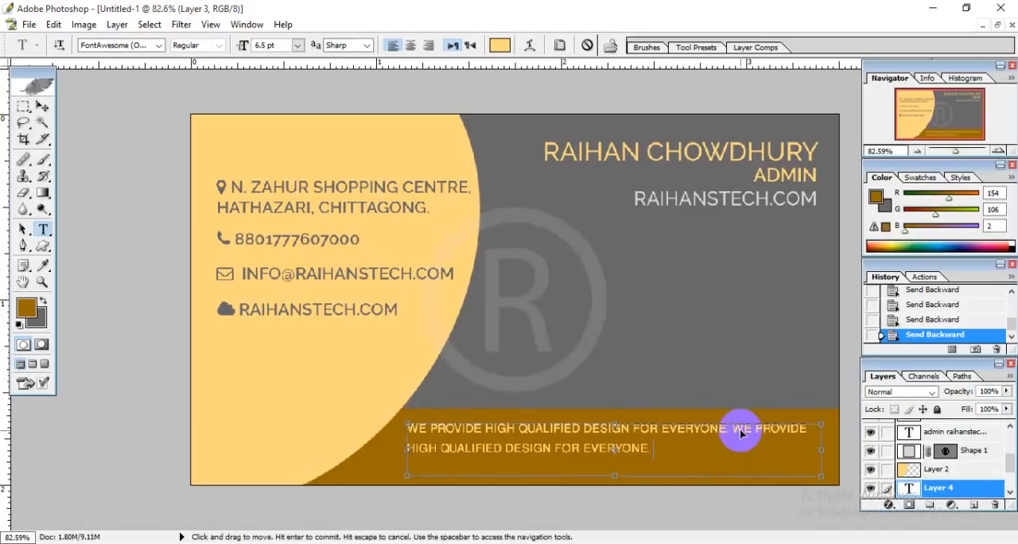
key("ctrl+v")
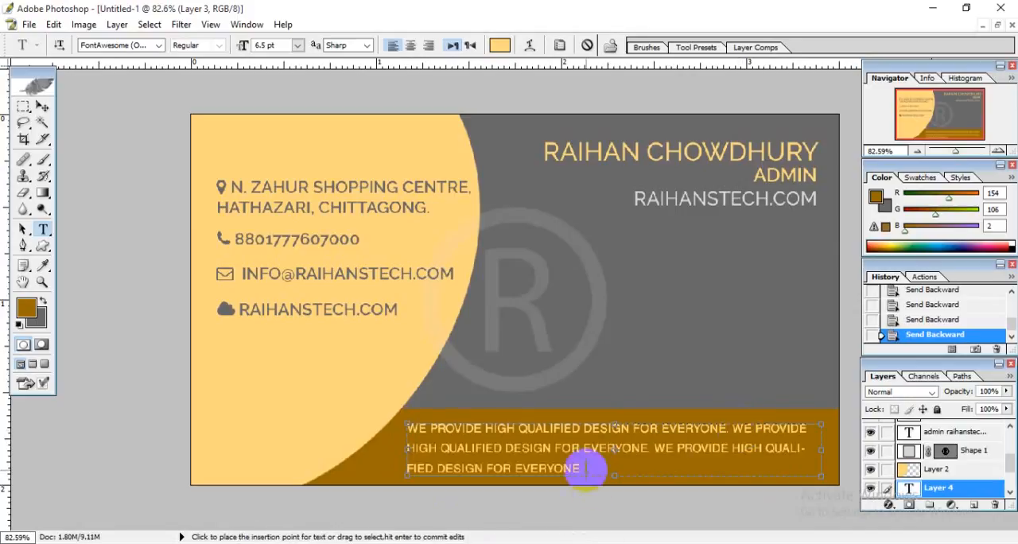
double_click(455, 428)
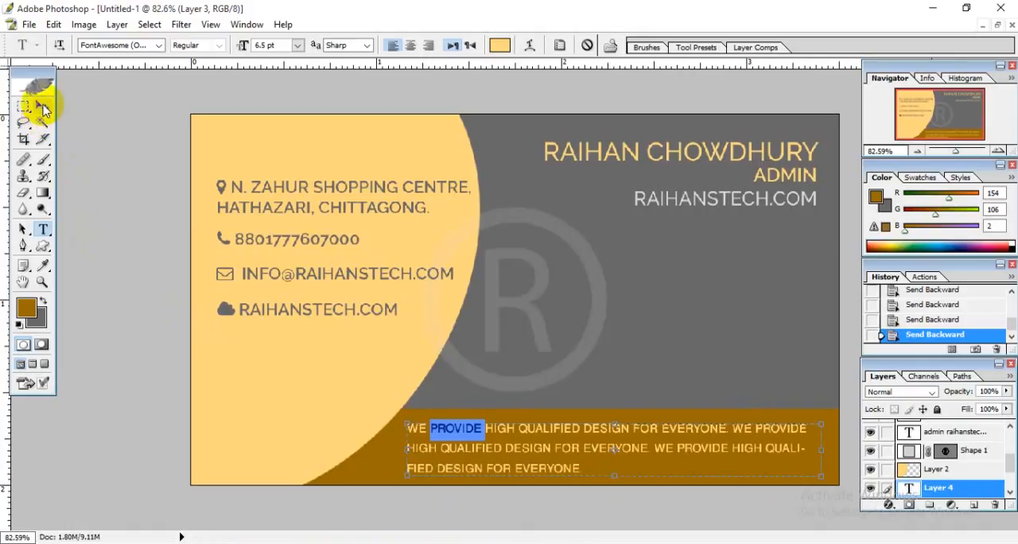
left_click(42, 106)
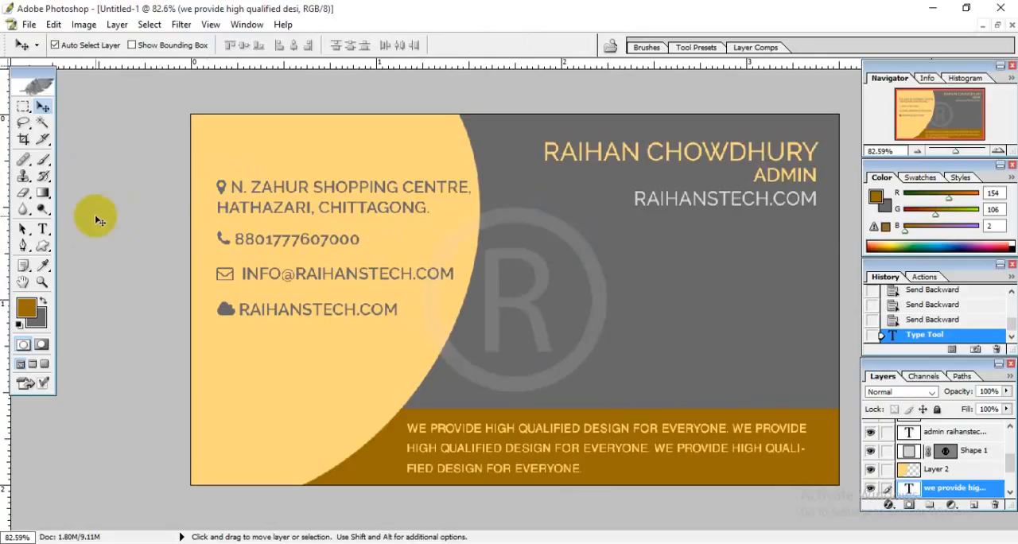
Colour the location pin icon in front of the address red, FF0000.
left_click(43, 230)
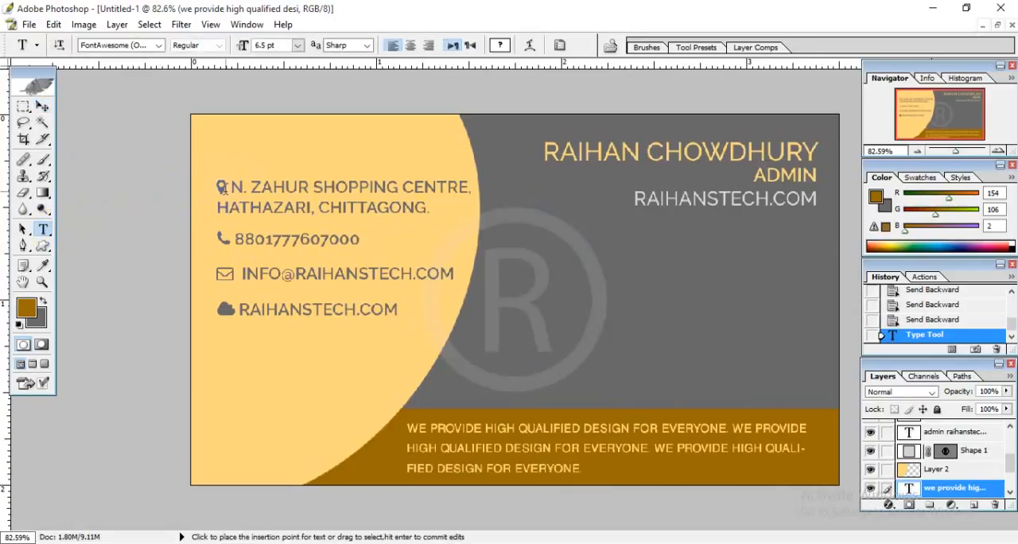
left_click_drag(228, 189, 204, 189)
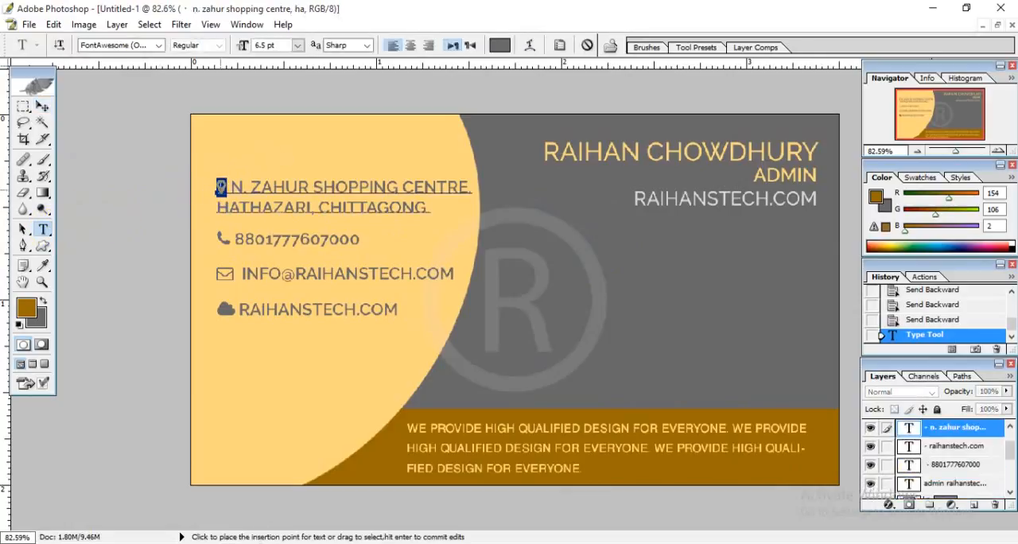
left_click(501, 46)
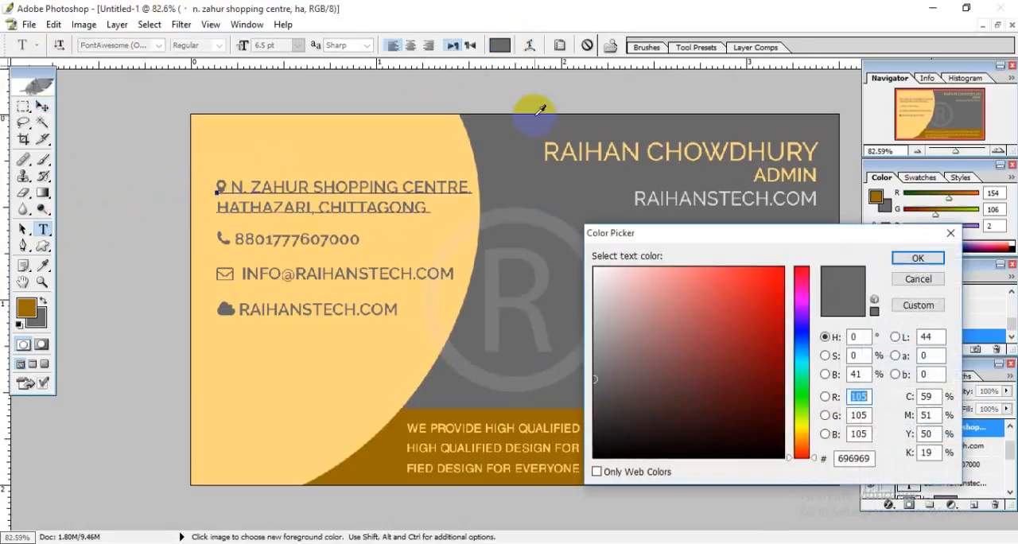
left_click_drag(712, 297, 764, 255)
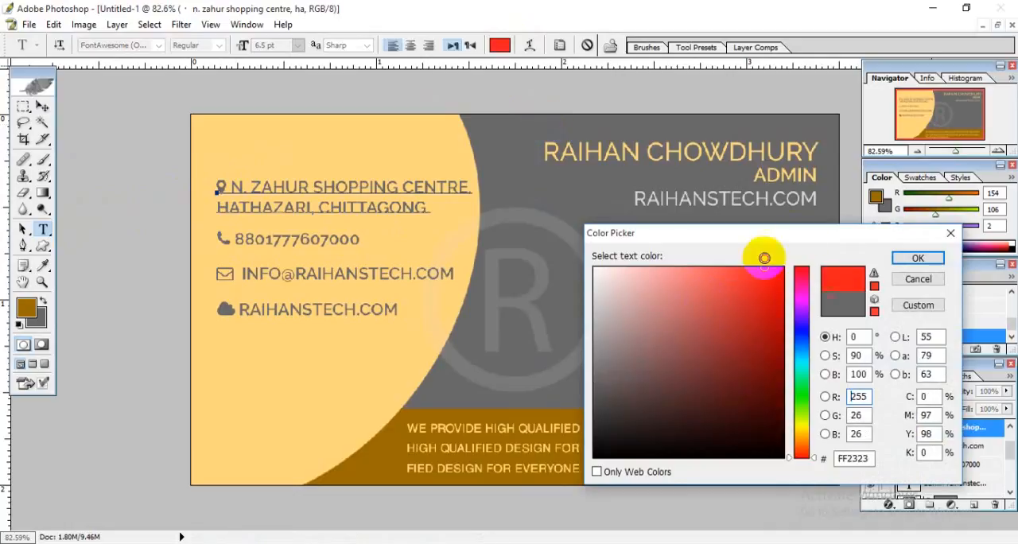
left_click(916, 259)
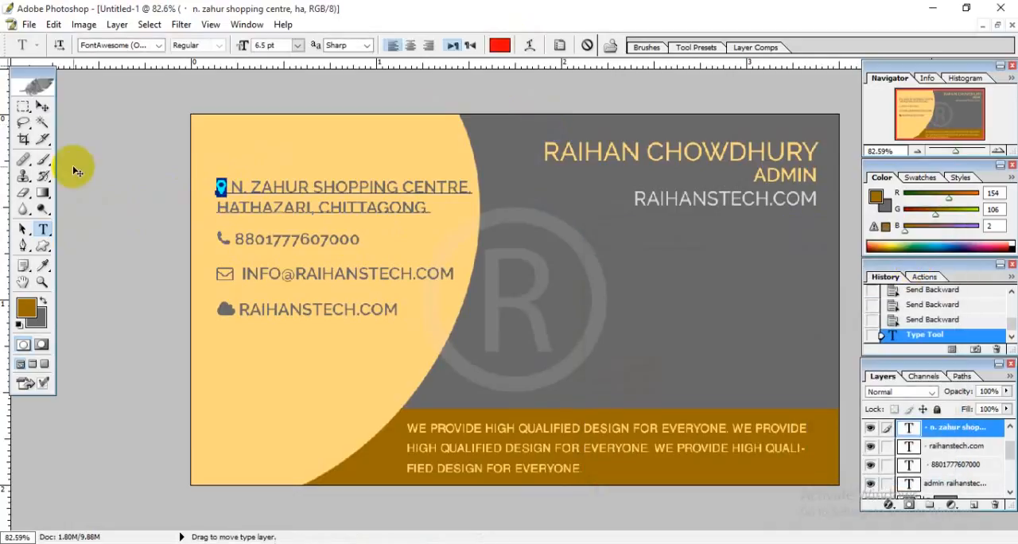
left_click(42, 106)
Colour the telephone icon in front of the phone number red, FF0000.
left_click(46, 230)
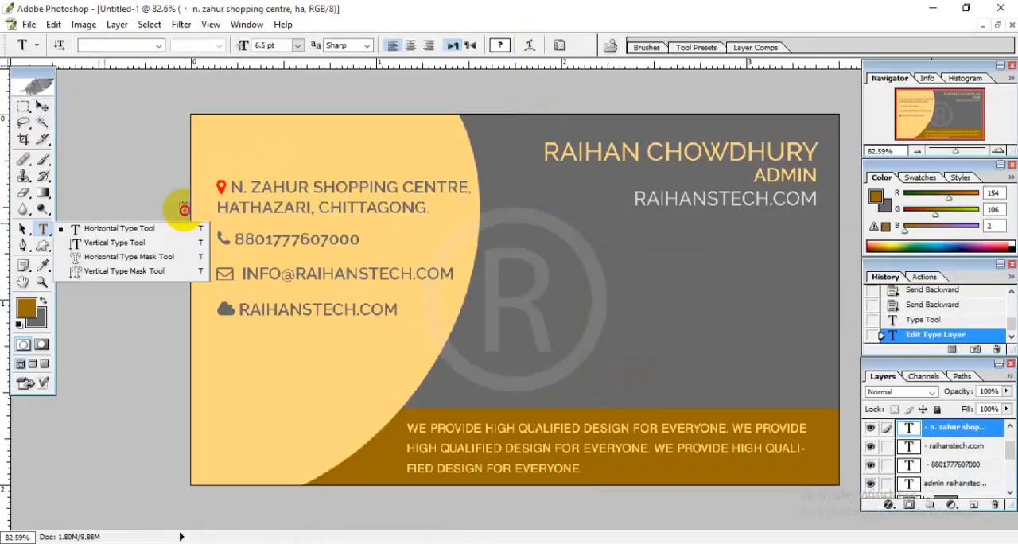
left_click_drag(232, 240, 217, 243)
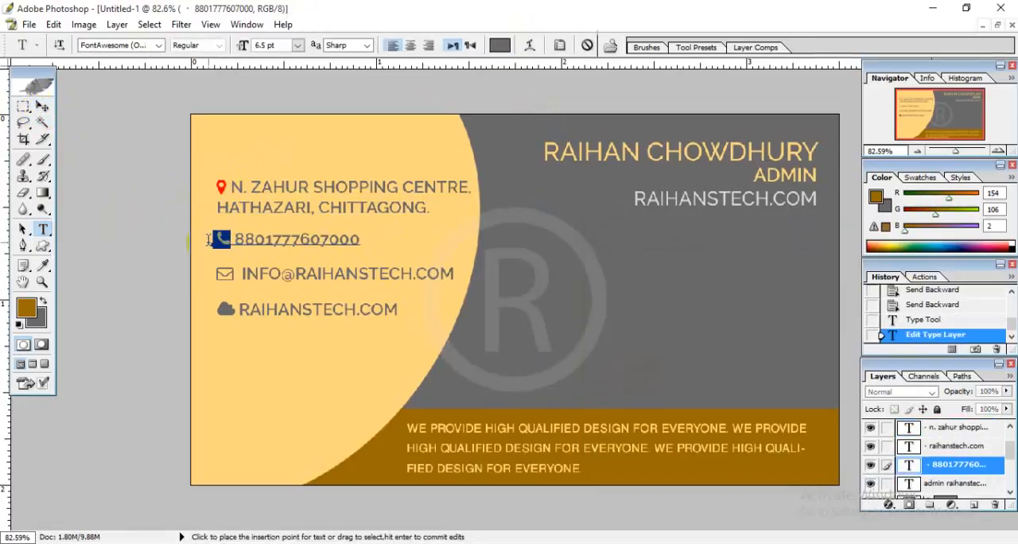
left_click(500, 46)
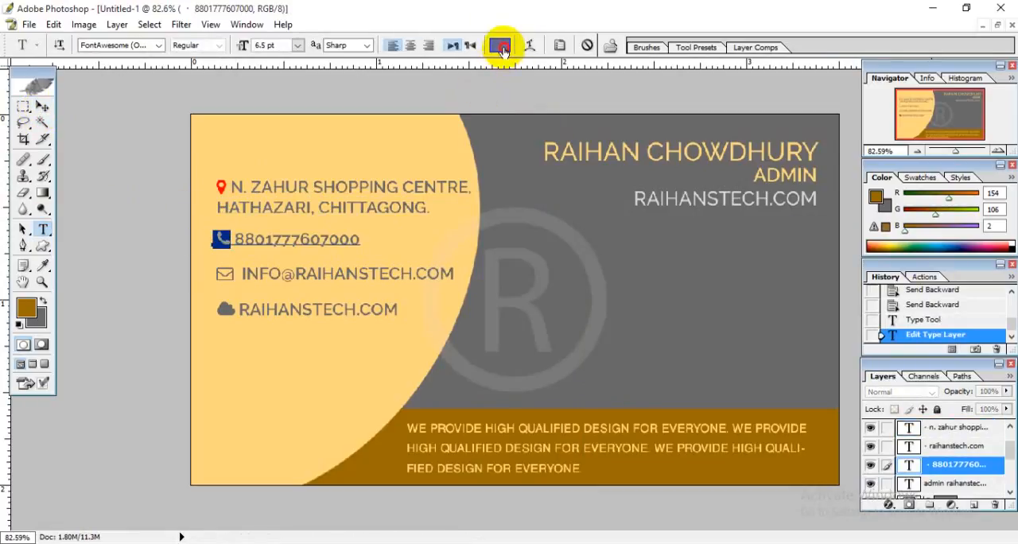
left_click_drag(722, 305, 818, 238)
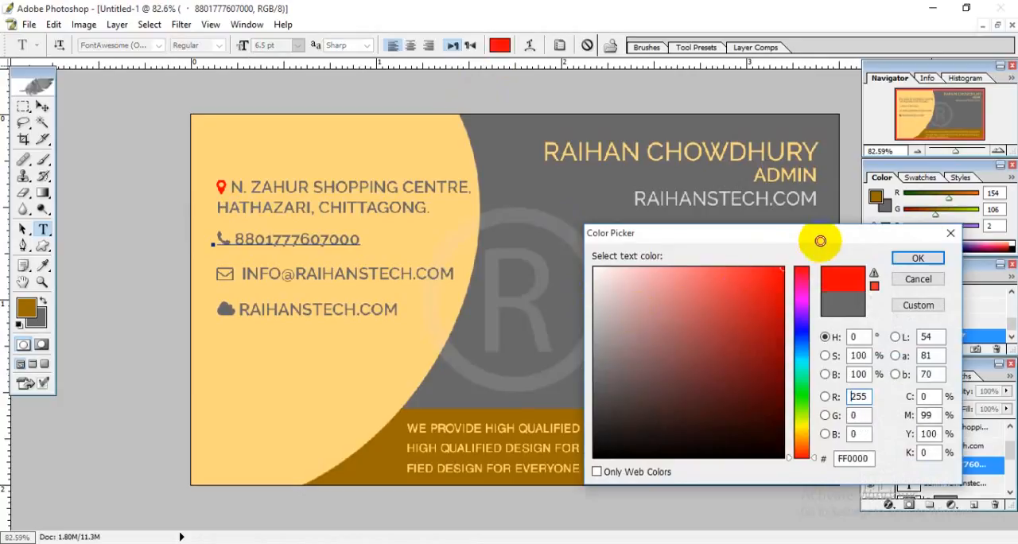
left_click(915, 257)
left_click(41, 108)
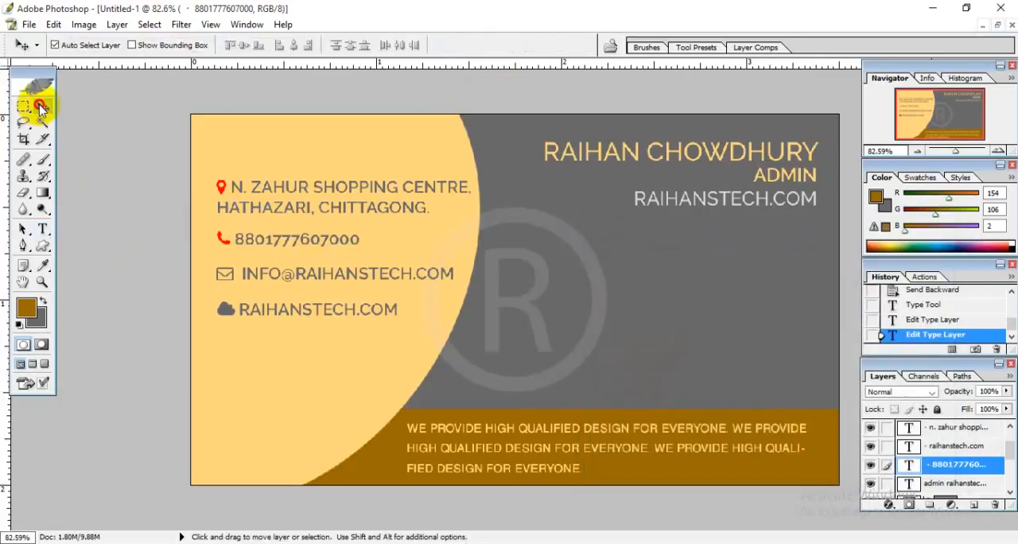
Colour the envelope icon in front of the e-mail line red, FF0000.
left_click(45, 233)
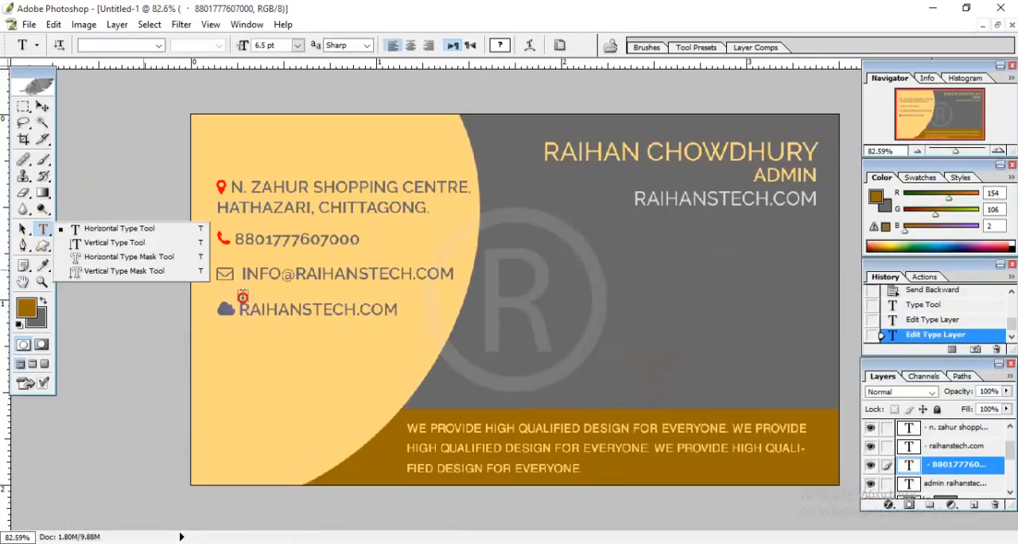
left_click(91, 228)
left_click_drag(237, 272, 208, 273)
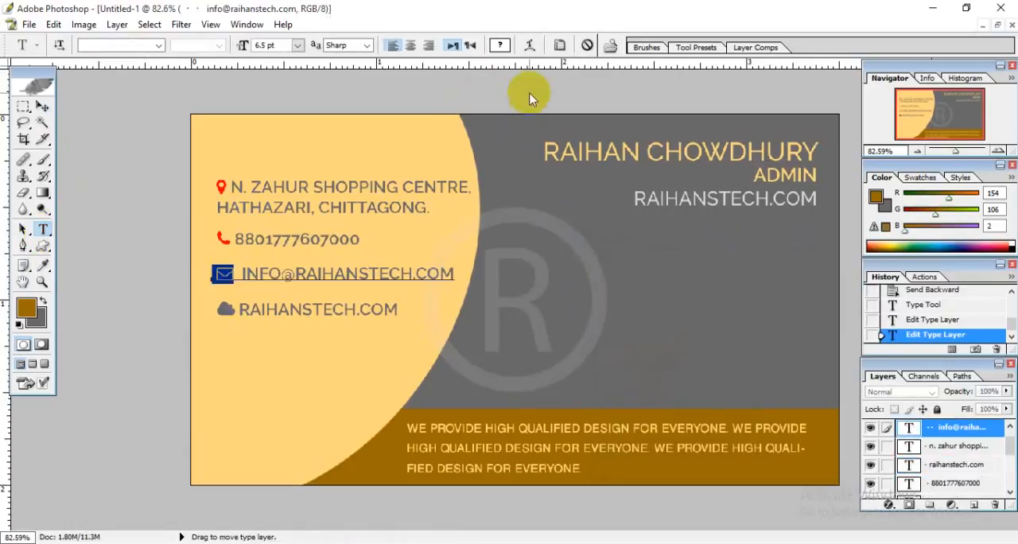
left_click(500, 45)
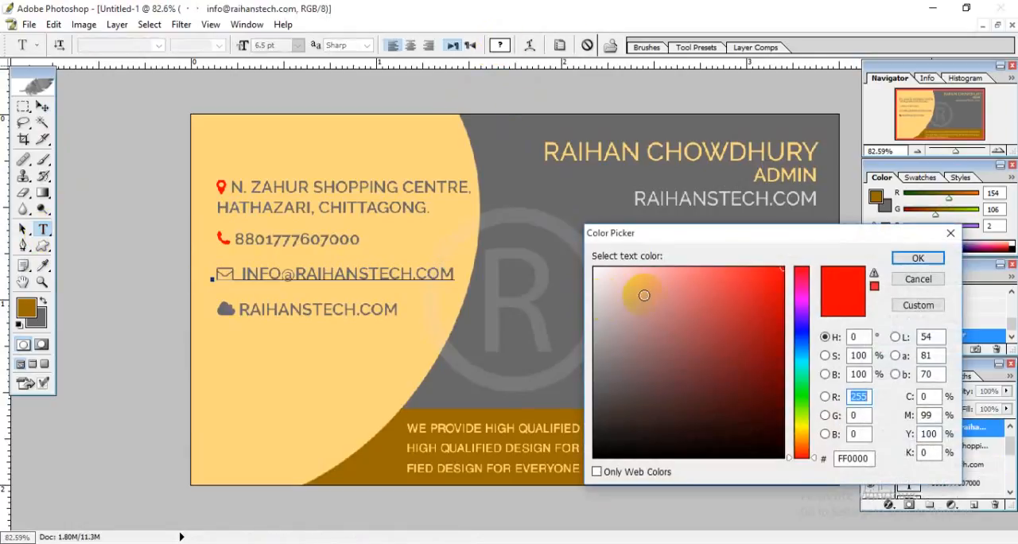
left_click(911, 257)
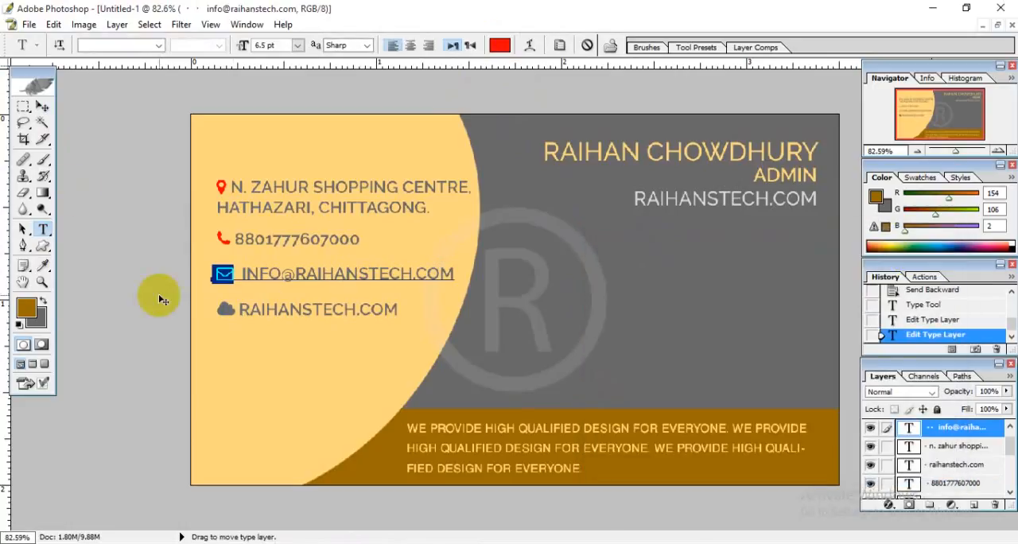
left_click(42, 106)
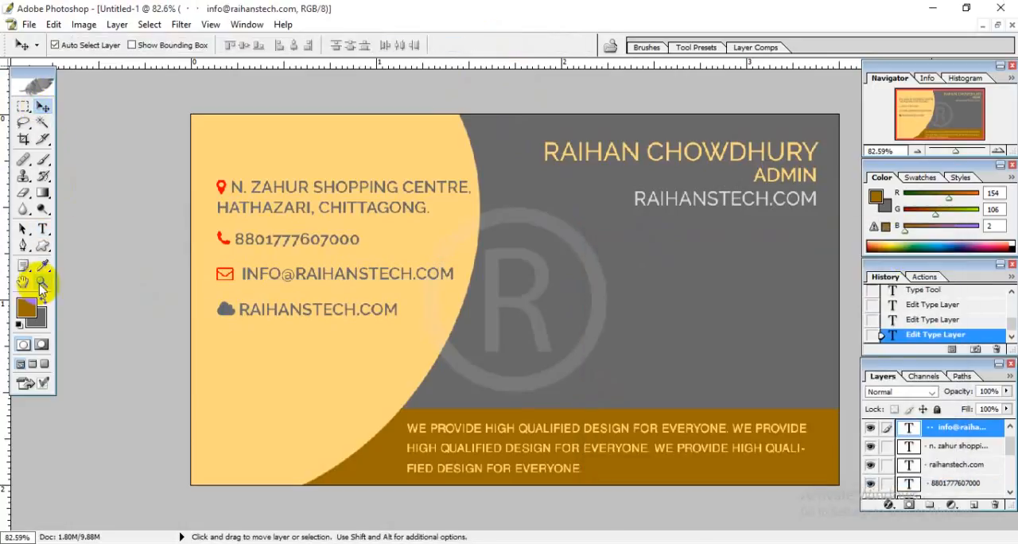
Colour the cloud icon in front of the website line red, FF0000.
left_click(42, 228)
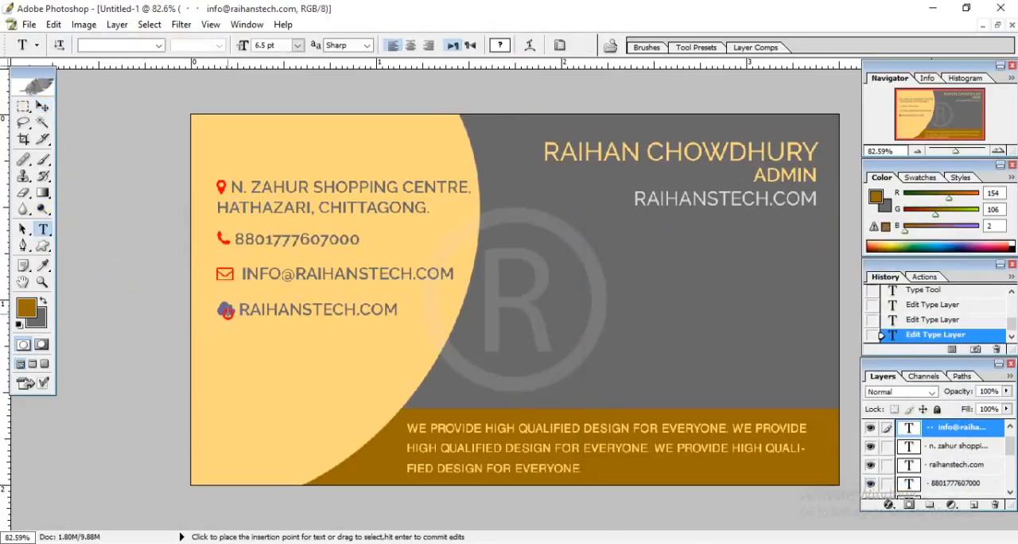
left_click_drag(228, 312, 204, 308)
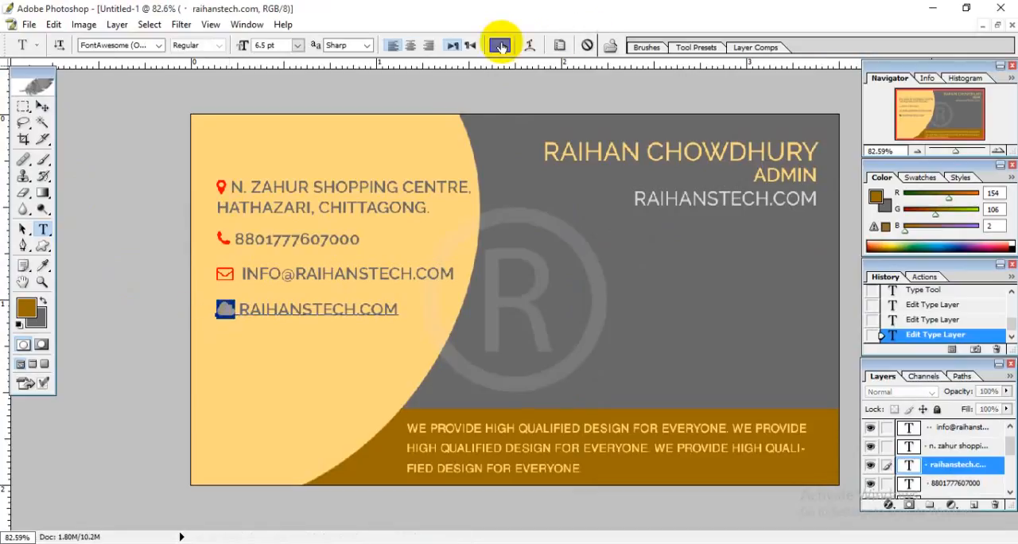
left_click(499, 46)
left_click_drag(722, 299, 800, 230)
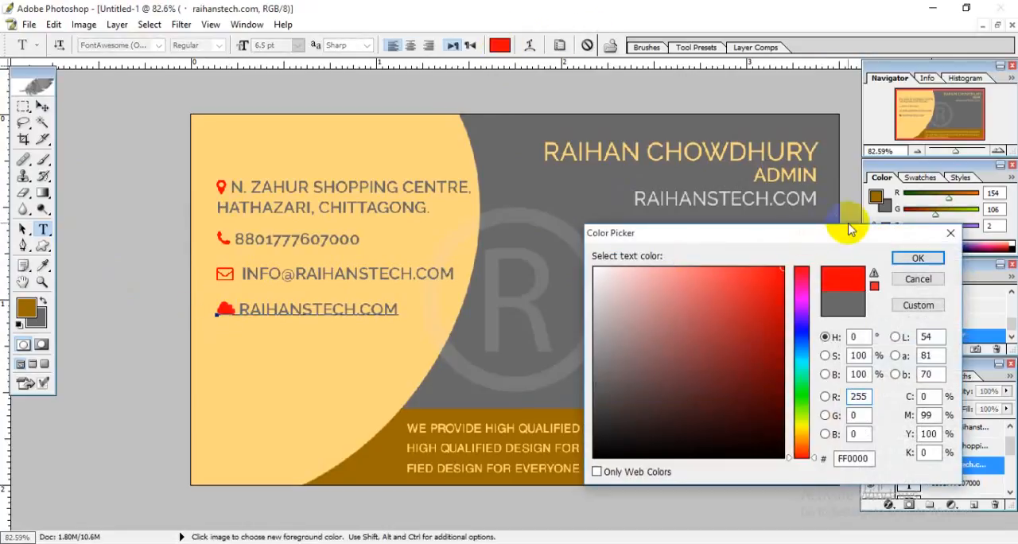
left_click(906, 258)
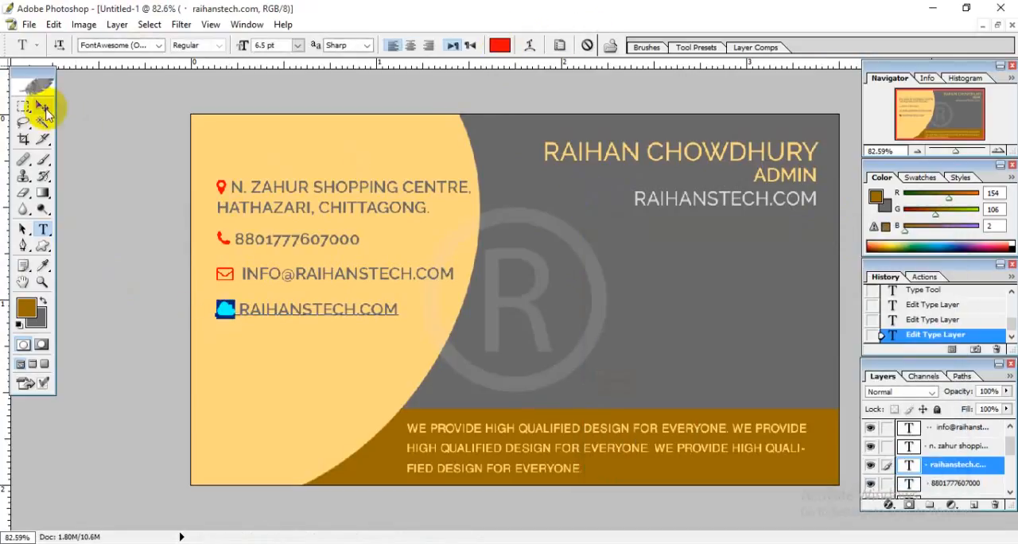
left_click(43, 107)
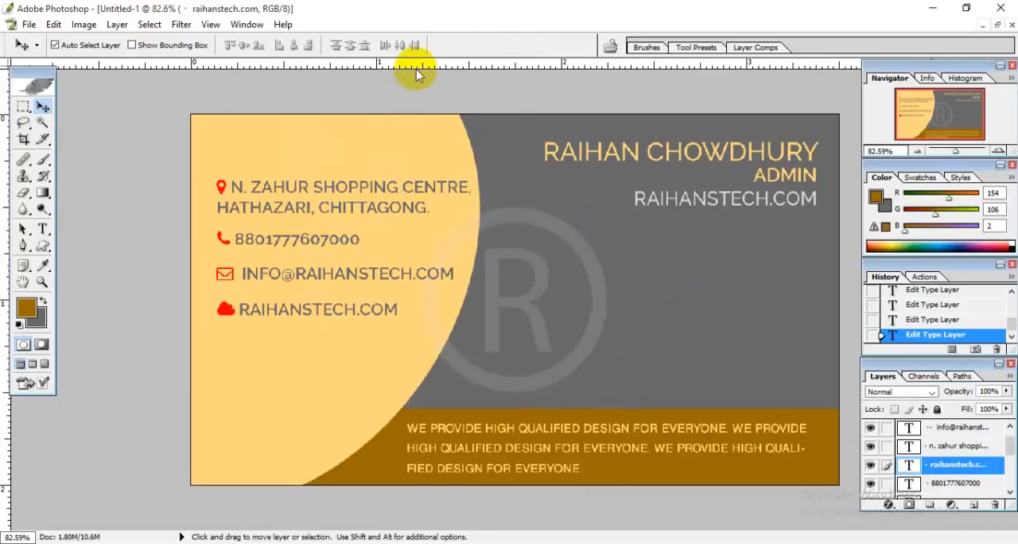
Place a horizontal guide about 0.15 inch below the card's upper edge, just above the name text.
left_click_drag(414, 72, 411, 142)
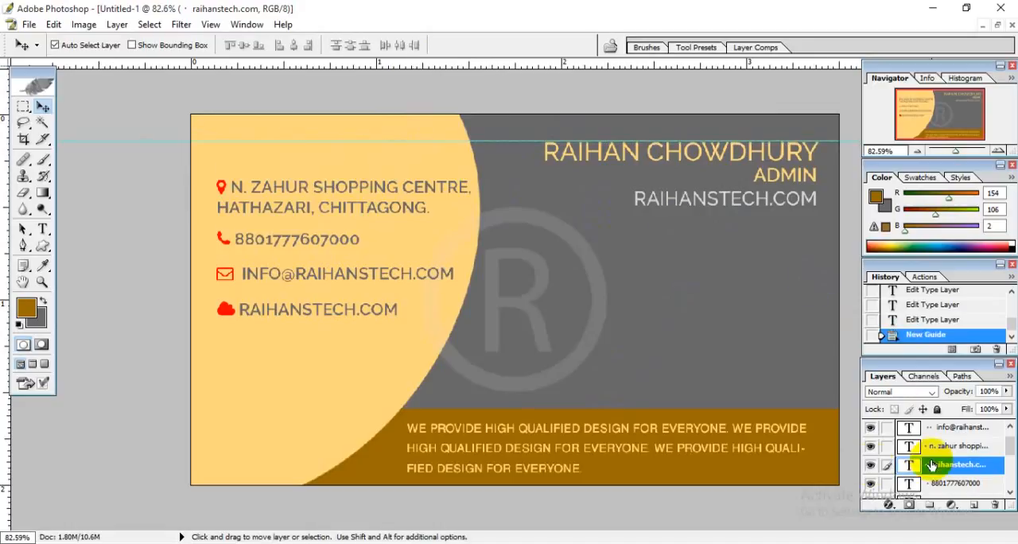
Create a layer set directly above the address text layer and name it identity.
left_click(1011, 428)
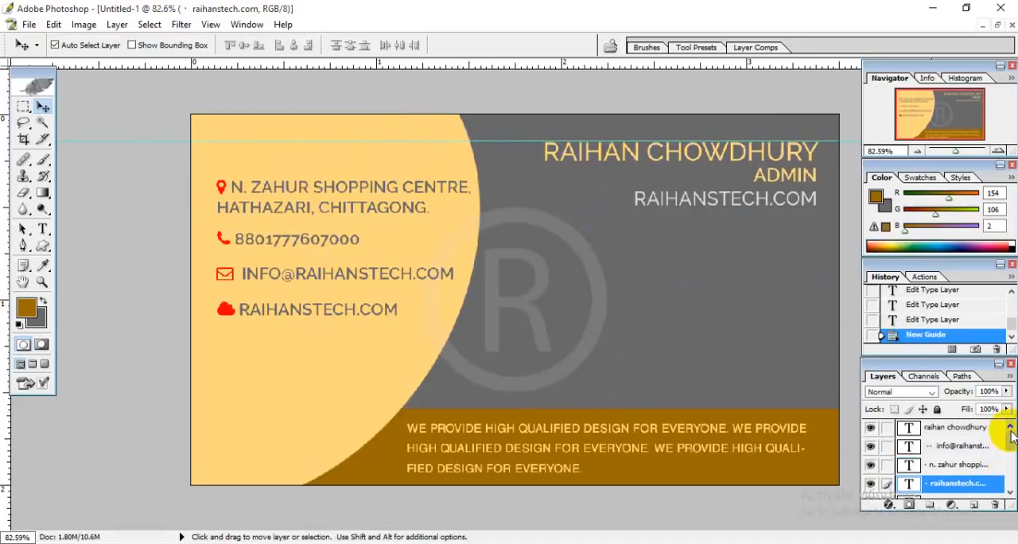
left_click(966, 446)
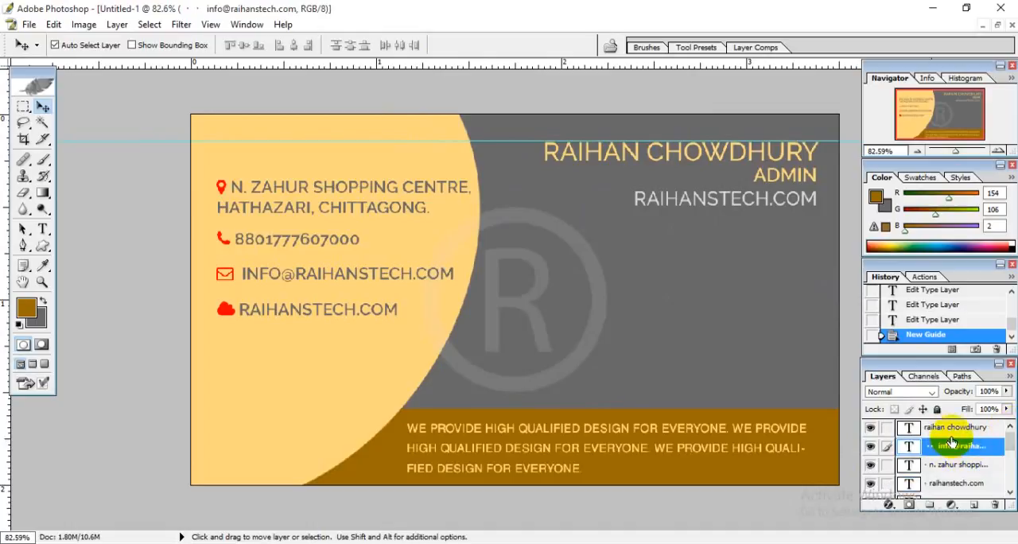
left_click(954, 428)
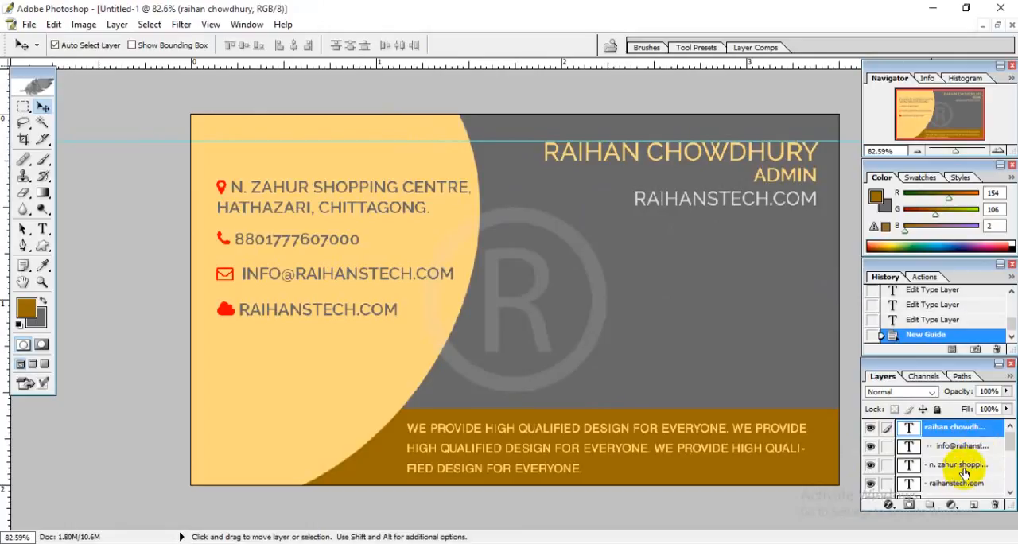
left_click(965, 467)
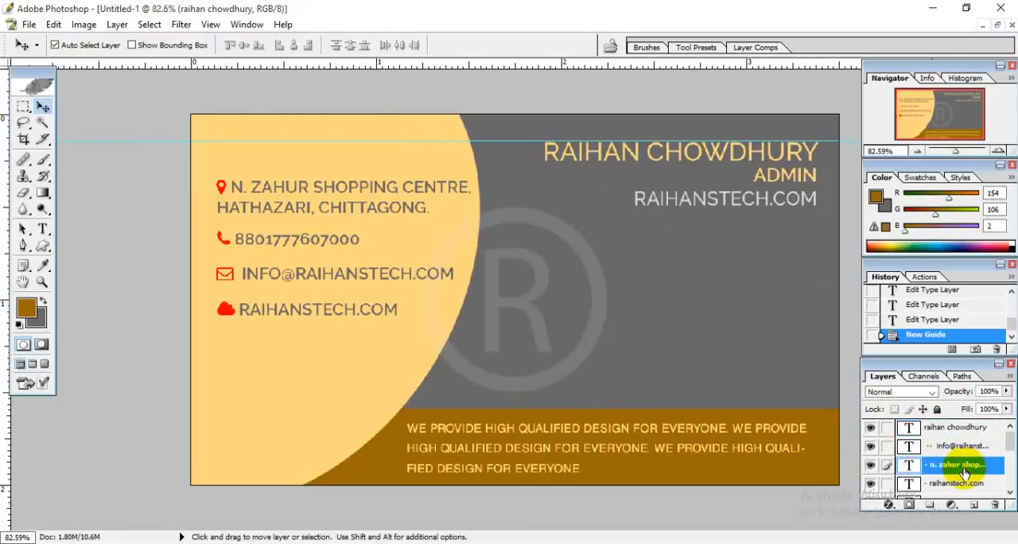
left_click(931, 506)
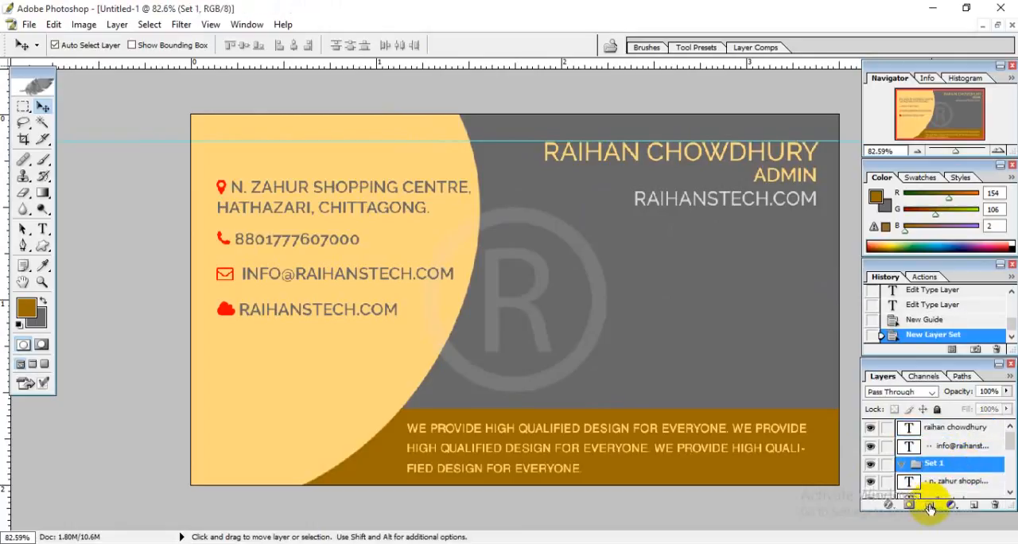
double_click(935, 464)
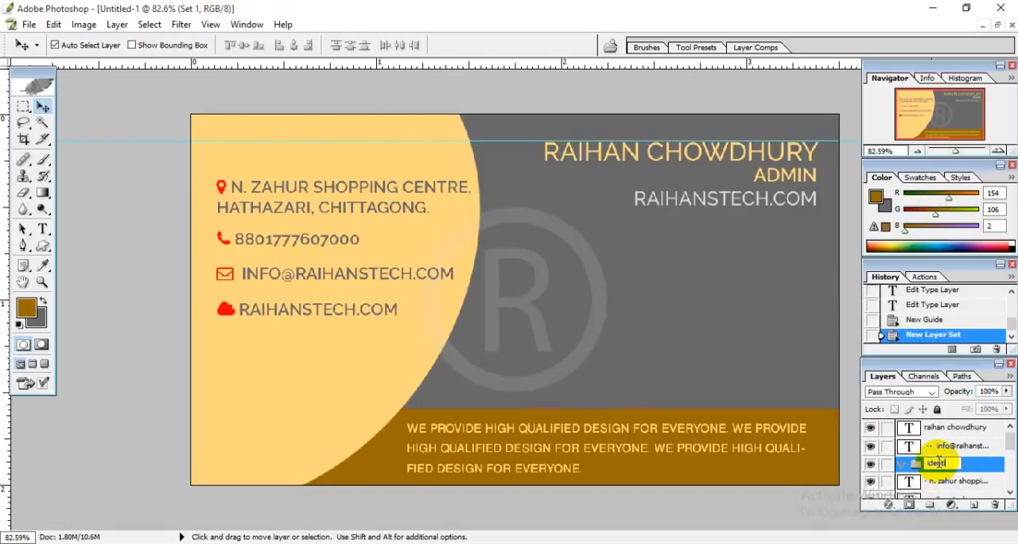
key("Return")
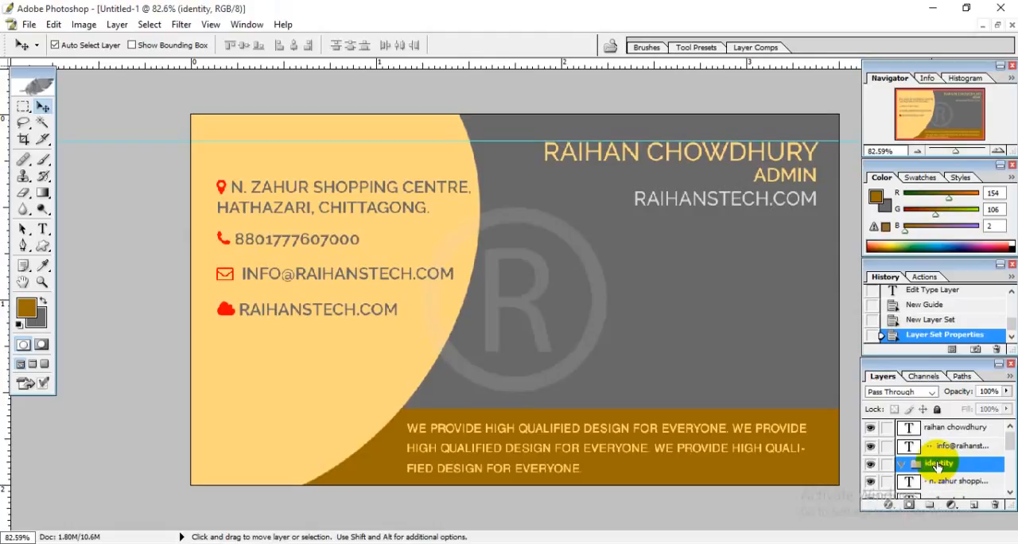
Move the address, website and phone number text layers into the identity layer set.
mouse_move(956, 482)
left_mouse_down()
mouse_move(946, 469)
mouse_move(954, 466)
left_mouse_up()
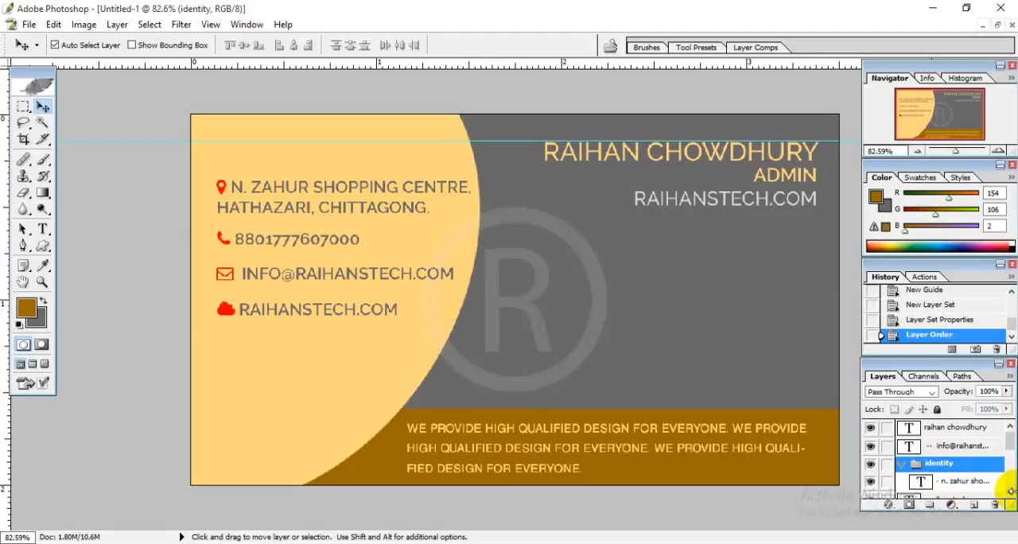
left_click(1010, 492)
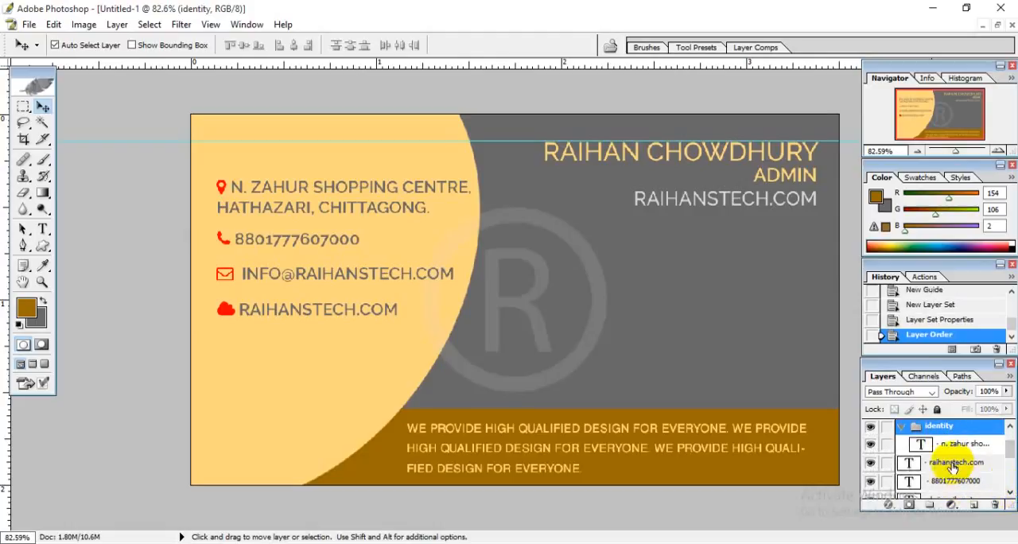
left_click_drag(955, 464, 939, 442)
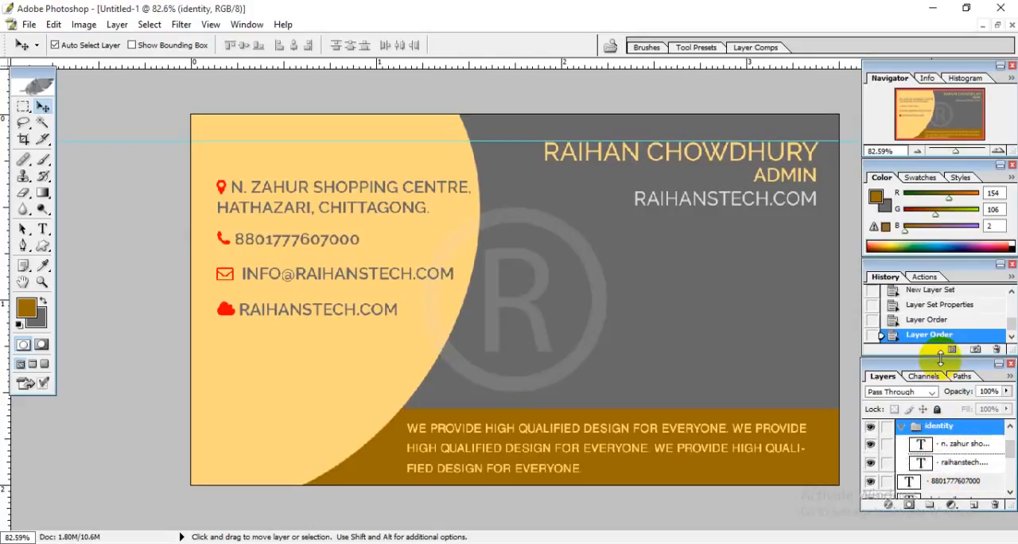
left_click_drag(941, 359, 910, 163)
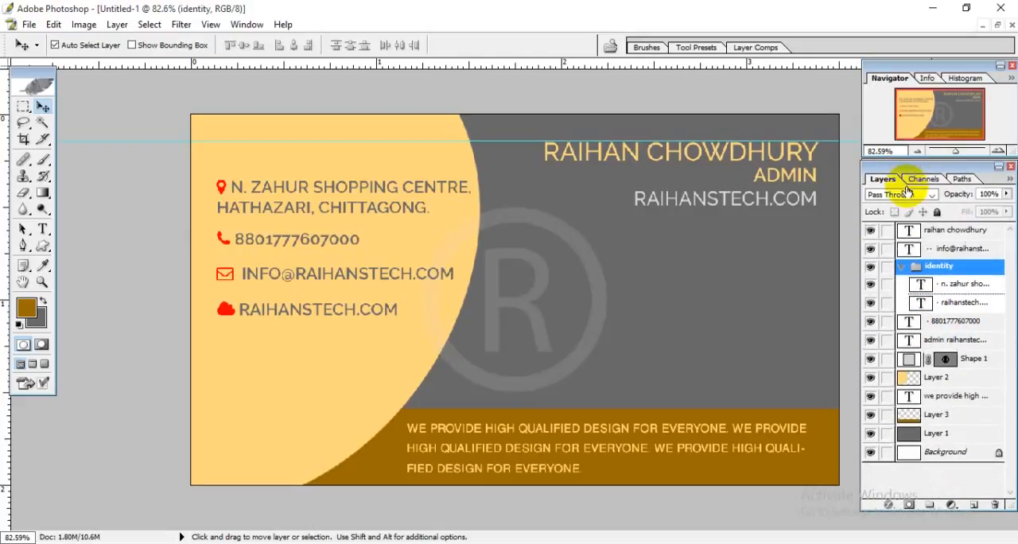
left_click_drag(933, 325, 934, 270)
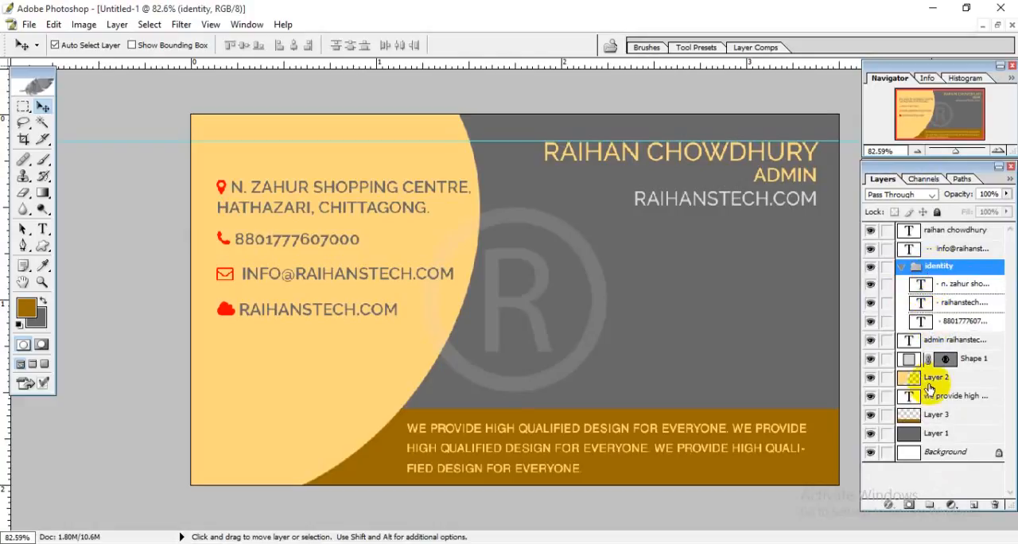
Add the admin text layer to the identity set and check the set's contents by hiding and showing it.
left_click_drag(947, 341, 942, 270)
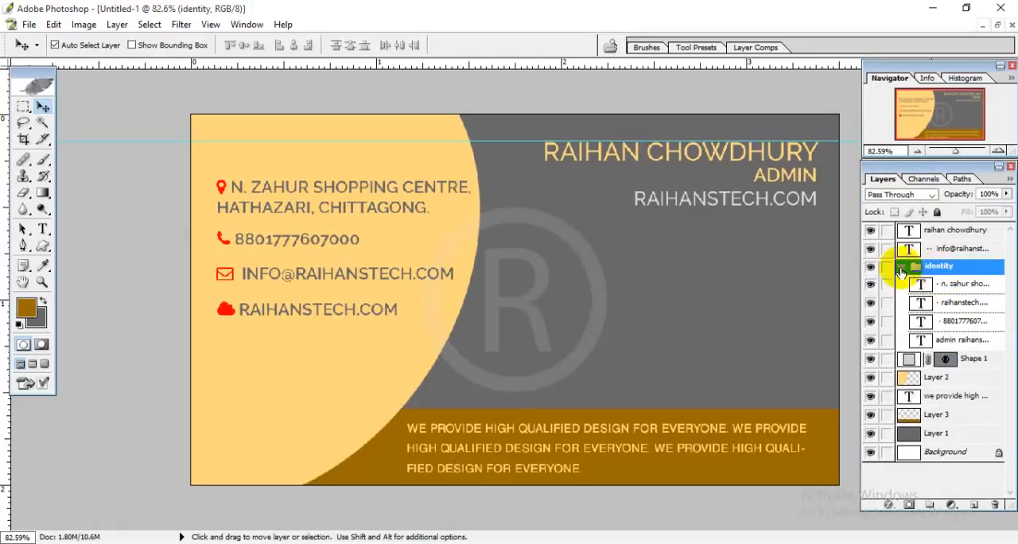
left_click(871, 267)
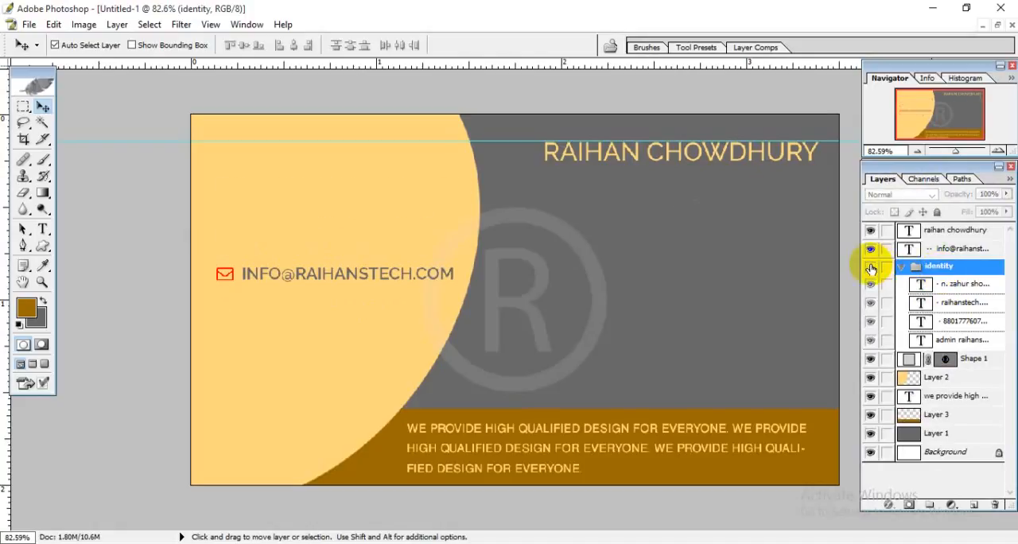
left_click(871, 268)
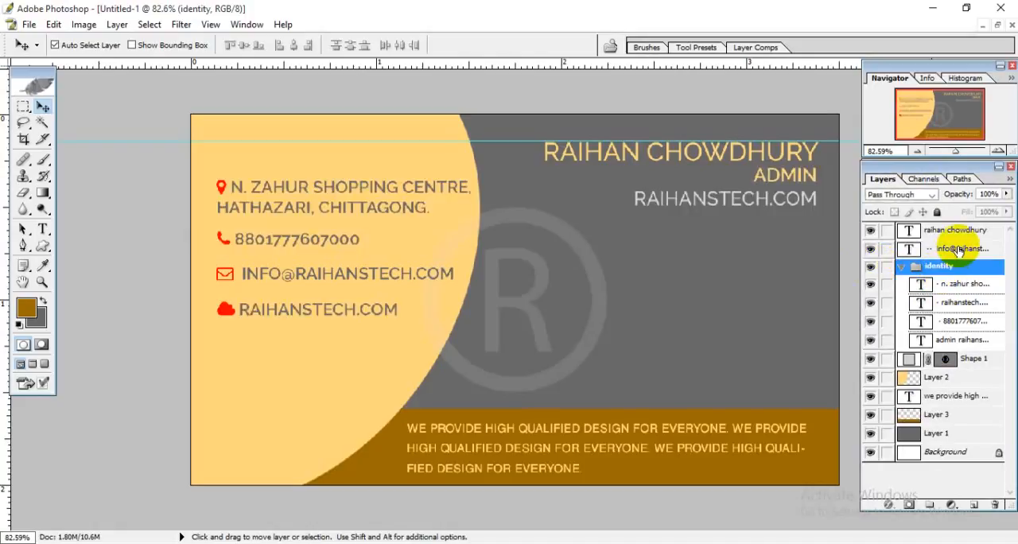
Add the e-mail text layer to the identity set and check its contents by hiding and showing the set.
double_click(946, 267)
left_click_drag(946, 268, 947, 267)
left_click(873, 250)
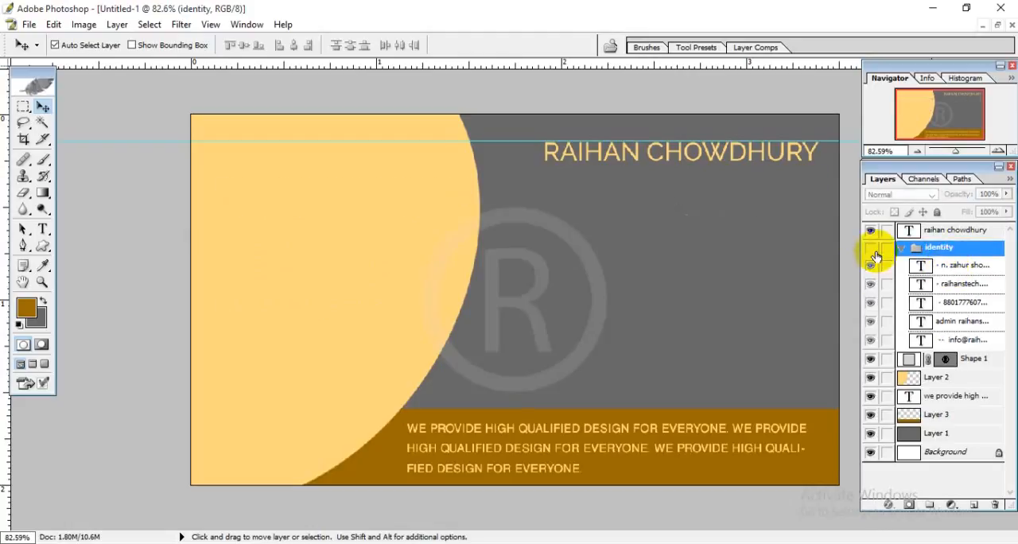
left_click(873, 250)
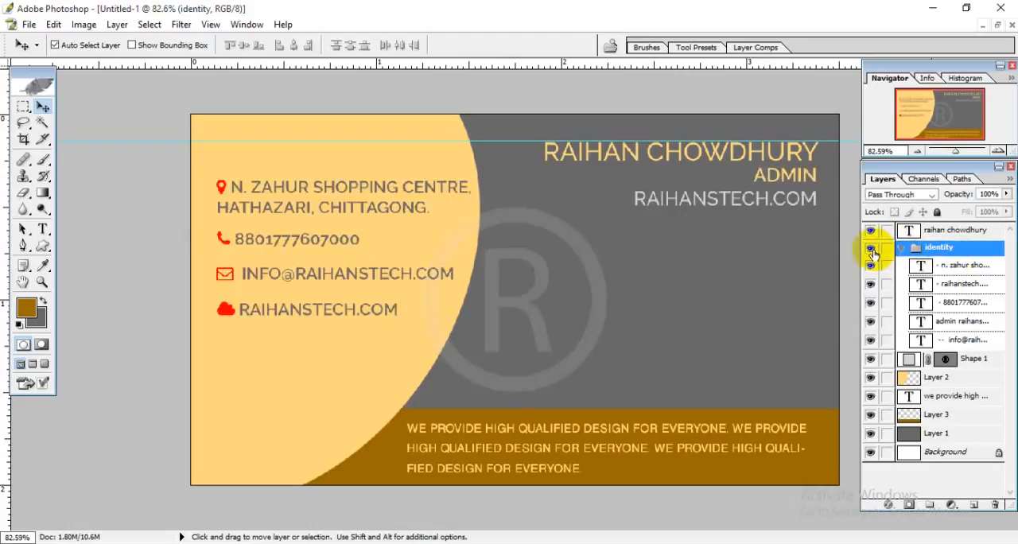
left_click(873, 251)
left_click(873, 251)
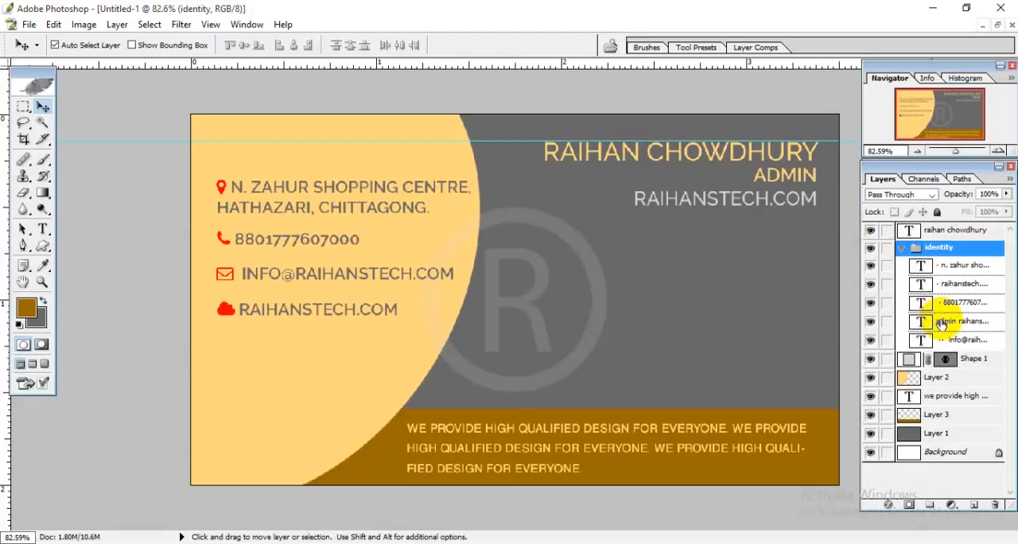
Take the admin text layer out of the identity set, place it directly above the set, and collapse the set.
left_click(942, 323)
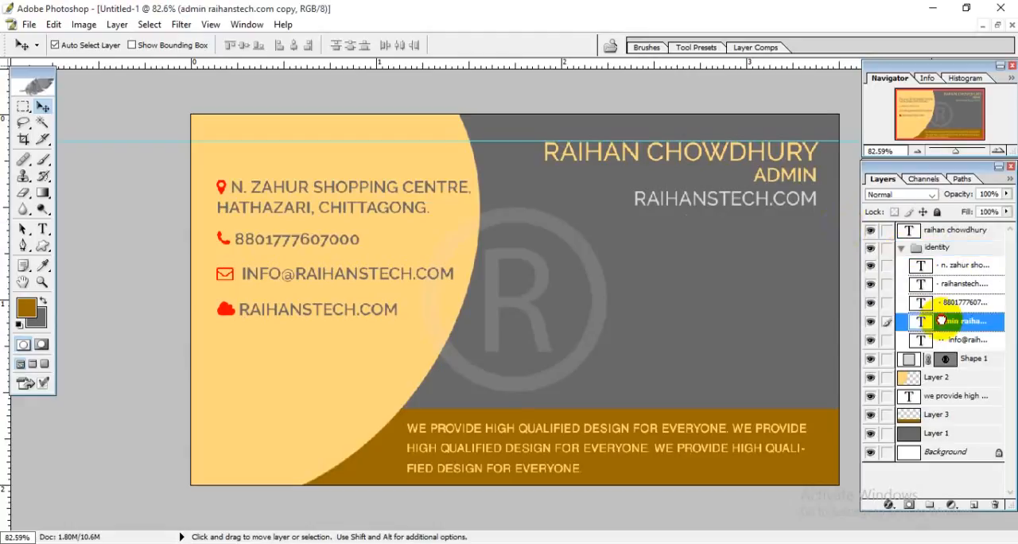
left_click_drag(942, 321, 945, 242)
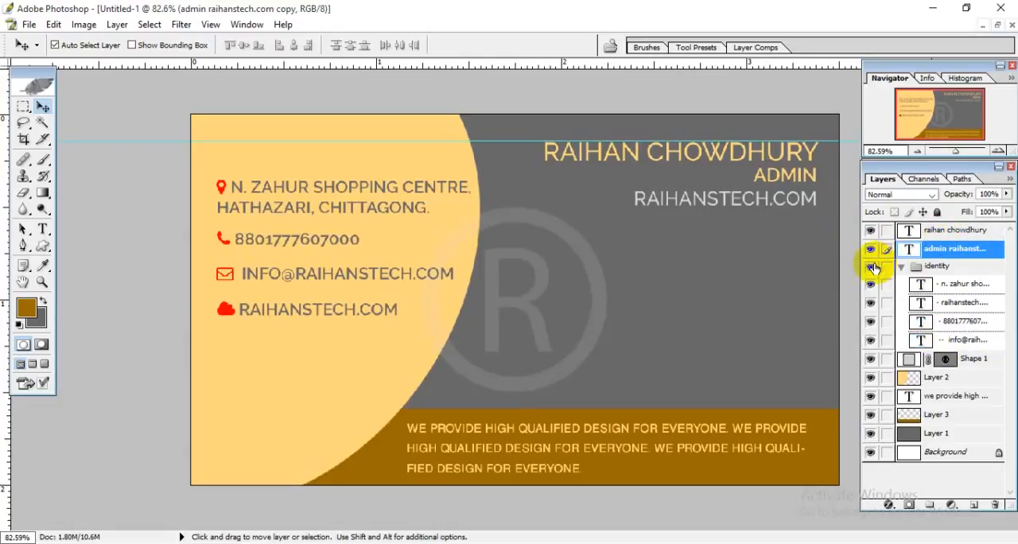
left_click(871, 267)
left_click(872, 266)
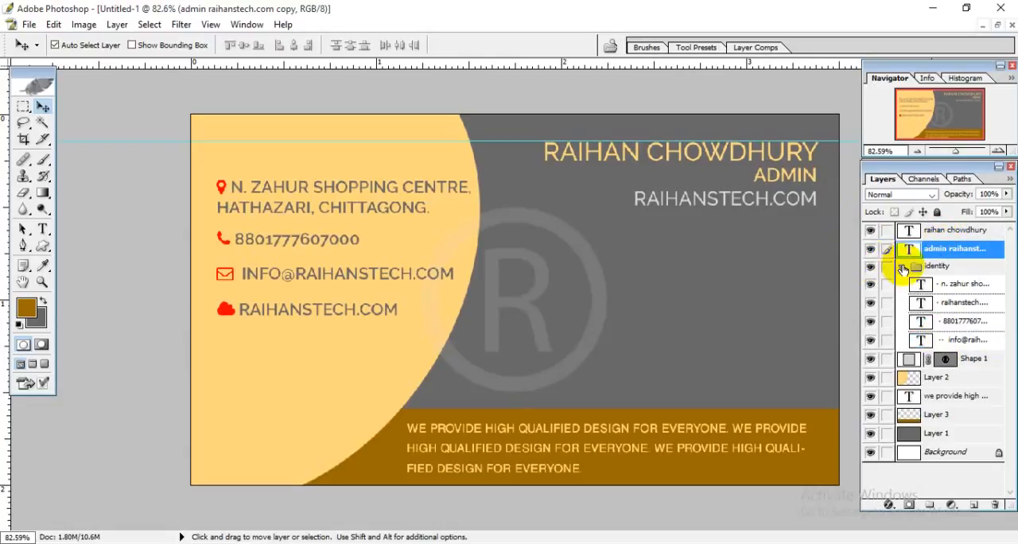
left_click(902, 266)
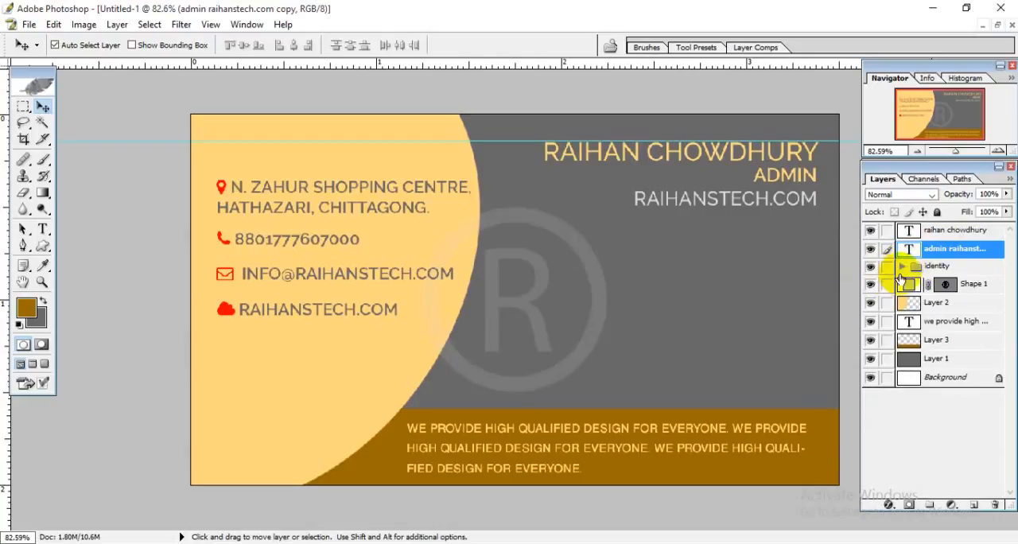
Free-transform the identity set, moving it up to Y 153.6 px so its upper edge meets the horizontal guide.
left_click(907, 269)
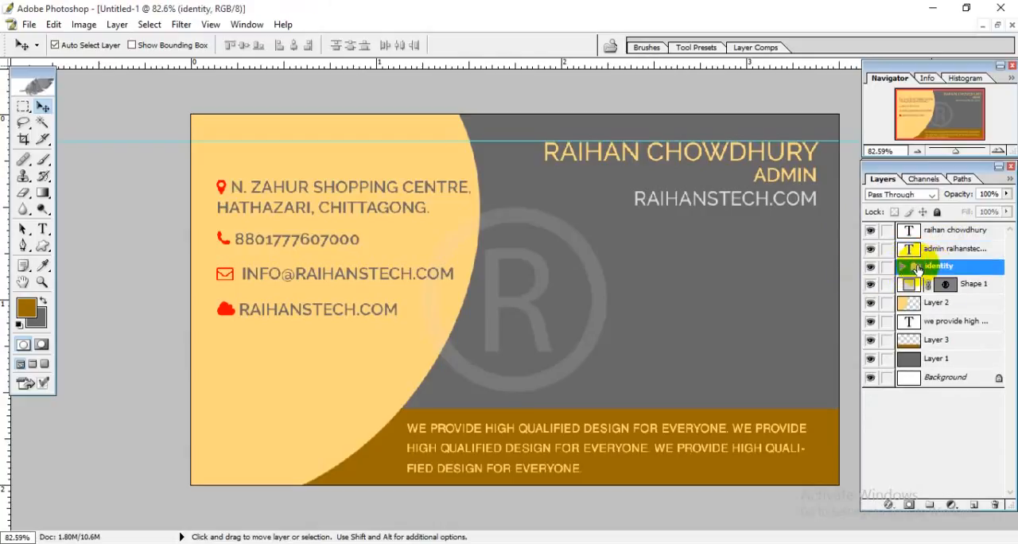
key("ctrl+t")
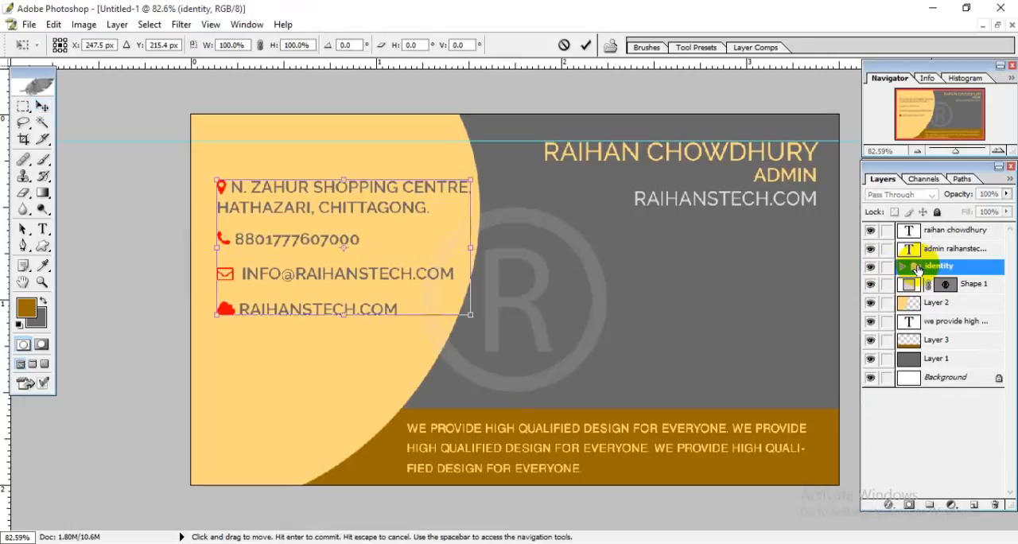
key("Up")
key("Up")
key("Up")
key("Up")
key("Up")
key("Up")
key("Up")
key("Up")
key("Up")
key("Up")
key("Up")
key("Up")
key("Up")
key("Up")
key("Up")
key("Up")
key("Up")
key("Up")
key("Up")
key("Up")
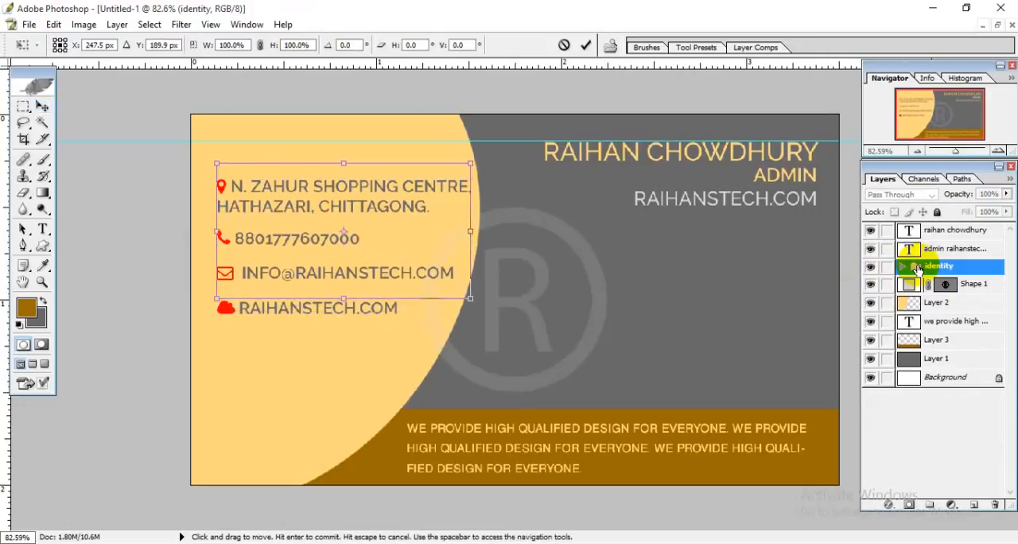
key("Up")
key("Up")
key("Up")
key("Up")
key("Up")
key("Up")
key("Up")
key("Up")
key("Up")
key("Up")
key("Up")
key("Up")
key("Up")
key("Up")
key("Up")
key("Up")
key("Up")
key("Up")
key("Up")
key("Up")
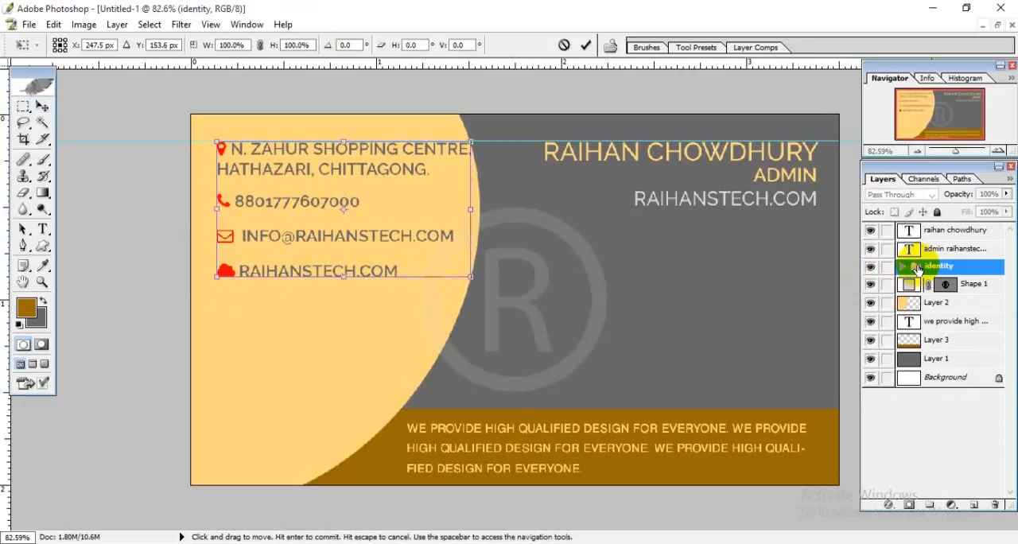
Shift the identity set left to X 233.0 px, apply the transform, and hide the guides.
key("Left")
key("Left")
key("Left")
key("Left")
key("Left")
key("Left")
key("Left")
key("Left")
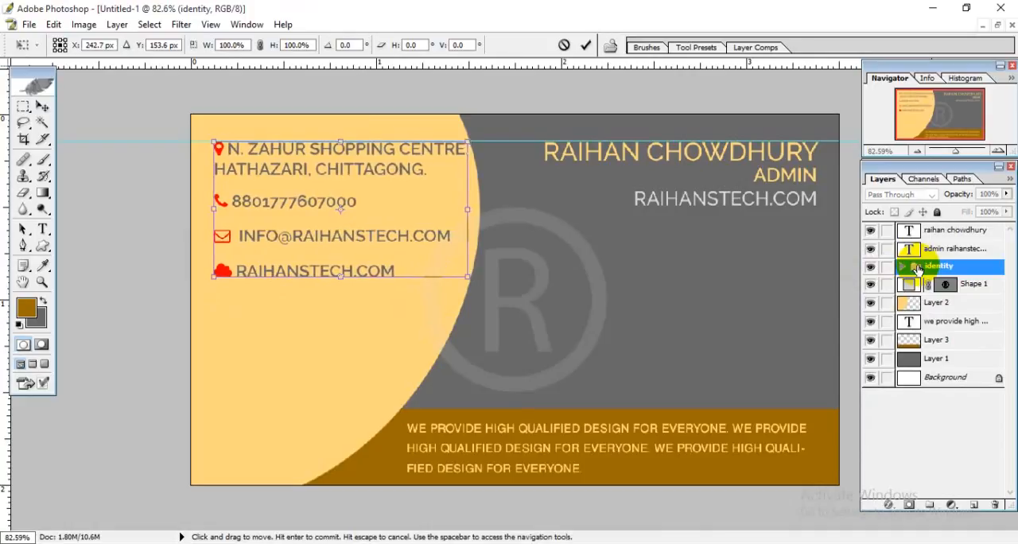
key("Left")
key("Left")
key("Left")
key("Left")
key("Left")
key("Left")
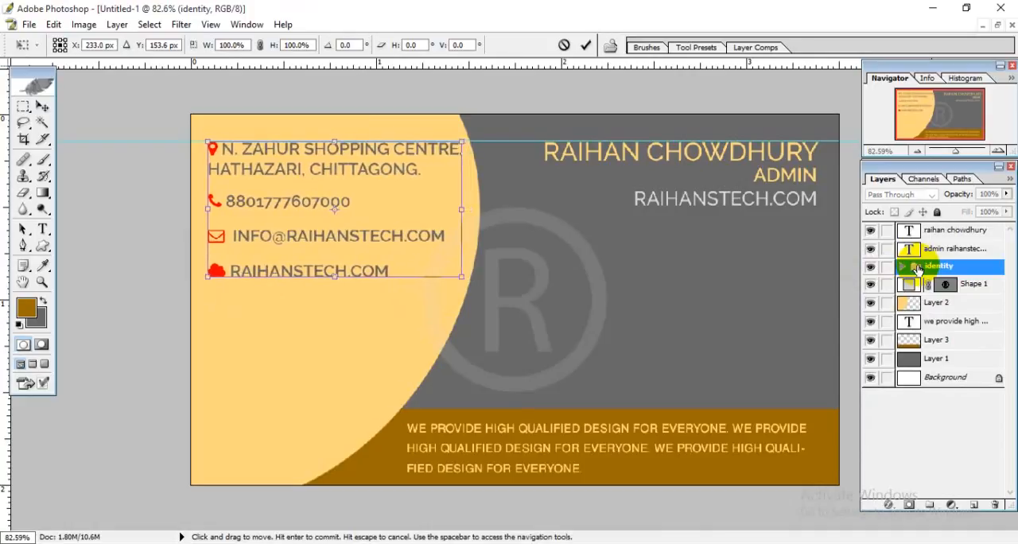
key("Return")
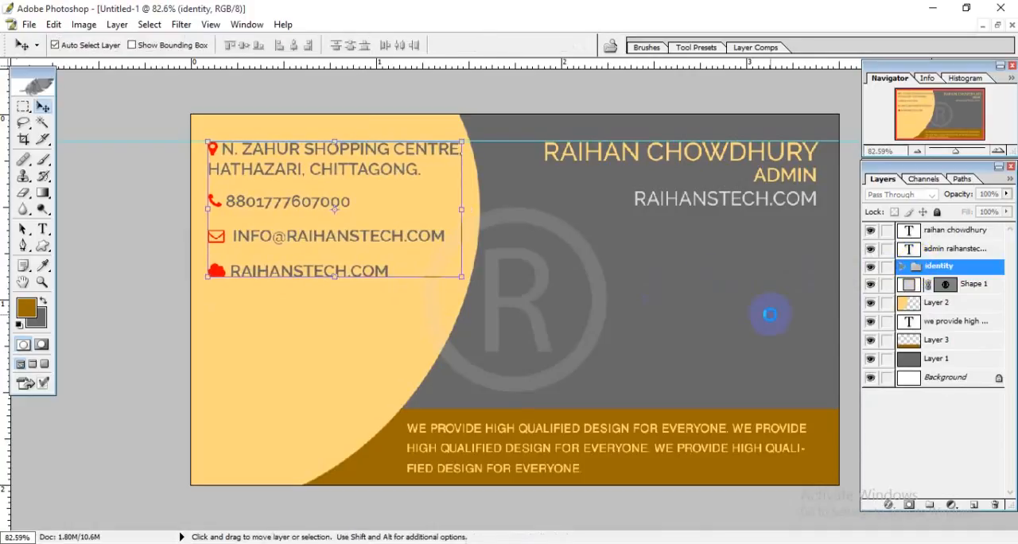
key("ctrl+;")
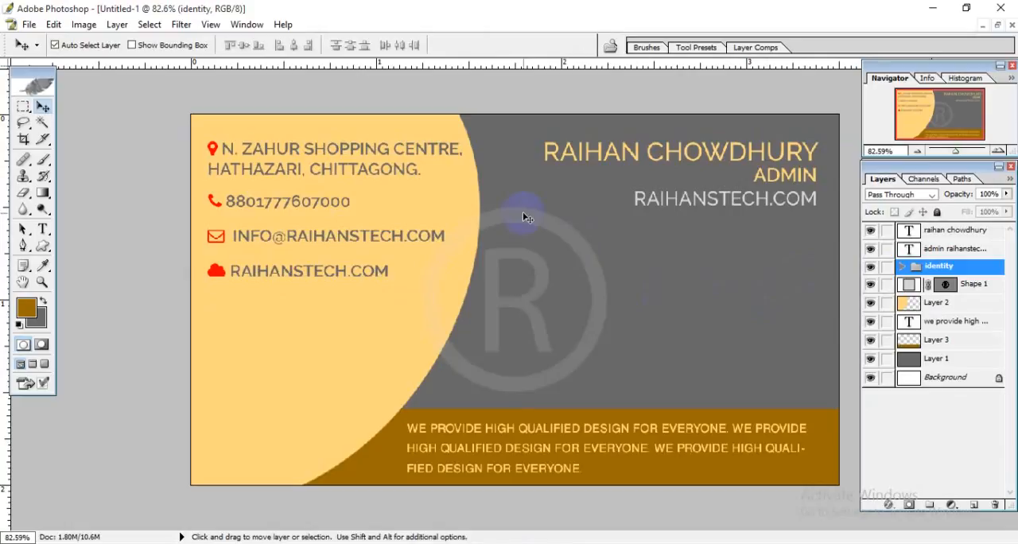